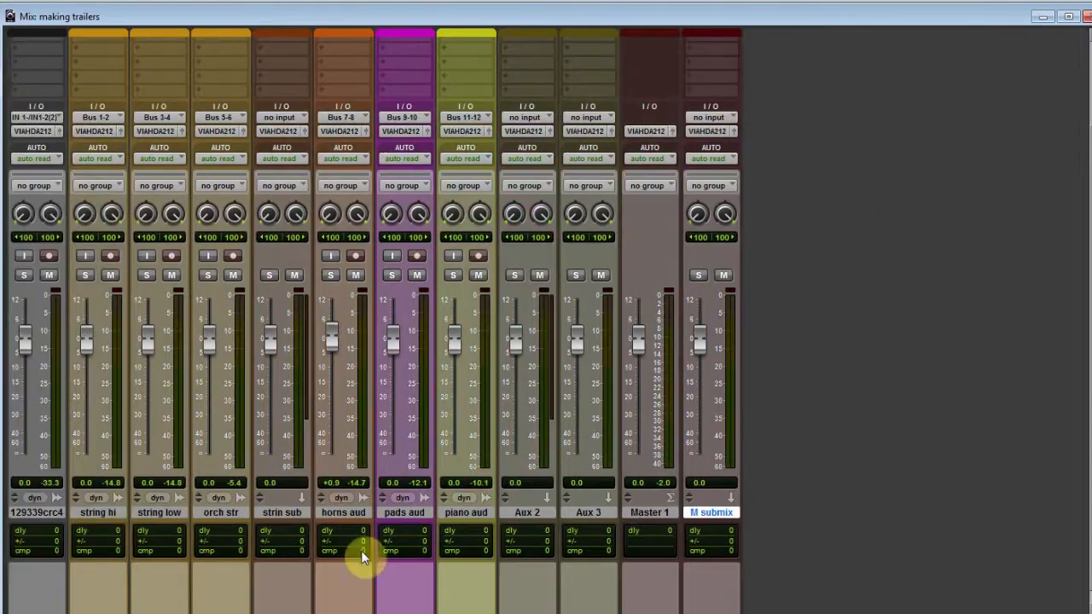
- Play the session with the cricket track soloed, set its volume to -2.2 dB, and clear its solo
key("ctrl+equal")
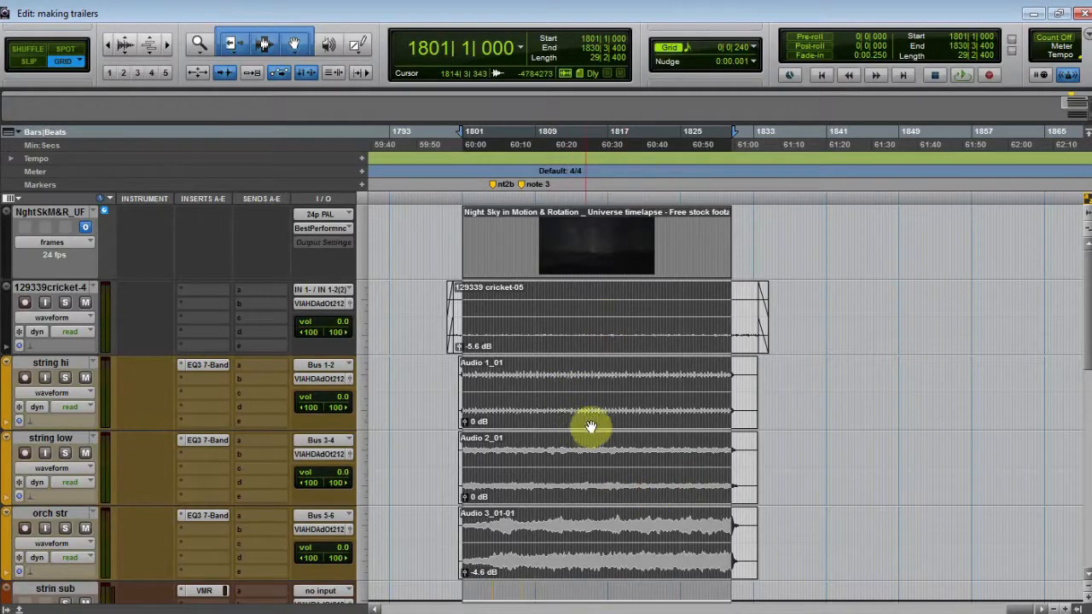
scroll(556, 461, "down", 2)
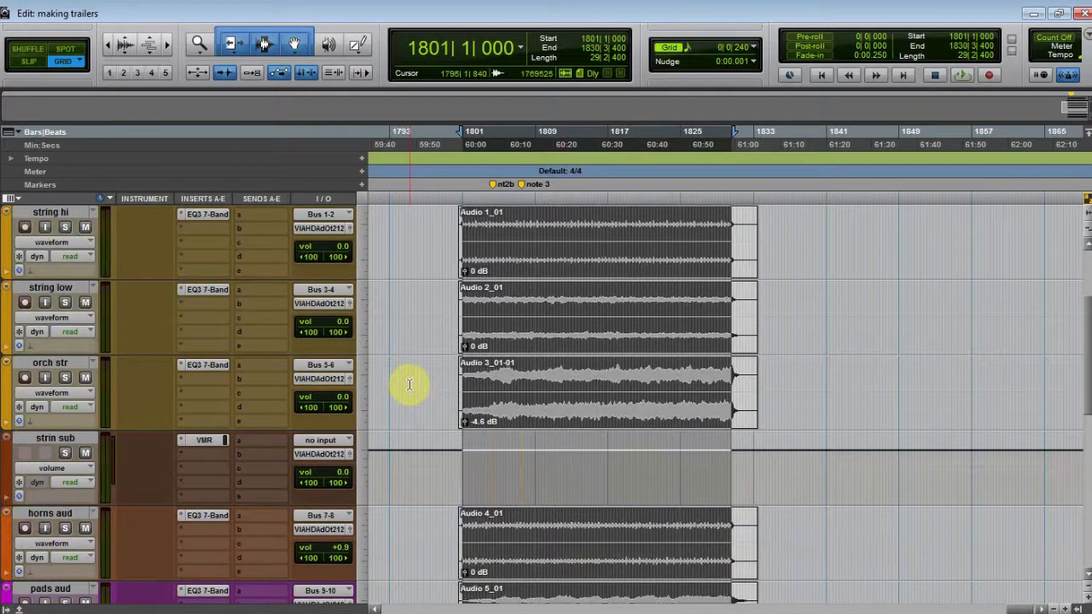
scroll(415, 383, "down", 4)
scroll(415, 435, "up", 5)
scroll(415, 435, "up", 1)
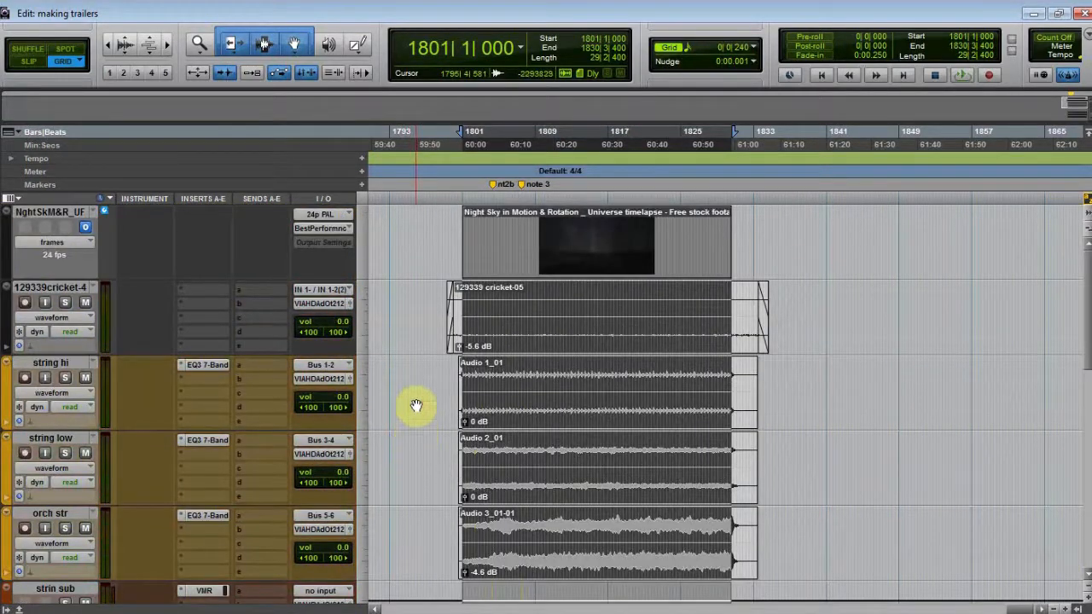
key("space")
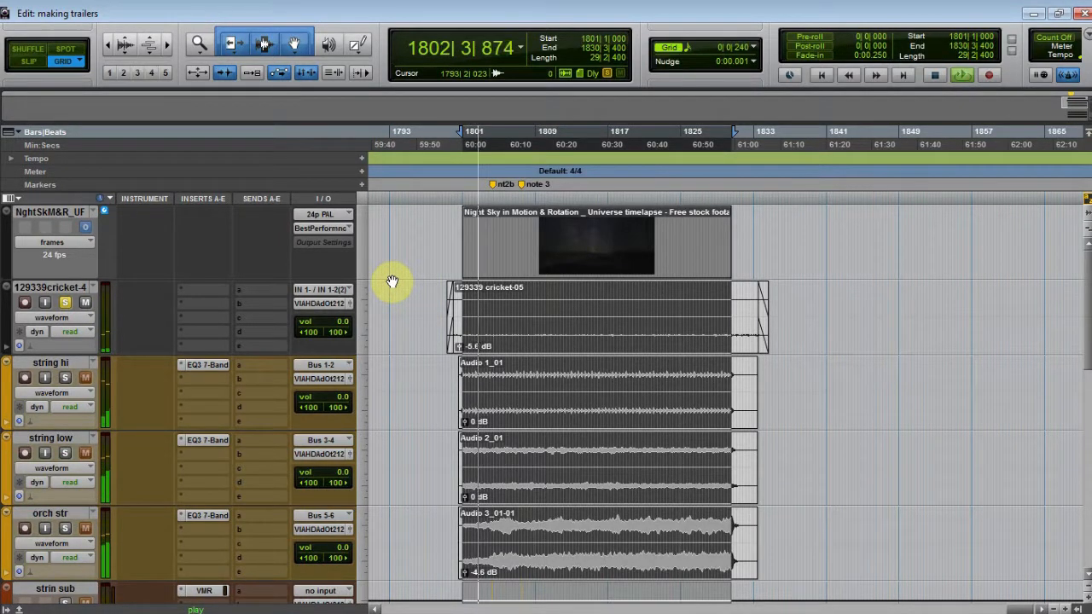
key("ctrl+equal")
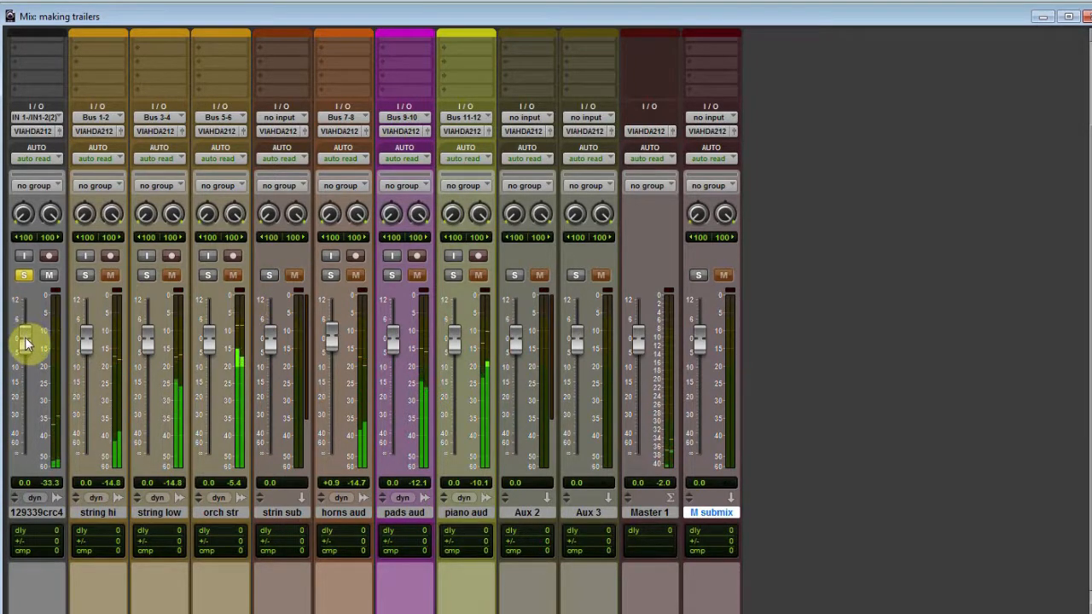
left_click_drag(26, 344, 25, 349)
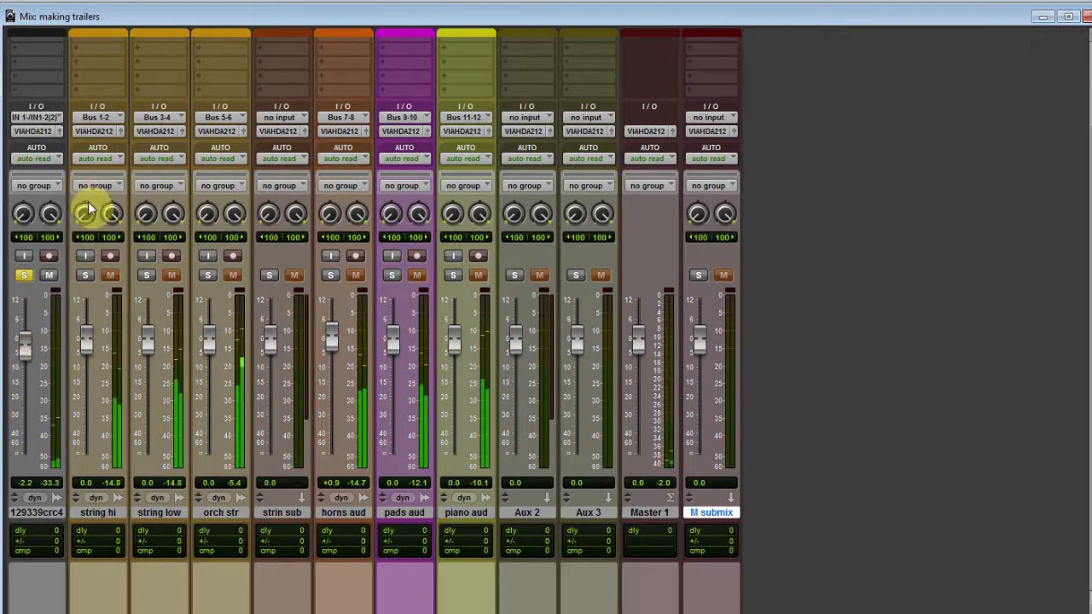
left_click(23, 274)
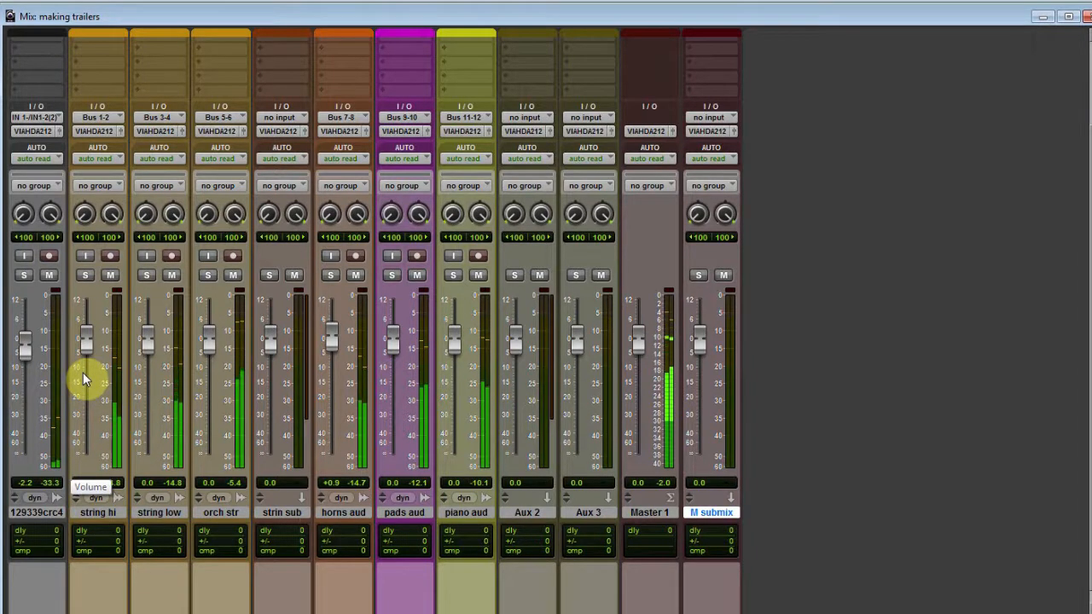
- Solo the string hi track and look over the tracks in the Edit window
left_click(84, 276)
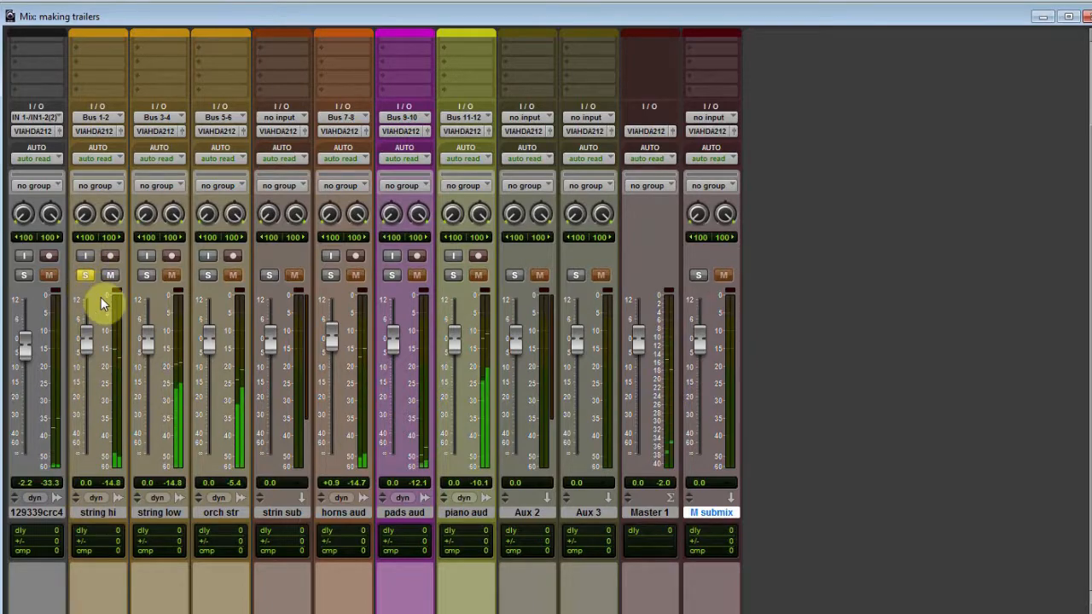
key("ctrl+equal")
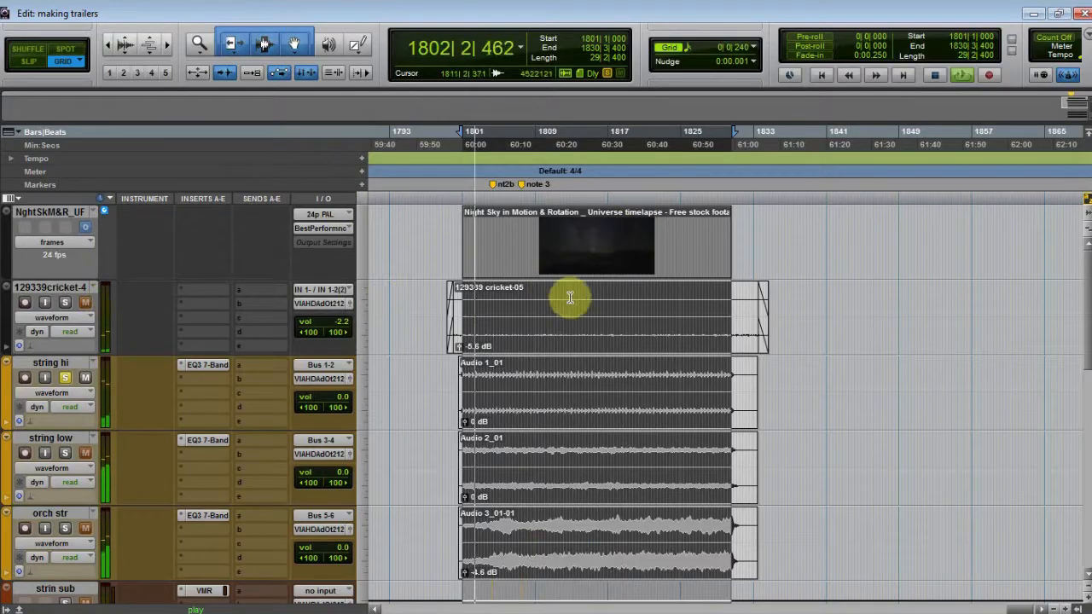
scroll(607, 410, "down", 3)
scroll(514, 264, "up", 3)
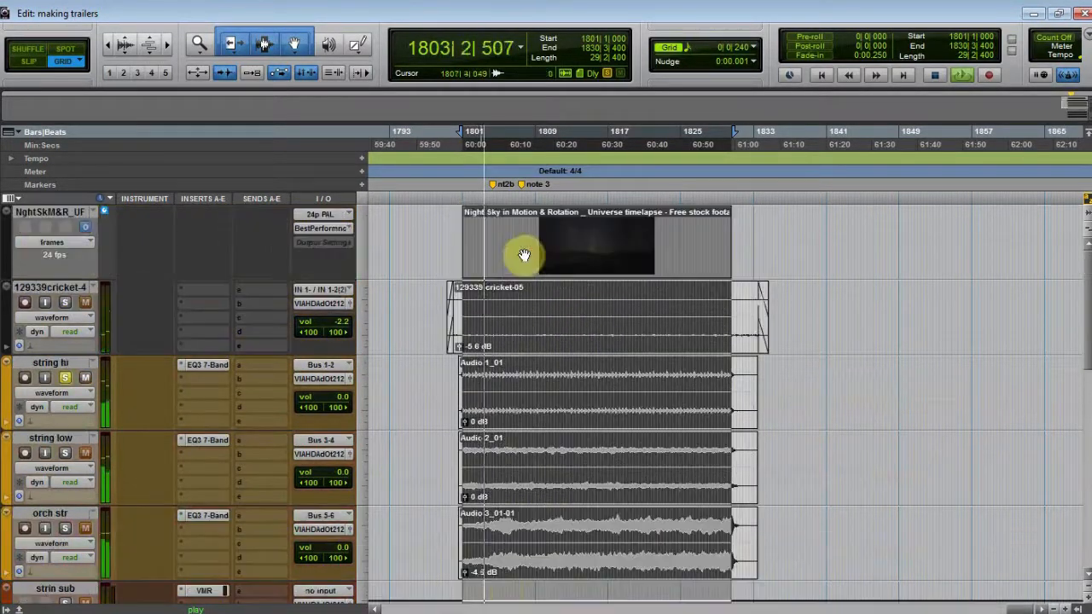
scroll(585, 259, "up", 2)
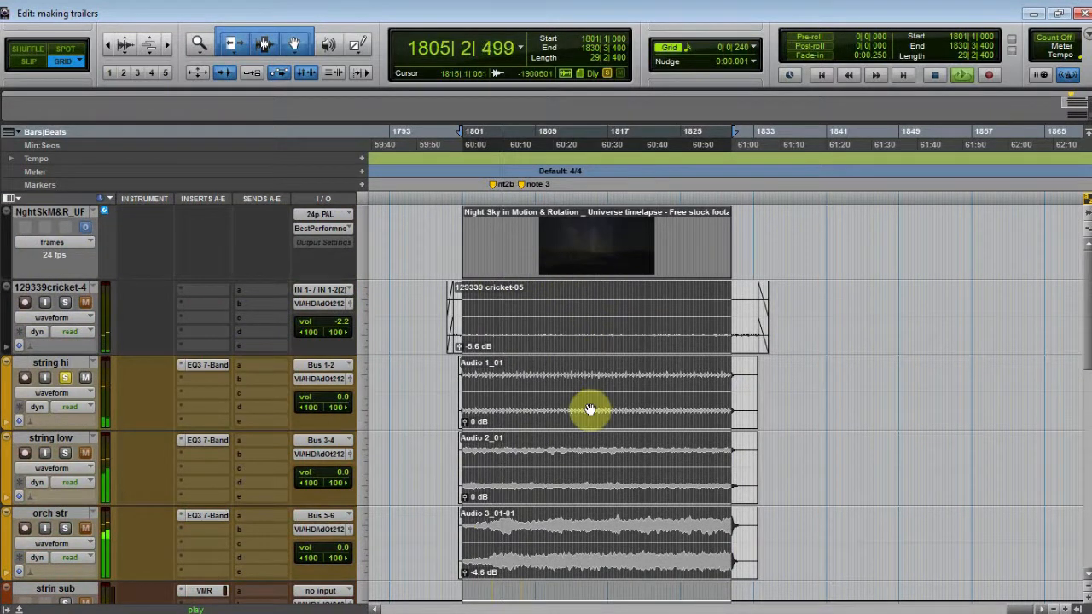
left_click(835, 232)
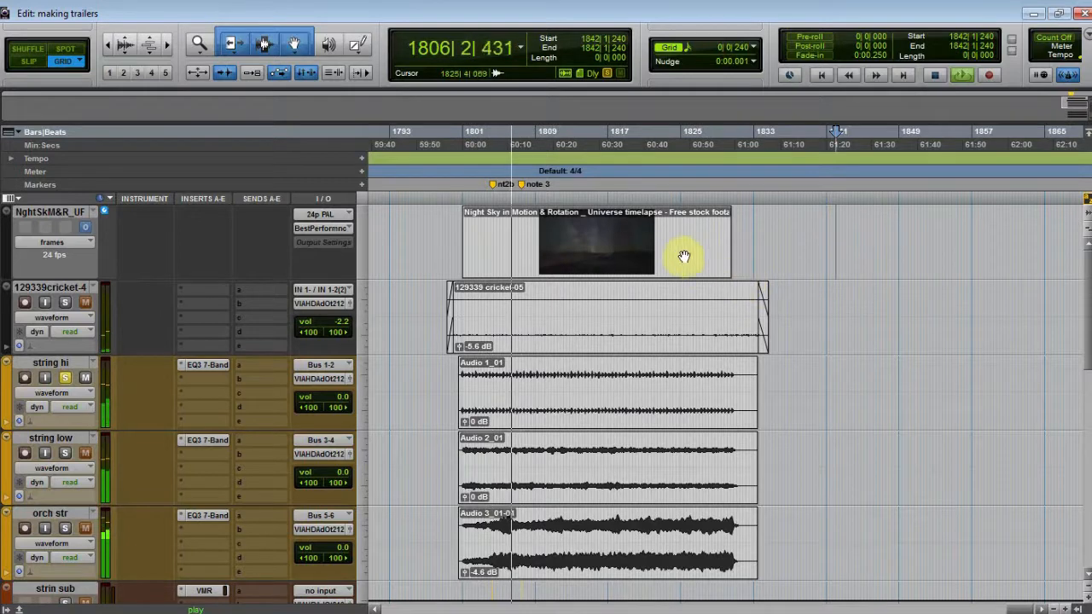
key("shift+Return")
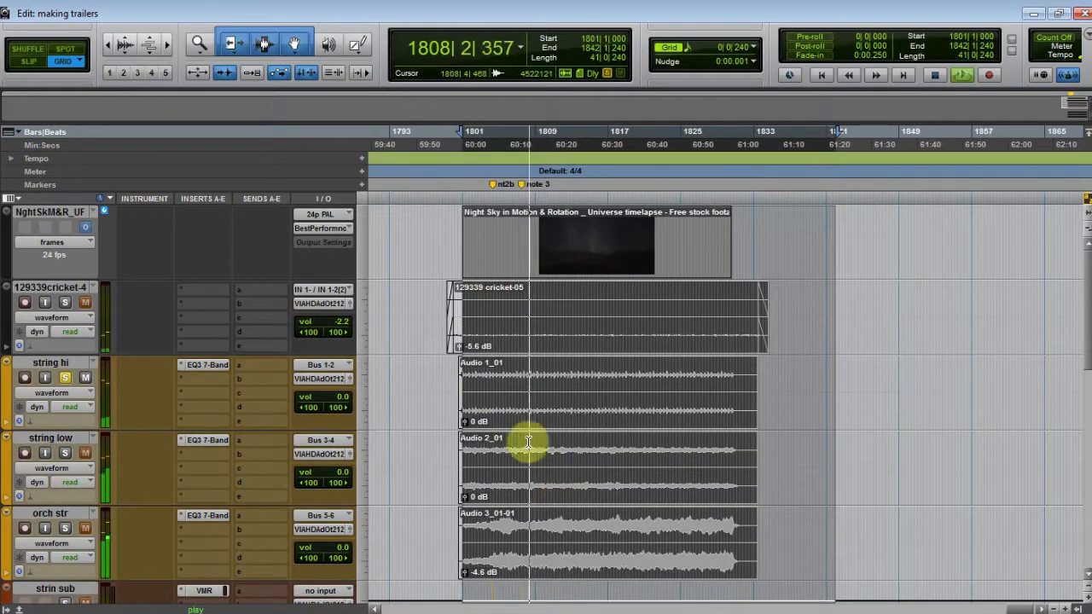
left_click(850, 246)
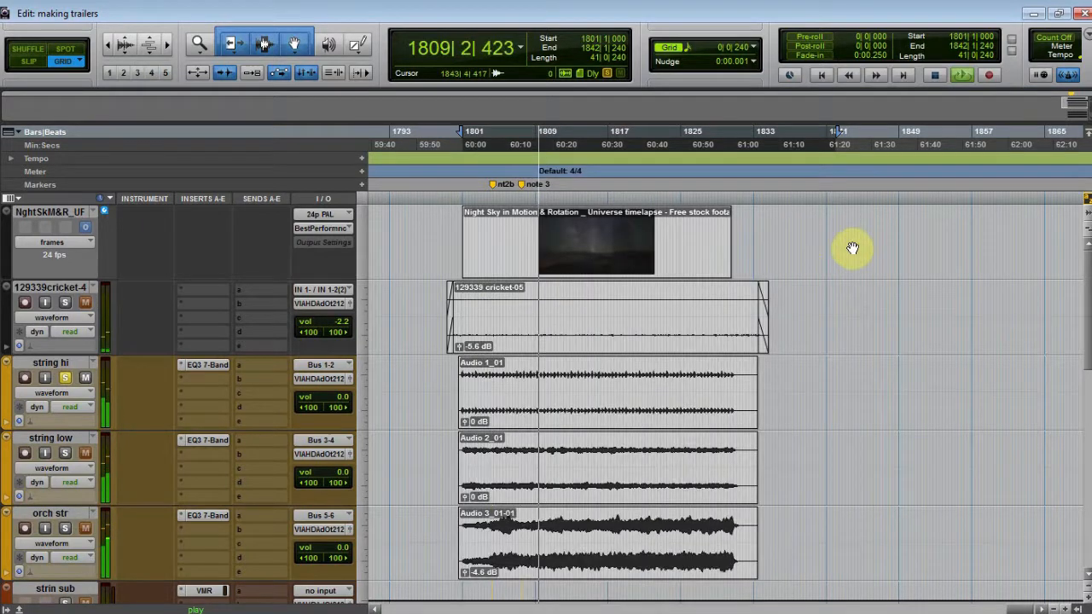
- Select the Night Sky video clip's range across all the tracks and stop playback
left_click(582, 275)
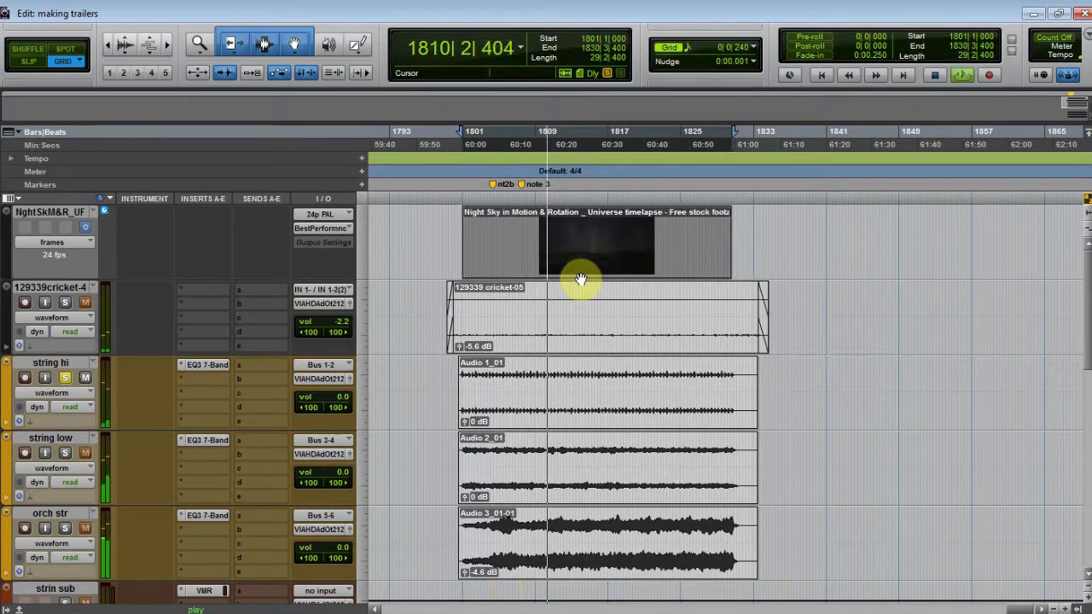
left_click(576, 280)
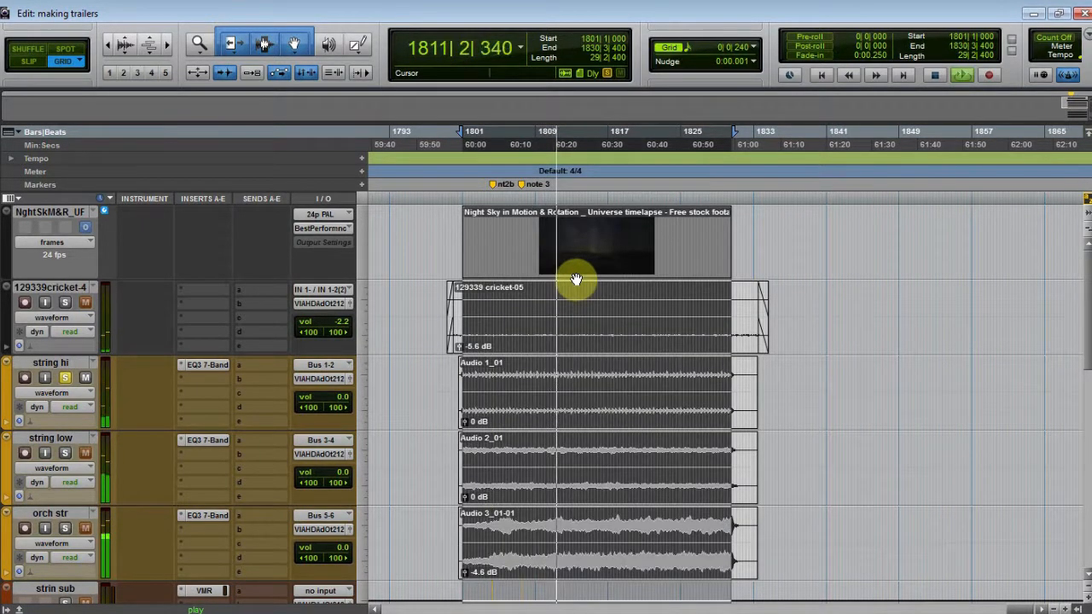
scroll(624, 361, "down", 3)
scroll(585, 464, "up", 2)
scroll(575, 366, "down", 4)
scroll(574, 413, "up", 4)
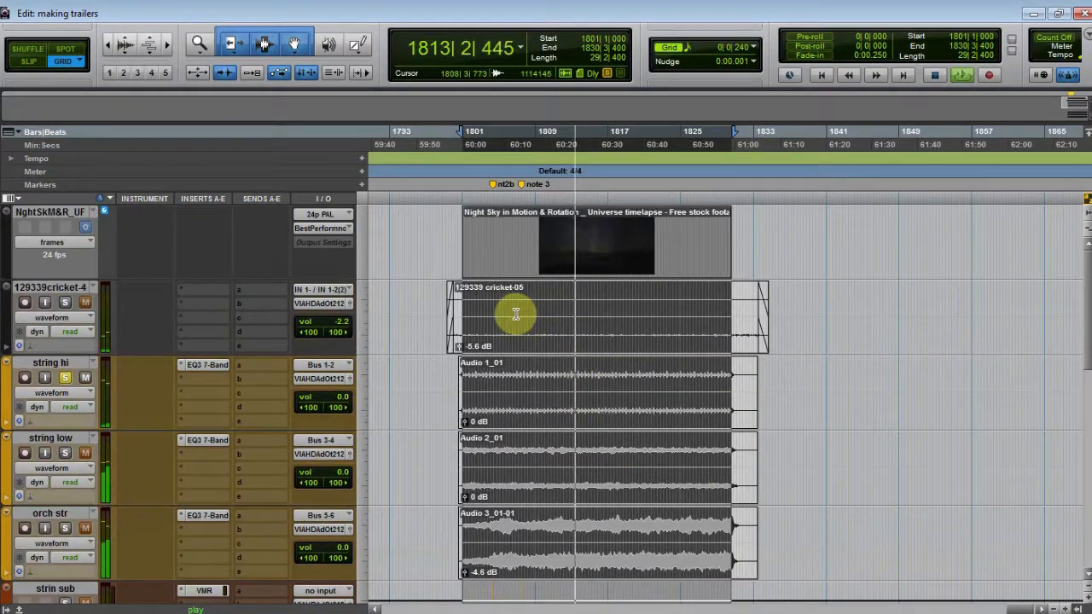
key("space")
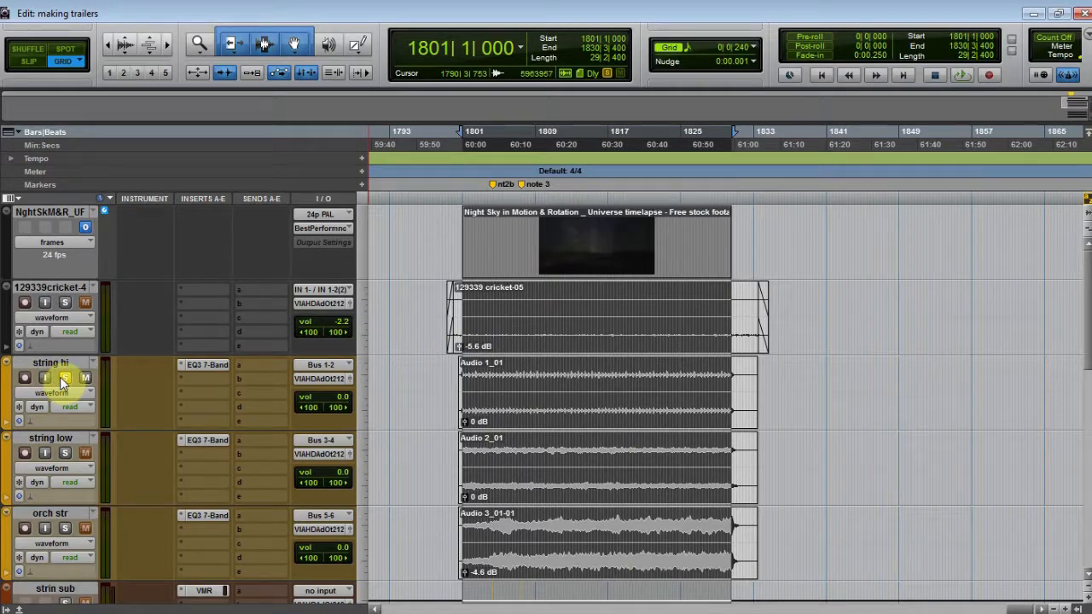
- Pan the string hi track's right channel to 35 left in the Mix window
key("ctrl+equal")
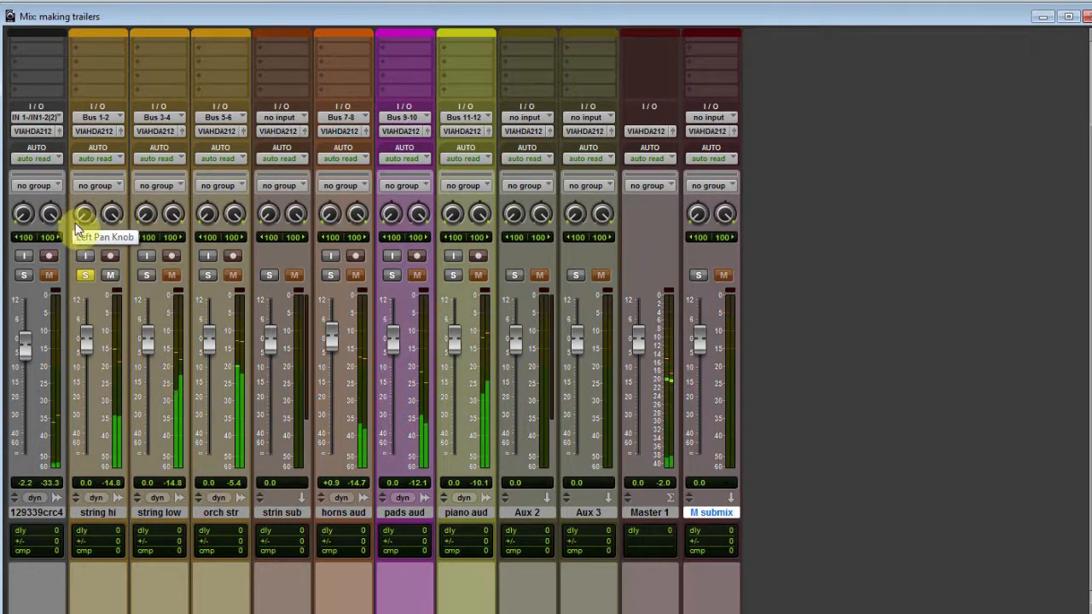
left_click_drag(111, 214, 109, 281)
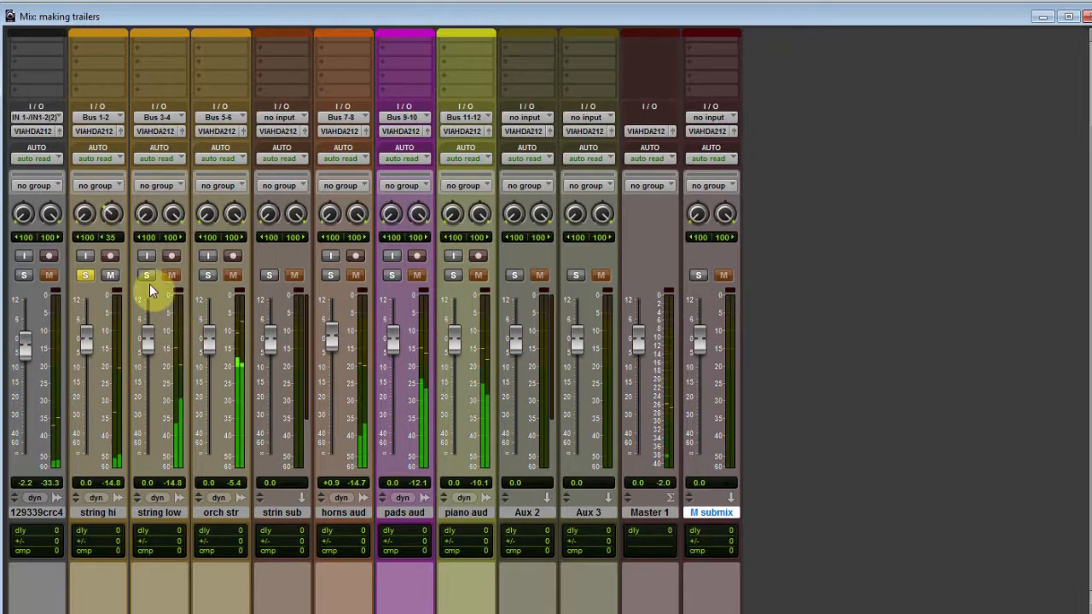
- Enable the high-pass filter in the string hi track's EQ3 7-Band at 12 dB/oct and 106 Hz
scroll(151, 288, "up", 3)
left_click(110, 56)
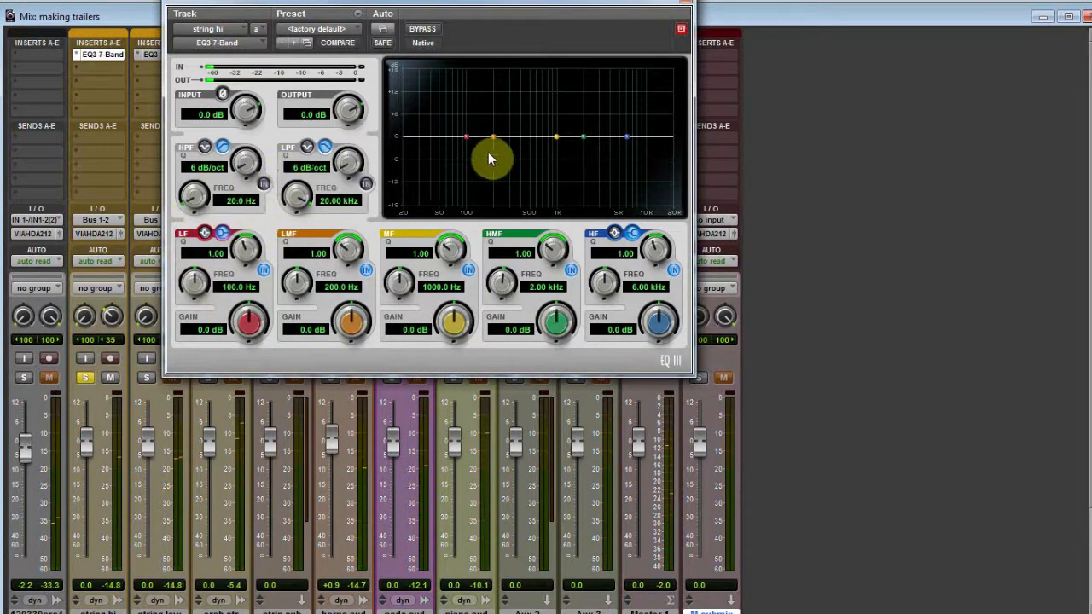
left_click(264, 184)
left_click_drag(252, 163, 260, 120)
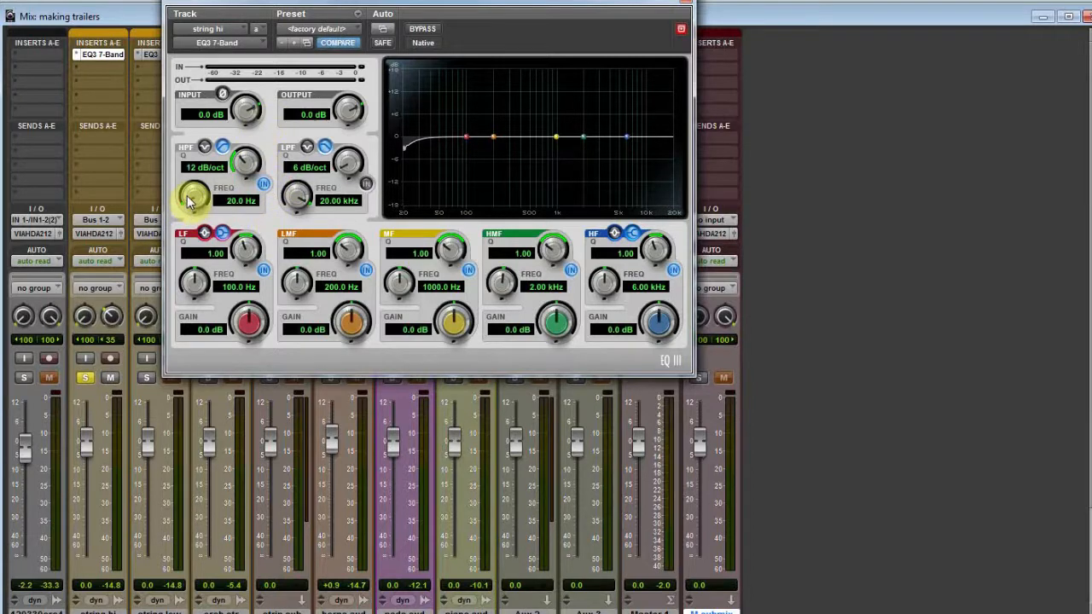
left_click_drag(189, 198, 193, 134)
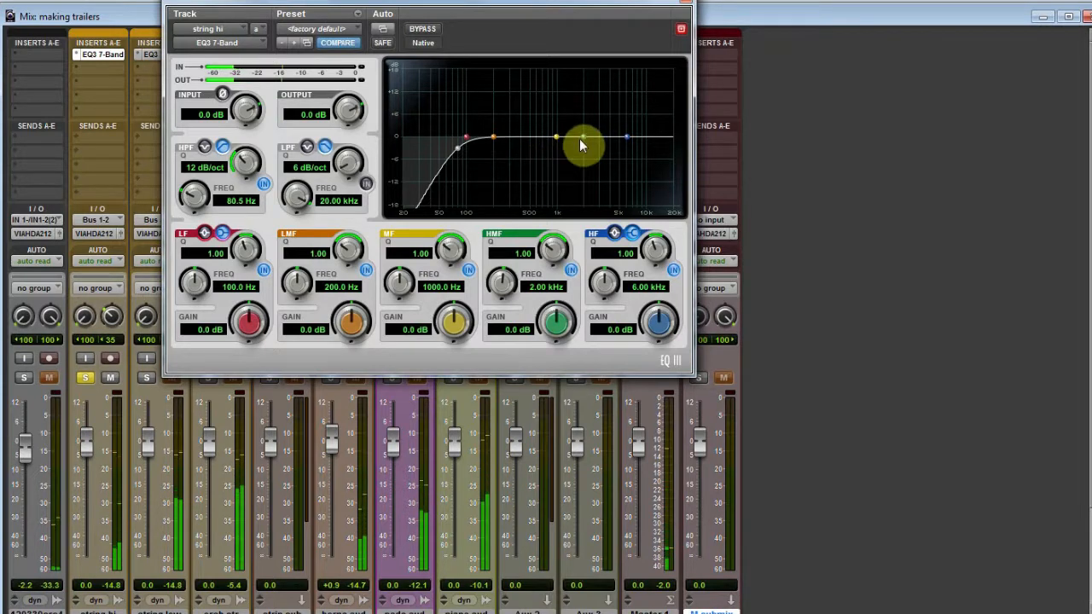
mouse_move(455, 145)
left_mouse_down()
mouse_move(541, 149)
mouse_move(470, 148)
left_mouse_up()
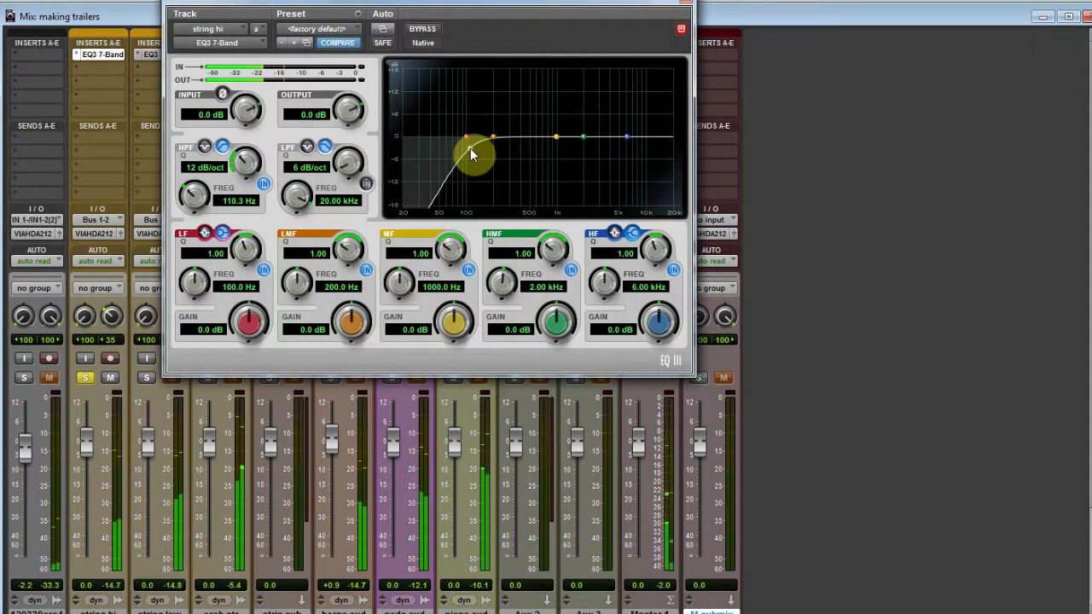
left_click_drag(469, 148, 468, 148)
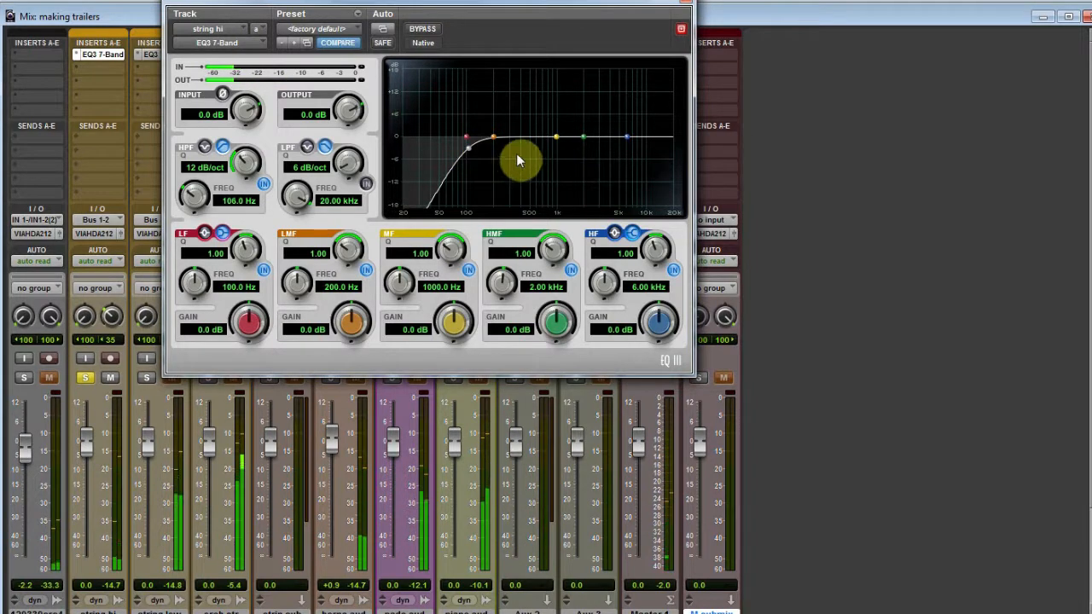
- Sweep the EQ's high-mid band with a narrow boost and set it to 3.64 kHz, Q 7.24 and -0.7 dB gain
left_click_drag(584, 137, 584, 102)
left_click_drag(553, 248, 566, 190)
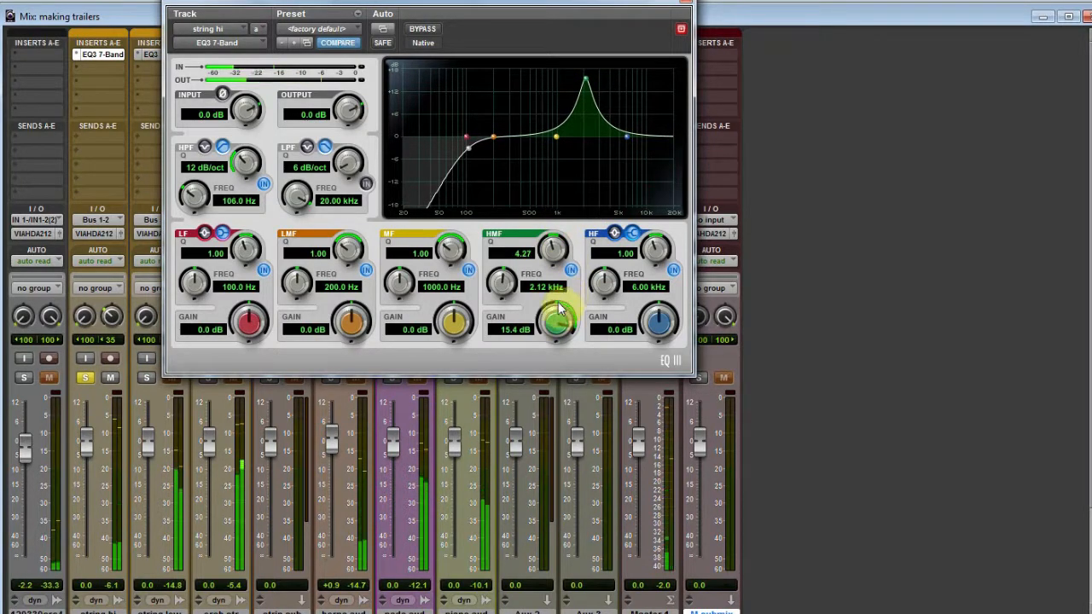
left_click_drag(555, 317, 556, 326)
left_click_drag(555, 256, 555, 245)
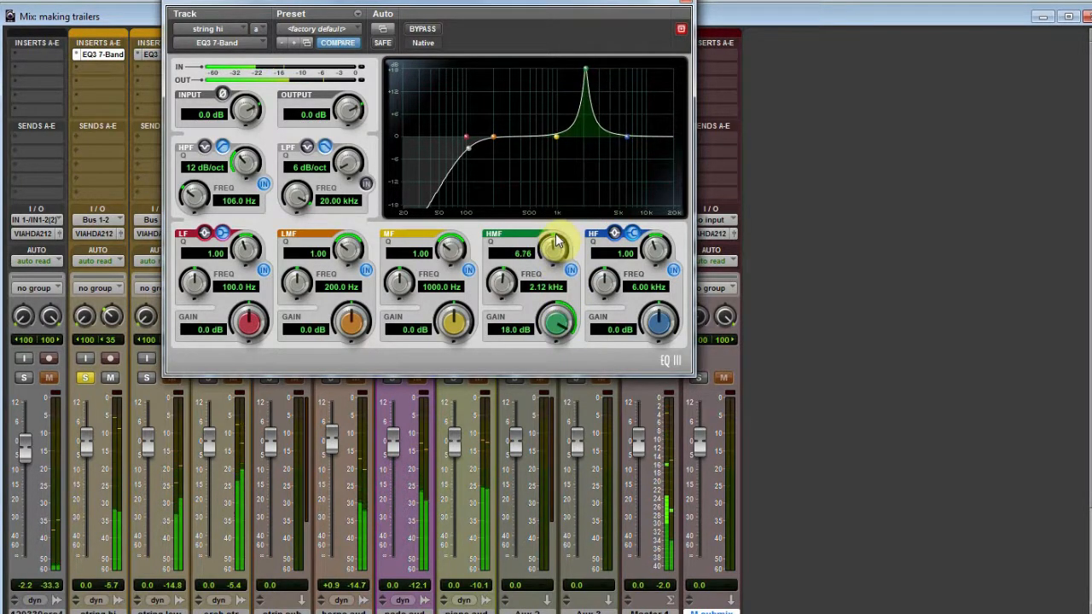
left_click_drag(545, 253, 544, 251)
mouse_move(500, 285)
left_mouse_down()
mouse_move(494, 336)
mouse_move(503, 284)
left_mouse_up()
left_click_drag(556, 321, 529, 454)
- Set the EQ's mid band to 1.04 kHz, Q 4.47 and 1.7 dB, and its high shelf to 5.04 kHz and 1.5 dB
left_click_drag(456, 325, 462, 203)
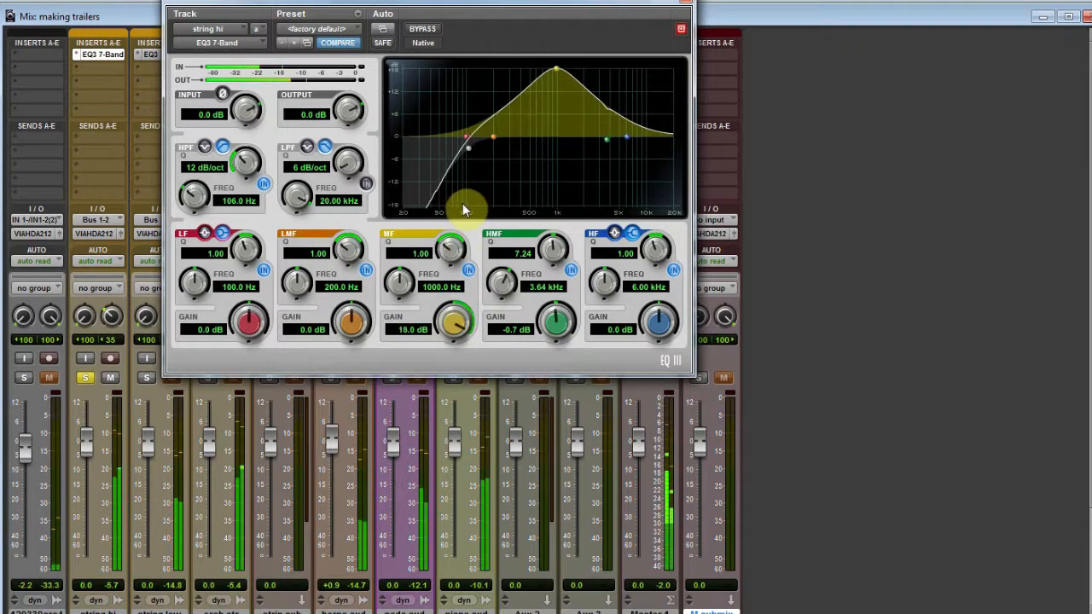
left_click_drag(450, 250, 458, 192)
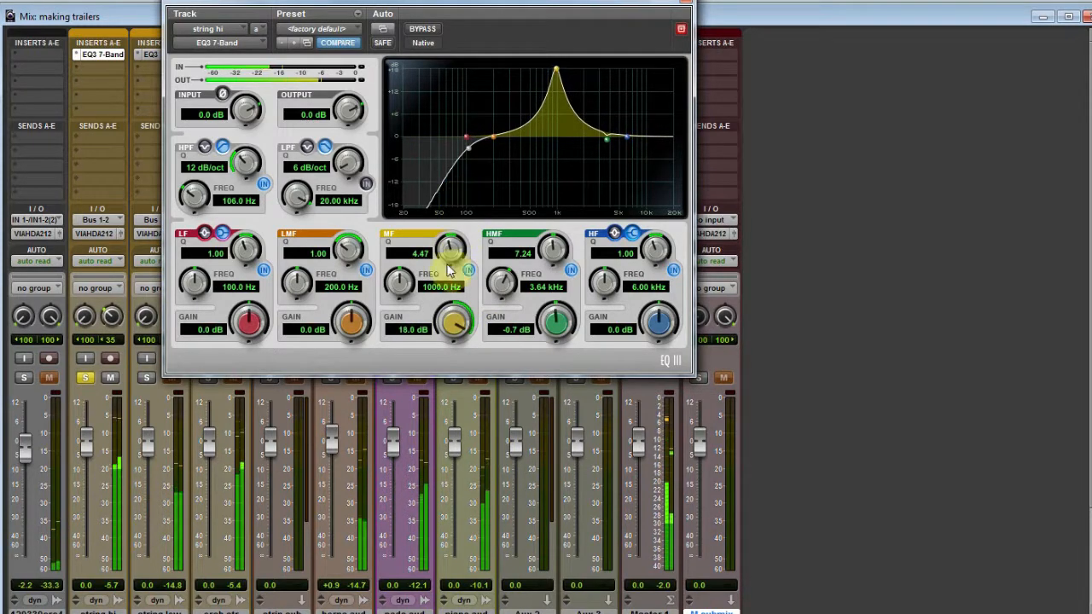
left_click_drag(401, 285, 395, 321)
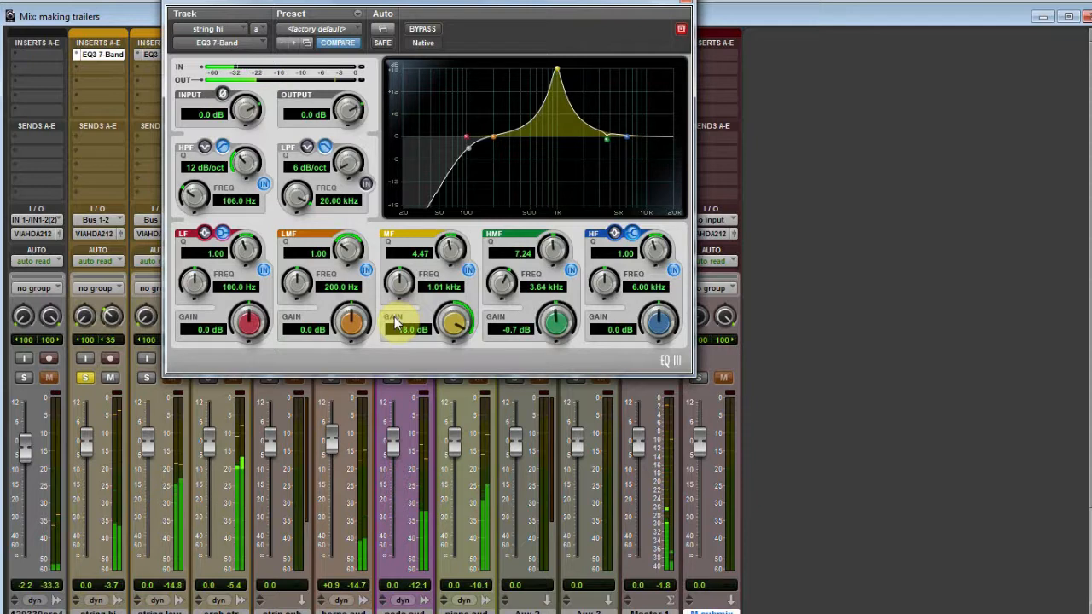
left_click_drag(451, 324, 433, 437)
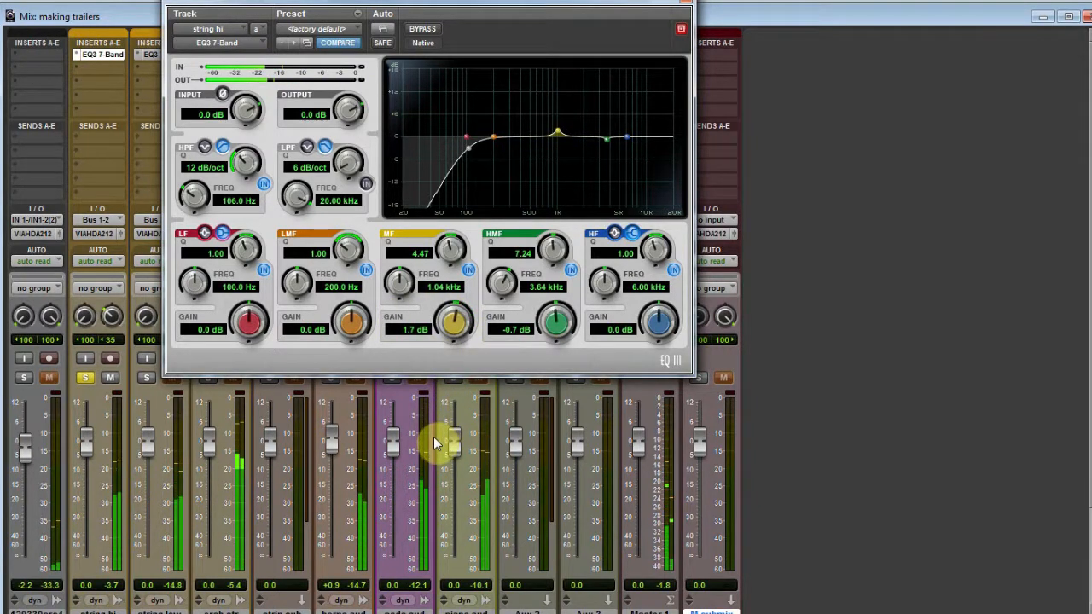
left_click_drag(655, 323, 648, 319)
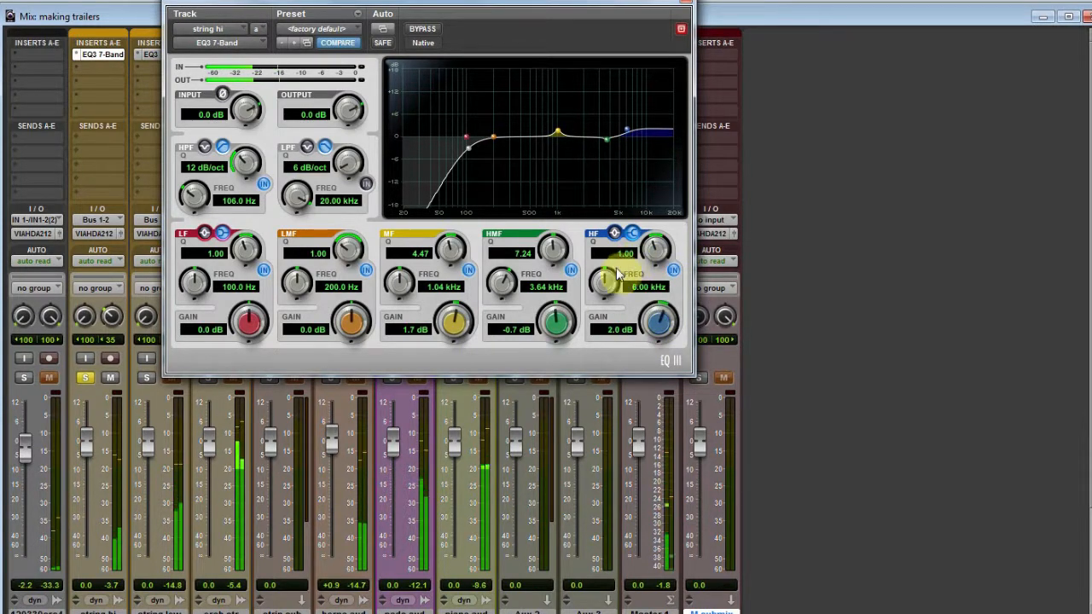
left_click_drag(604, 282, 648, 334)
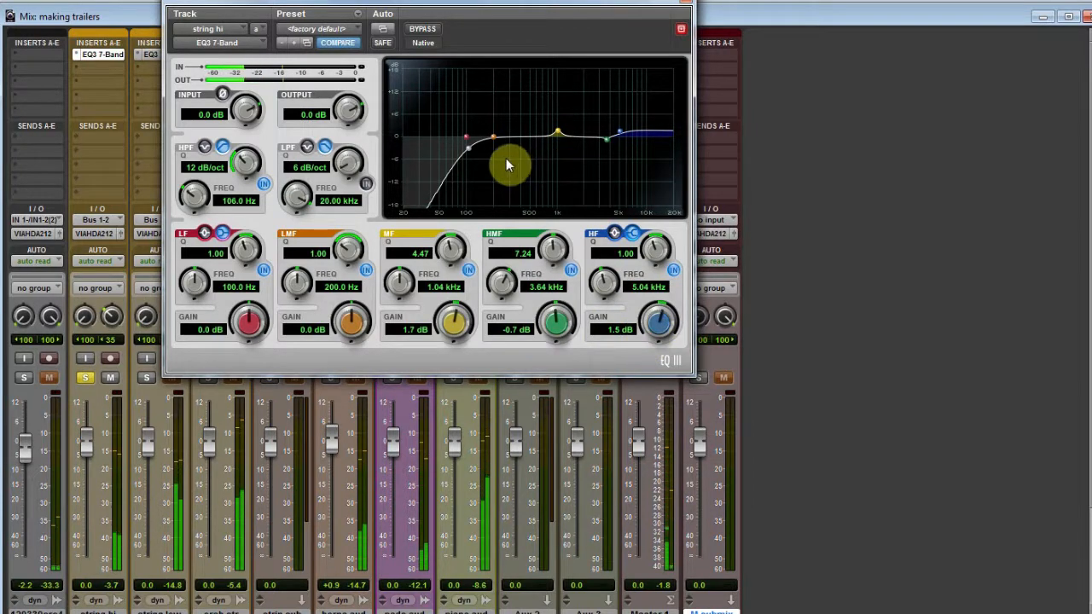
- Sweep the string hi EQ's low-mid band with a boost, set it to 303.9 Hz, Q 3.67 and 1.1 dB, and close the EQ
left_click_drag(349, 336, 331, 314)
left_click_drag(298, 282, 351, 249)
left_click_drag(298, 281, 300, 292)
mouse_move(351, 329)
left_mouse_down()
mouse_move(356, 268)
mouse_move(353, 335)
left_mouse_up()
left_click_drag(291, 293, 296, 282)
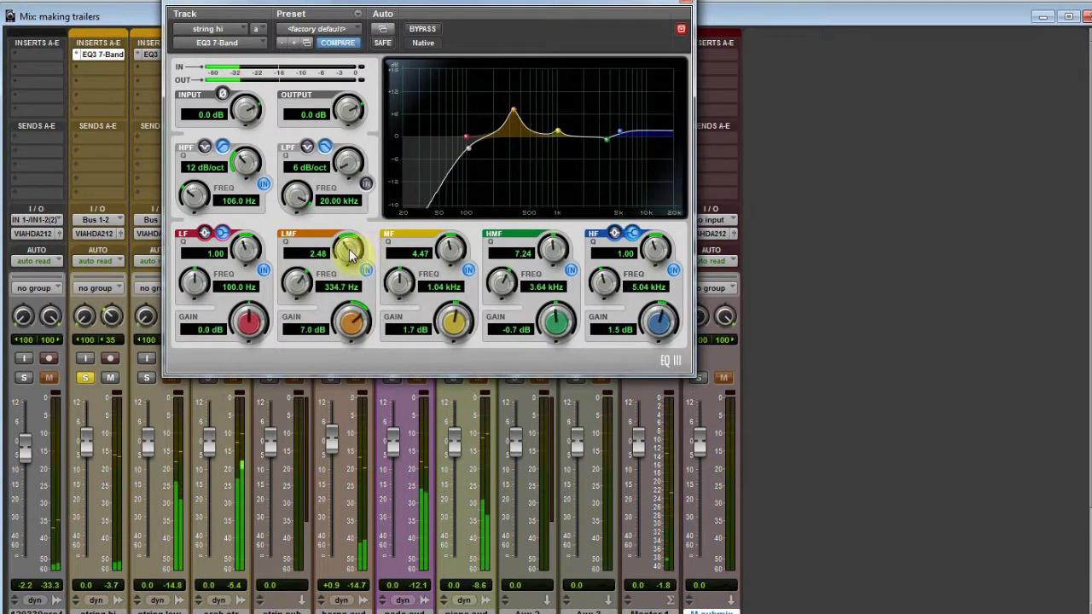
left_click_drag(294, 293, 294, 301)
left_click_drag(351, 321, 294, 305)
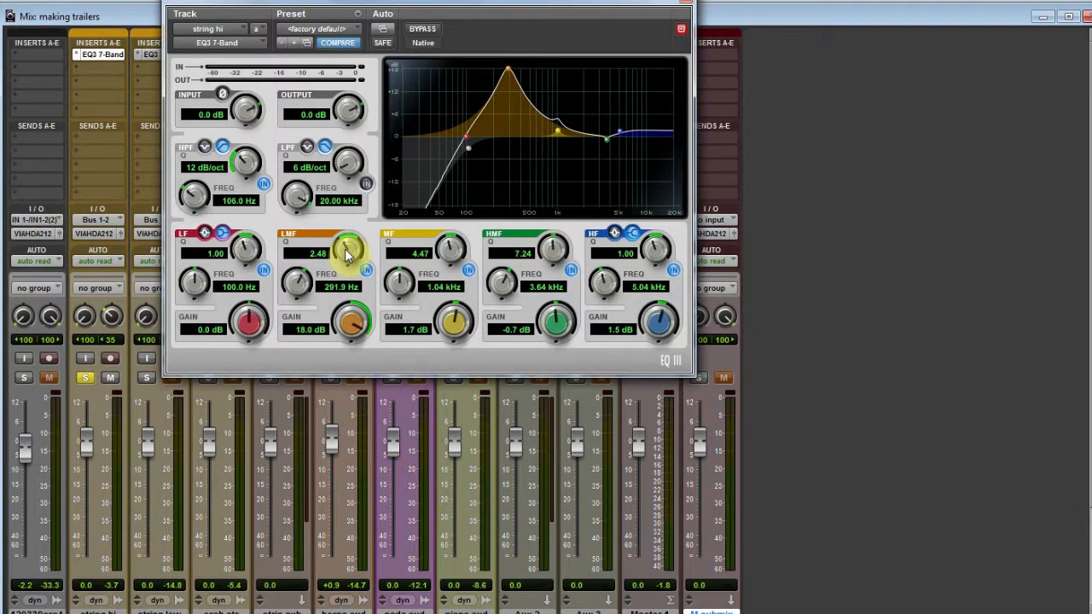
left_click_drag(348, 253, 348, 246)
left_click_drag(298, 285, 297, 279)
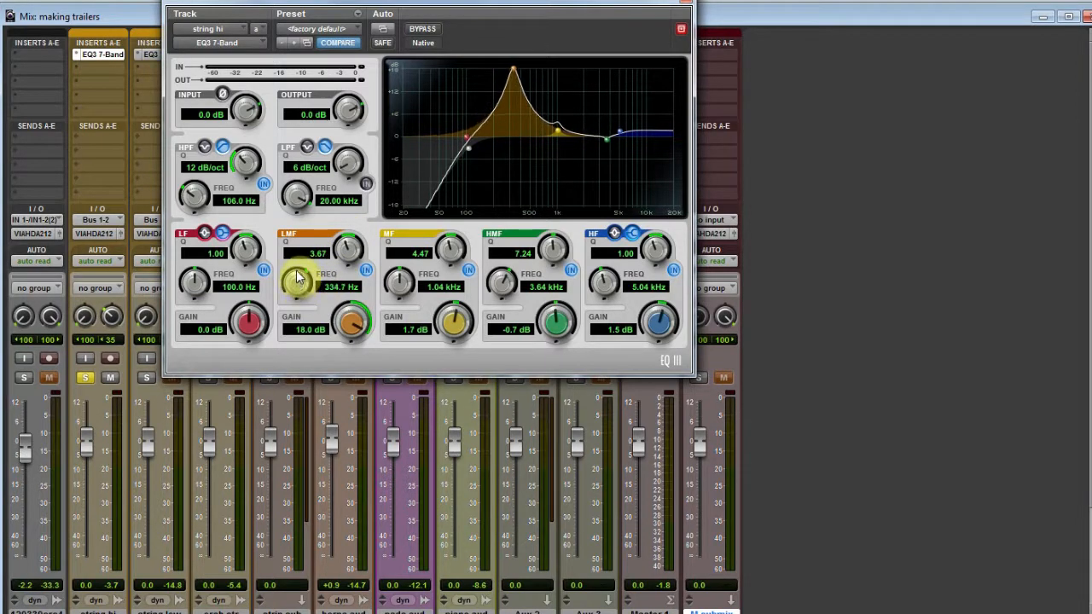
left_click_drag(352, 322, 341, 358)
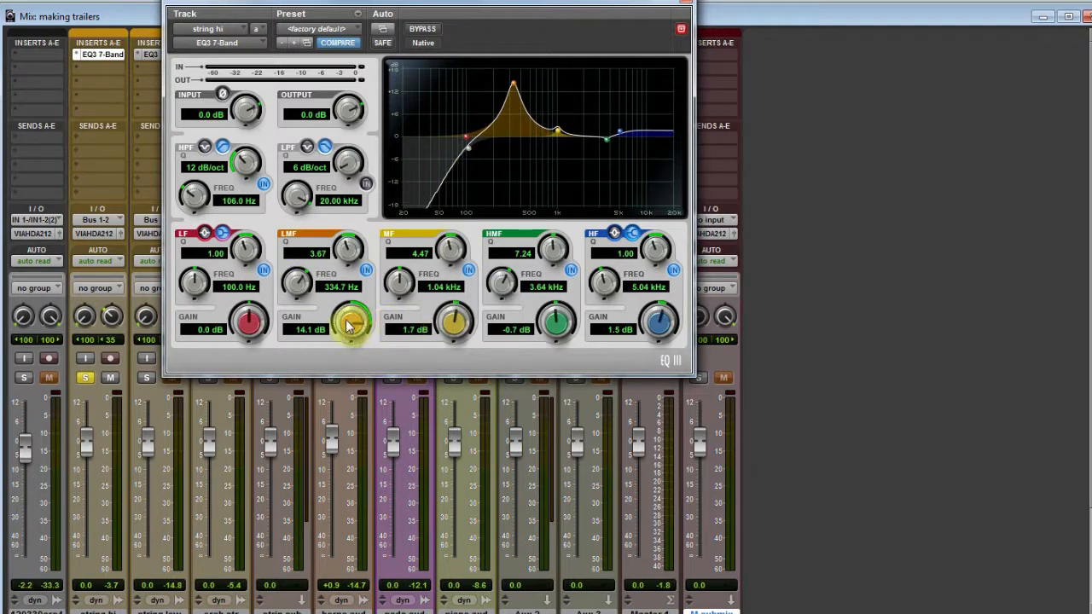
left_click_drag(348, 324, 341, 468)
left_click_drag(321, 286, 294, 297)
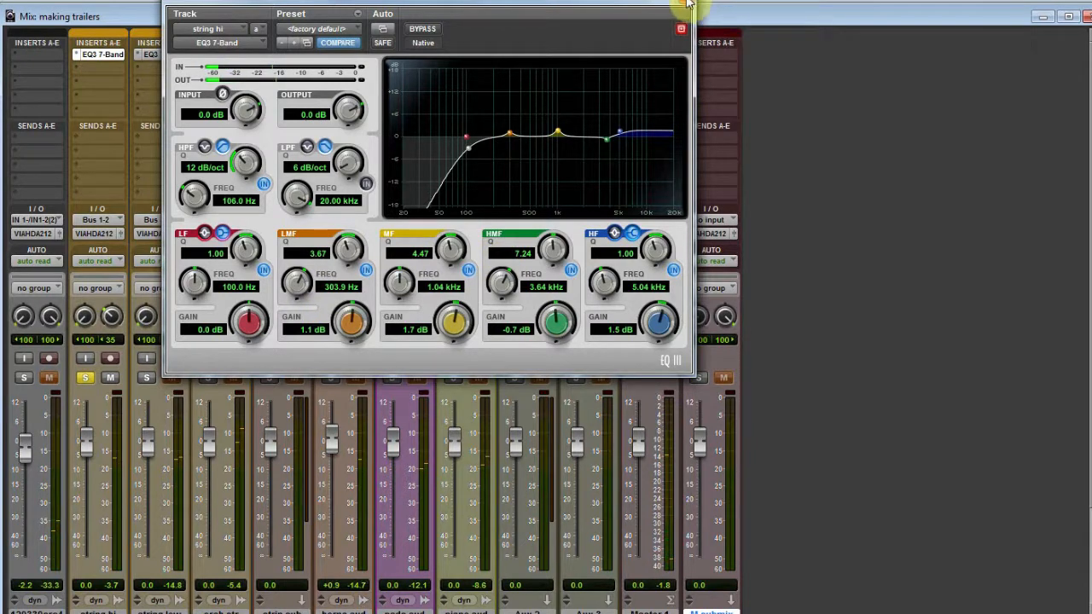
left_click(681, 28)
- Solo the string low track instead of string hi and open its EQ3 7-Band
left_click(85, 378)
left_click(146, 378)
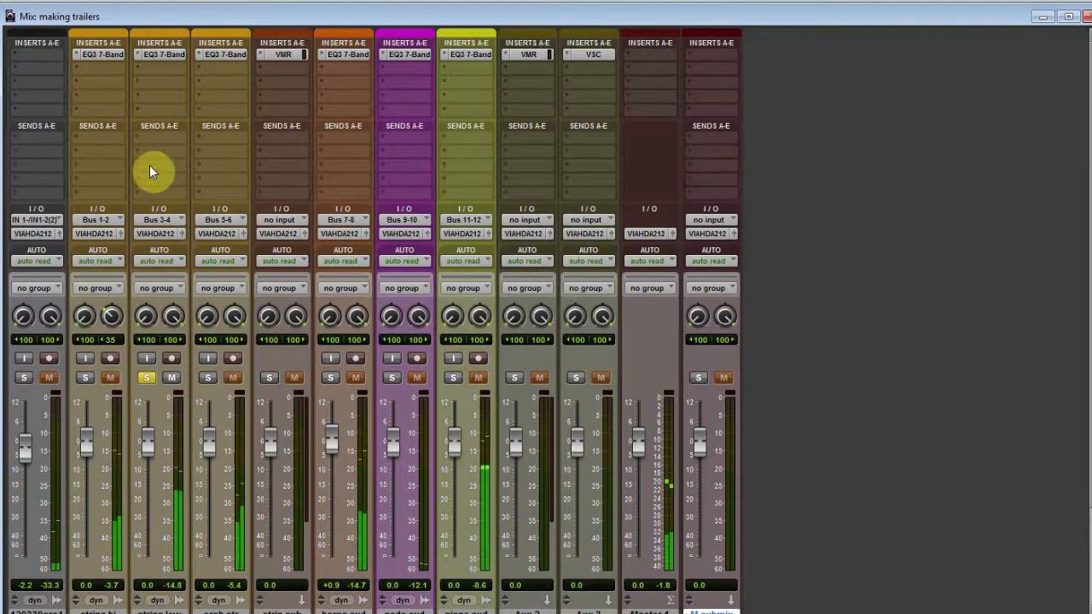
scroll(154, 196, "down", 3)
scroll(155, 220, "up", 3)
left_click(154, 54)
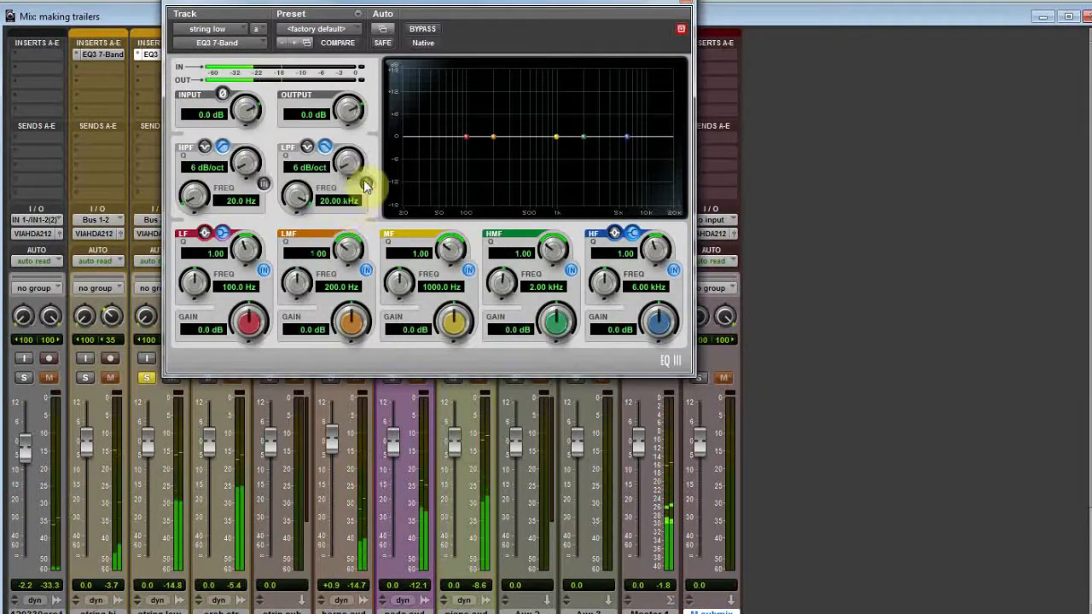
- Enable the low-pass filter on the string low EQ at 12 dB/oct and 14.00 kHz
left_click(366, 184)
left_click_drag(348, 161, 354, 108)
left_click_drag(293, 195, 284, 227)
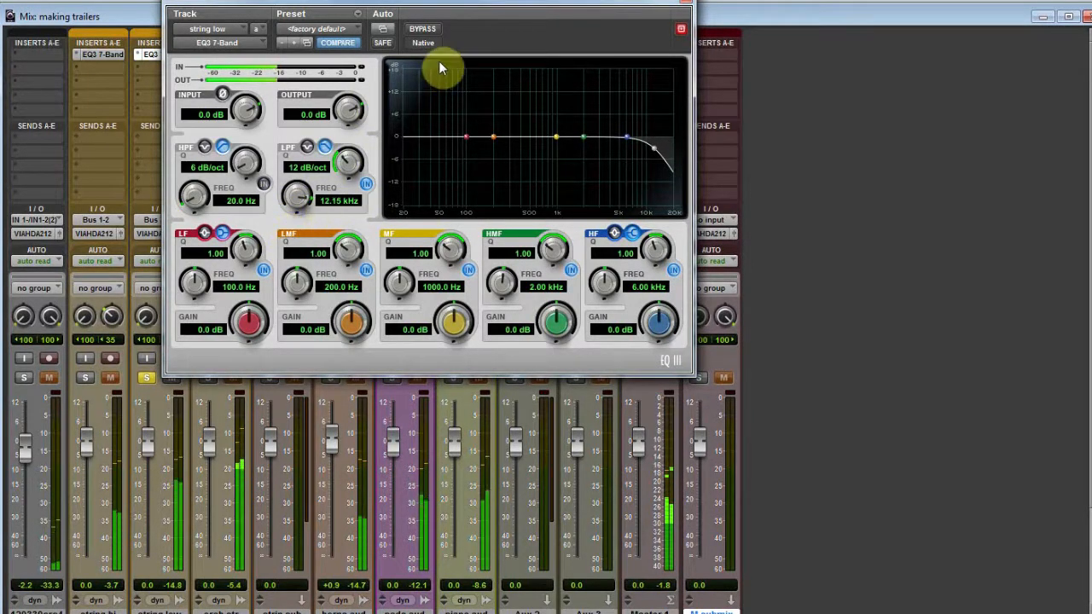
left_click_drag(294, 196, 293, 181)
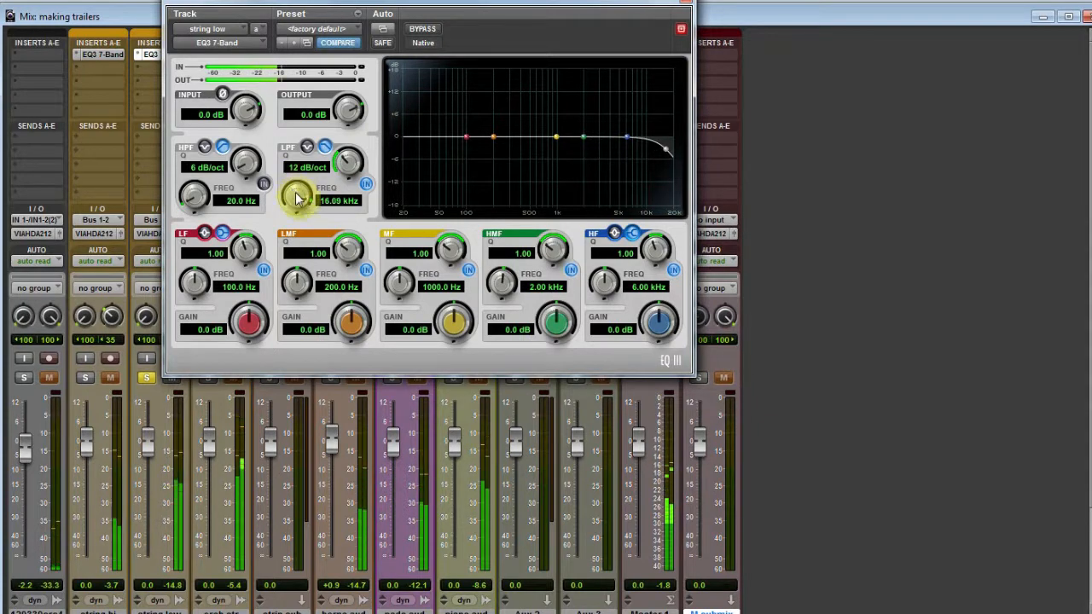
left_click_drag(295, 197, 292, 203)
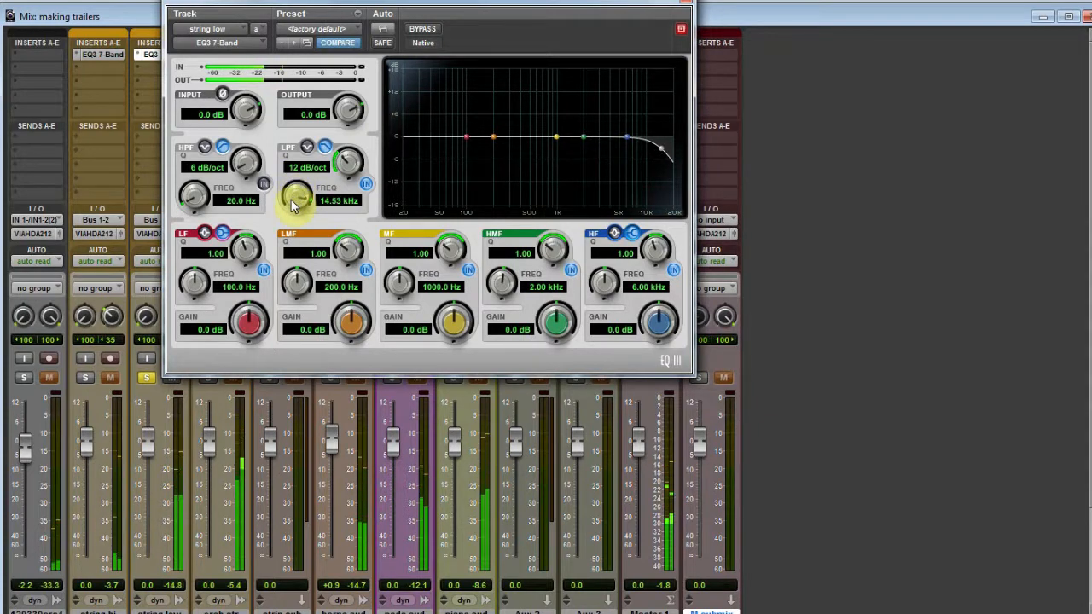
left_click_drag(290, 201, 290, 200)
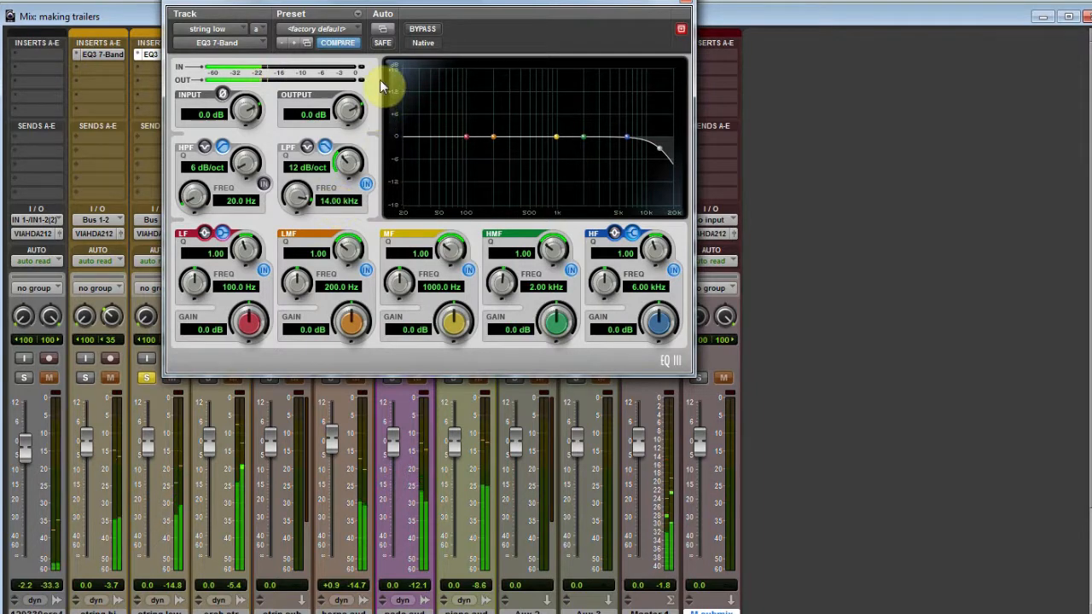
- Set the low shelf to 134.5 Hz and 1.1 dB, and sweep the low-mid band, settling at 306.4 Hz, Q 2.40 and -0.4 dB
left_click_drag(466, 135, 474, 136)
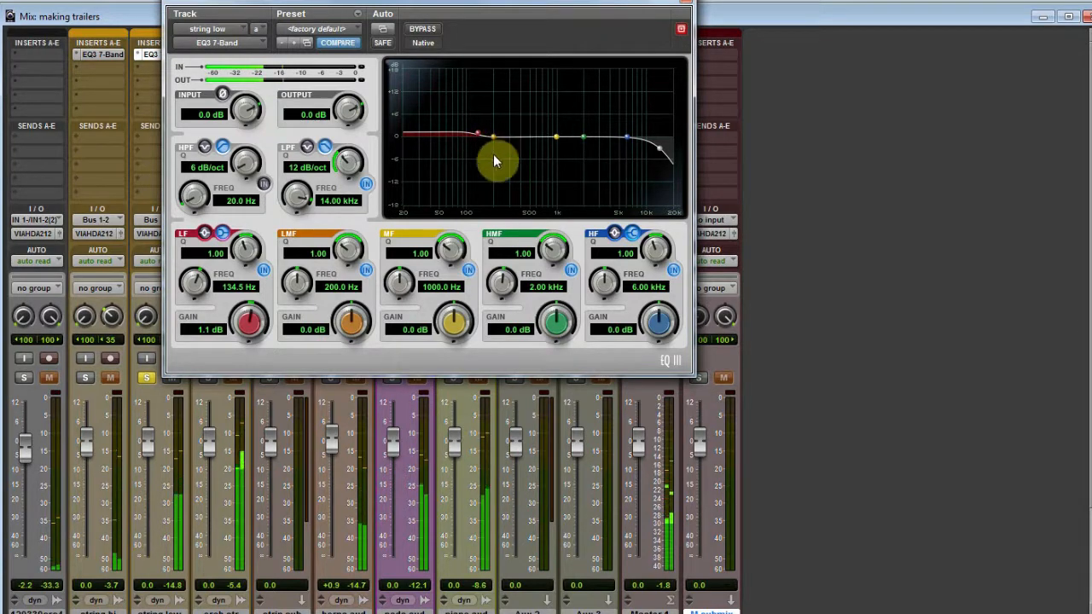
left_click_drag(361, 319, 353, 237)
left_click_drag(298, 281, 302, 262)
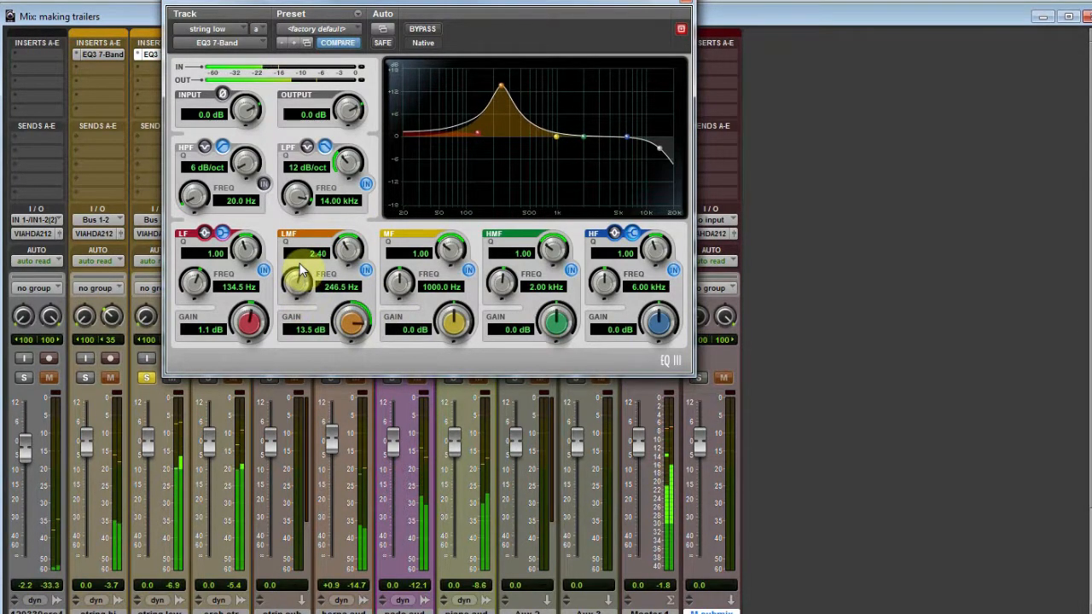
left_click_drag(341, 324, 276, 331)
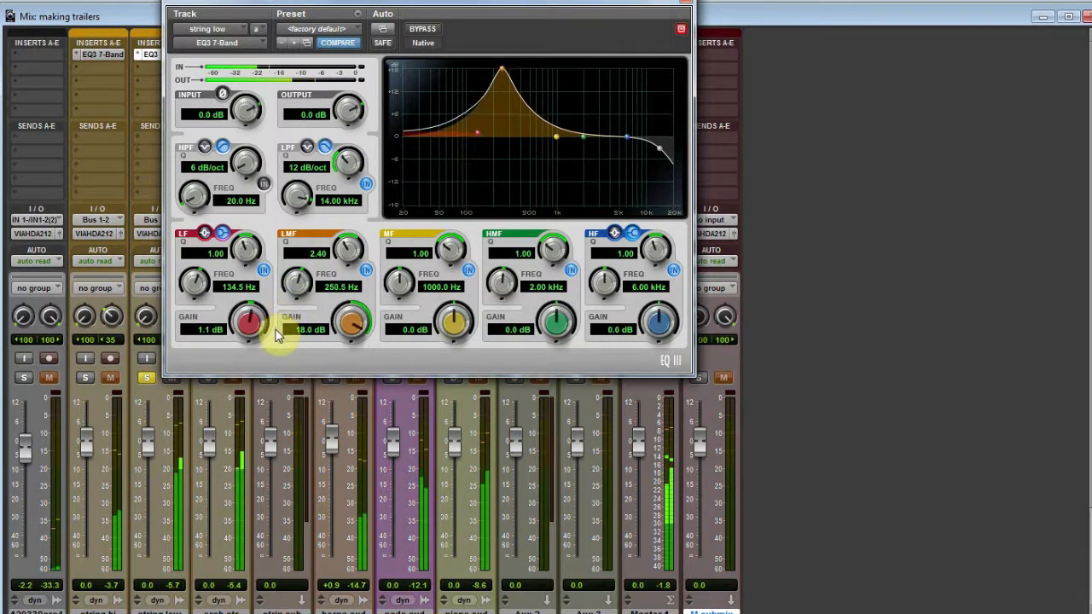
left_click_drag(293, 285, 297, 274)
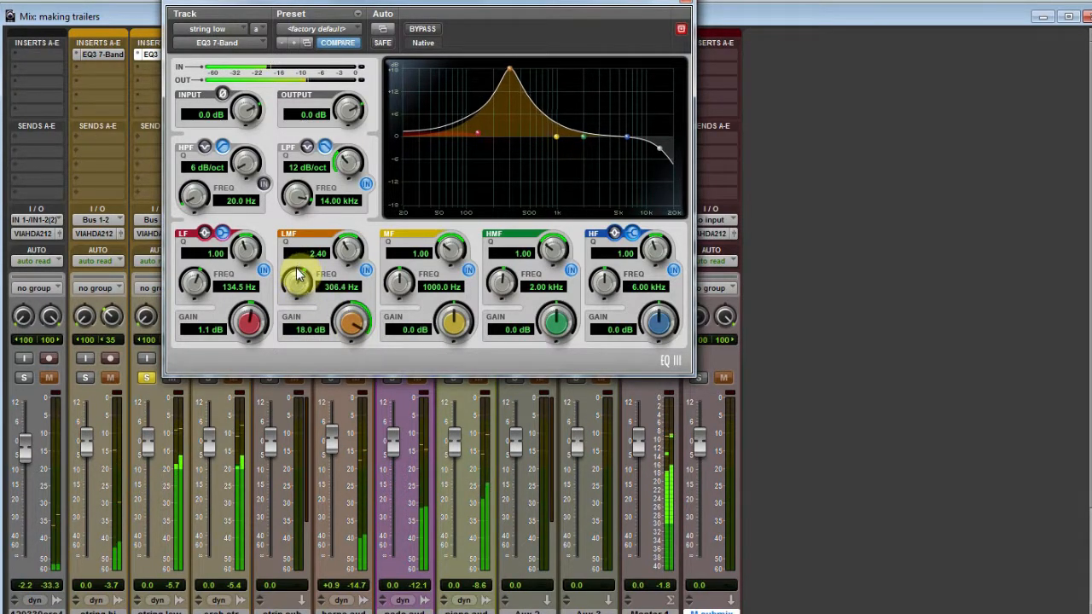
left_click_drag(348, 319, 332, 412)
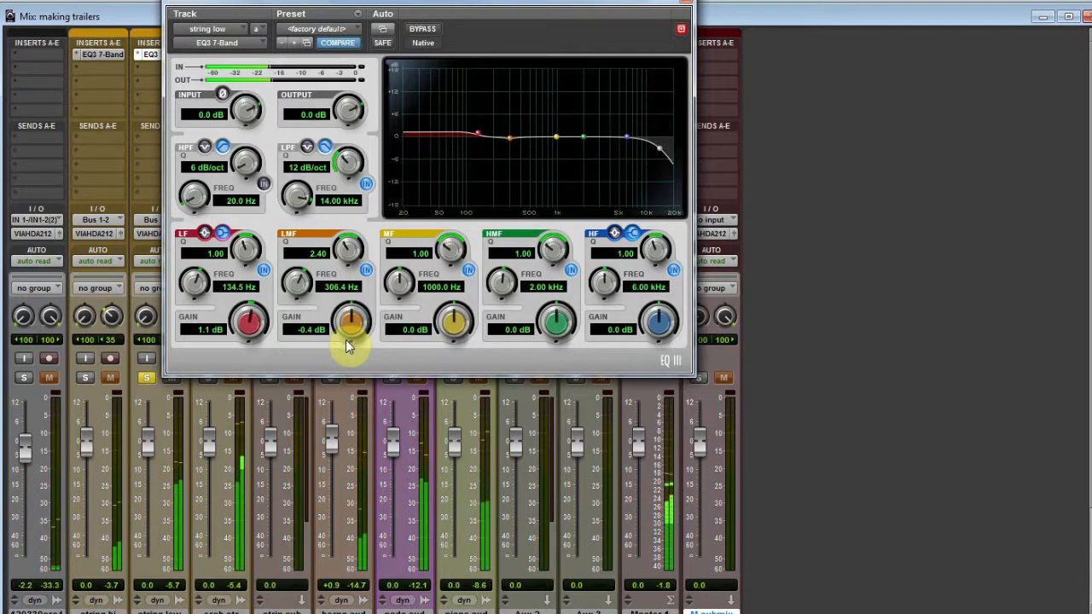
- Boost the mid band 2.4 dB at Q 2.14, and sweep the high-mid band, settling at 3.51 kHz, Q 2.92 and -0.5 dB
left_click_drag(455, 322, 460, 230)
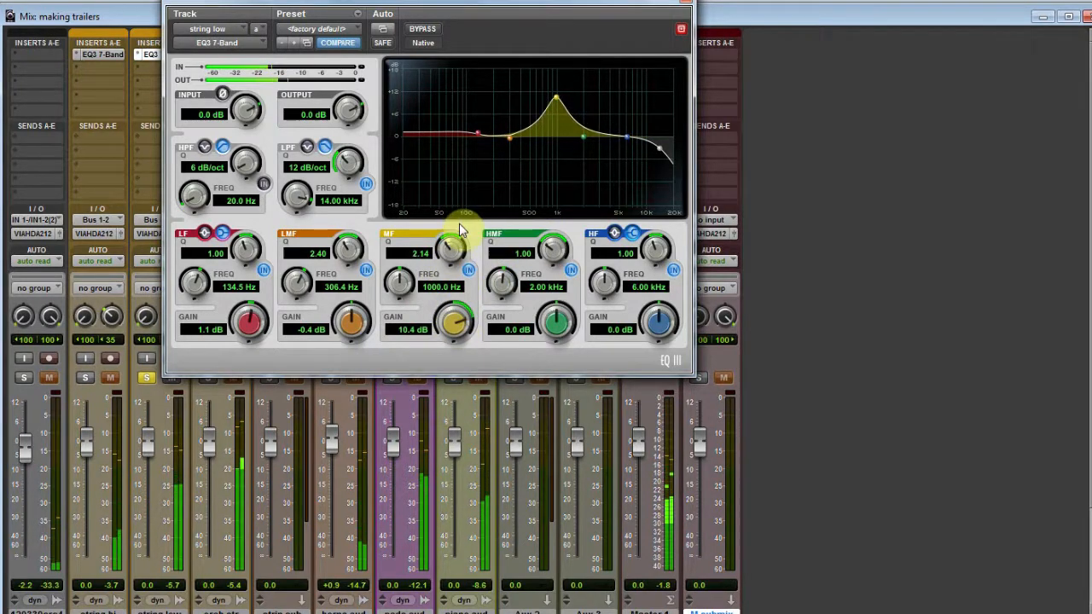
left_click_drag(451, 322, 439, 369)
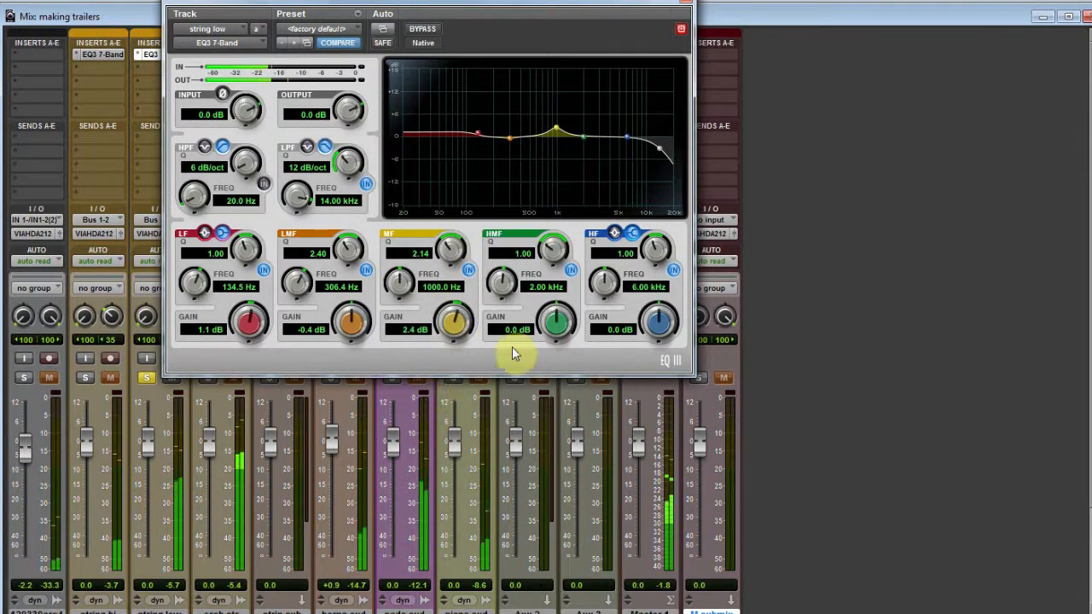
left_click_drag(555, 322, 553, 300)
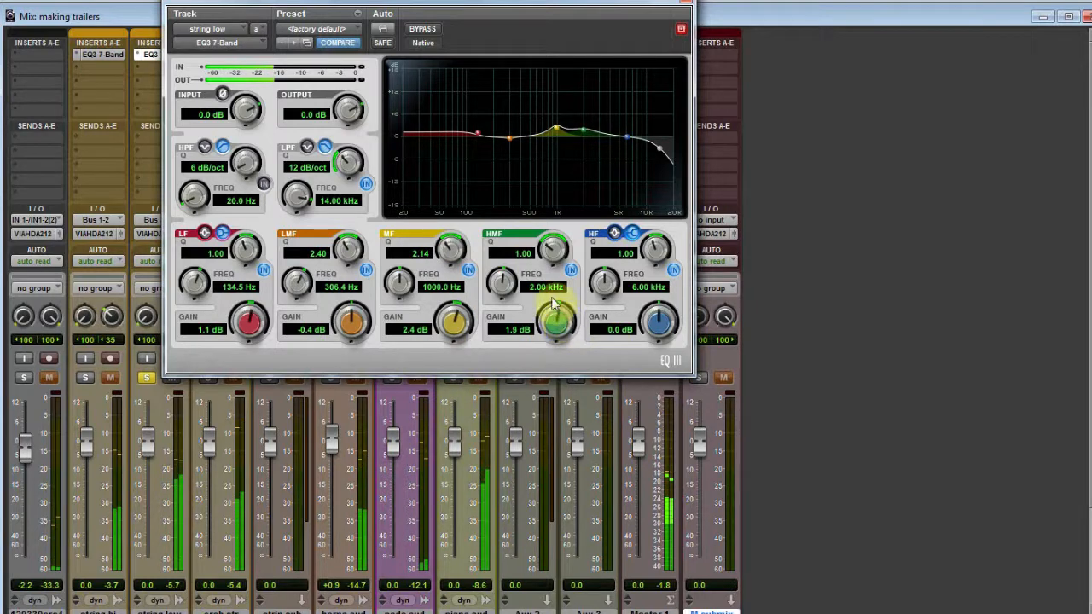
left_click_drag(550, 250, 551, 234)
left_click_drag(500, 286, 504, 275)
left_click_drag(553, 250, 552, 247)
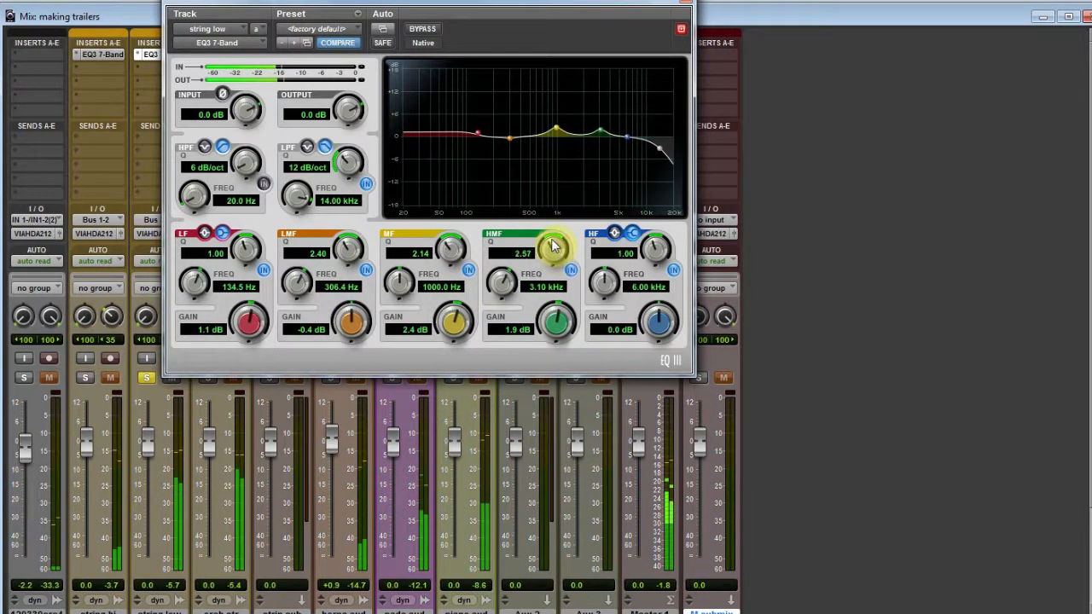
left_click_drag(554, 344, 538, 241)
mouse_move(499, 283)
left_mouse_down()
mouse_move(501, 254)
mouse_move(500, 286)
left_mouse_up()
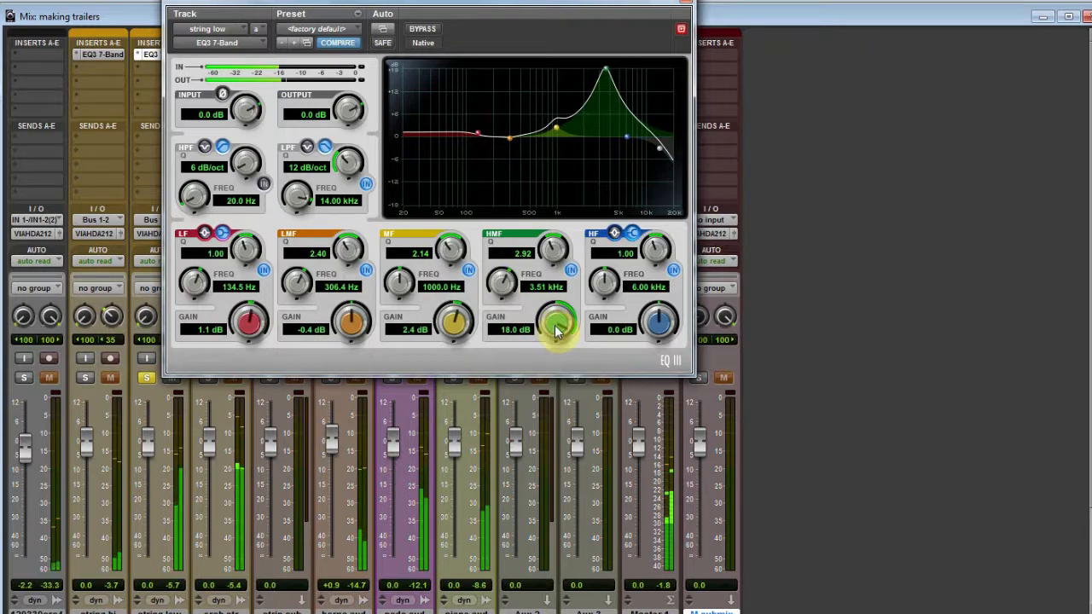
left_click_drag(556, 319, 547, 463)
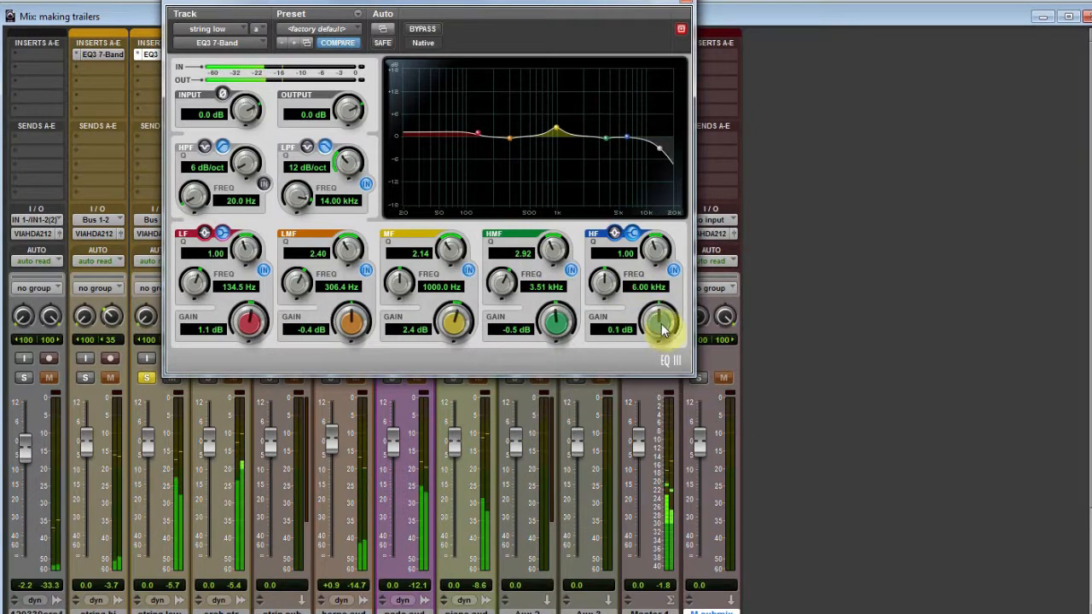
- Set the string low EQ's high shelf gain to 0.4 dB and its mid band gain to 0.8 dB
scroll(661, 324, "up", 3)
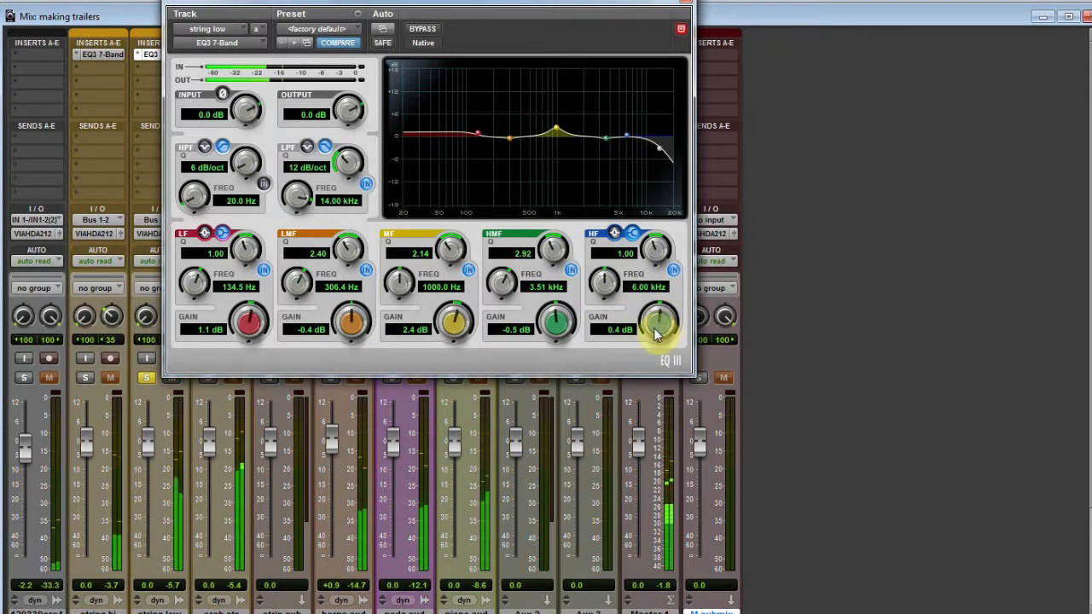
scroll(455, 327, "down", 5)
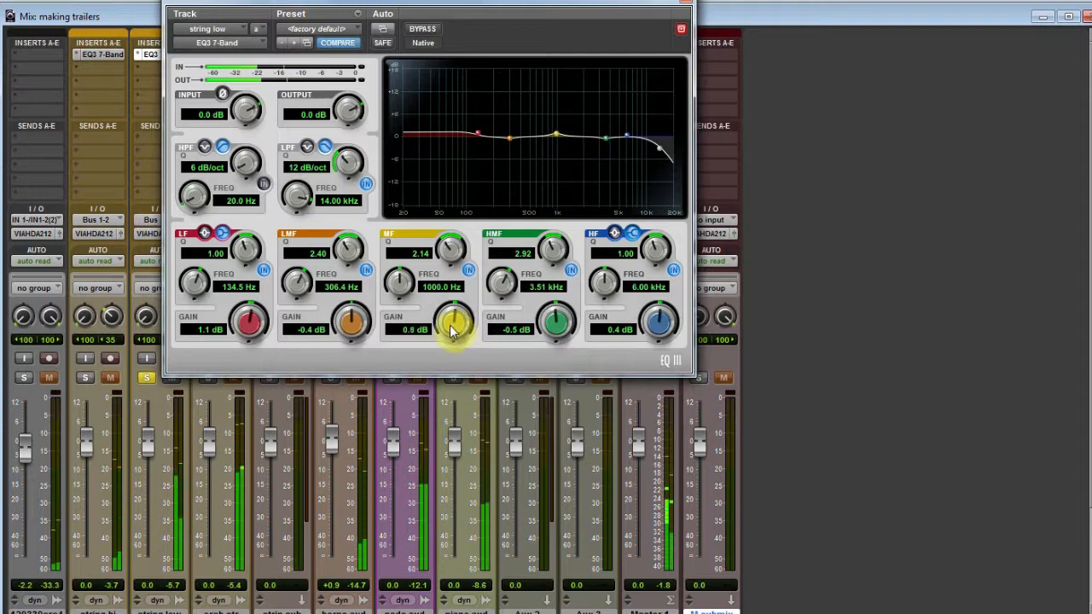
scroll(452, 331, "down", 1)
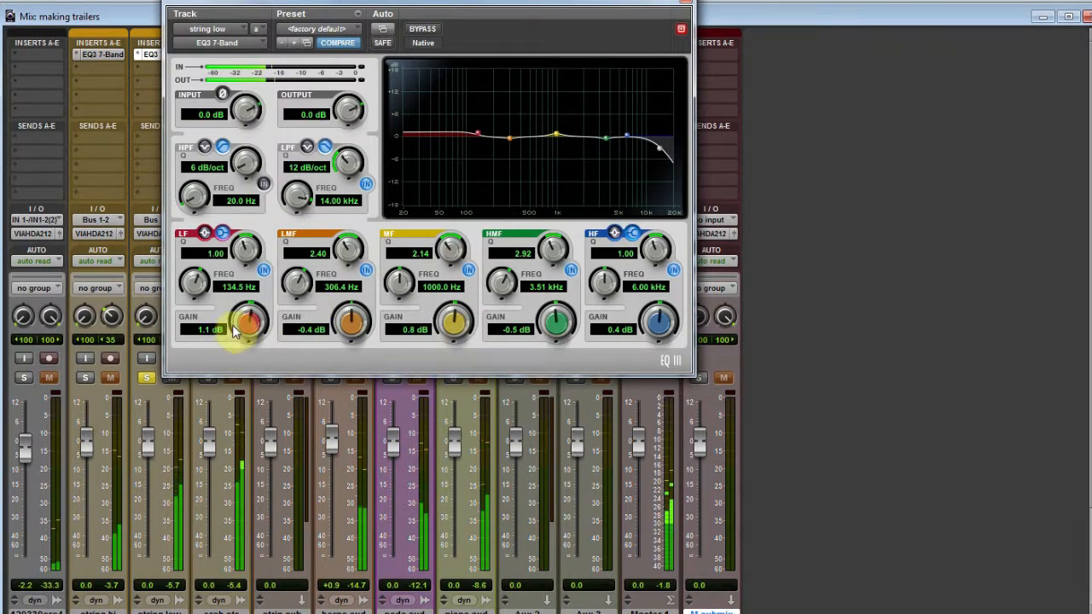
- Fine-tune the string low EQ's low shelf to 145.7 Hz and about 2 dB, and close the EQ
scroll(194, 281, "up", 3)
scroll(194, 282, "down", 1)
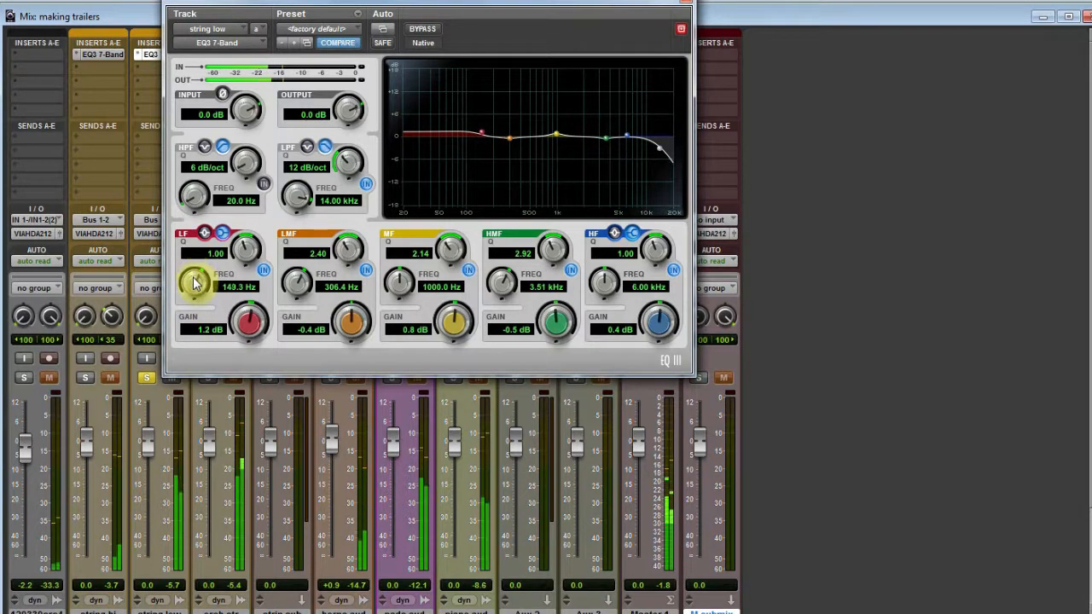
scroll(253, 322, "up", 15)
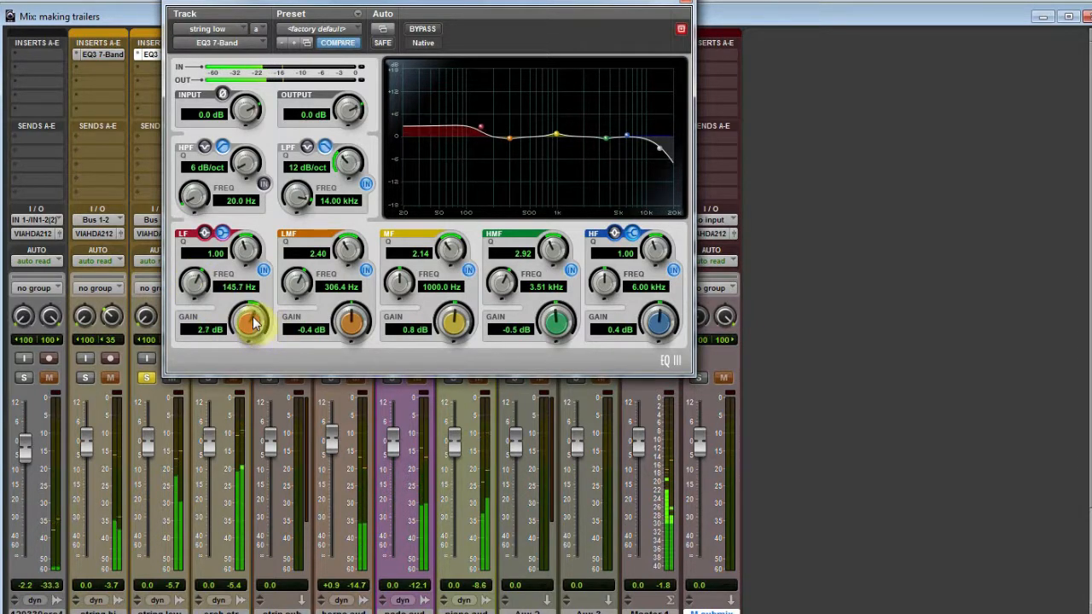
scroll(253, 327, "down", 3)
scroll(252, 330, "down", 4)
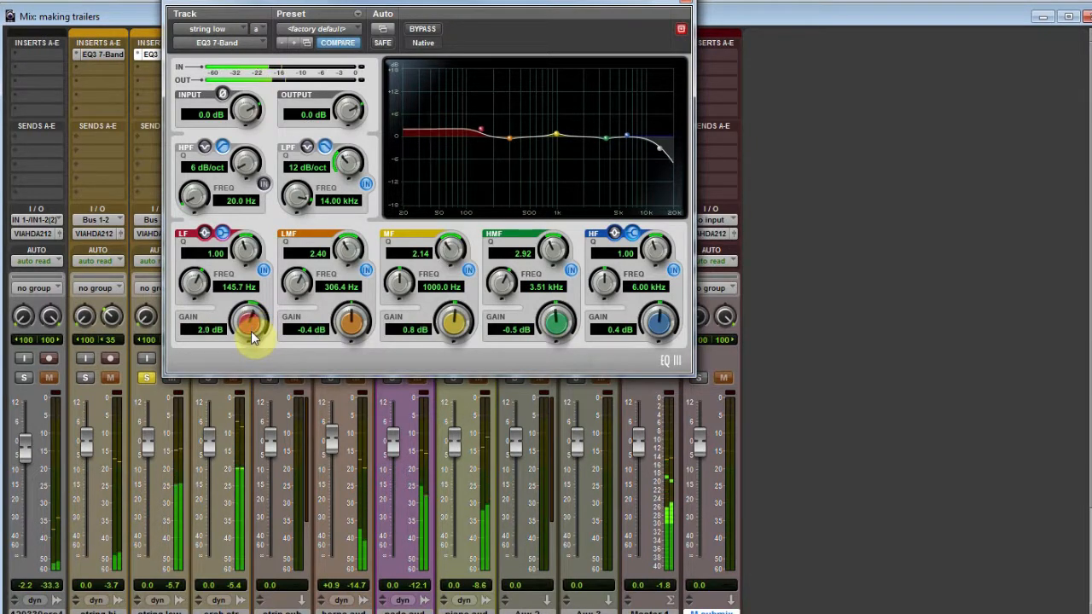
scroll(250, 333, "down", 1)
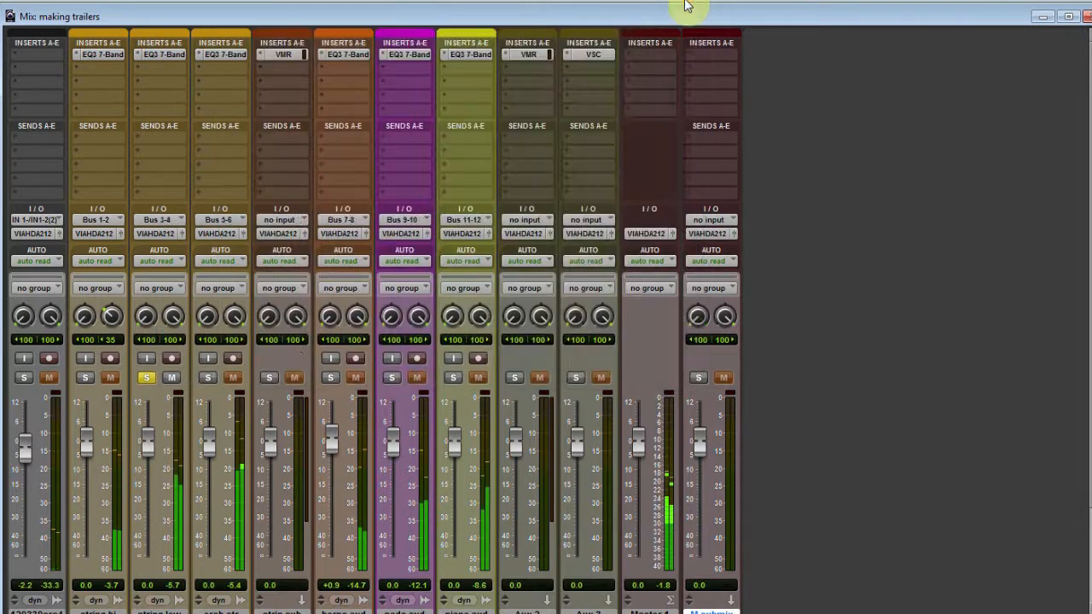
left_click(684, 5)
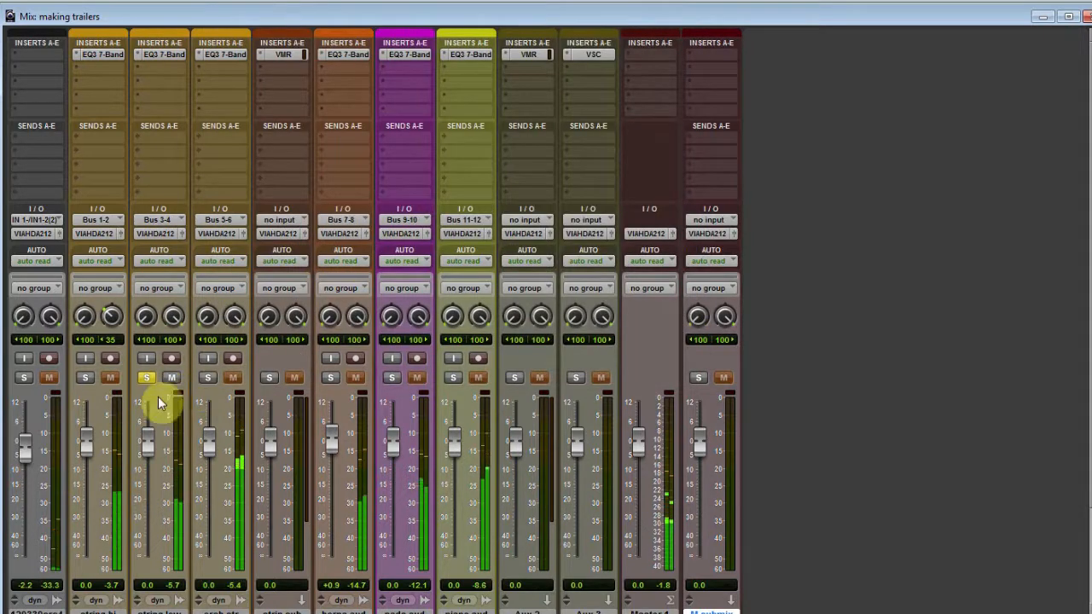
- Solo the orch str track instead of string low, open its EQ3 7-Band and move the plug-in window to uncover the track's solo control
left_click(147, 377)
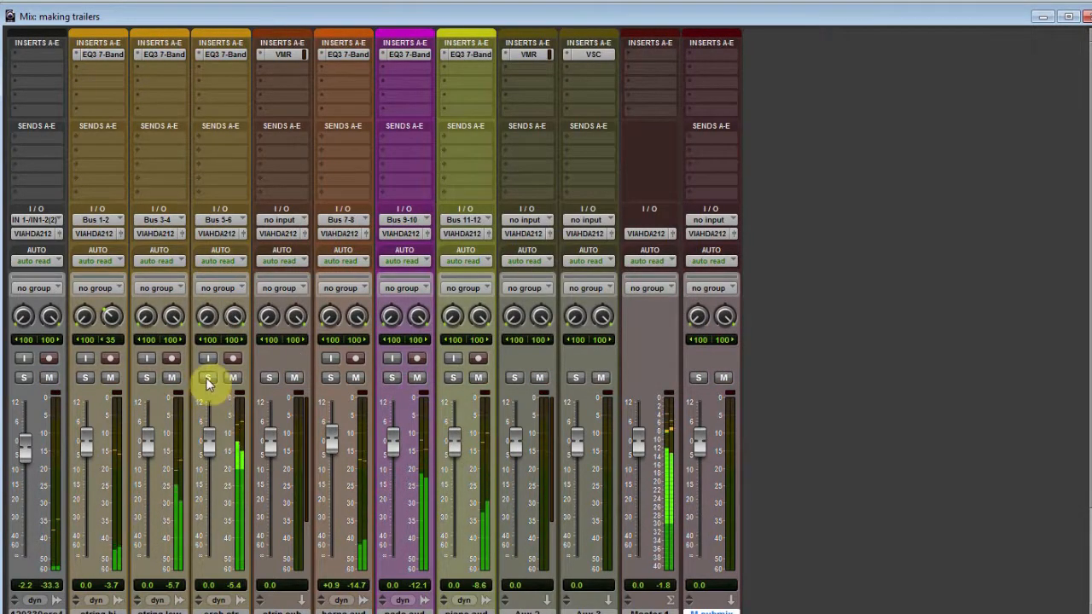
left_click(208, 379)
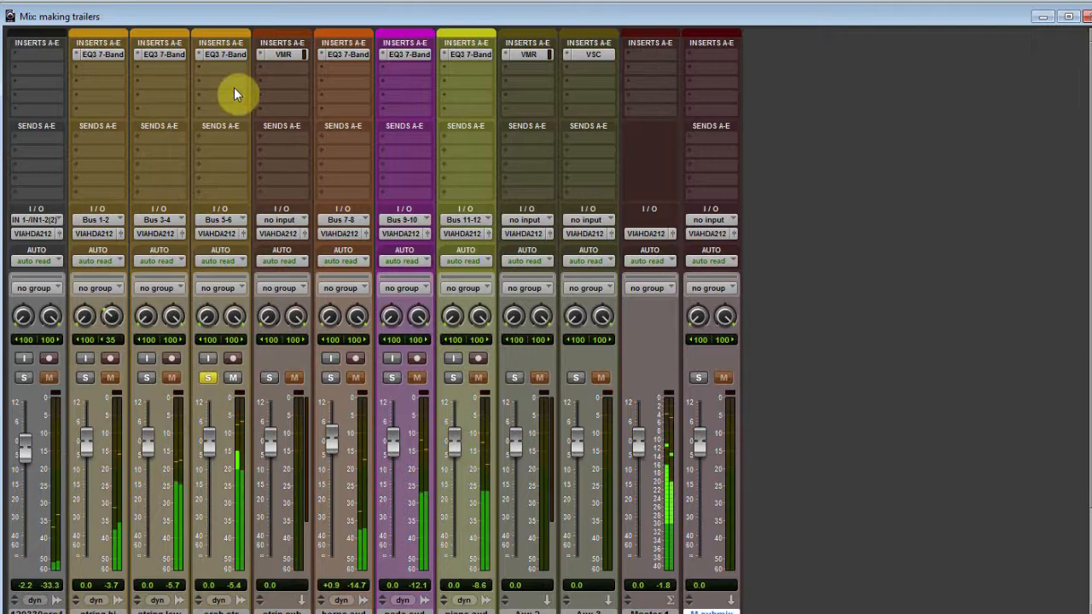
left_click(224, 54)
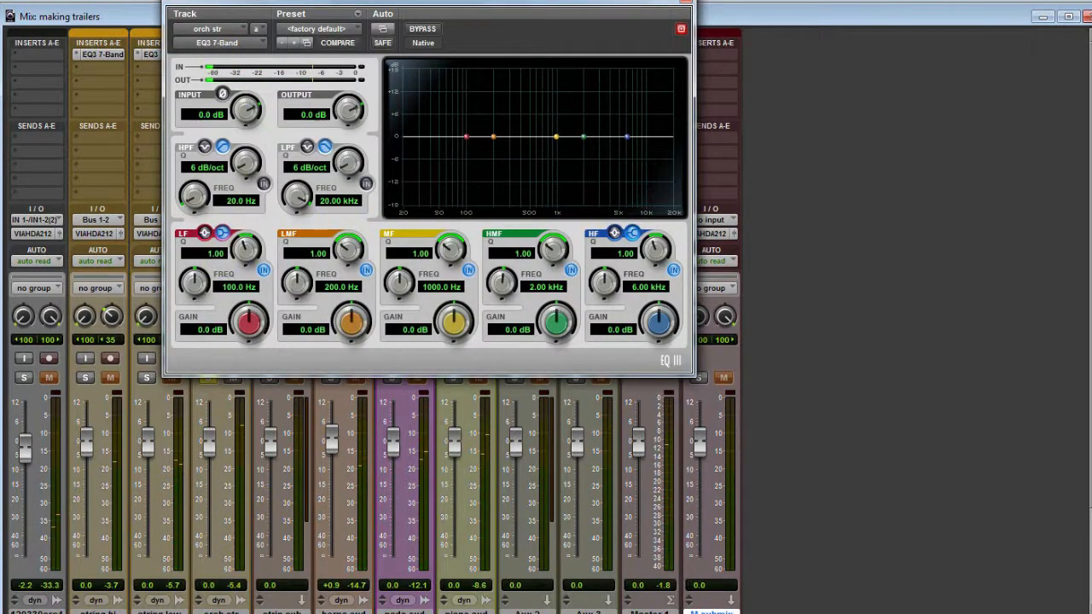
scroll(908, 245, "down", 2)
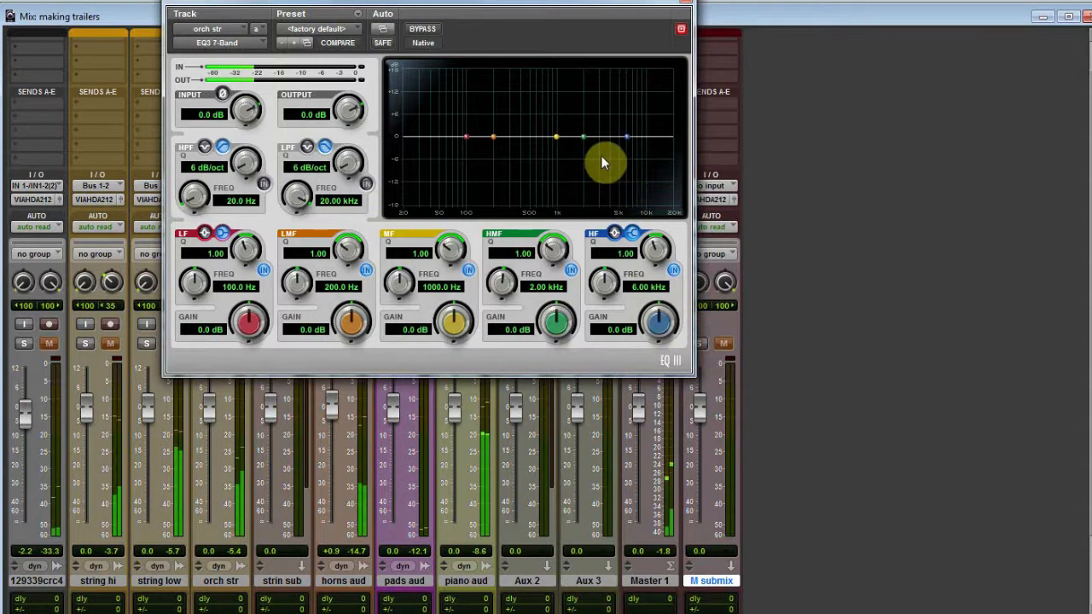
left_click_drag(388, 7, 446, 5)
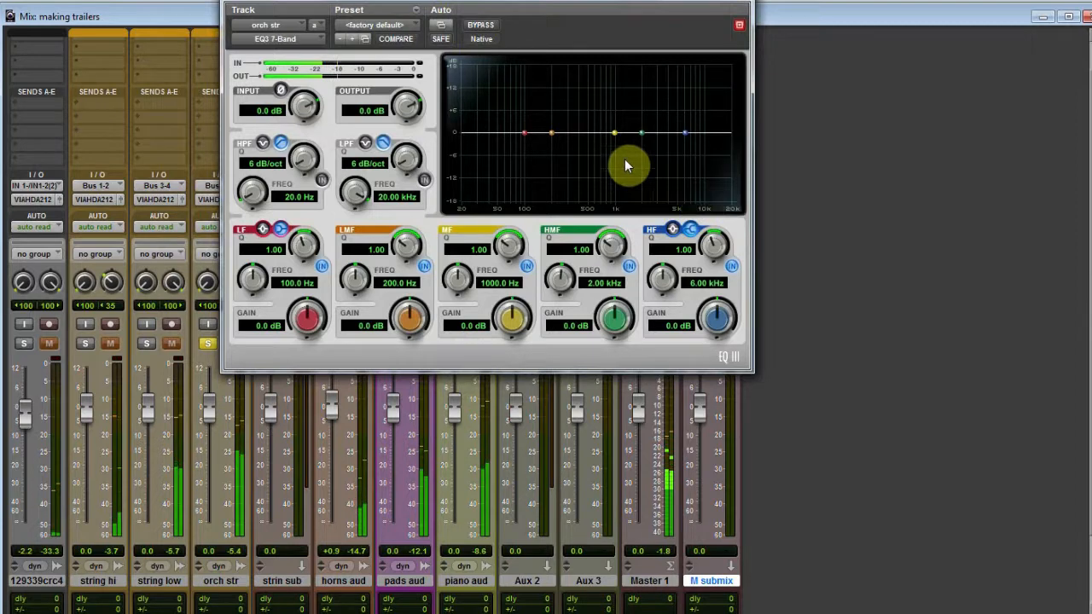
- Boost the orch str EQ's high-mid band 4.4 dB at 2.19 kHz, Q 1.60, and its high shelf 1.0 dB at 5.48 kHz
left_click_drag(615, 317, 616, 316)
left_click_drag(610, 247, 609, 231)
left_click_drag(616, 316, 616, 312)
left_click_drag(557, 281, 561, 282)
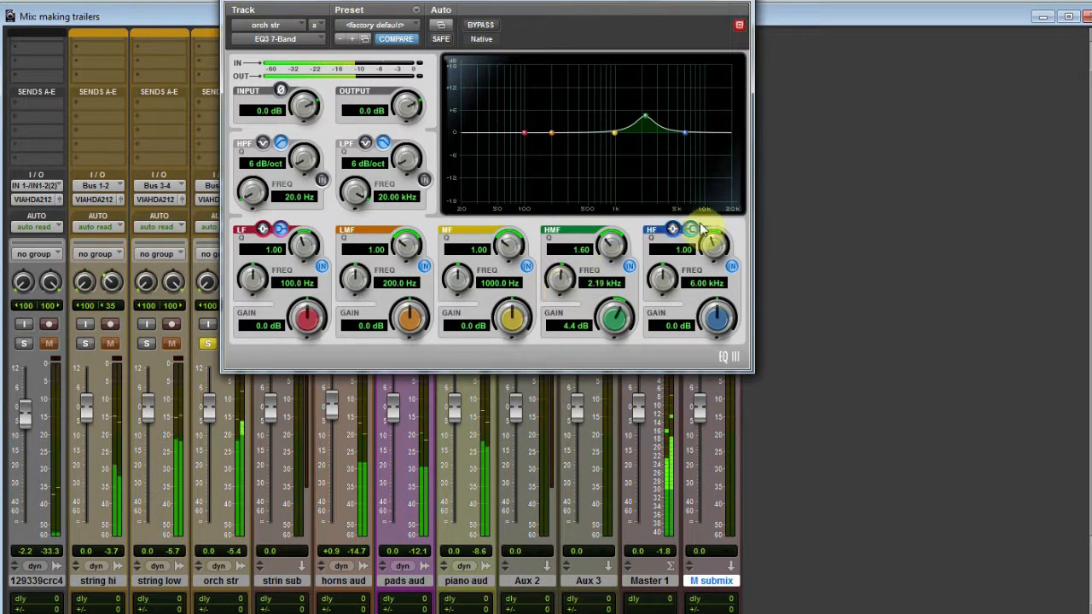
left_click_drag(716, 318, 716, 319)
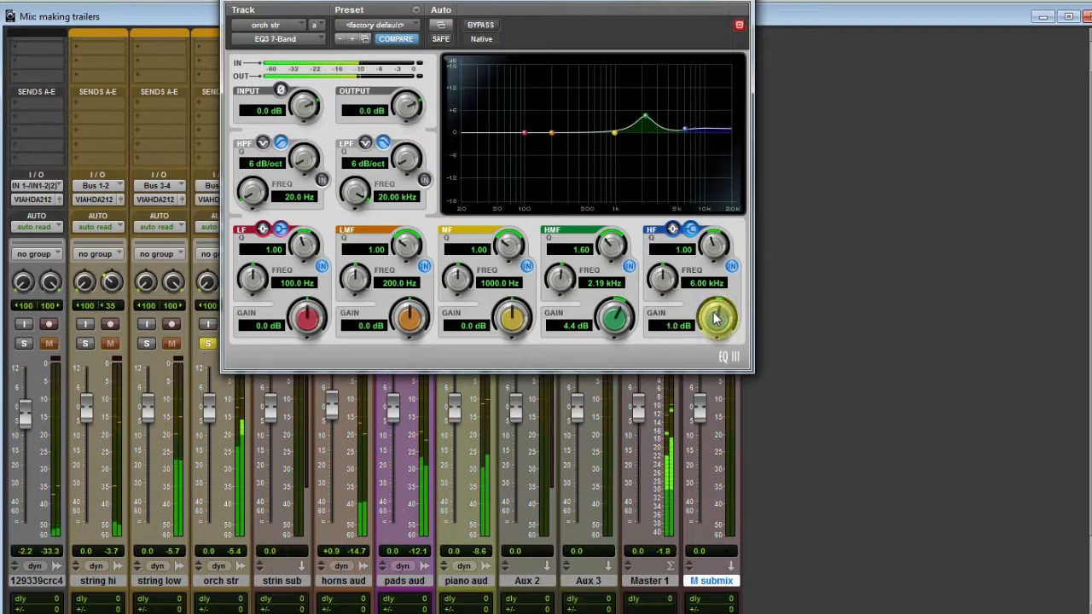
left_click_drag(663, 278, 658, 299)
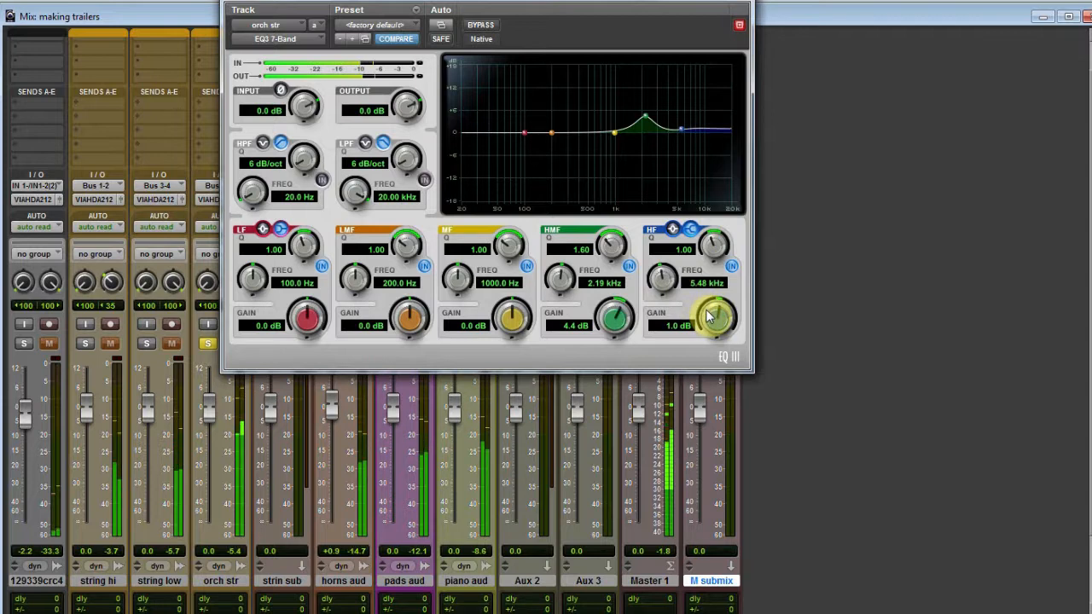
- Boost the orch str EQ's mid band 2.2 dB with a Q of 1.46
mouse_move(510, 320)
left_mouse_down()
mouse_move(512, 302)
mouse_move(512, 336)
left_mouse_up()
left_click_drag(510, 247, 510, 238)
mouse_move(512, 336)
left_mouse_down()
mouse_move(511, 318)
mouse_move(509, 333)
left_mouse_up()
- Sweep the low-mid band, settling at 306.4 Hz, Q 2.92 and 1.6 dB, and raise the low shelf gain to 0.5 dB
left_click_drag(407, 320, 410, 324)
left_click_drag(408, 248, 417, 203)
left_click_drag(410, 318, 416, 198)
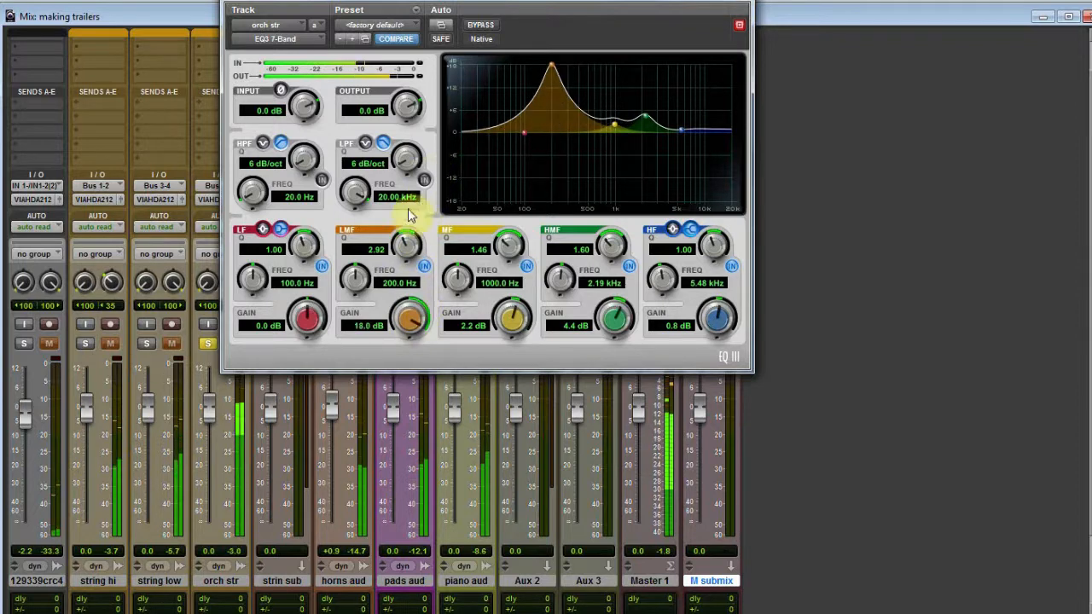
left_click_drag(364, 283, 360, 254)
left_click_drag(407, 312, 404, 485)
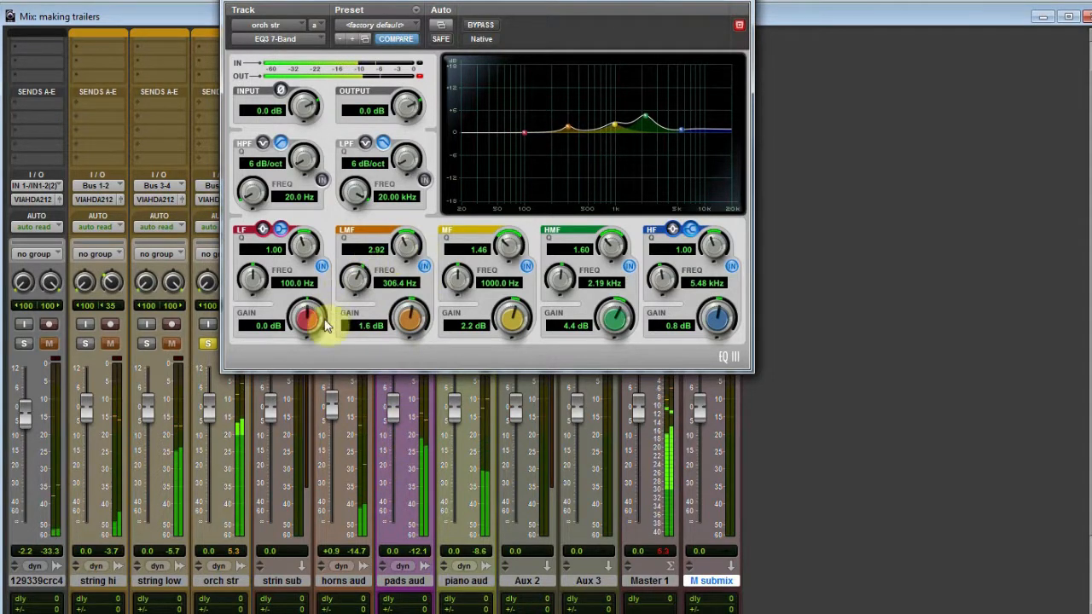
left_click_drag(317, 316, 309, 323)
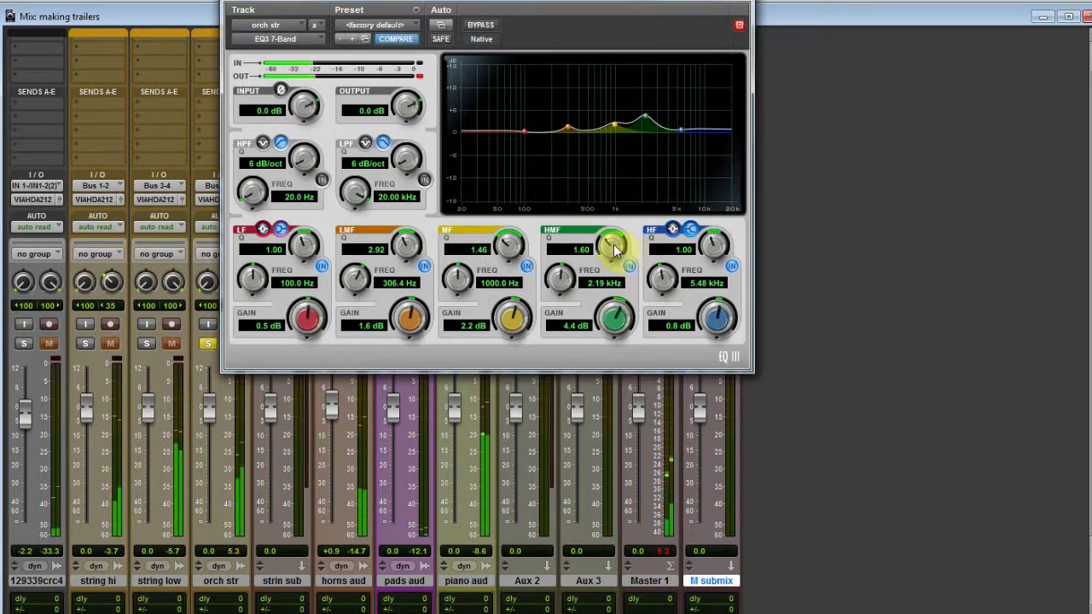
- Refine the orch str high-mid band to 3.0 dB, Q 2.09, and the mid band to 2.3 dB, Q 1.86, and close the EQ
left_click_drag(614, 318, 615, 333)
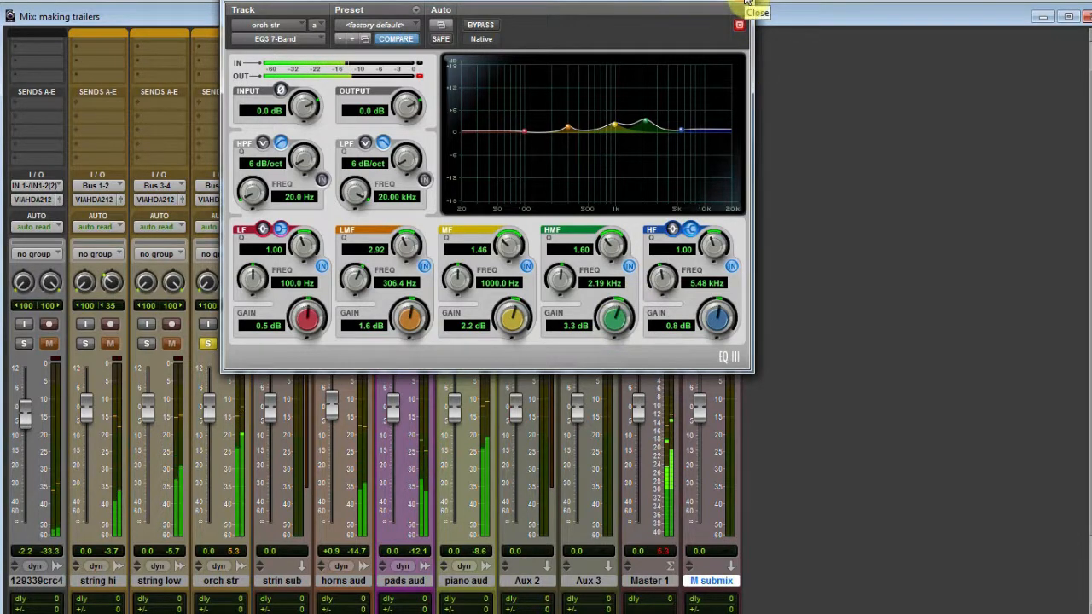
left_click_drag(605, 244, 605, 237)
left_click_drag(612, 317, 599, 321)
left_click_drag(511, 309, 512, 331)
left_click_drag(507, 254, 506, 244)
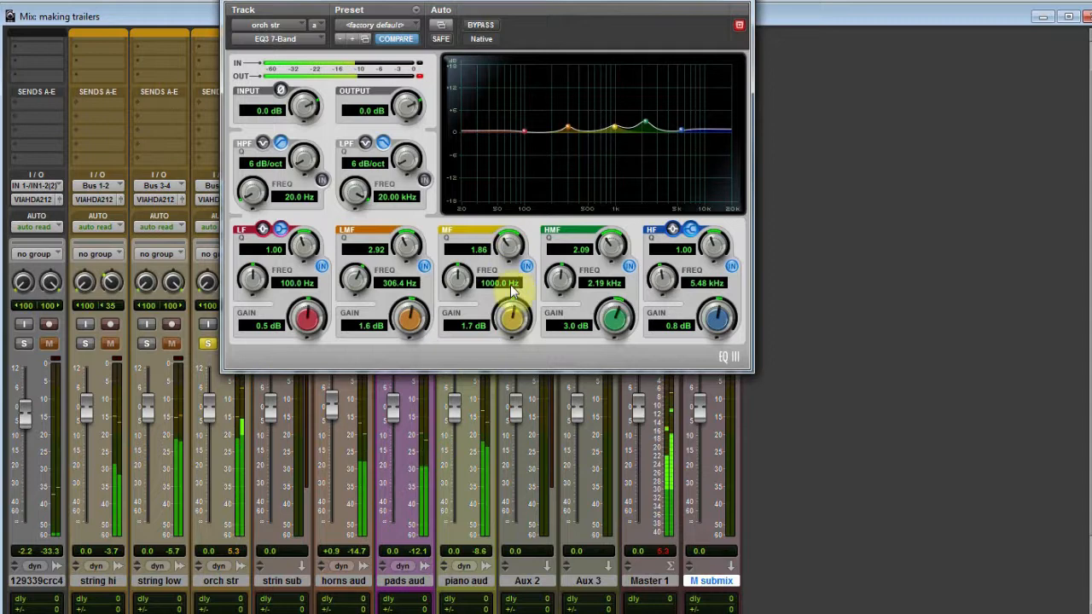
left_click_drag(512, 324, 512, 316)
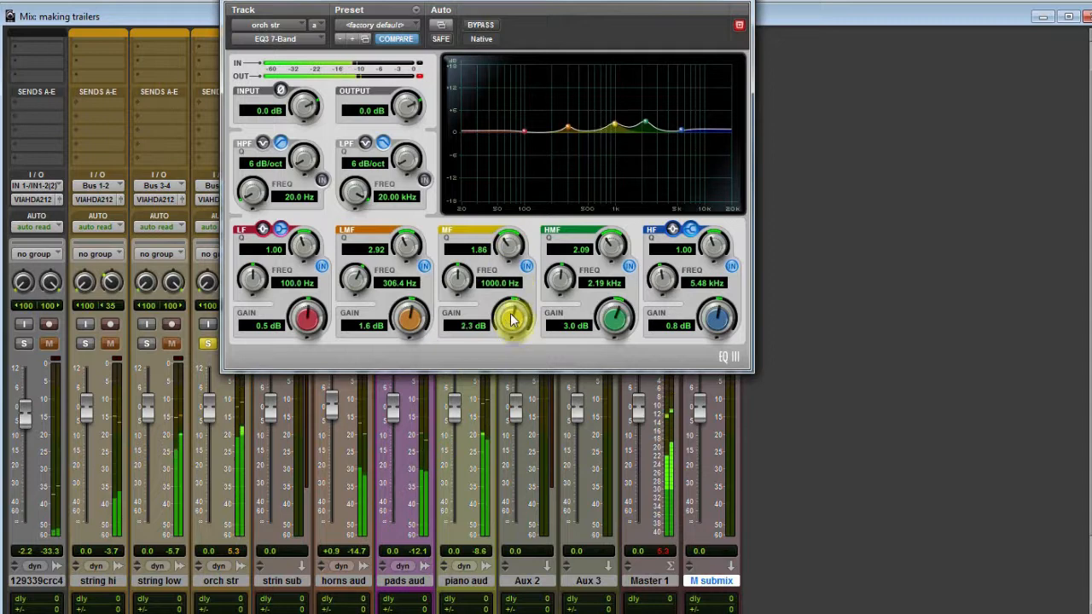
left_click(750, 4)
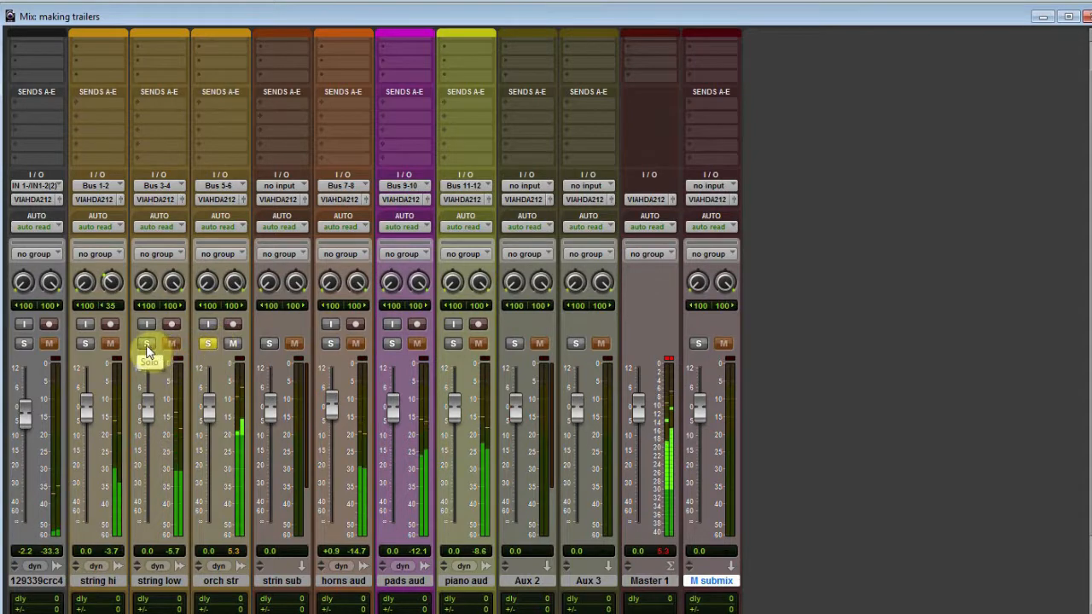
- Solo string low in place of orch str, pan its left channel to 35 right, and start playback
scroll(142, 512, "down", 1)
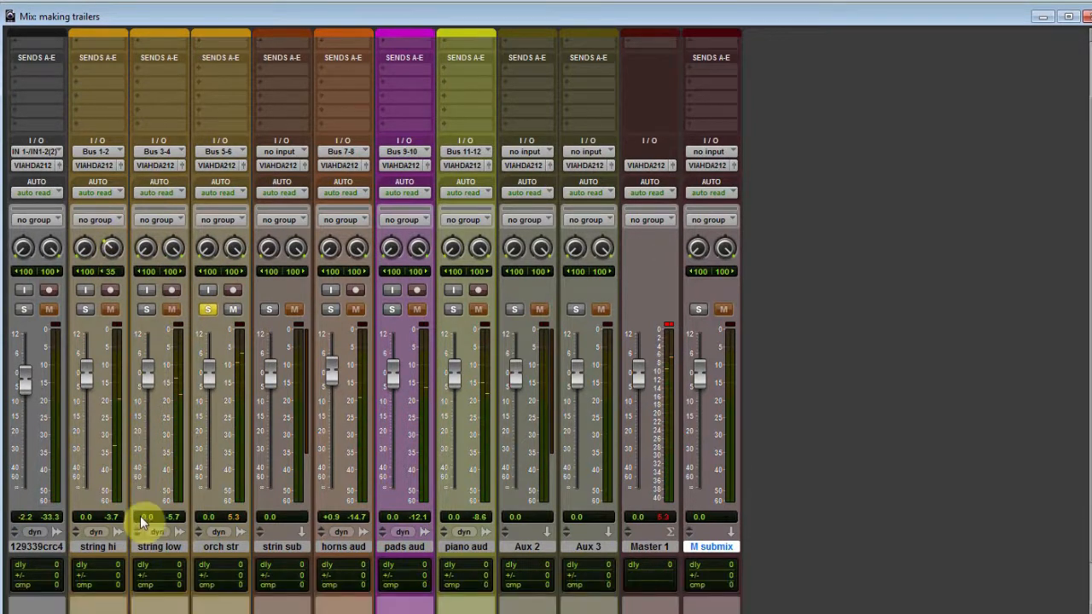
left_click(149, 309)
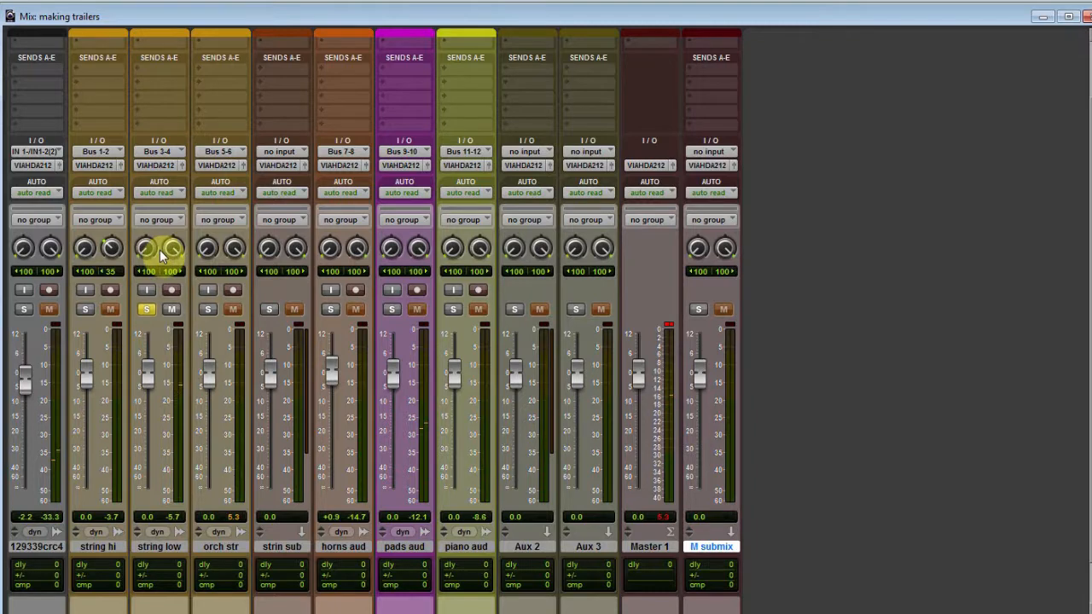
left_click_drag(141, 251, 165, 185)
key("space")
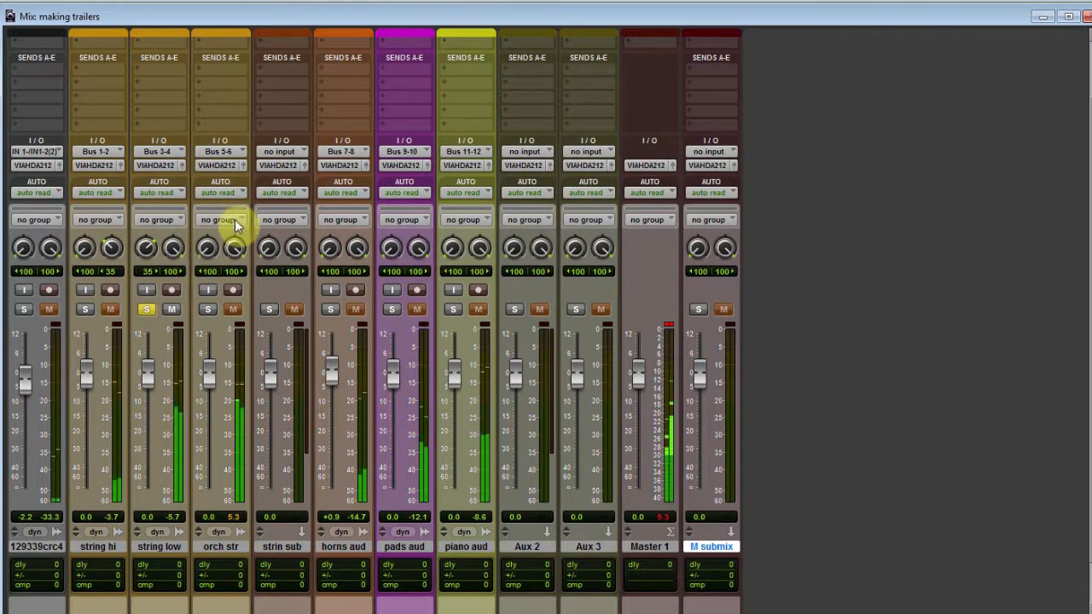
- With orch str soloed too, lower orch str and string low to -1.1 dB and string hi to -0.6 dB, and clear the solos
left_click(214, 307)
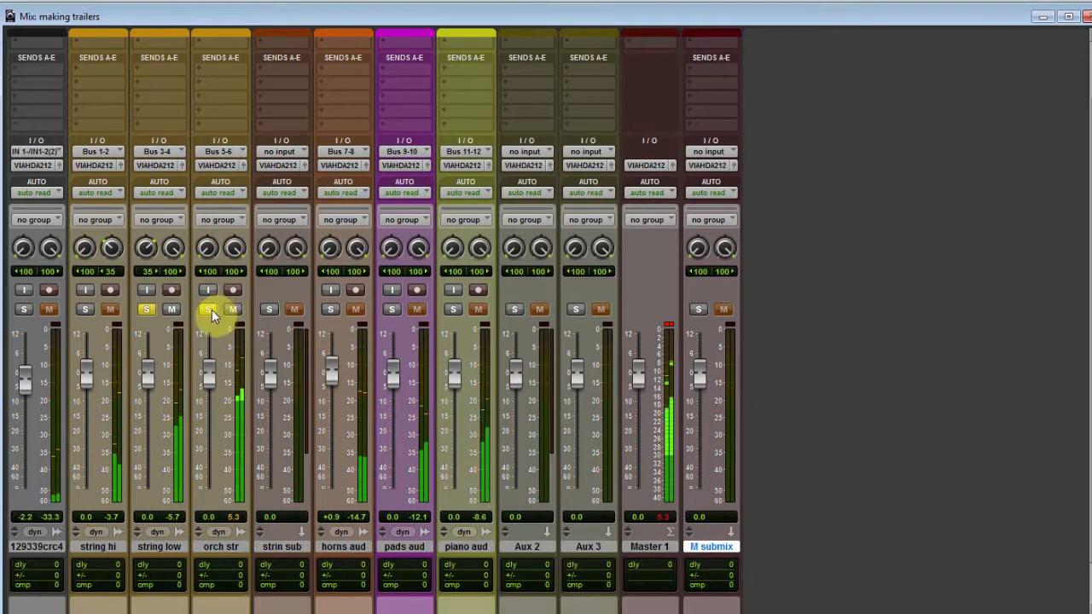
left_click_drag(214, 370, 214, 389)
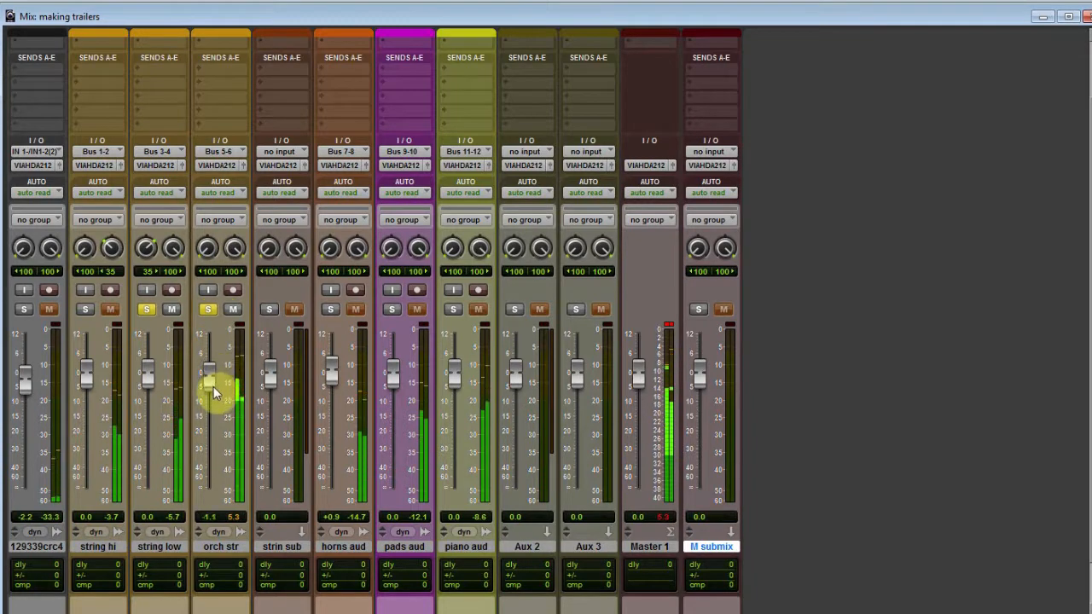
left_click_drag(146, 377, 86, 382)
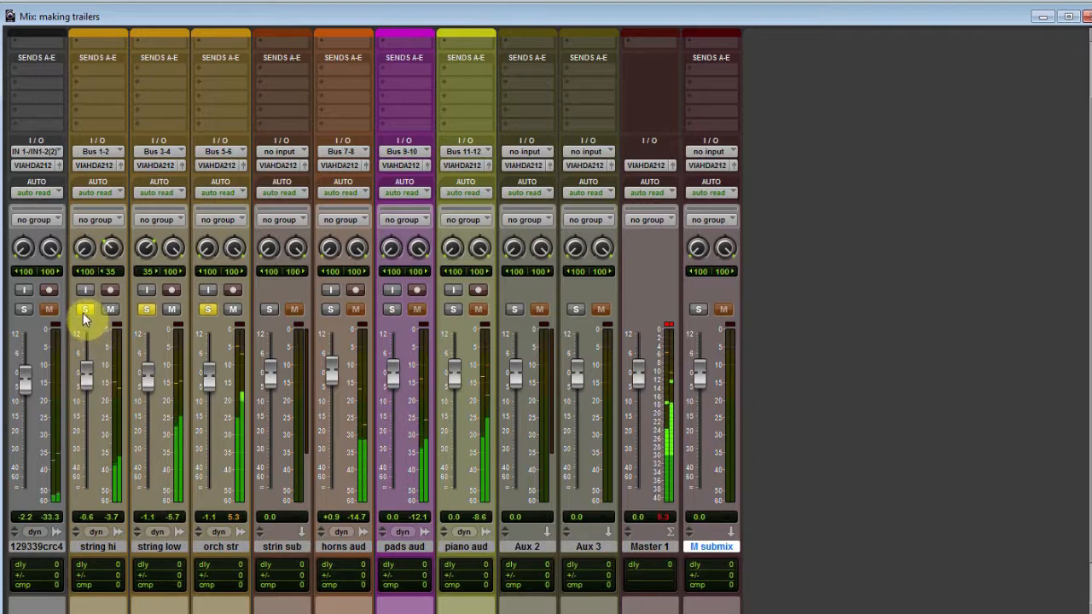
left_click(207, 309)
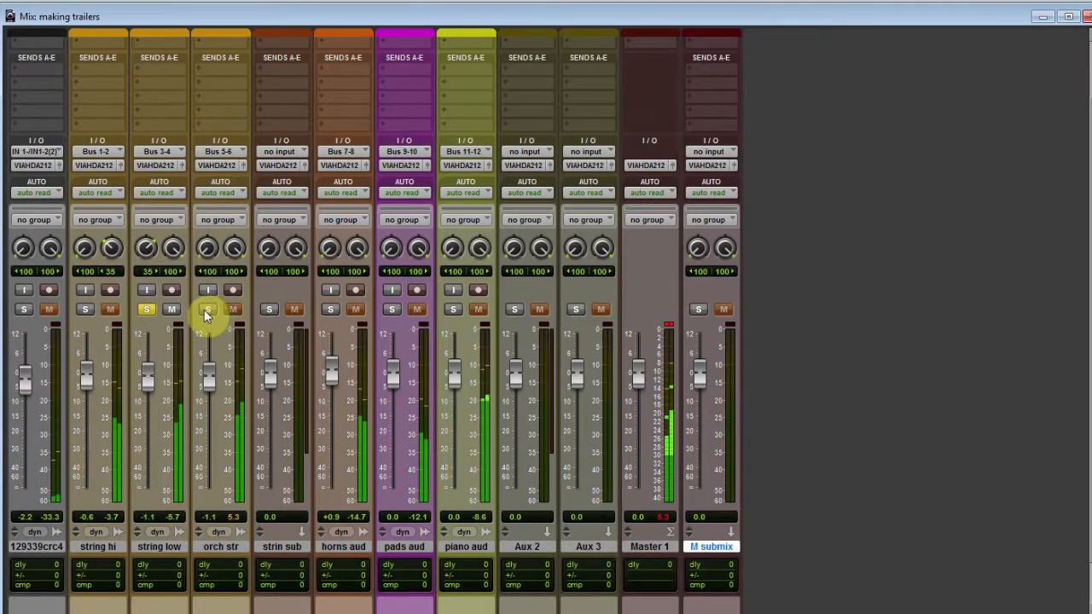
left_click(145, 309)
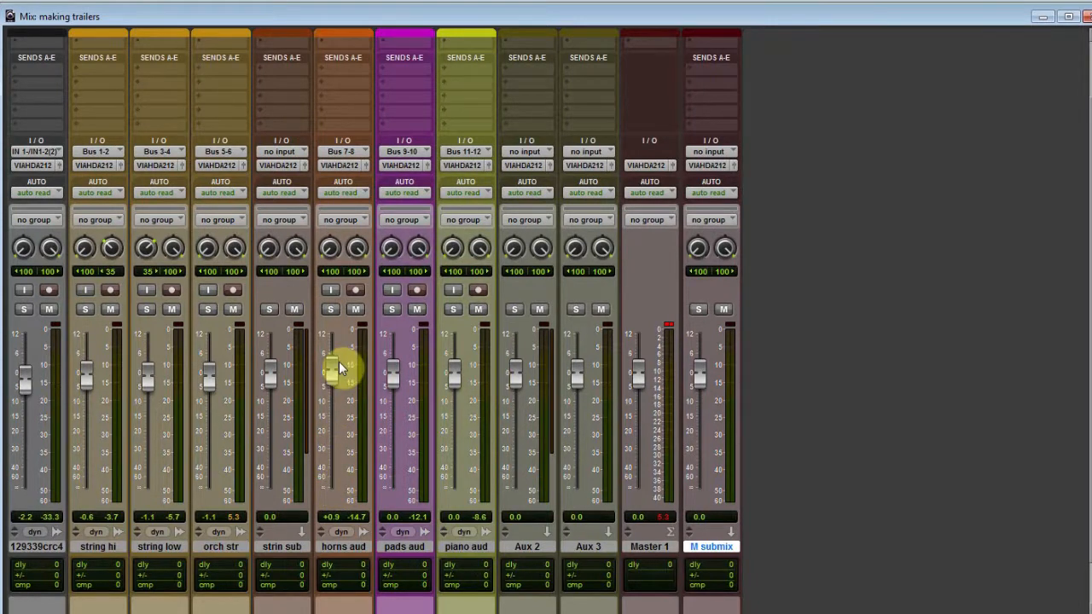
- Solo horns aud, pan its left channel to 8 right and its right channel to 60 right, and start playback
left_click(334, 309)
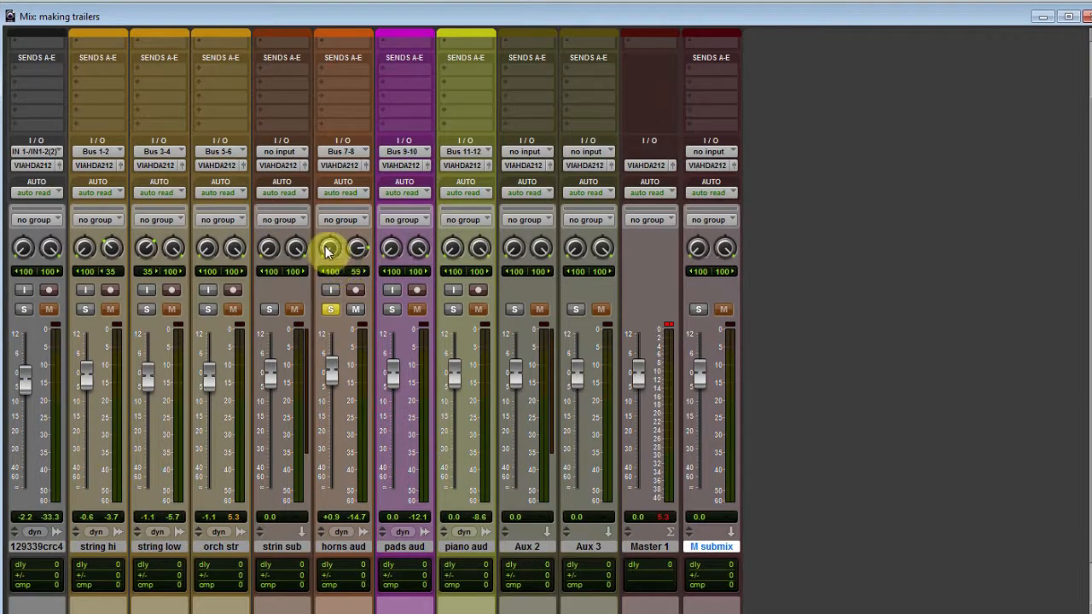
left_click_drag(326, 250, 341, 191)
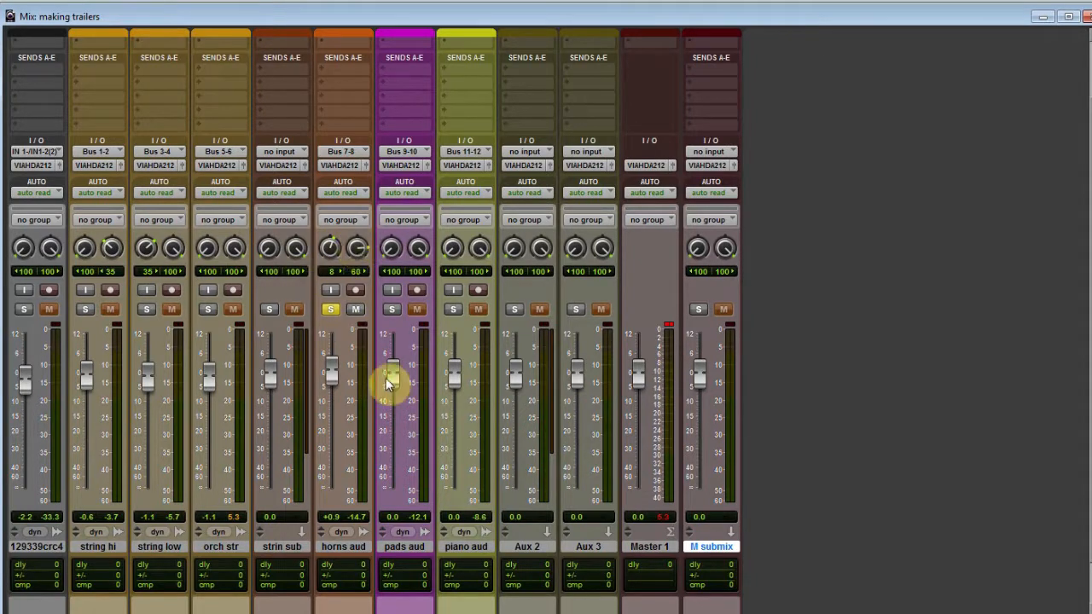
key("space")
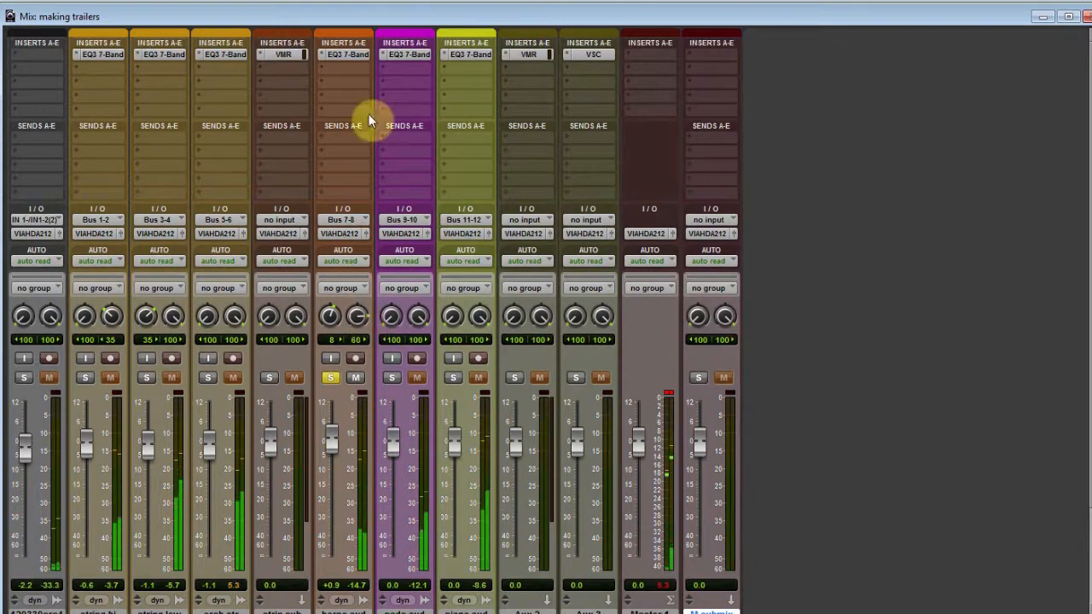
- Open the horns aud EQ3 7-Band and enable a 12 dB/oct high-pass filter at 165.3 Hz
left_click(343, 55)
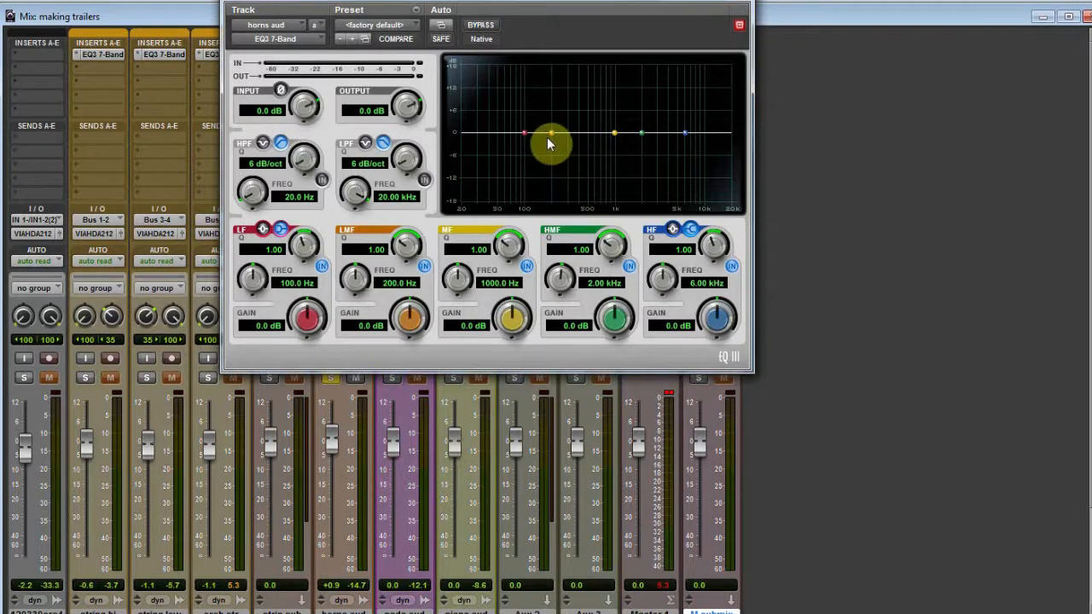
left_click_drag(305, 158, 324, 113)
left_click_drag(253, 191, 277, 147)
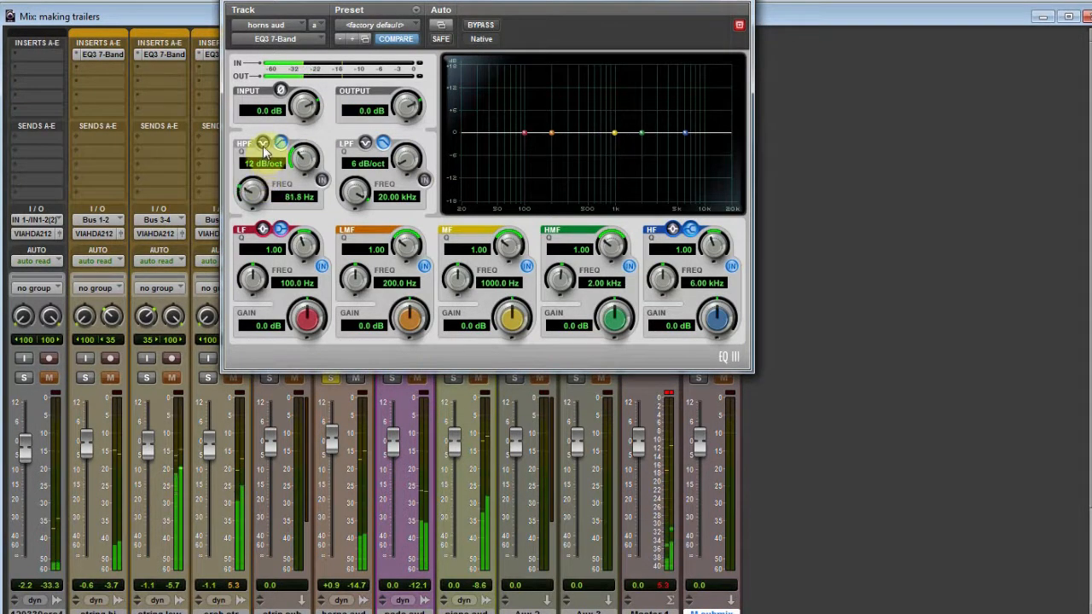
left_click(321, 179)
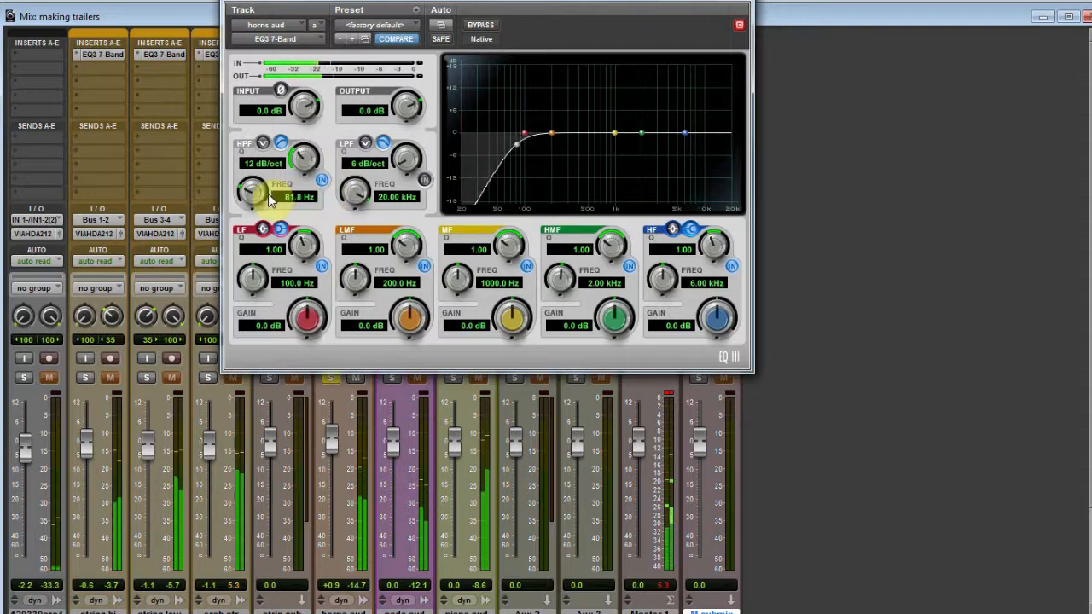
left_click_drag(253, 190, 260, 177)
- Try strong boosts on the horns EQ, bringing the mid band to 8.1 dB and the high-mid band to 5.5 dB
left_click_drag(514, 317, 513, 305)
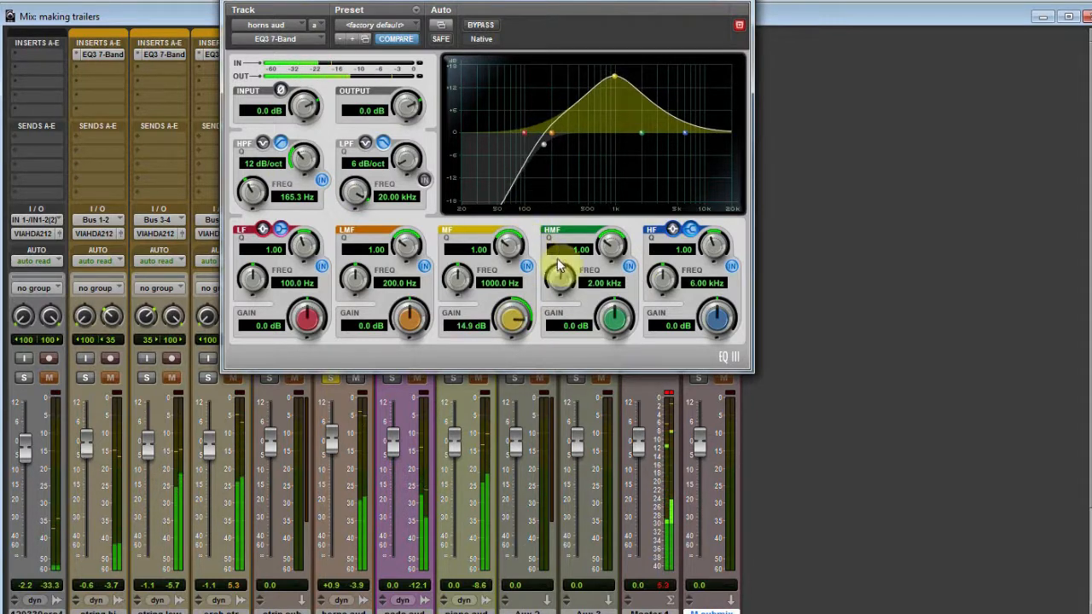
left_click_drag(607, 331, 613, 317)
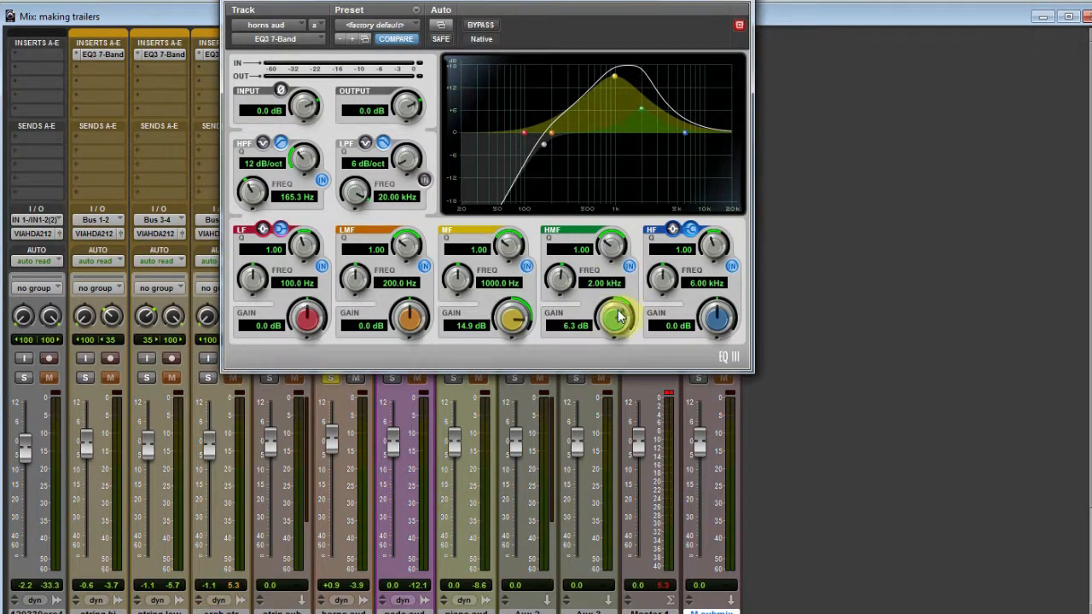
left_click_drag(614, 324, 609, 341)
left_click_drag(507, 316, 499, 375)
left_click_drag(613, 320, 612, 315)
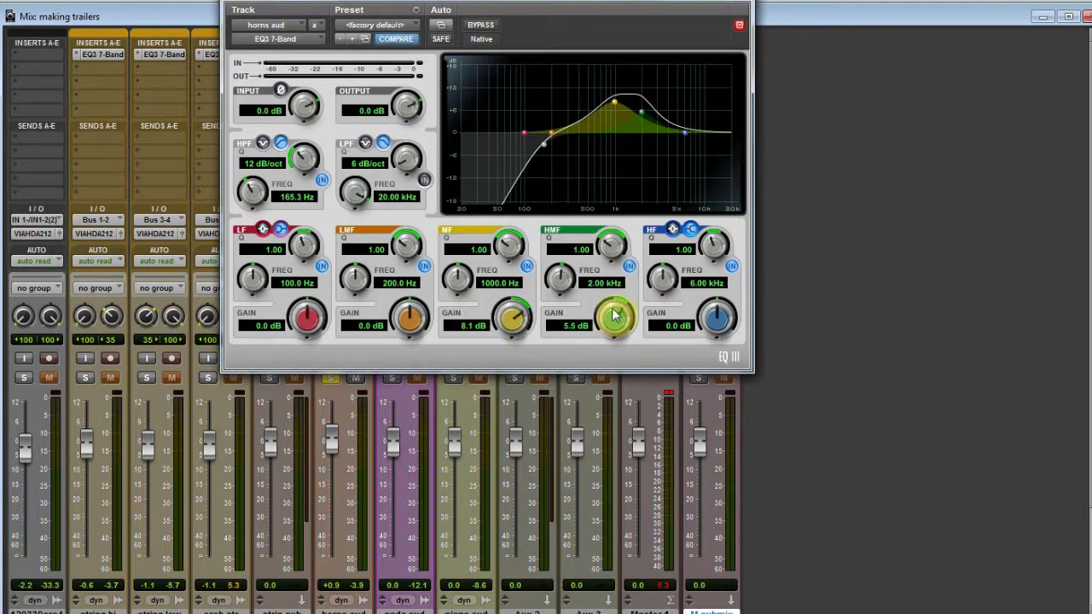
- Narrow the horns EQ's mid band to Q 1.45 at 4.3 dB and its high-mid band to Q 1.40 at 3.1 dB
left_click_drag(504, 324, 507, 342)
left_click_drag(614, 312, 614, 308)
left_click_drag(609, 246, 609, 241)
left_click_drag(515, 247, 515, 231)
left_click_drag(512, 316, 512, 352)
left_click_drag(610, 318, 605, 336)
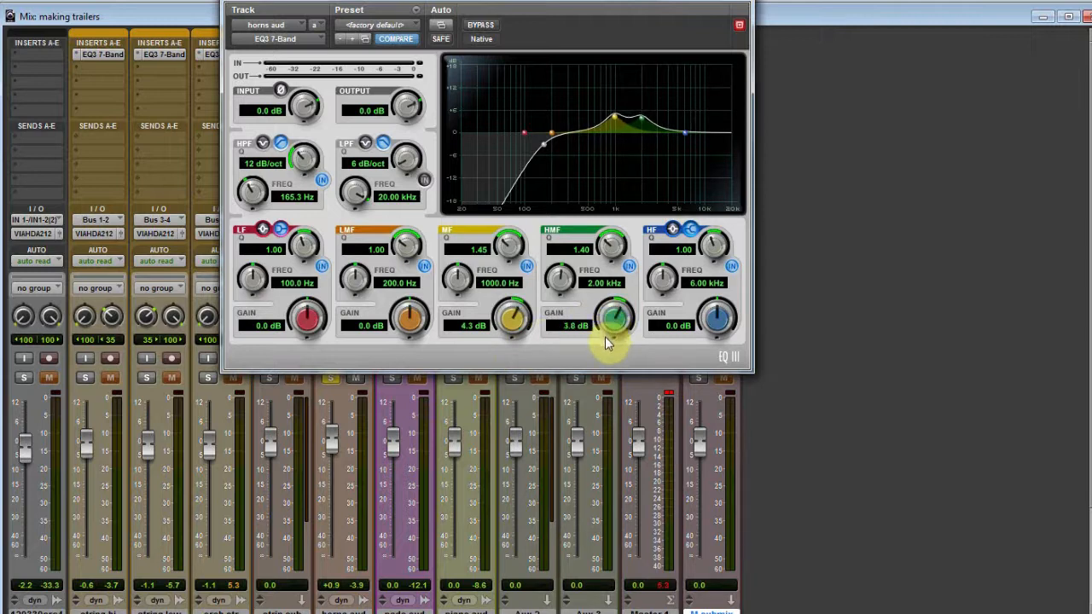
- Trim the mid band gain to 2.8 dB and high-mid gain to 2.6 dB, and set the high shelf to 0.8 dB at 4.33 kHz
left_click_drag(511, 317, 512, 329)
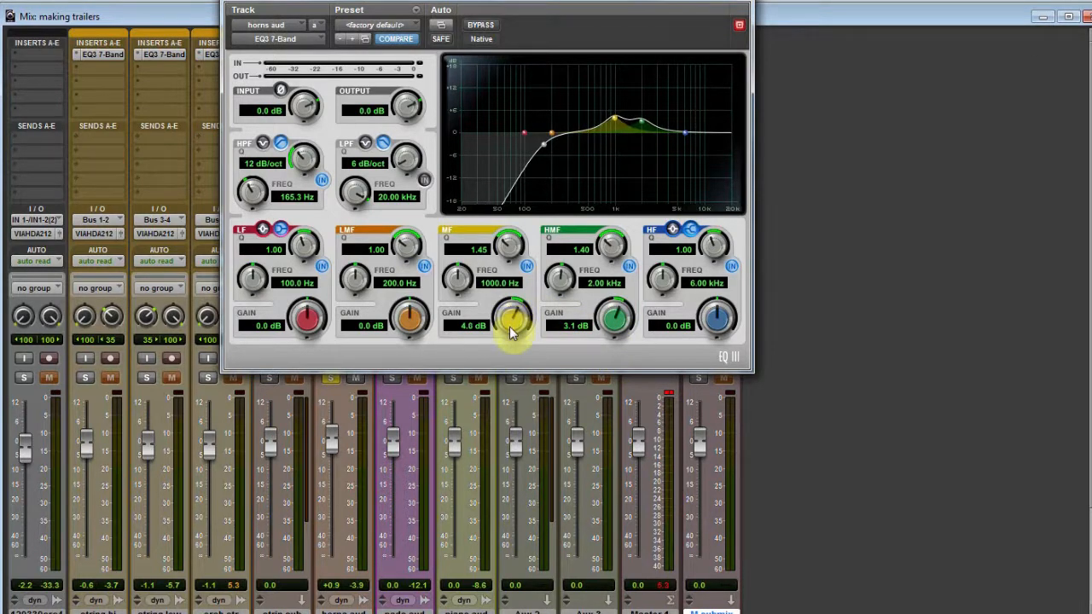
left_click_drag(614, 329, 613, 335)
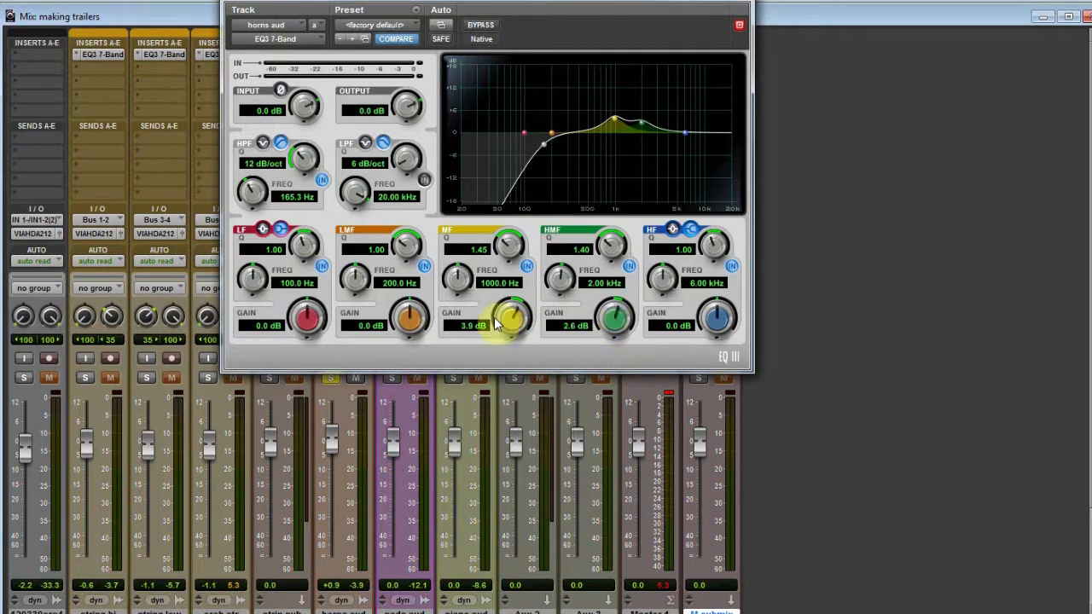
left_click_drag(509, 325, 504, 337)
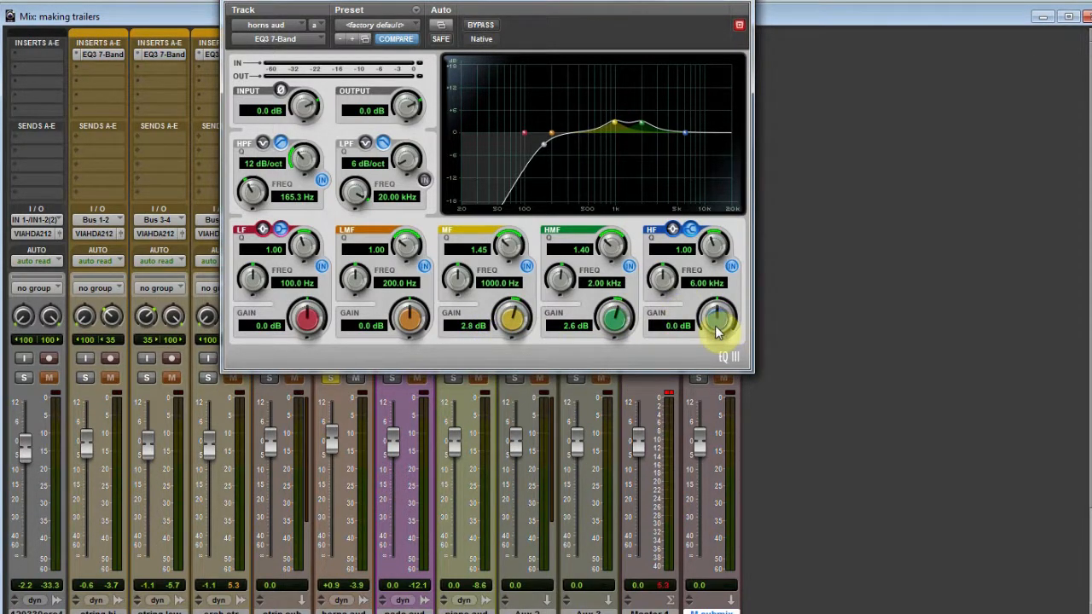
left_click_drag(717, 332, 722, 324)
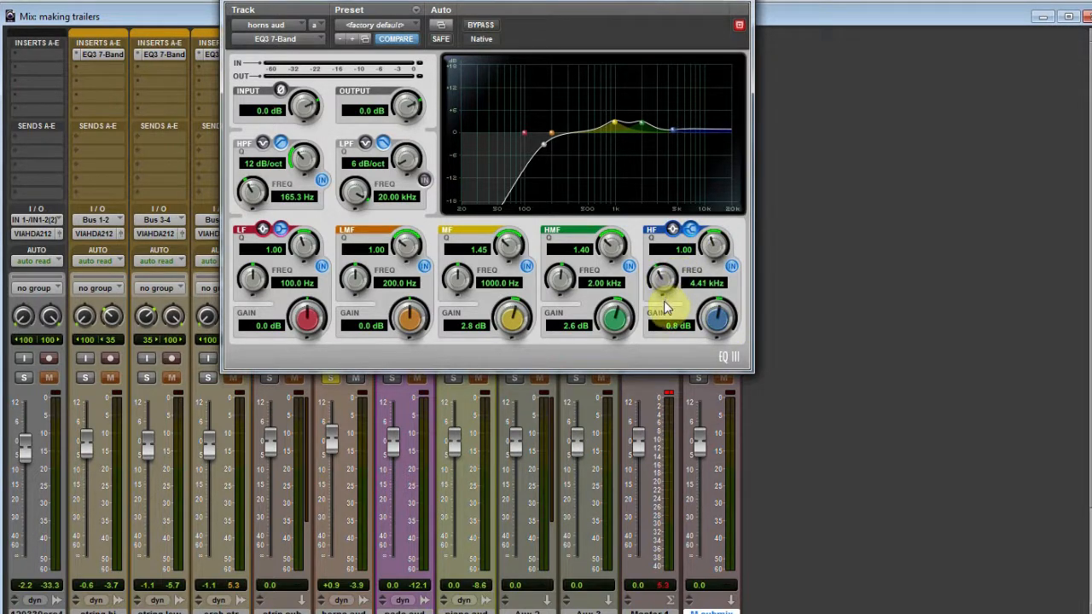
left_click_drag(661, 276, 658, 290)
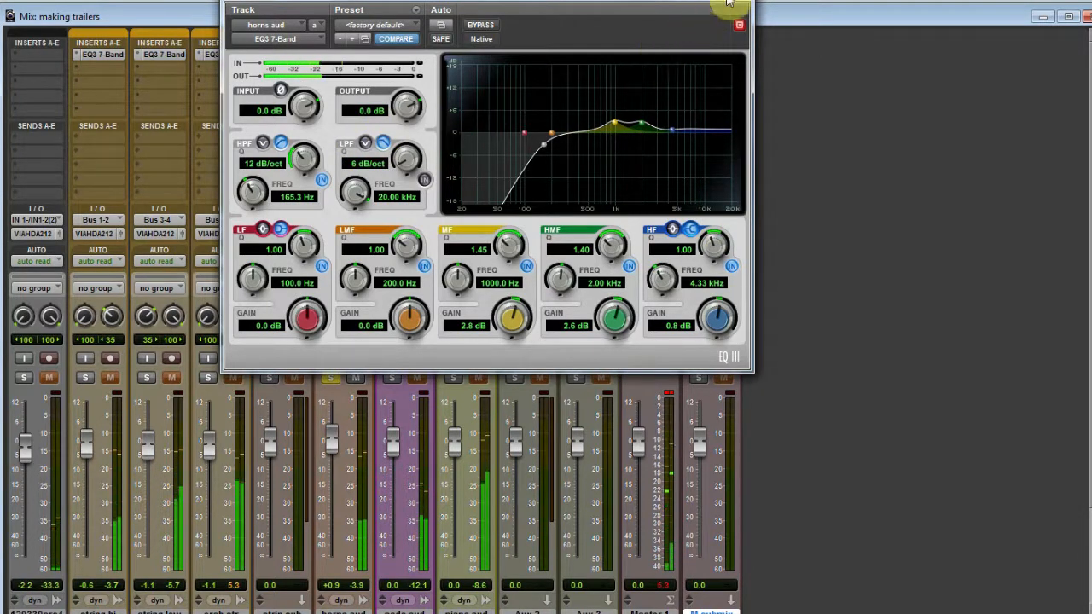
- Close the horns aud EQ and solo pads aud in place of horns aud
left_click(738, 24)
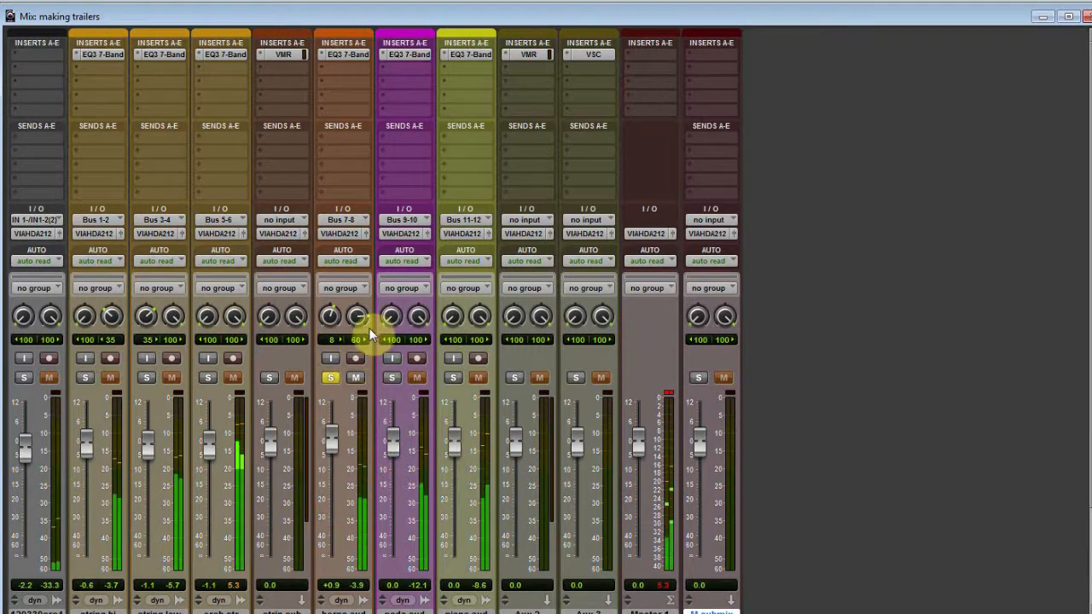
left_click(392, 379)
left_click(331, 379)
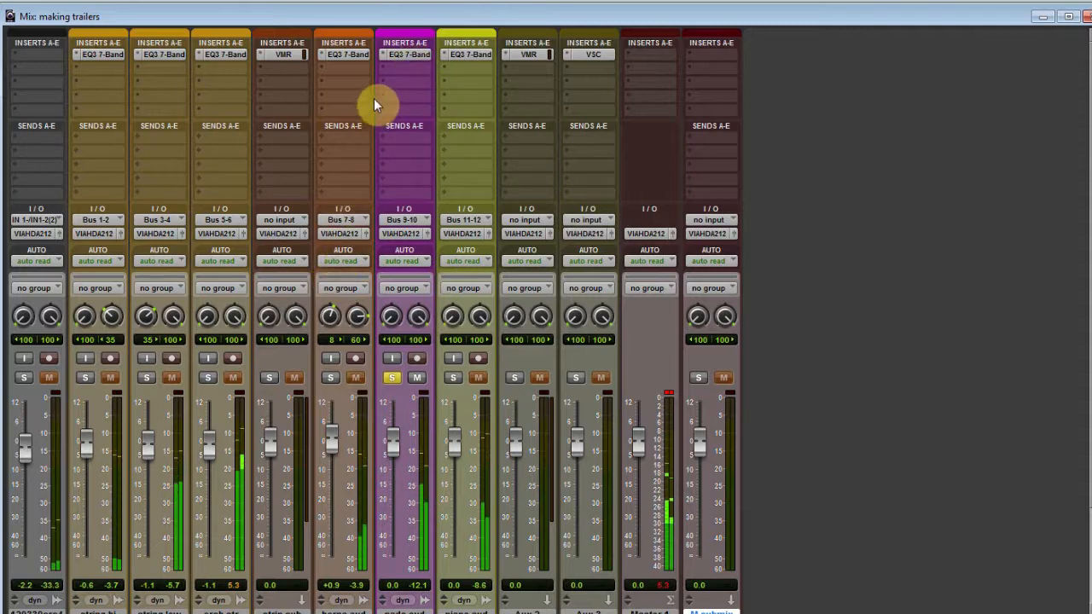
- Clear the Master 1 clip indicator, open the pads aud EQ and enable a 12 dB/oct high-pass filter at 29.5 Hz
left_click(667, 394)
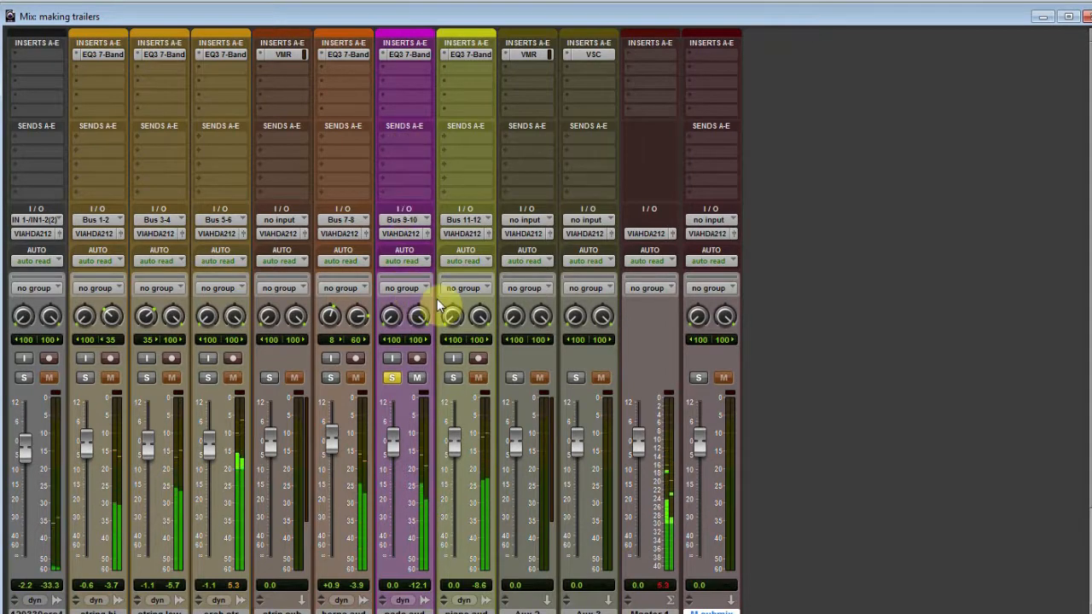
scroll(403, 79, "down", 1)
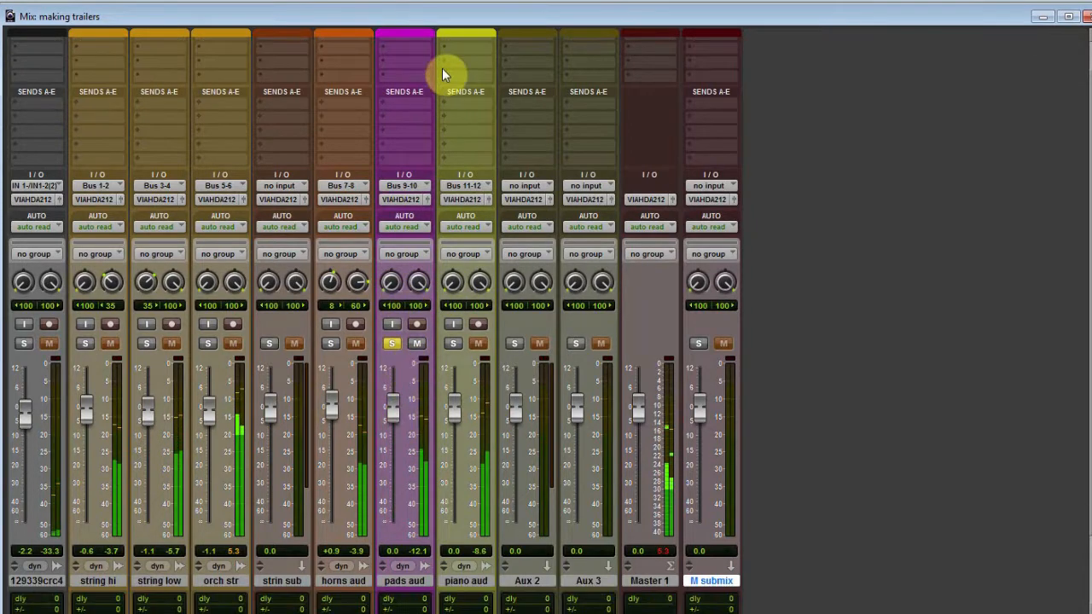
scroll(406, 108, "up", 1)
left_click(404, 55)
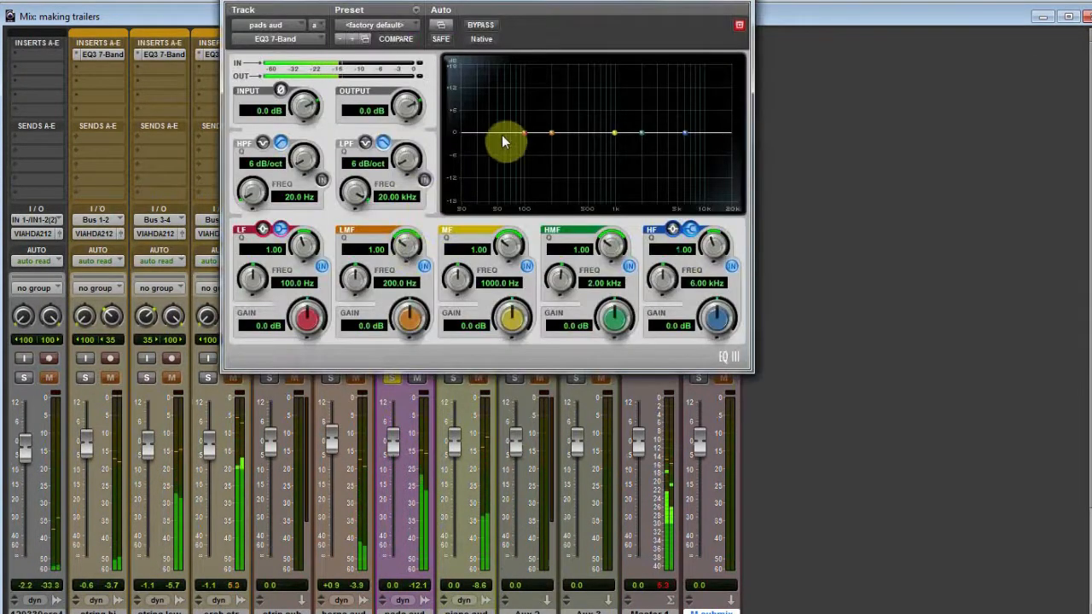
left_click(321, 180)
left_click_drag(304, 162, 317, 150)
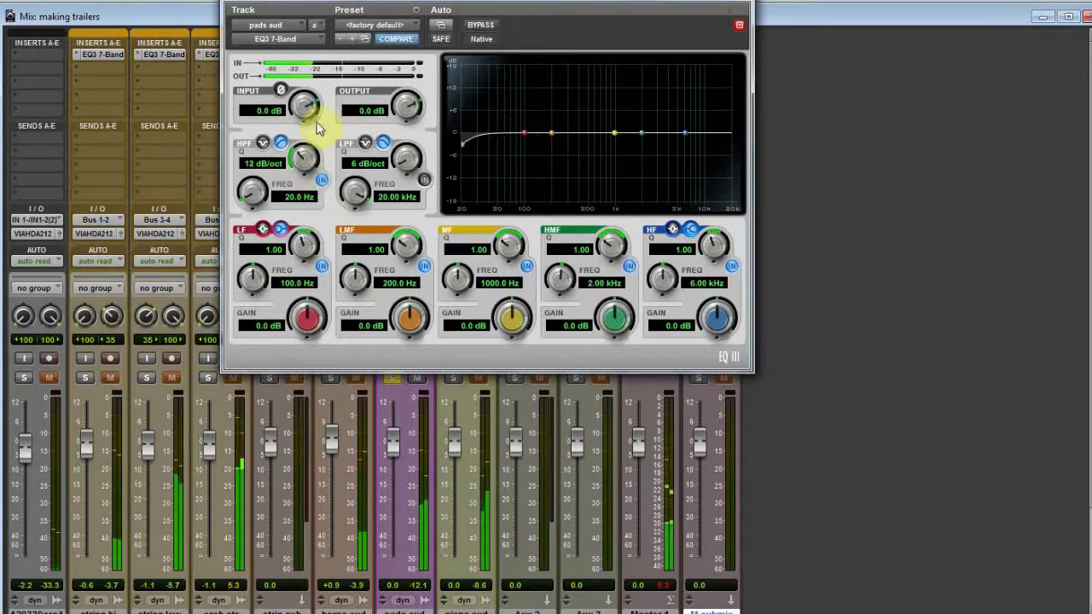
left_click_drag(259, 194, 258, 182)
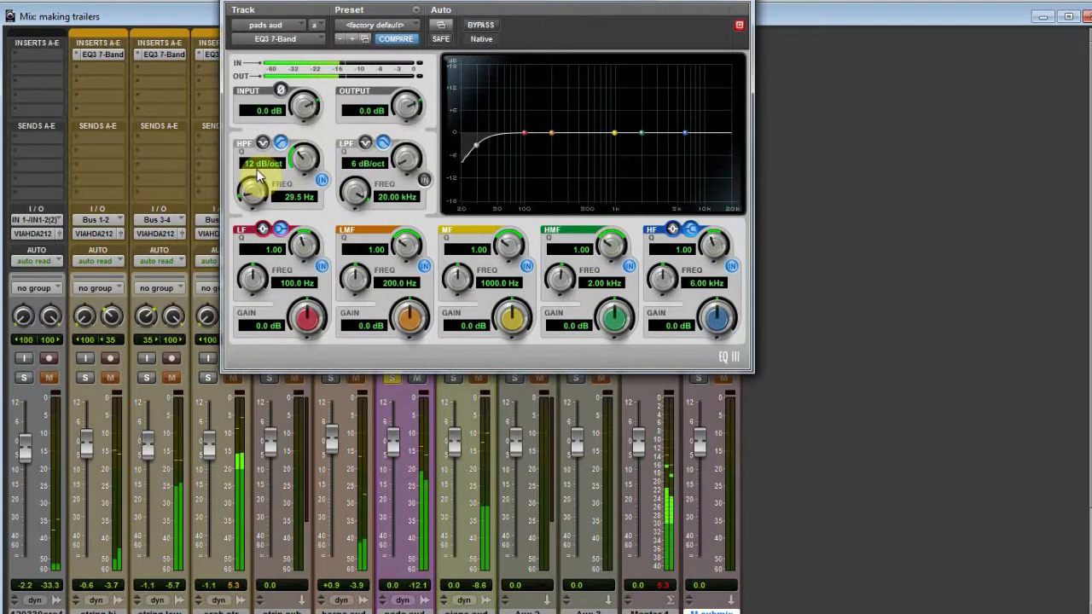
- Enable the pads EQ's low-pass filter with a 12 dB/oct slope at 18.29 kHz
left_click(424, 179)
left_click_drag(417, 130, 420, 128)
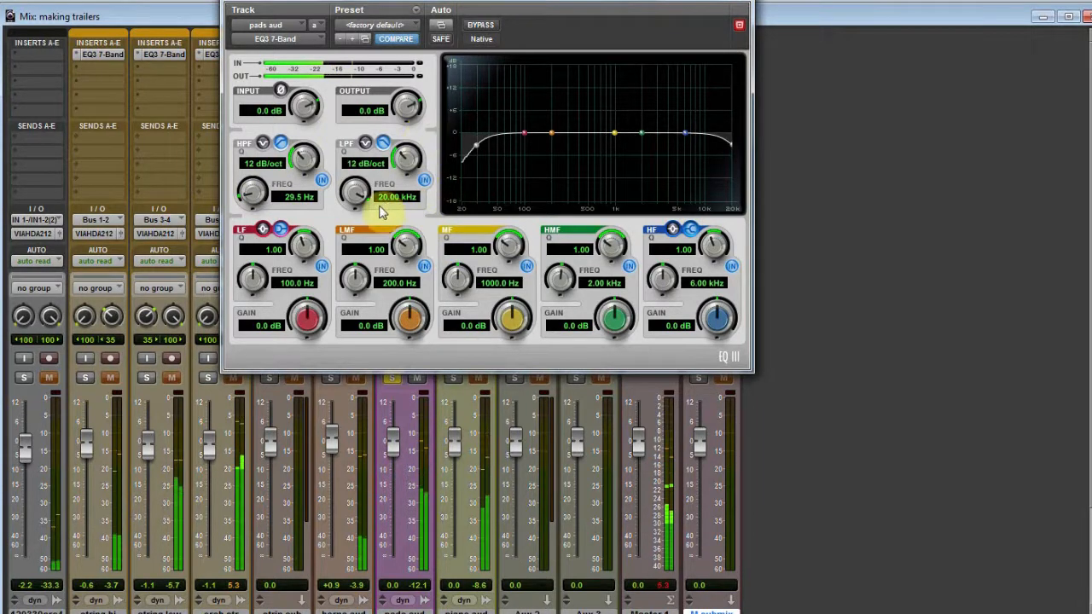
left_click_drag(359, 191, 355, 201)
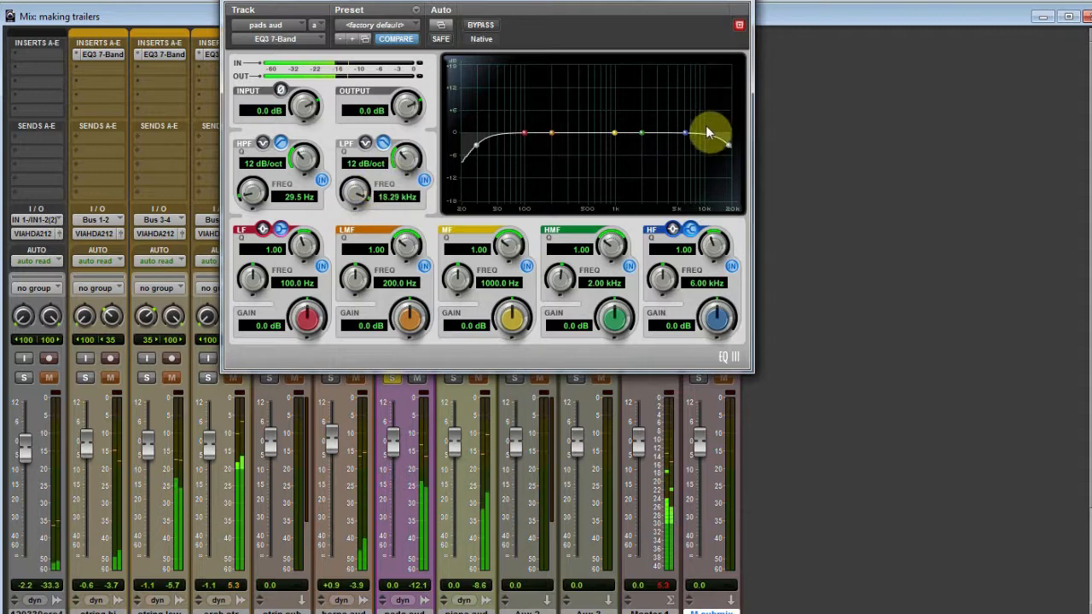
- Boost the pads EQ's high-mid band fully, sweep it to 2.17 kHz, and narrow it to Q 3.39 at 8.9 dB
left_click_drag(609, 334, 613, 143)
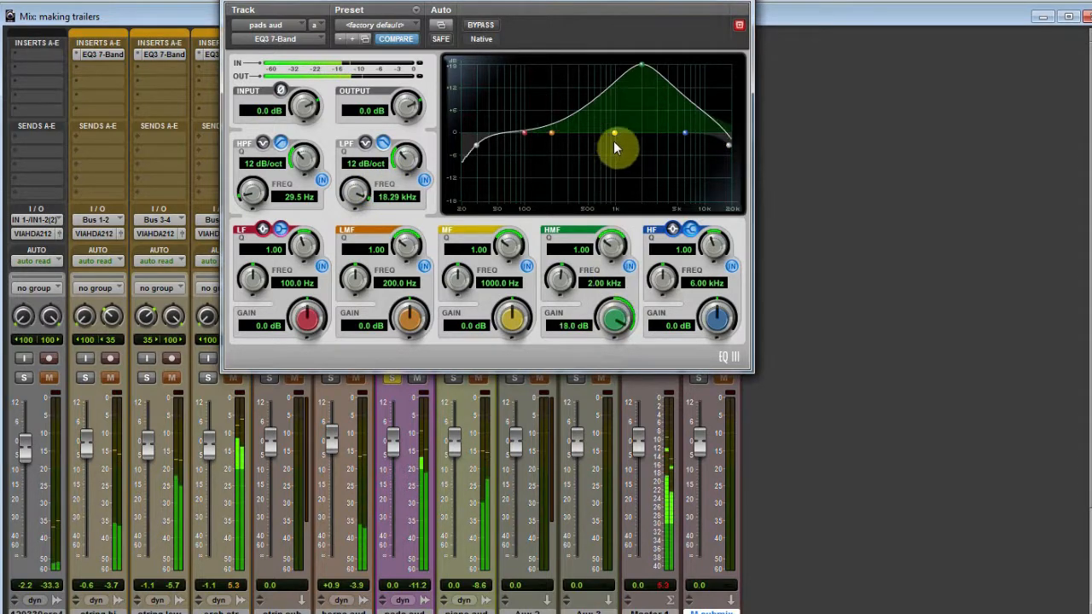
left_click_drag(613, 245, 621, 204)
left_click_drag(561, 281, 538, 345)
left_click_drag(614, 319, 597, 382)
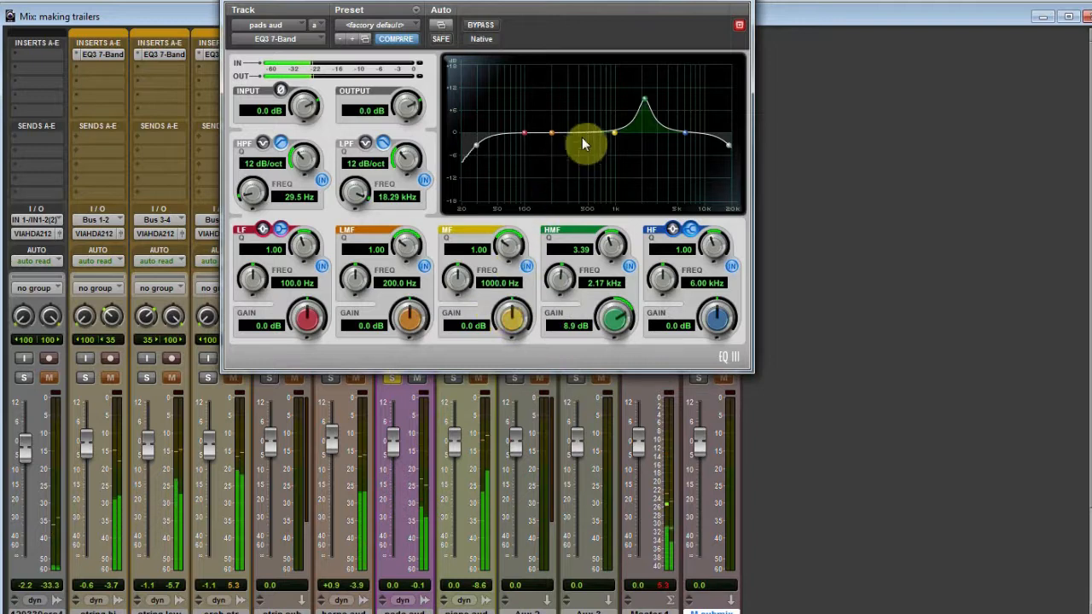
- Set the pads EQ's mid band to 426.3 Hz, Q 0.69 and 4.2 dB, and its high-mid band to Q 1.35 and 6.5 dB
left_click_drag(456, 275, 460, 341)
mouse_move(511, 314)
left_mouse_down()
mouse_move(521, 297)
mouse_move(517, 309)
left_mouse_up()
left_click_drag(509, 249, 510, 341)
left_click_drag(609, 245, 627, 271)
left_click_drag(616, 317, 609, 341)
left_click_drag(609, 244, 614, 314)
- Set the pads EQ's low band to 0.6 dB, low-mid band to -2.2 dB with Q 1.27, and high band to 0.4 dB
left_click_drag(313, 321, 315, 331)
left_click_drag(409, 314, 418, 340)
left_click_drag(406, 247, 406, 237)
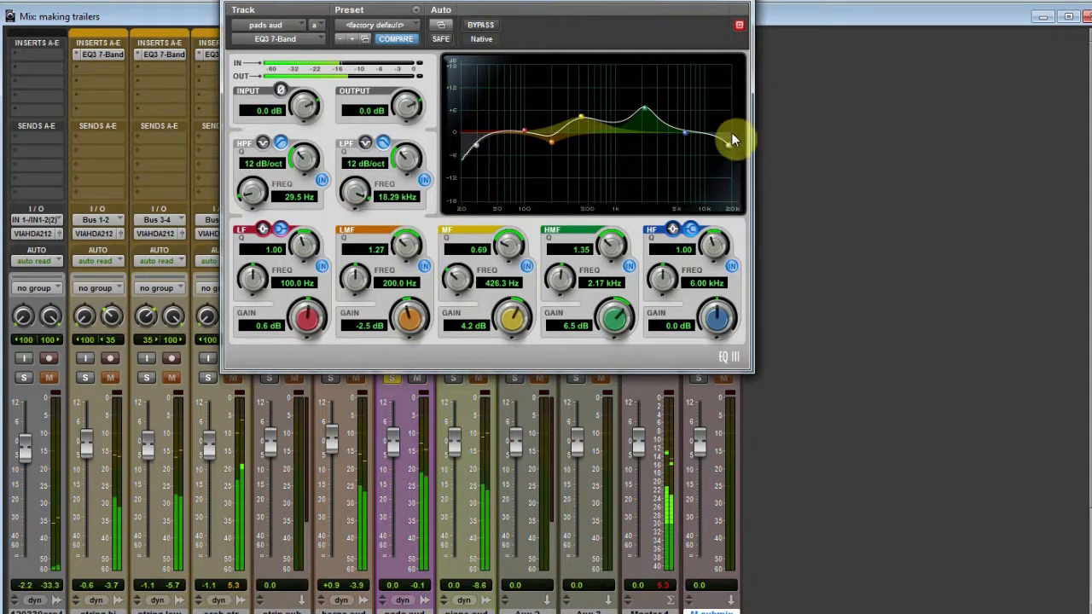
left_click_drag(719, 310, 715, 309)
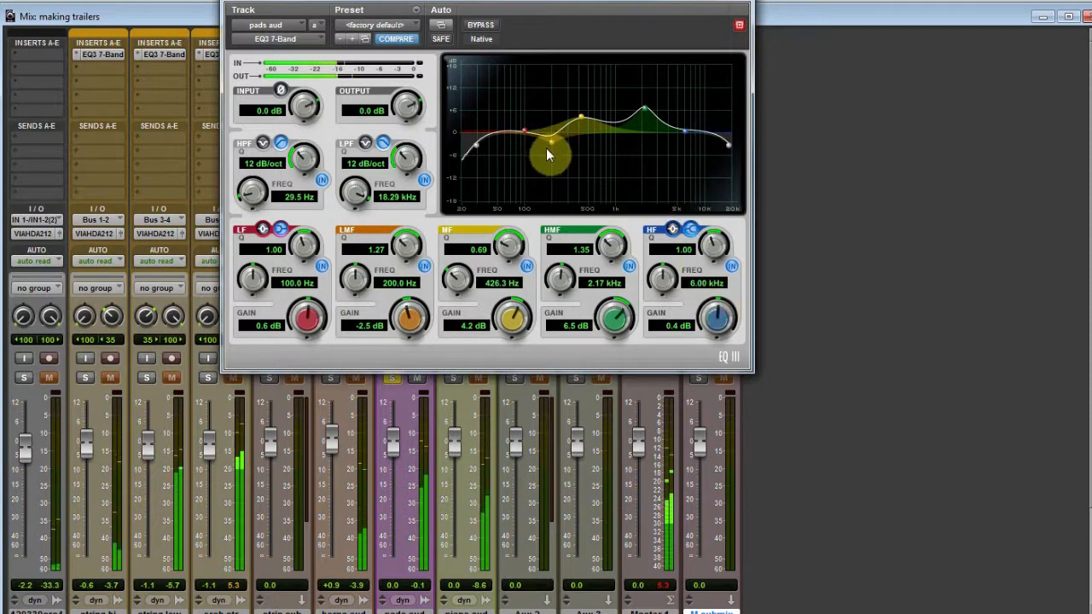
left_click_drag(413, 317, 420, 343)
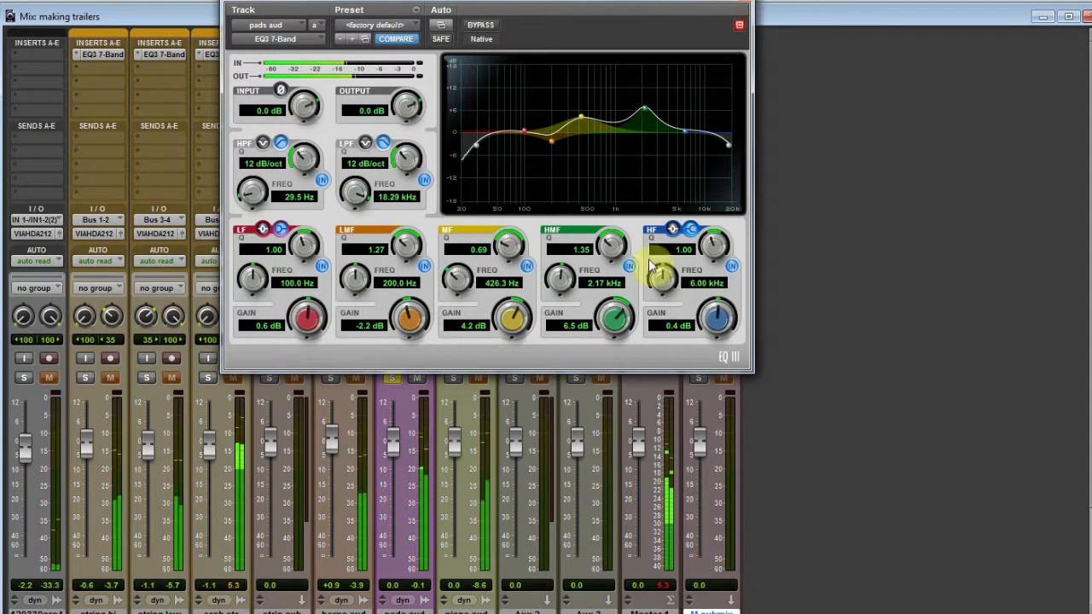
- Trim the pads EQ's high-mid gain to 6.0 dB and its mid band to 4.0 dB with Q 1.12
left_click_drag(614, 317, 614, 320)
left_click_drag(509, 334, 507, 336)
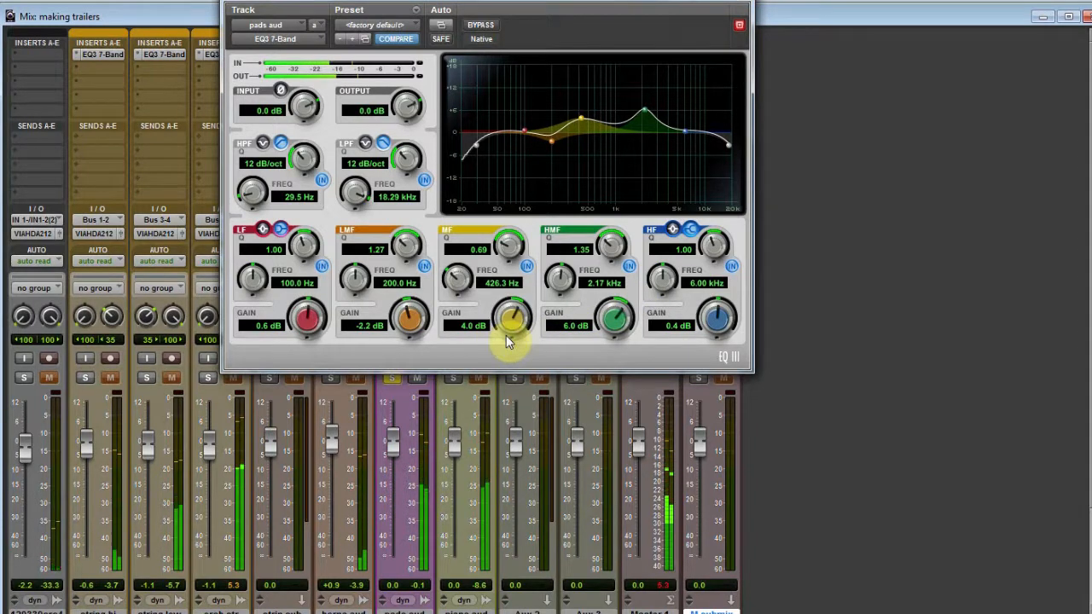
left_click_drag(510, 244, 517, 228)
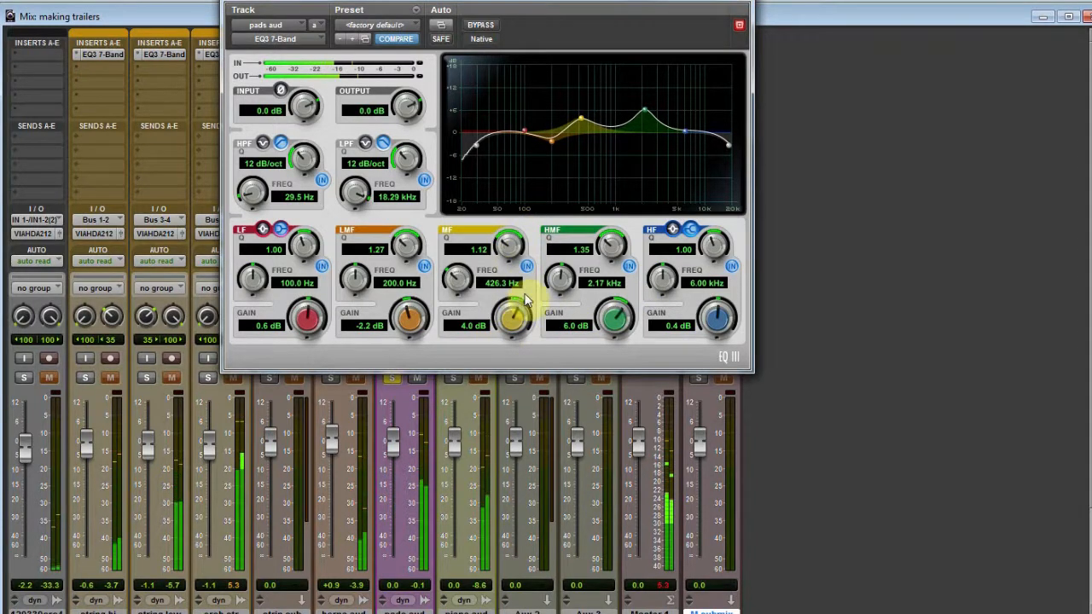
- Close the pads aud EQ and solo piano aud in place of pads aud
left_click(739, 24)
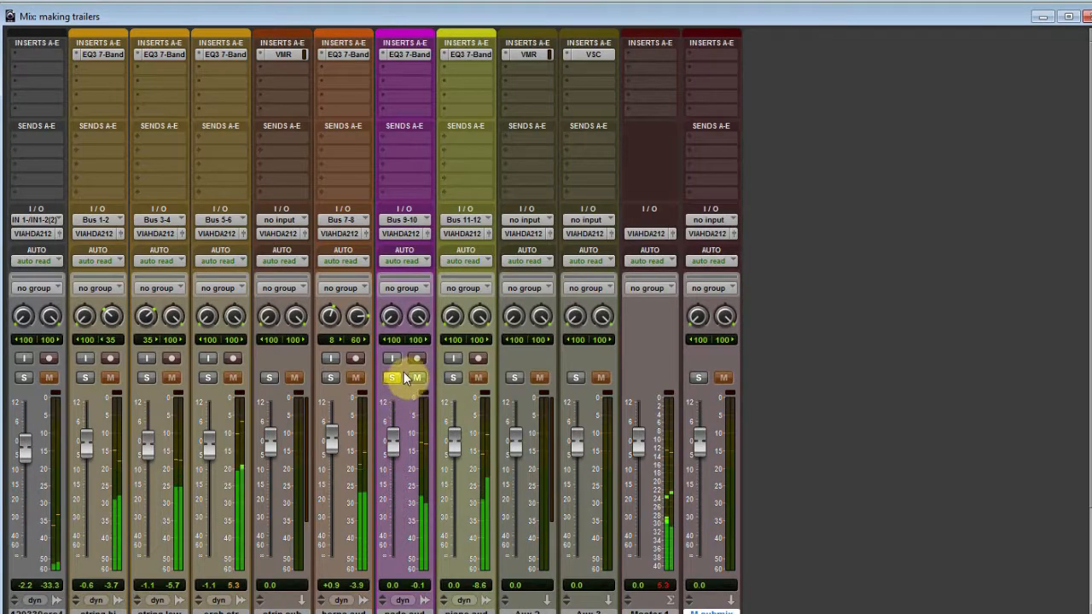
left_click(399, 378)
scroll(481, 186, "down", 3)
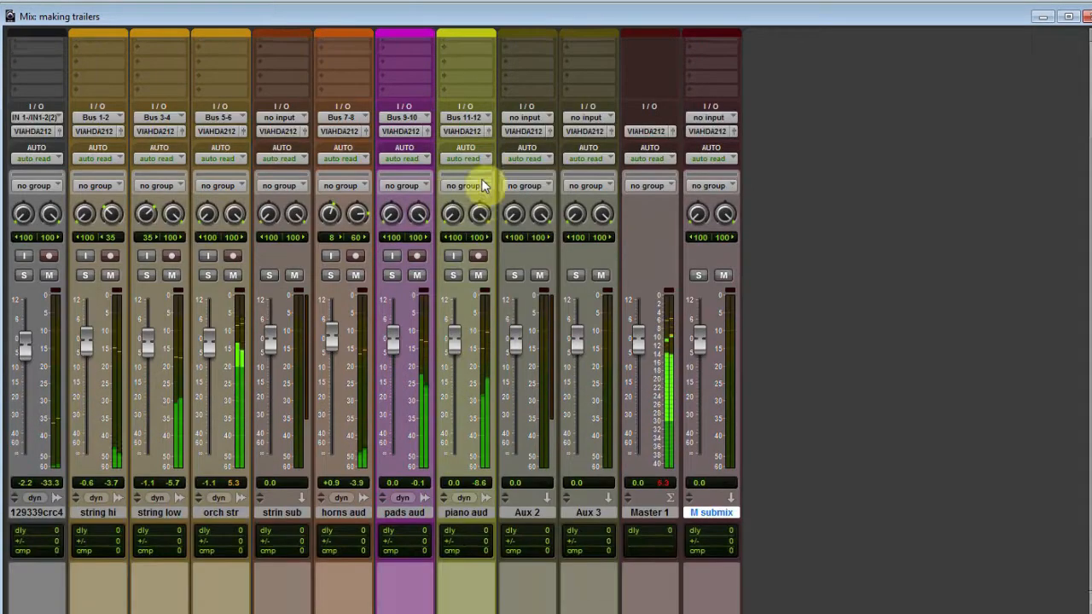
scroll(481, 183, "up", 1)
left_click(453, 309)
scroll(476, 149, "up", 2)
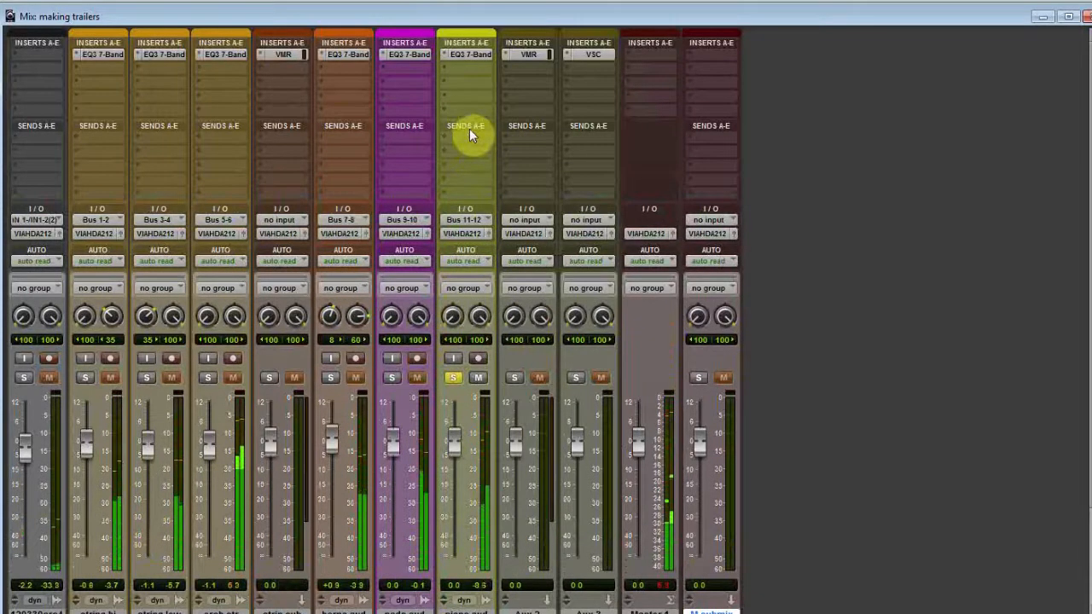
- Narrow the piano aud stereo panning to 32 left and 32 right
scroll(469, 128, "down", 3)
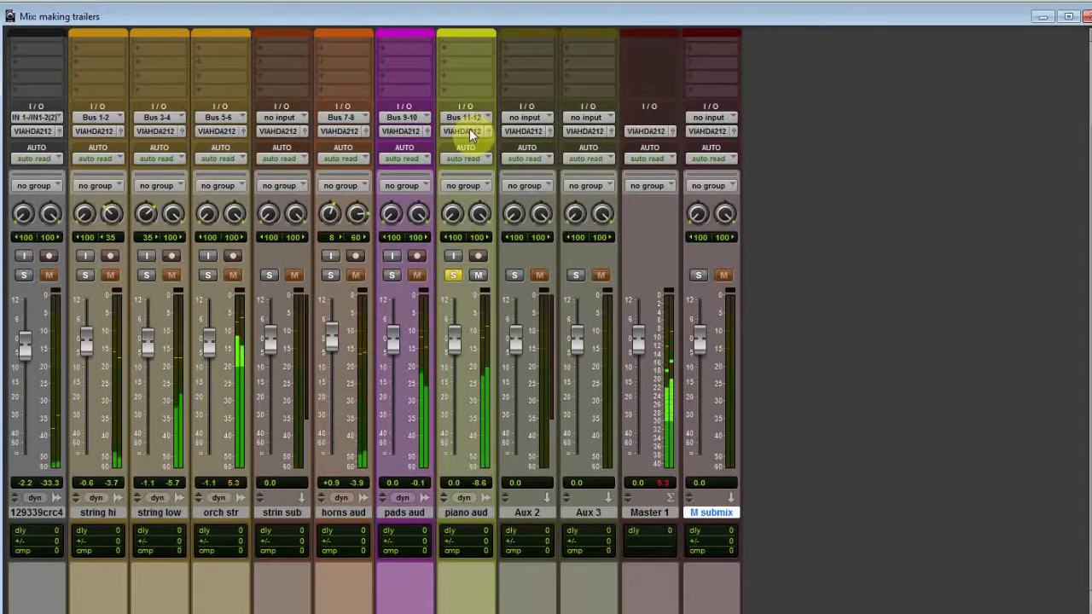
scroll(469, 129, "up", 3)
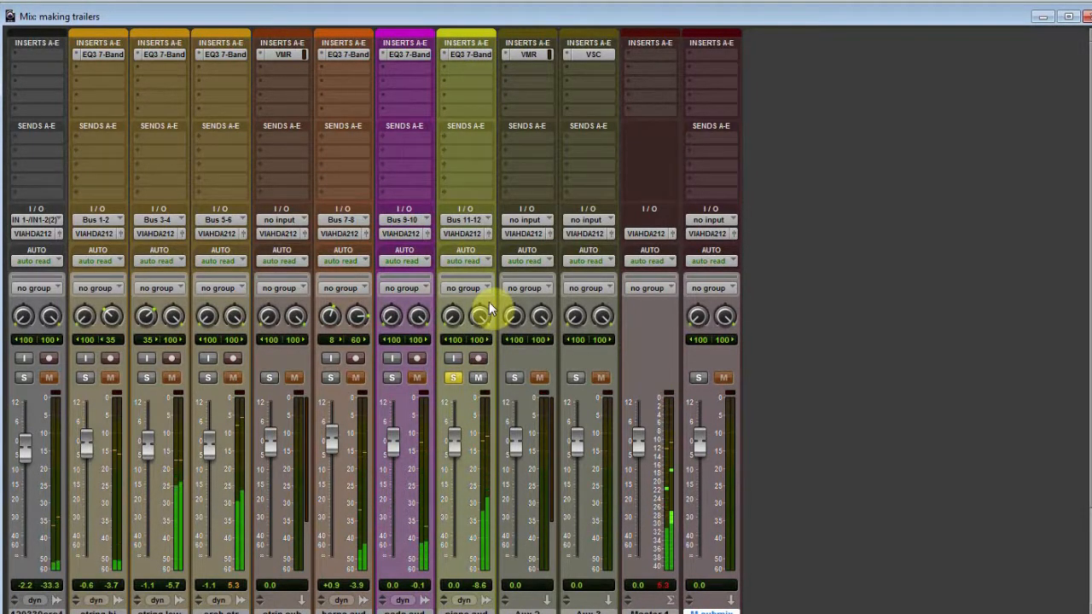
left_click_drag(481, 318, 475, 360)
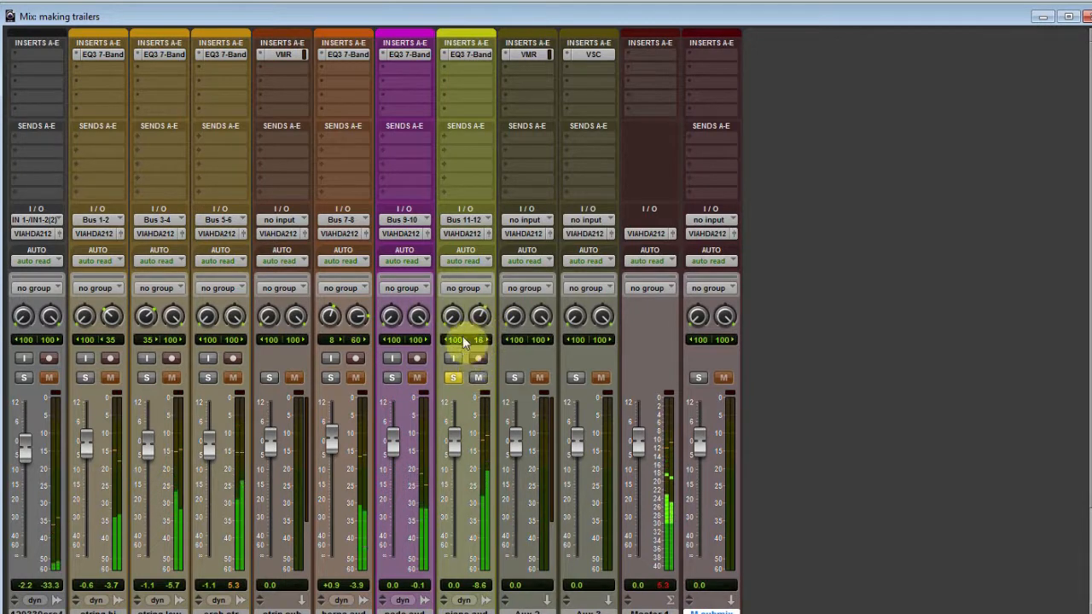
left_click_drag(451, 313, 466, 272)
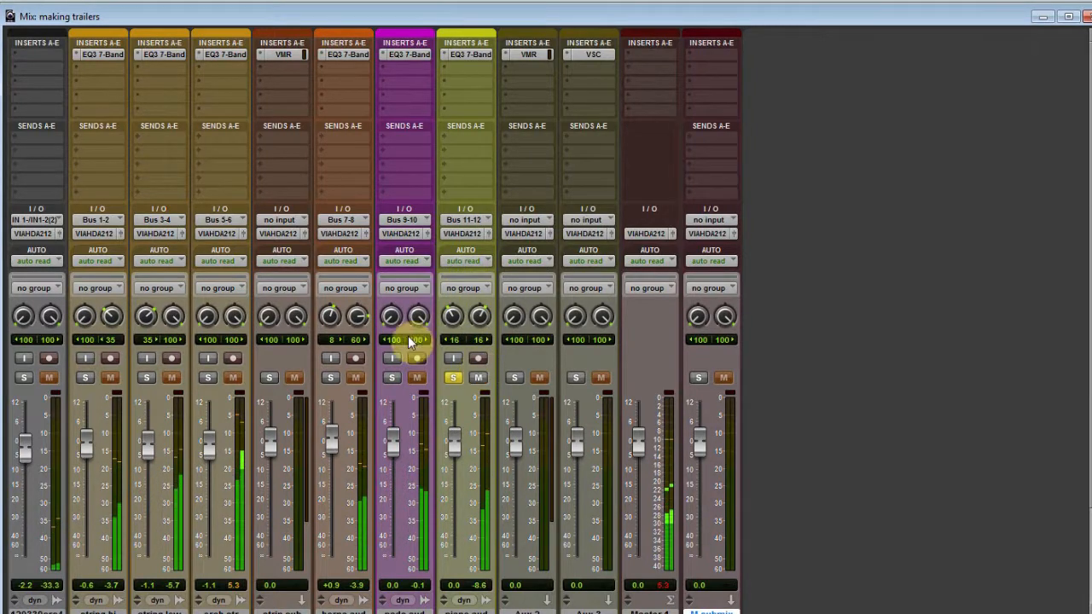
left_click_drag(480, 312, 477, 314)
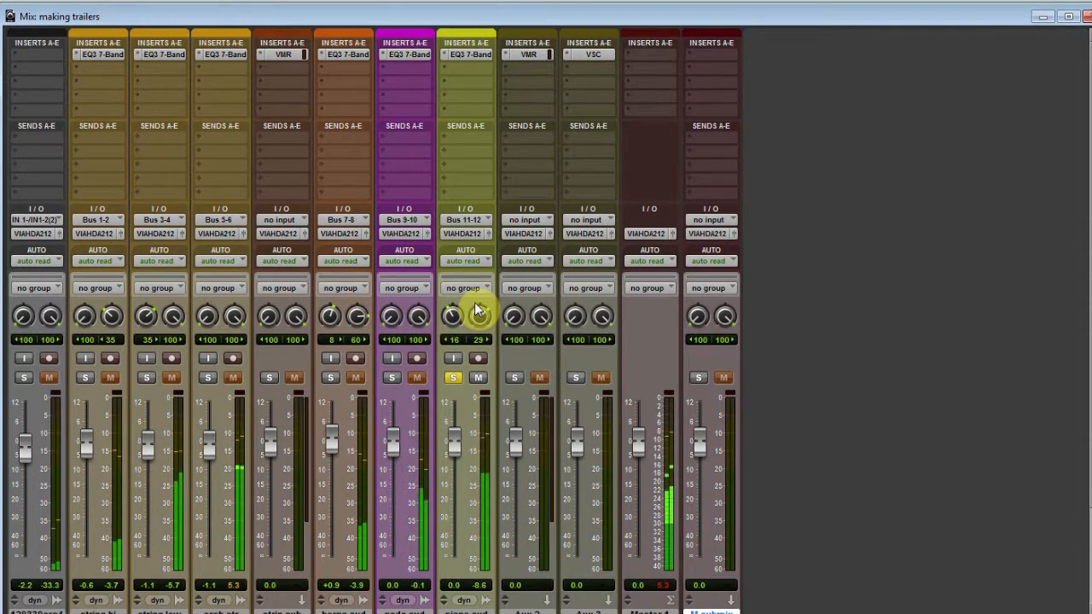
left_click_drag(453, 312, 448, 319)
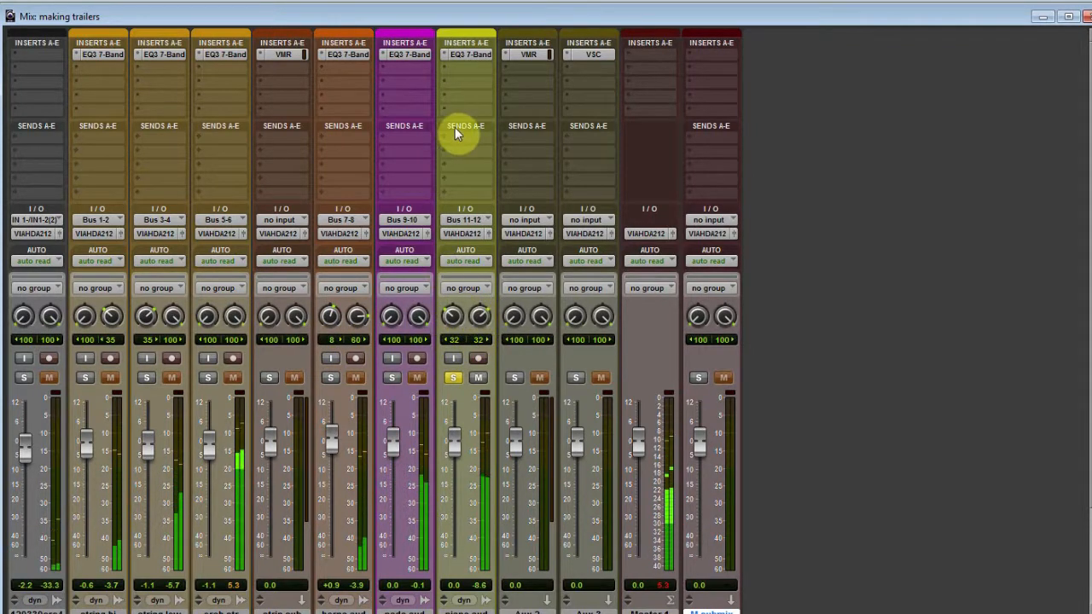
- Open the piano aud EQ and enable a 12 dB/oct high-pass filter at 96.4 Hz
left_click(468, 54)
left_click_drag(304, 162, 328, 79)
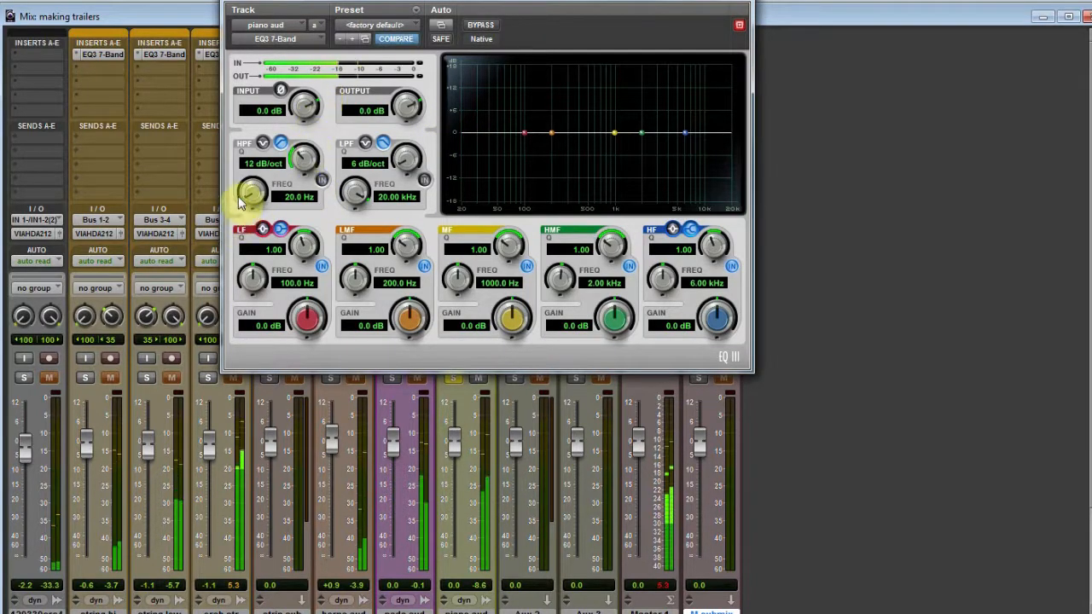
left_click_drag(253, 193, 256, 137)
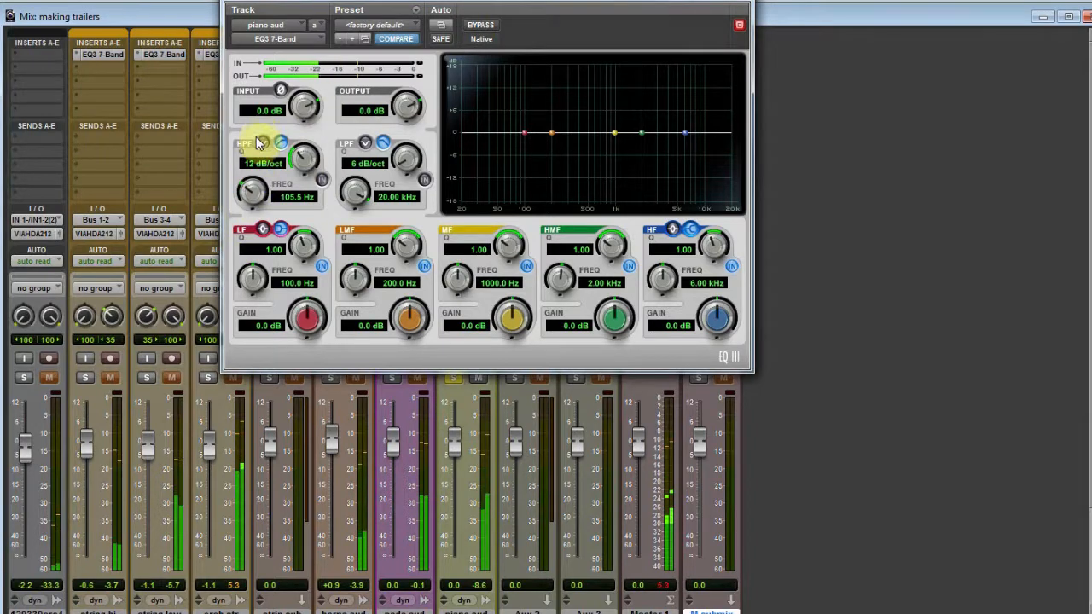
left_click(322, 179)
left_click_drag(251, 195, 249, 206)
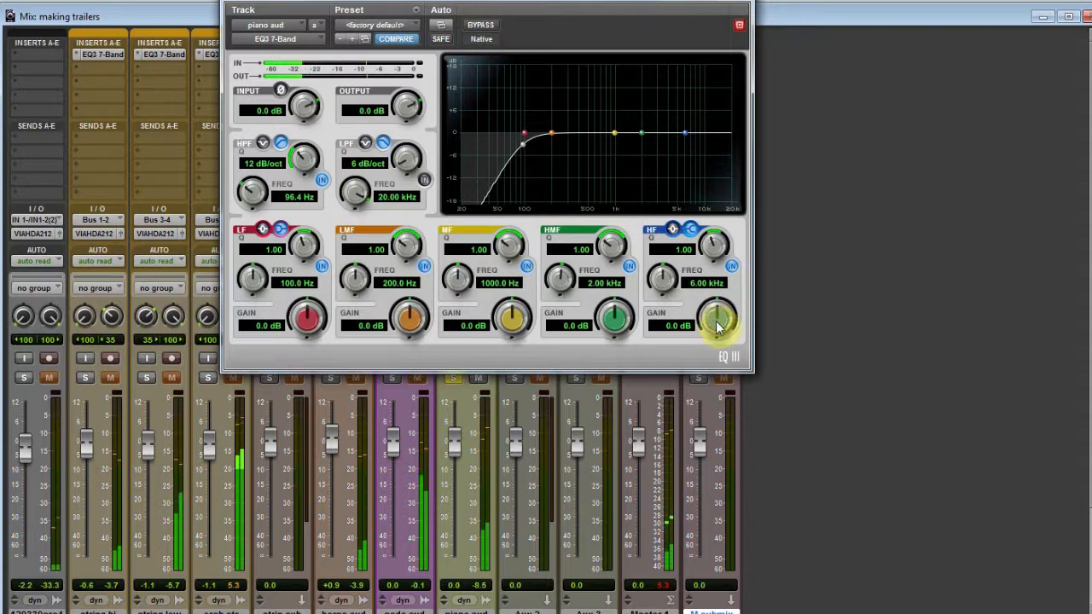
- Set the piano EQ's high shelf to 1.5 dB at 4.60 kHz and raise its high-mid band to 3.1 dB
left_click_drag(716, 328, 717, 318)
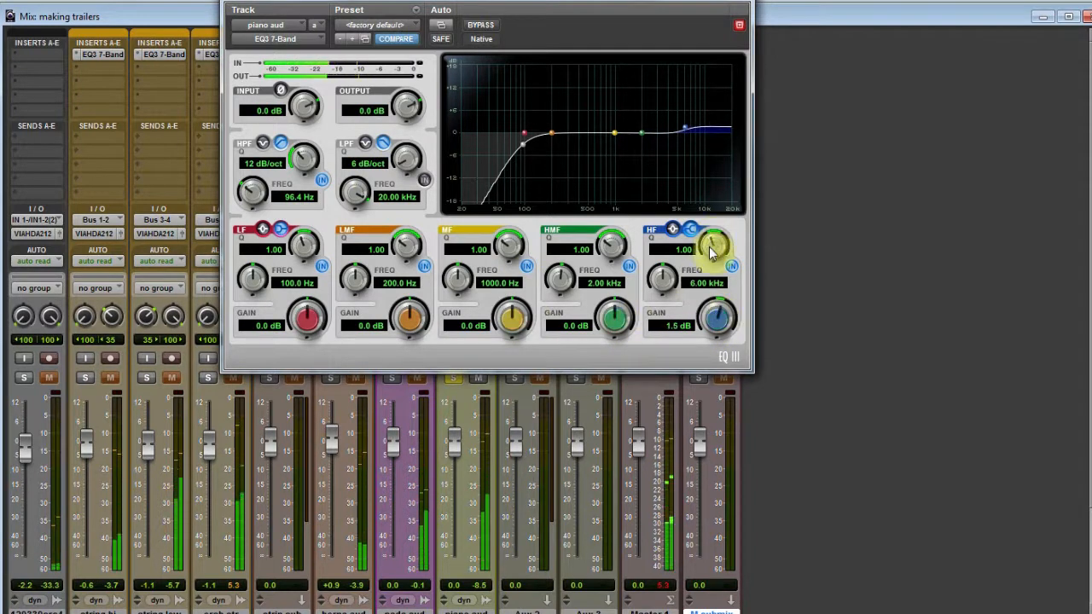
mouse_move(663, 281)
left_mouse_down()
mouse_move(656, 310)
mouse_move(656, 299)
left_mouse_up()
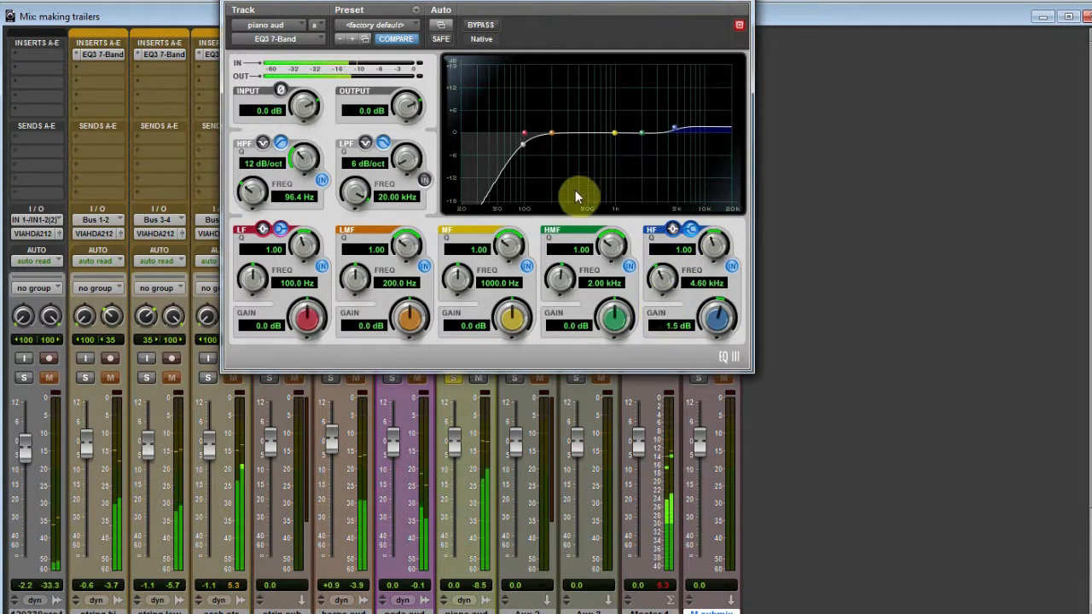
left_click_drag(620, 331, 602, 310)
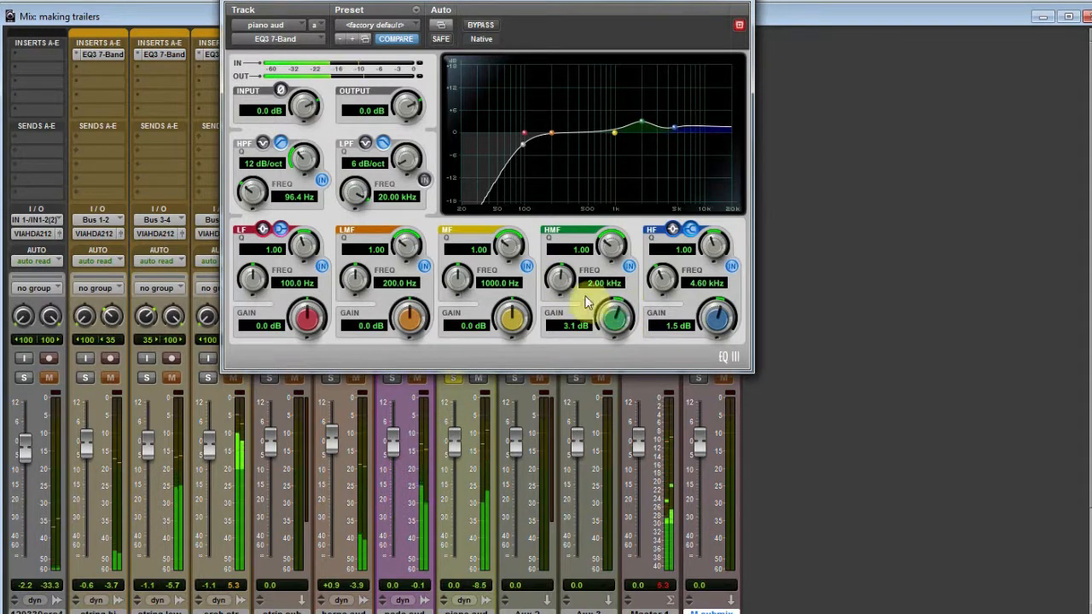
- Try the piano EQ's mid band at 1000 Hz, first boosted to 2.6 dB and then cut to -2.9 dB with Q 2.21
left_click_drag(509, 319, 509, 322)
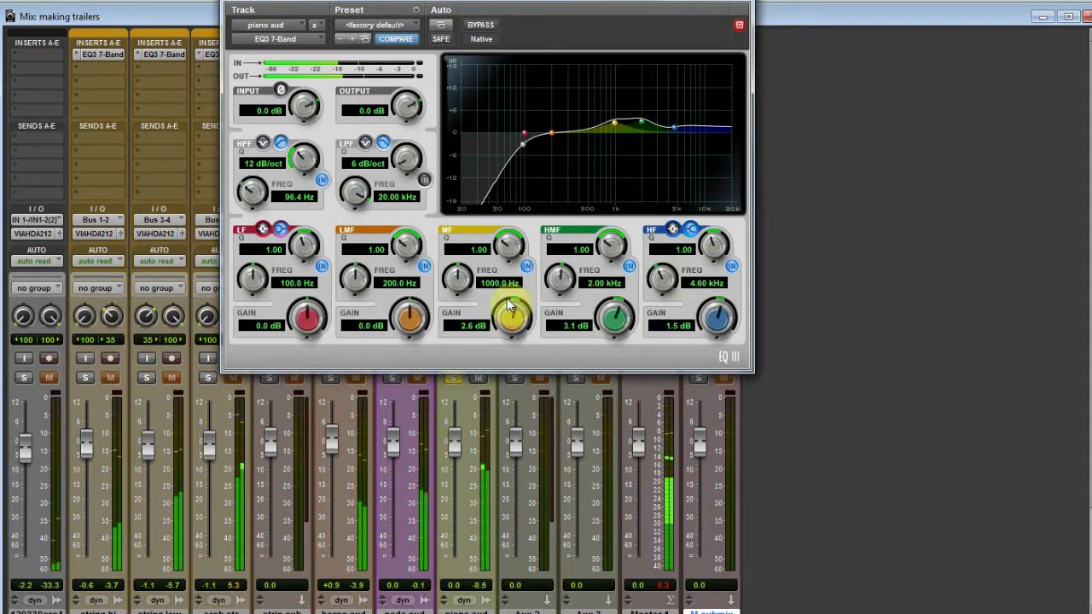
left_click_drag(514, 245, 514, 235)
left_click_drag(505, 328, 498, 333)
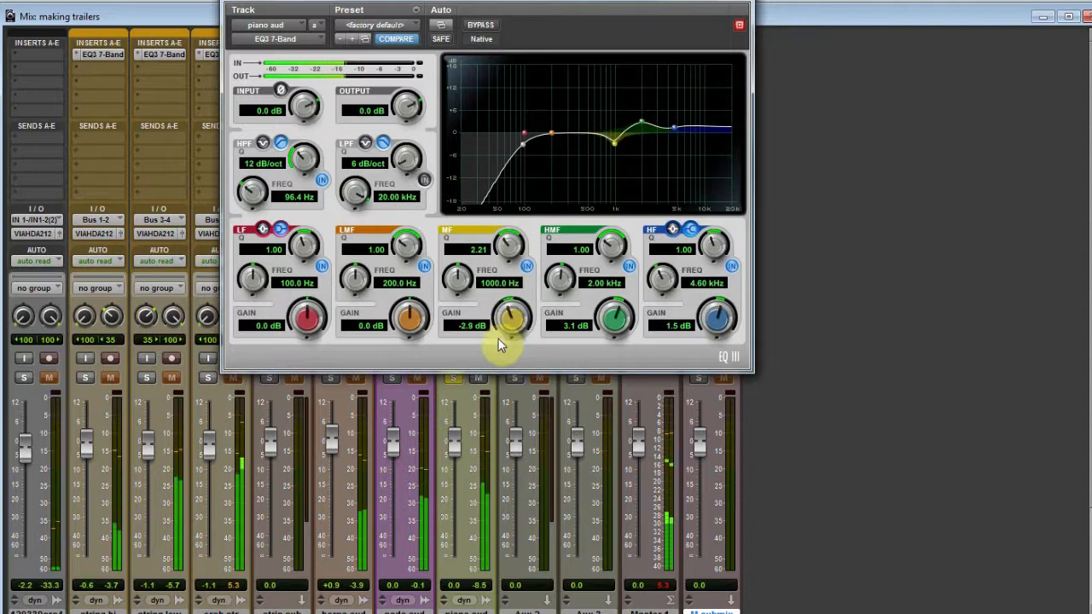
- Sweep the piano EQ's mid band down to 400.5 Hz with an 18 dB boost, and set it to Q 3.31 and -0.8 dB
left_click_drag(454, 283, 453, 305)
left_click_drag(512, 322, 513, 324)
left_click_drag(512, 320, 517, 220)
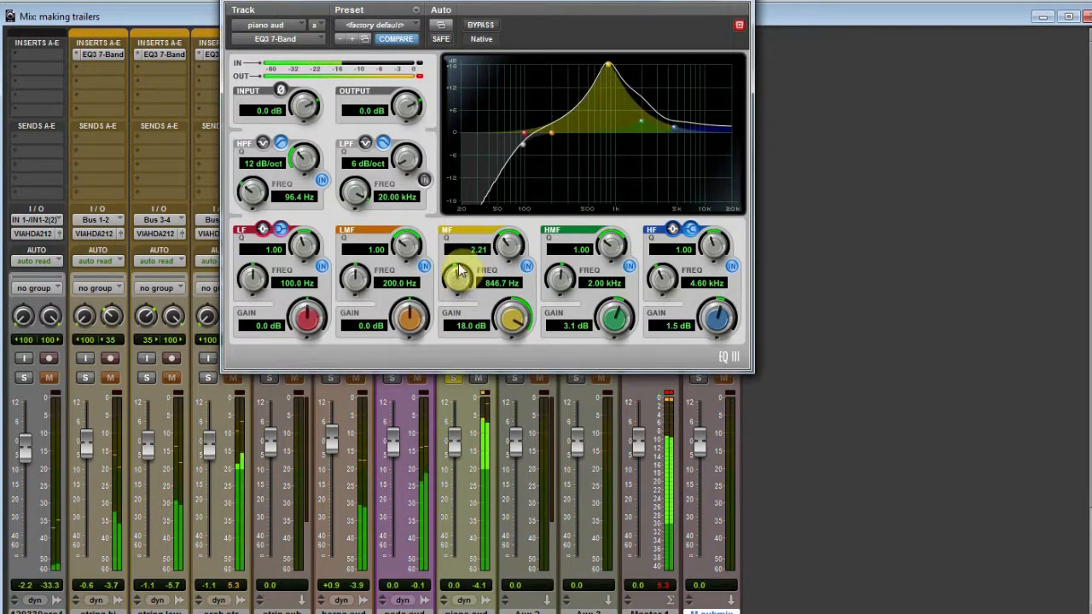
left_click_drag(452, 278, 453, 309)
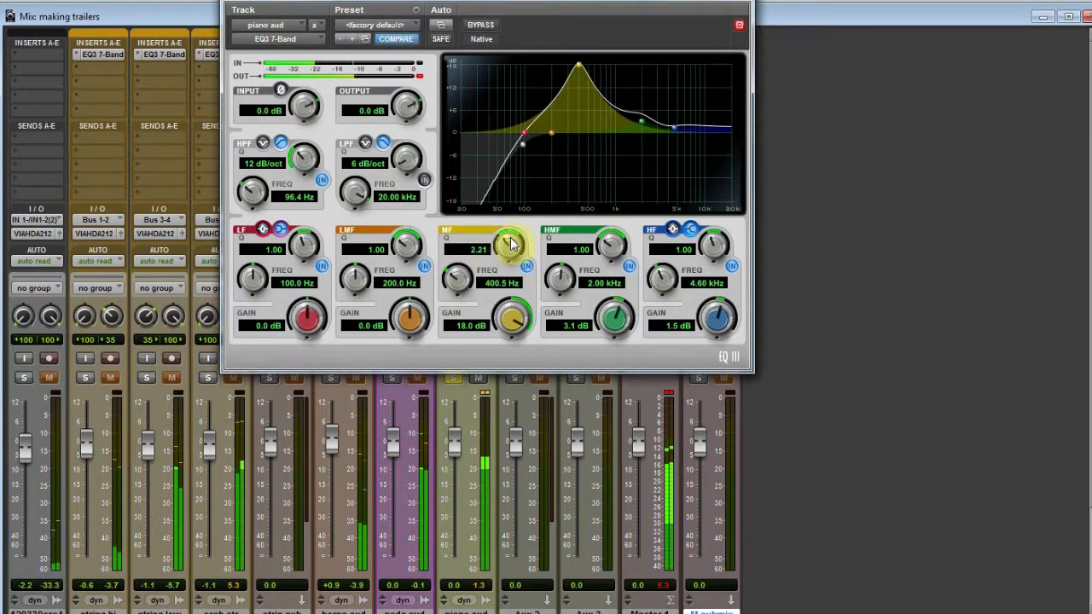
left_click_drag(509, 249, 512, 242)
left_click_drag(511, 317, 500, 438)
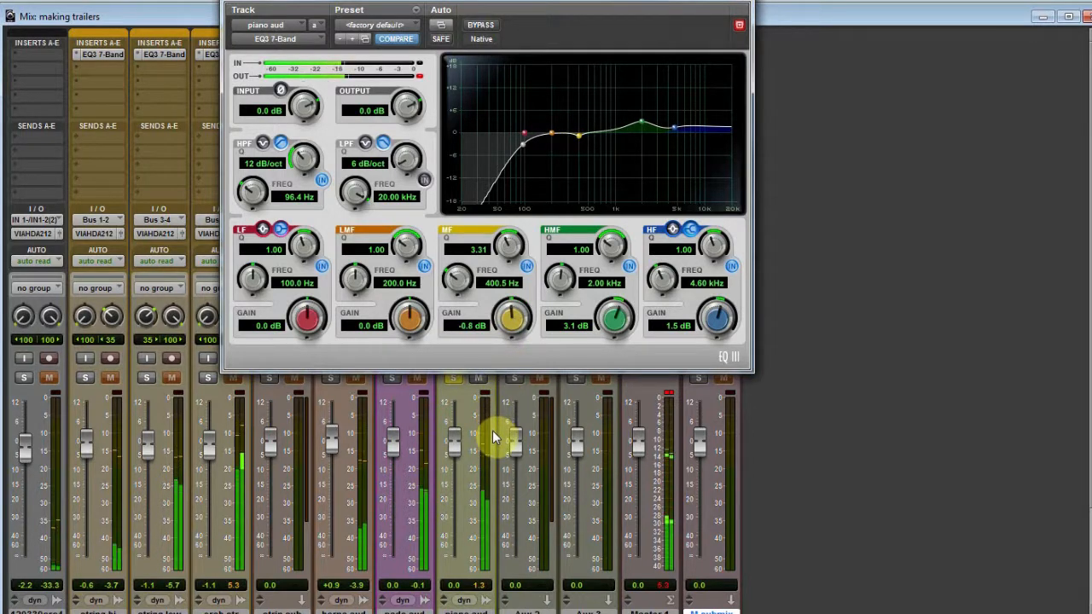
- Sweep the piano EQ's high-mid band to 1.22 kHz with an 18 dB boost, and set it to Q 2.19 and 1.3 dB
left_click_drag(617, 324, 616, 320)
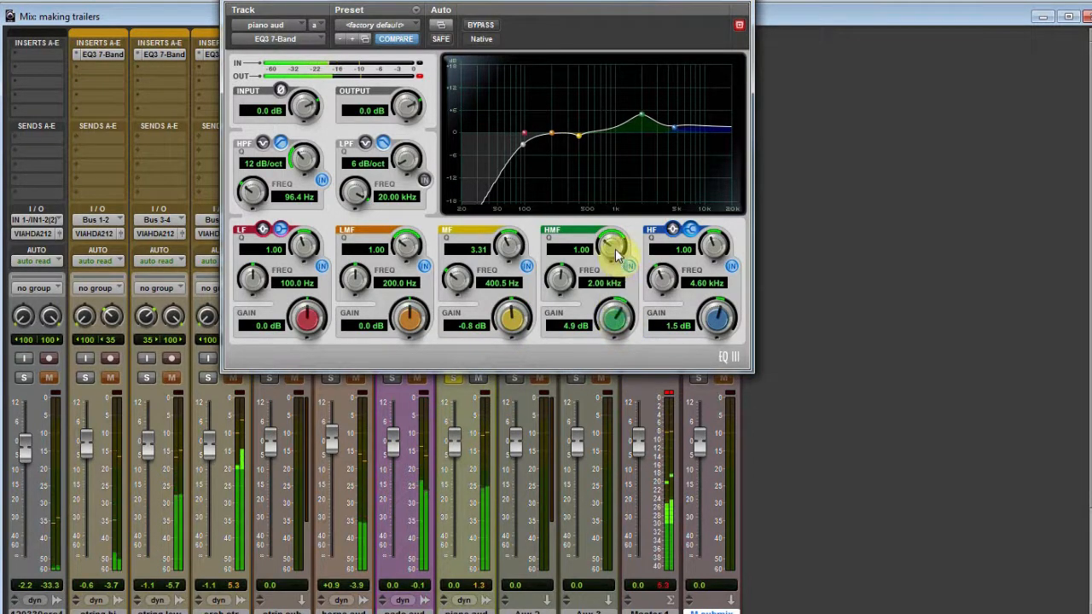
left_click_drag(556, 282, 560, 333)
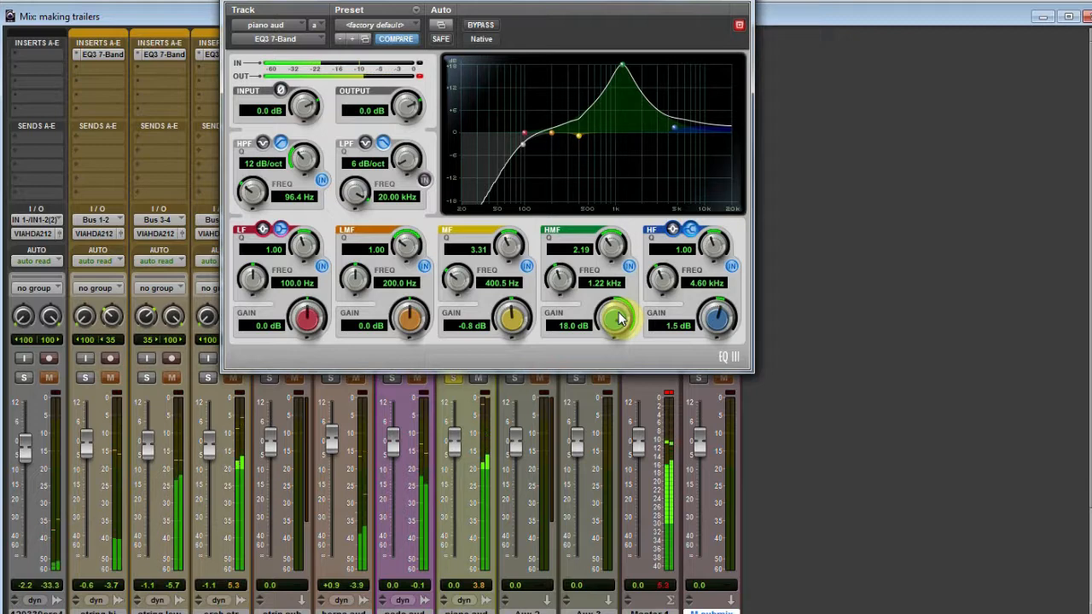
left_click_drag(619, 319, 612, 446)
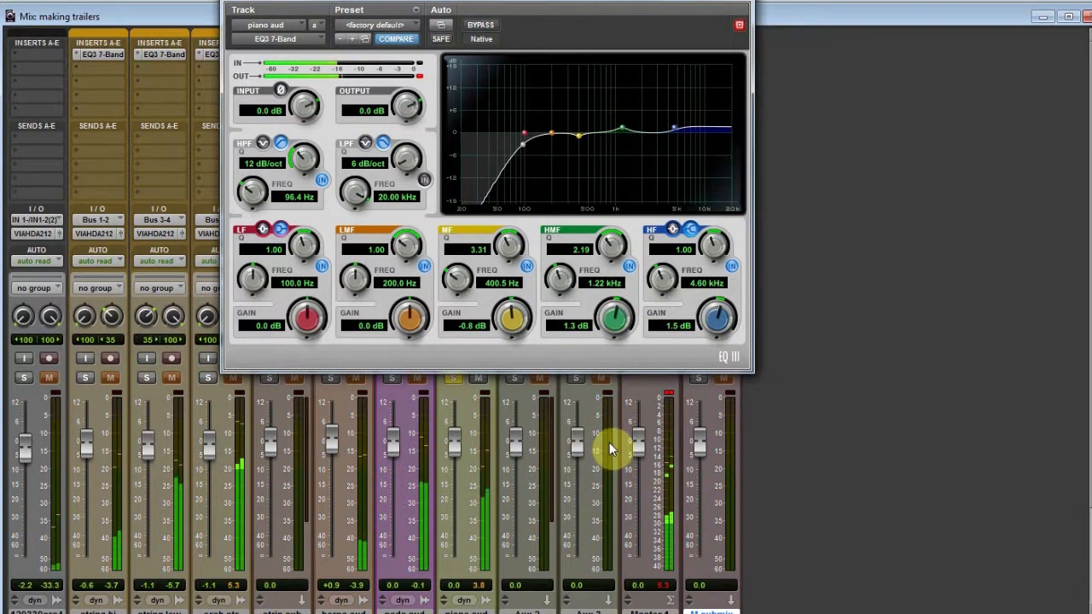
- Set the piano EQ's mid band gain to -1.1 dB and its high-mid band to 5.3 dB at 1.28 kHz with Q 1.97
left_click_drag(511, 320, 512, 324)
left_click_drag(620, 251, 614, 327)
left_click_drag(610, 246, 609, 258)
left_click_drag(556, 288, 564, 284)
mouse_move(609, 249)
left_mouse_down()
mouse_move(610, 280)
mouse_move(611, 249)
mouse_move(614, 261)
left_mouse_up()
left_click_drag(614, 318, 616, 319)
left_click_drag(612, 246, 614, 240)
left_click_drag(565, 275, 620, 313)
left_click_drag(610, 245, 629, 209)
left_click_drag(628, 326, 617, 314)
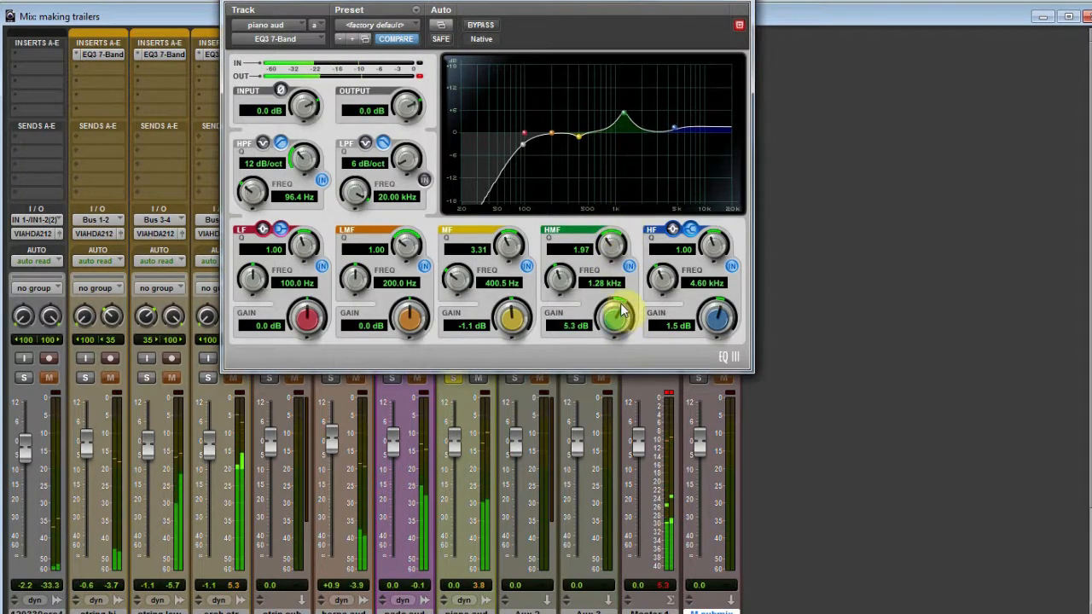
- Set the piano EQ's high-mid band to 2.1 dB at 2.09 kHz and its high shelf to 2.2 dB at 5.22 kHz
left_click_drag(561, 287, 560, 270)
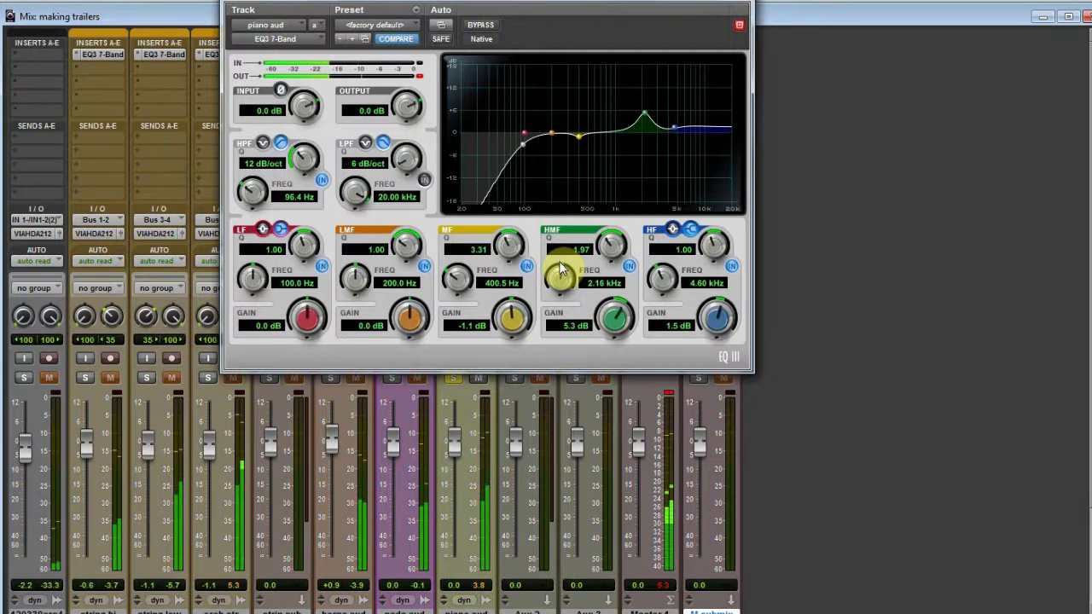
left_click_drag(607, 323, 605, 365)
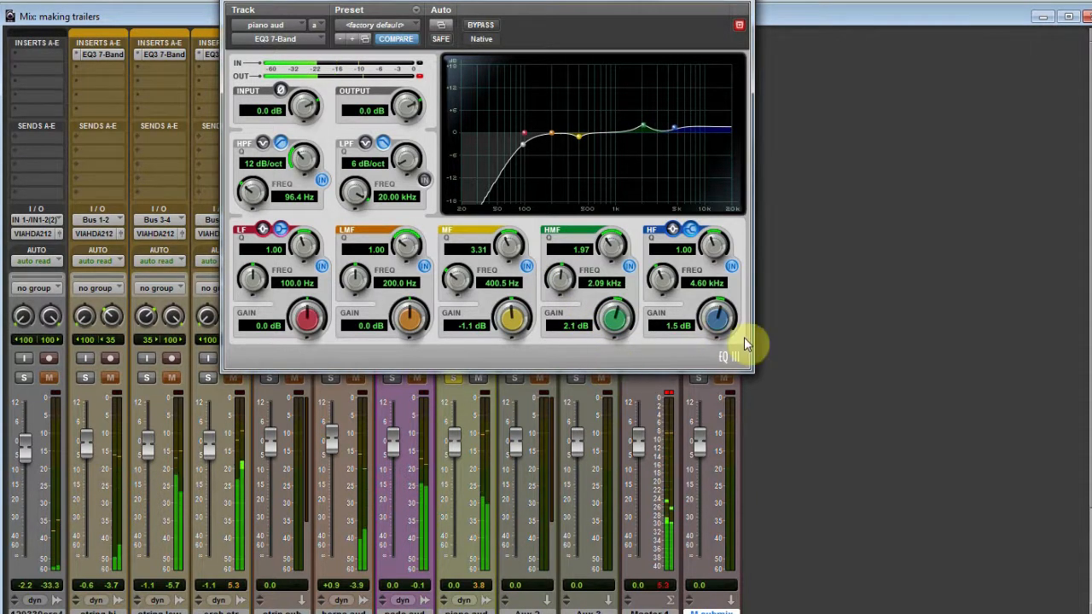
left_click_drag(713, 327, 713, 320)
left_click_drag(658, 284, 670, 268)
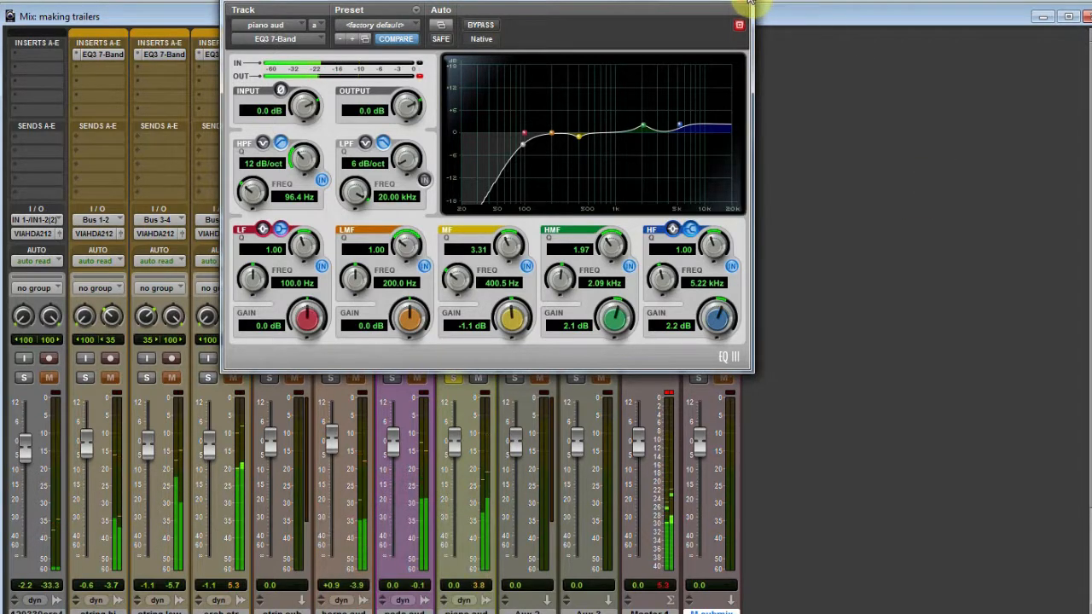
left_click(739, 25)
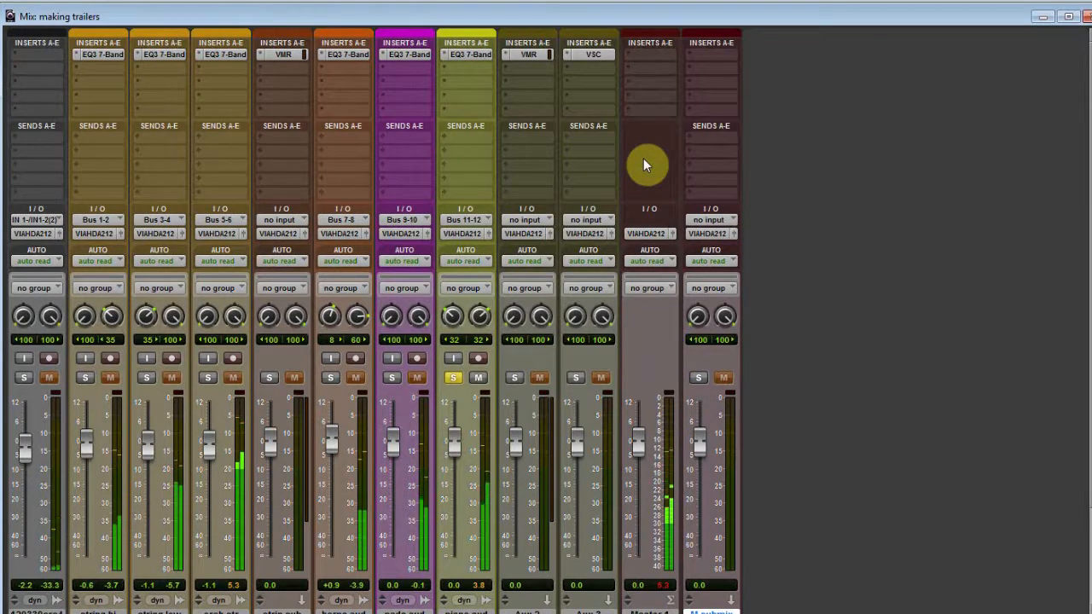
- Solo all tracks from 129339crc4 through piano aud together and play the mix
scroll(517, 106, "down", 3)
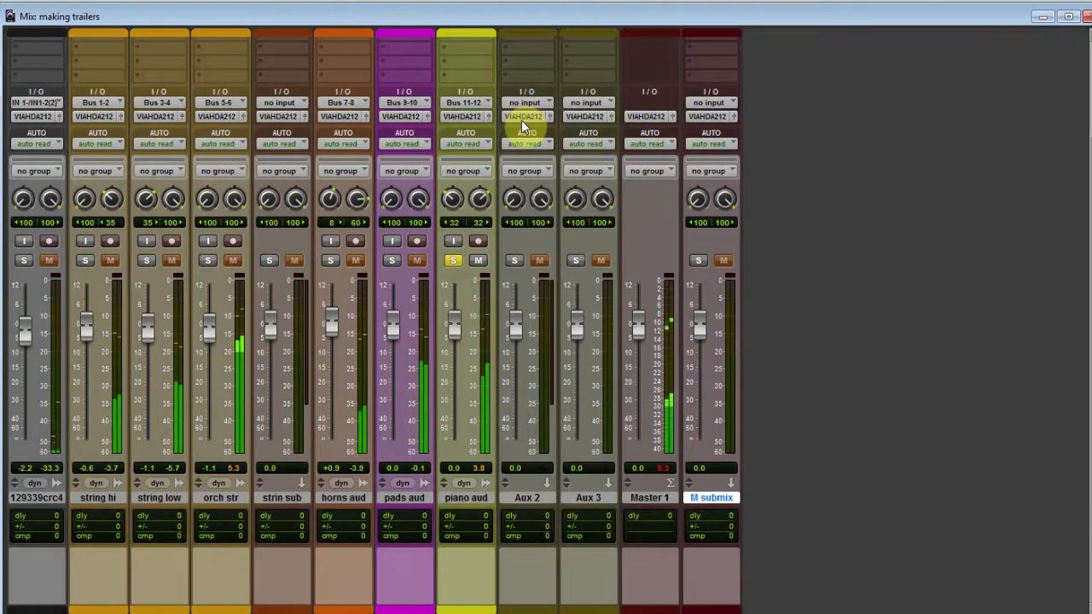
left_click(25, 260)
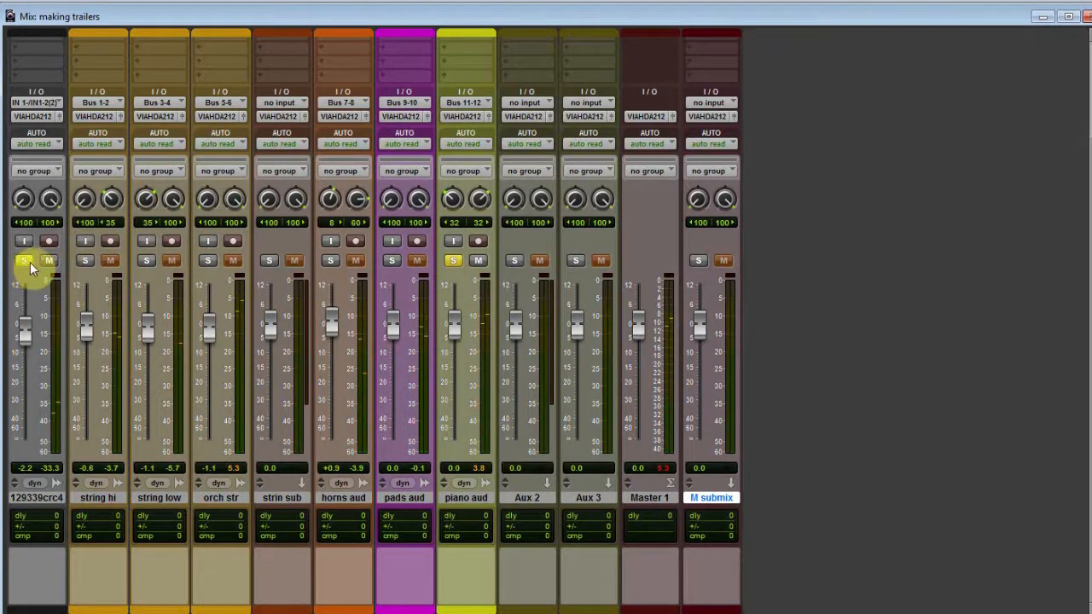
left_click(35, 497)
left_click(460, 498, "shift")
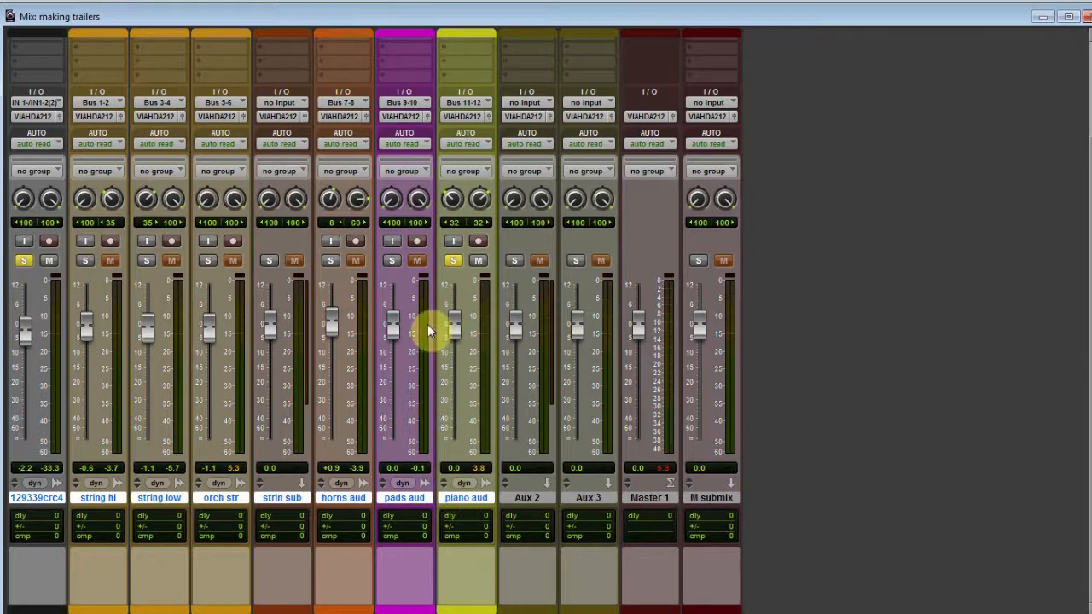
left_click(86, 261)
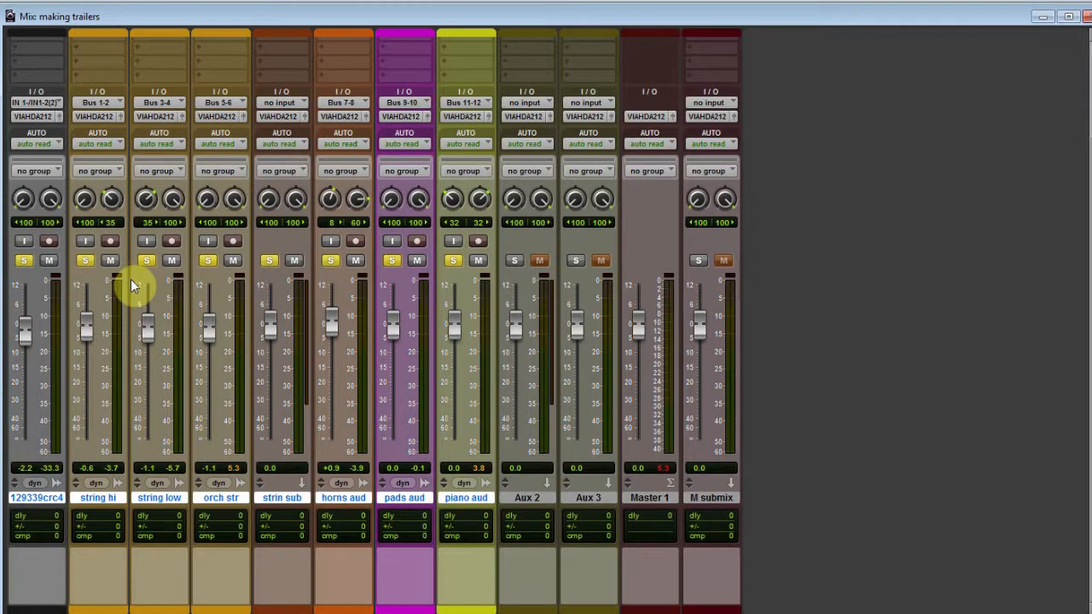
key("space")
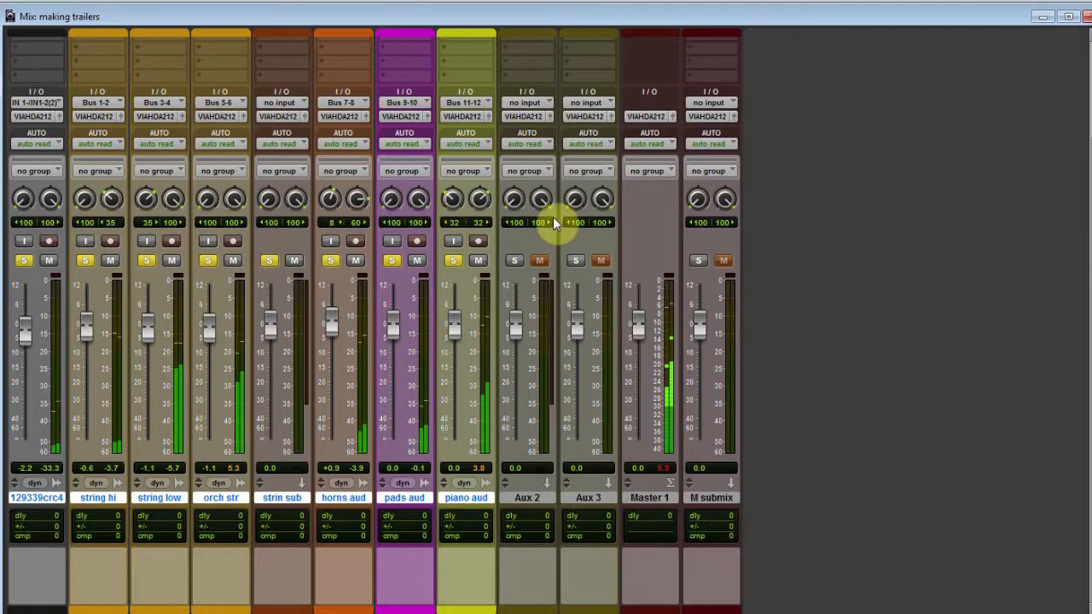
- Solo-safe the Aux 2, Aux 3, M submix and strin sub tracks
scroll(596, 204, "up", 3)
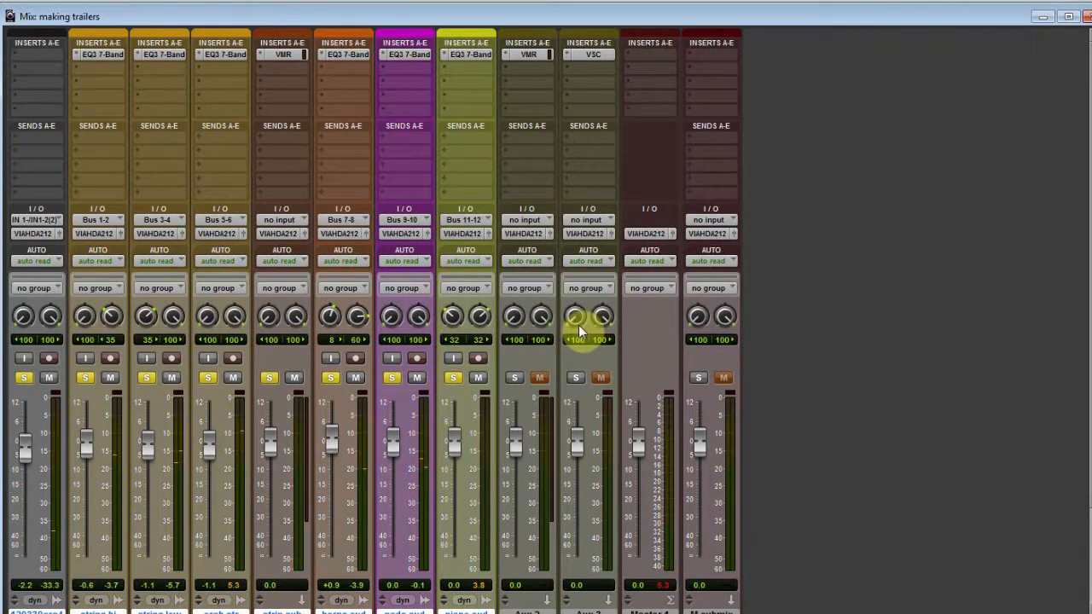
left_click(539, 377)
left_click(600, 377)
left_click(697, 380, "ctrl")
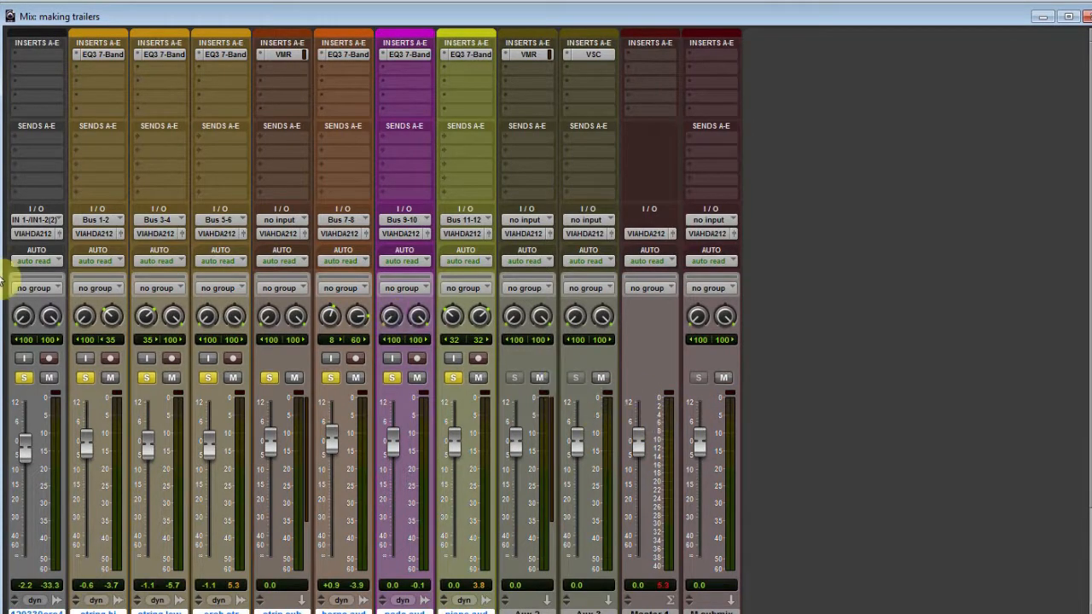
left_click(268, 378)
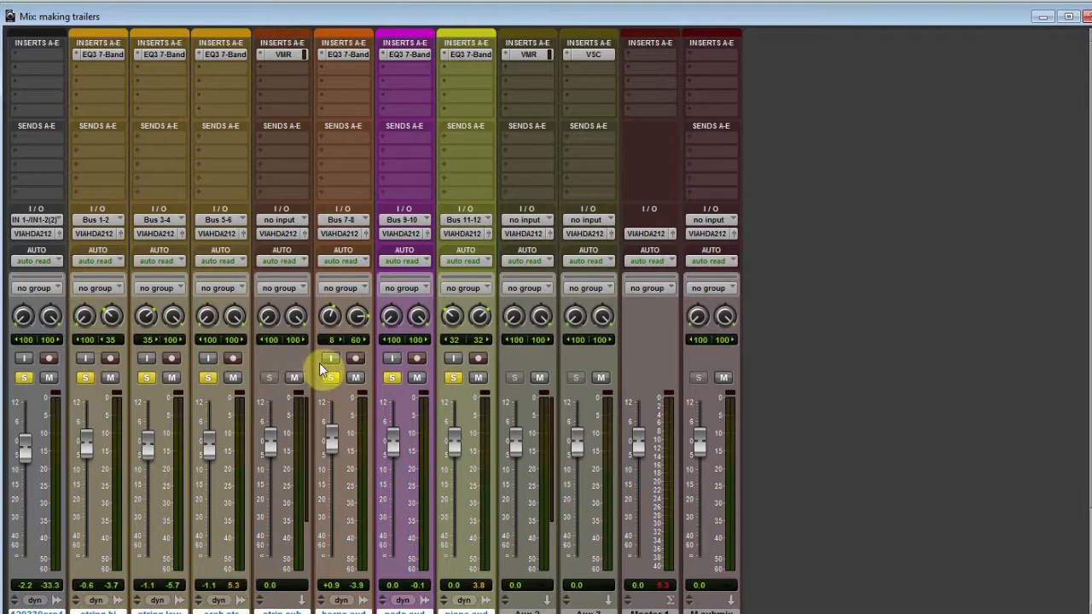
- Set the M submix track's input to the stereo Bus 13-14
left_click(710, 220)
mouse_move(733, 259)
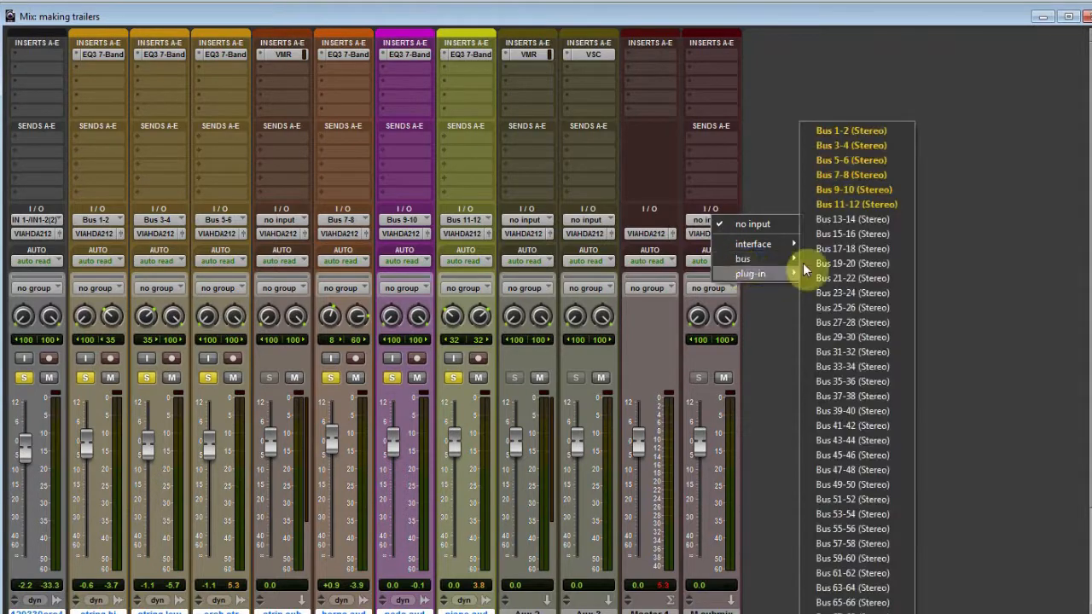
left_click(878, 220)
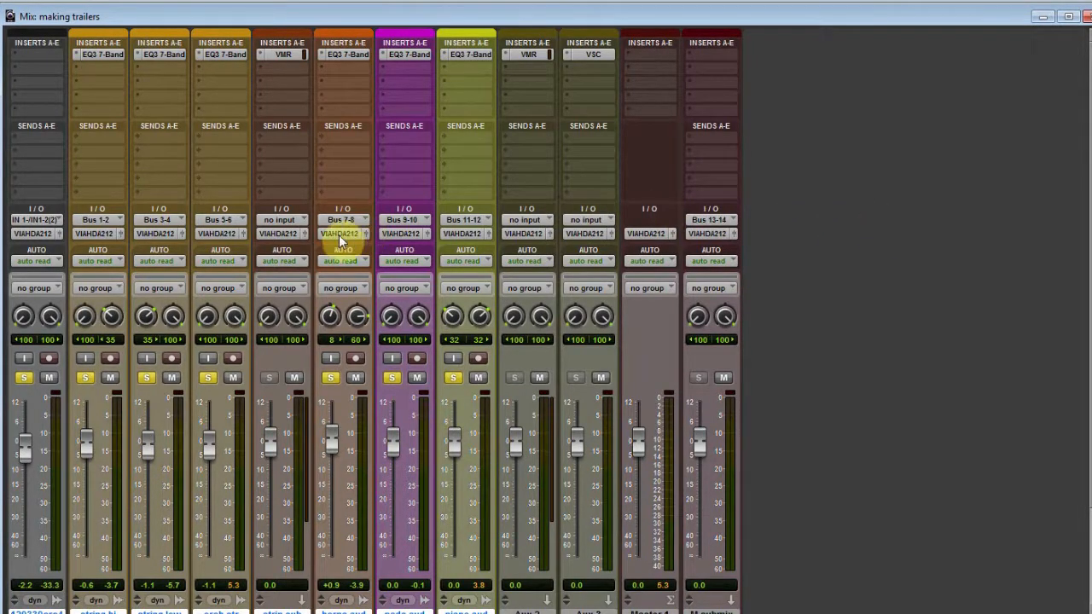
- Select only the strin sub track and route its output to the stereo Bus 13-14
scroll(143, 356, "down", 3)
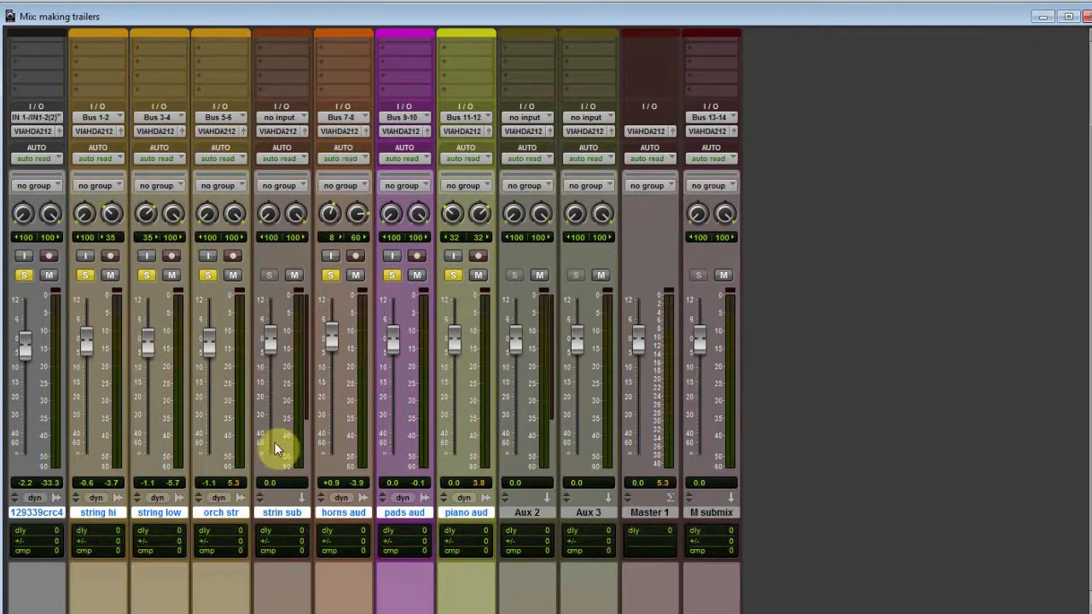
left_click(276, 510)
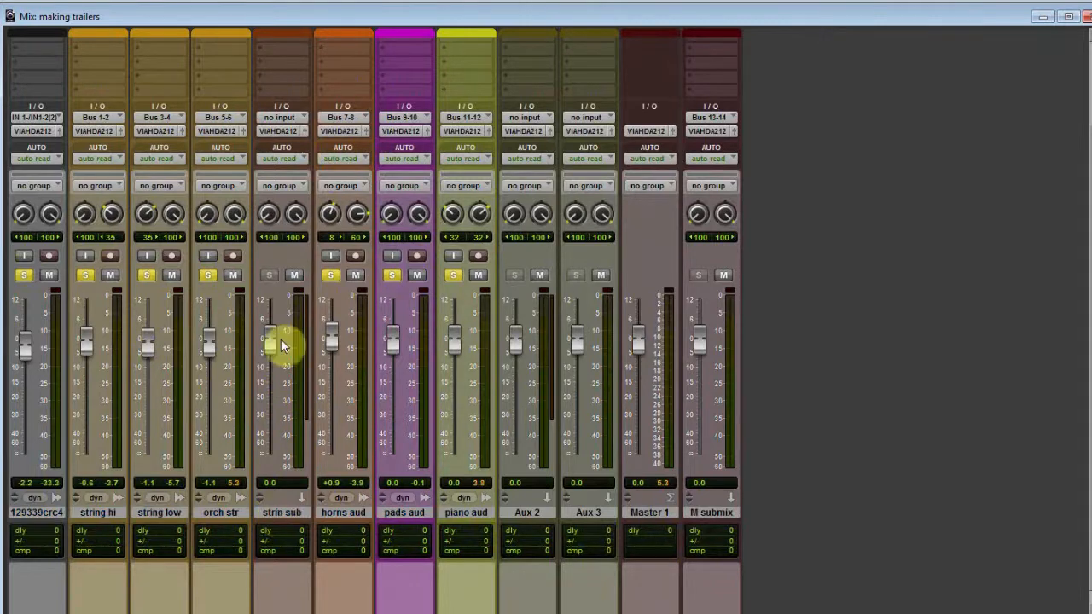
left_click(279, 134)
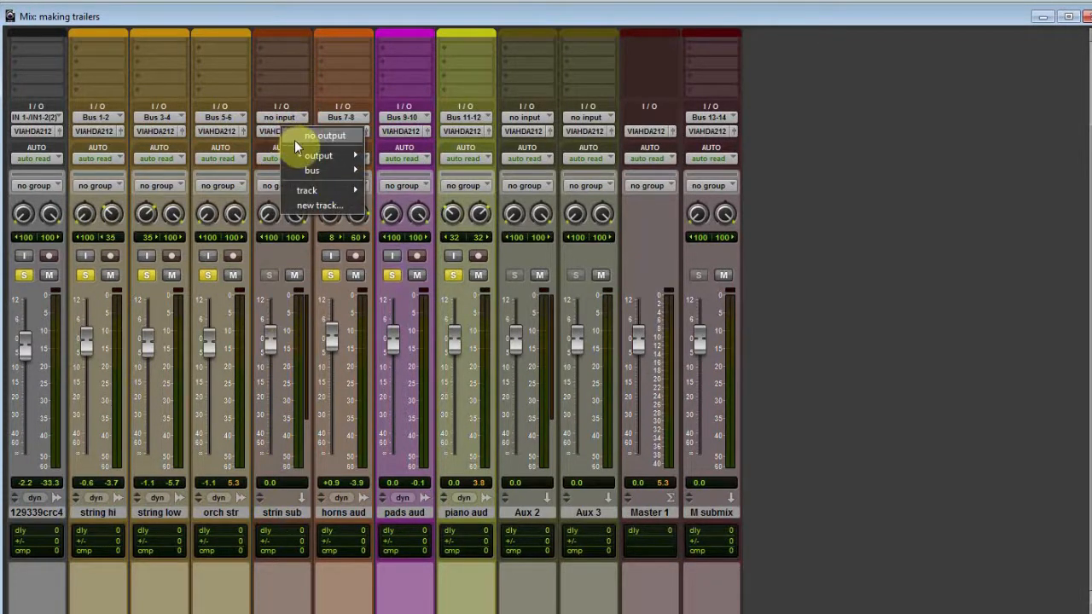
mouse_move(312, 168)
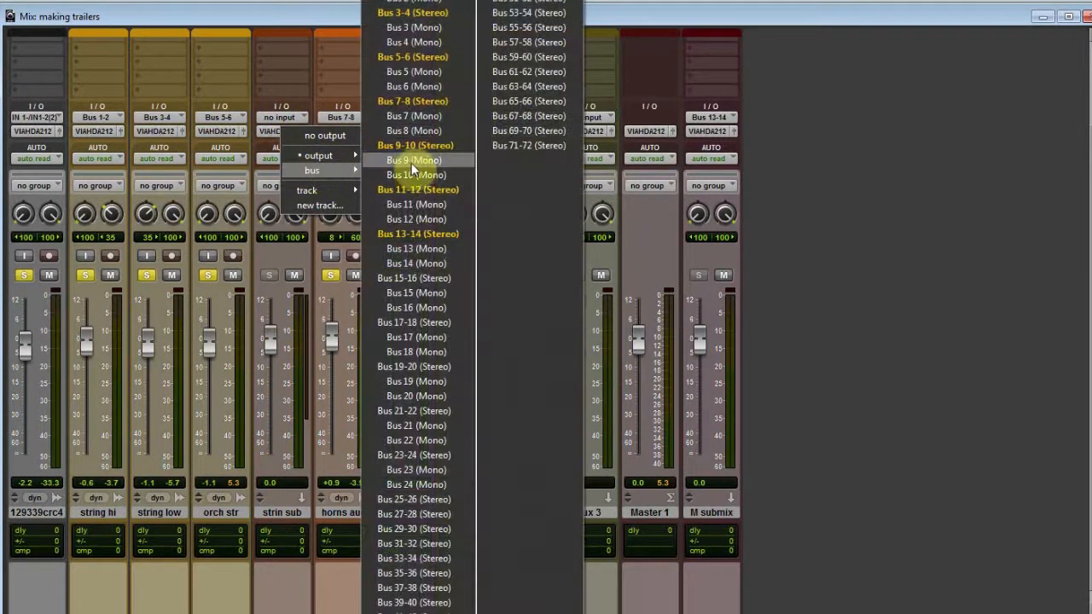
left_click(412, 232)
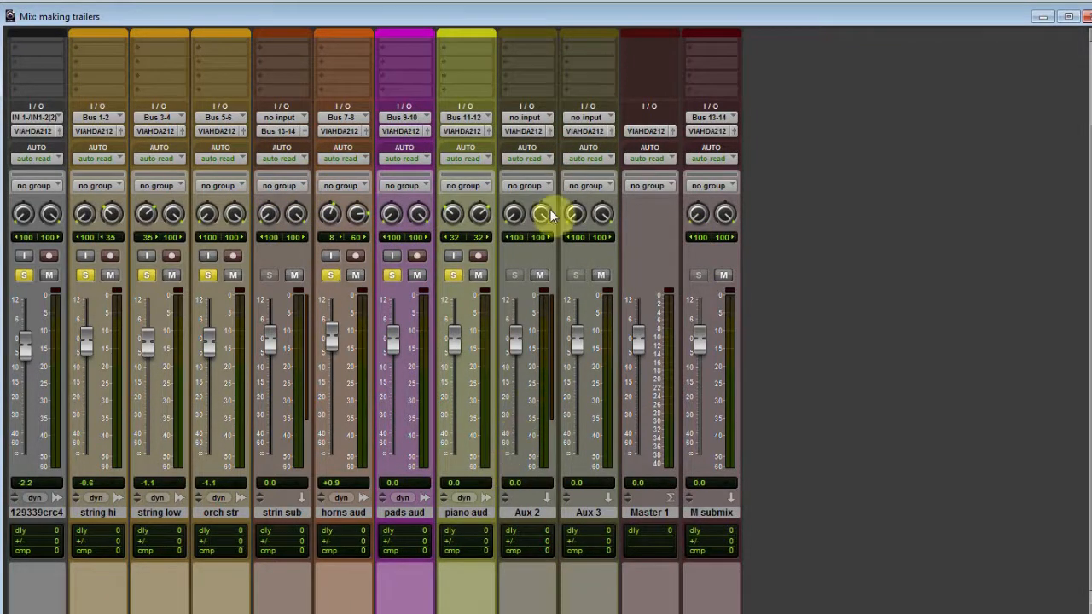
- Route the outputs of Aux 2 and Aux 3 to the stereo Bus 13-14
scroll(551, 218, "up", 3)
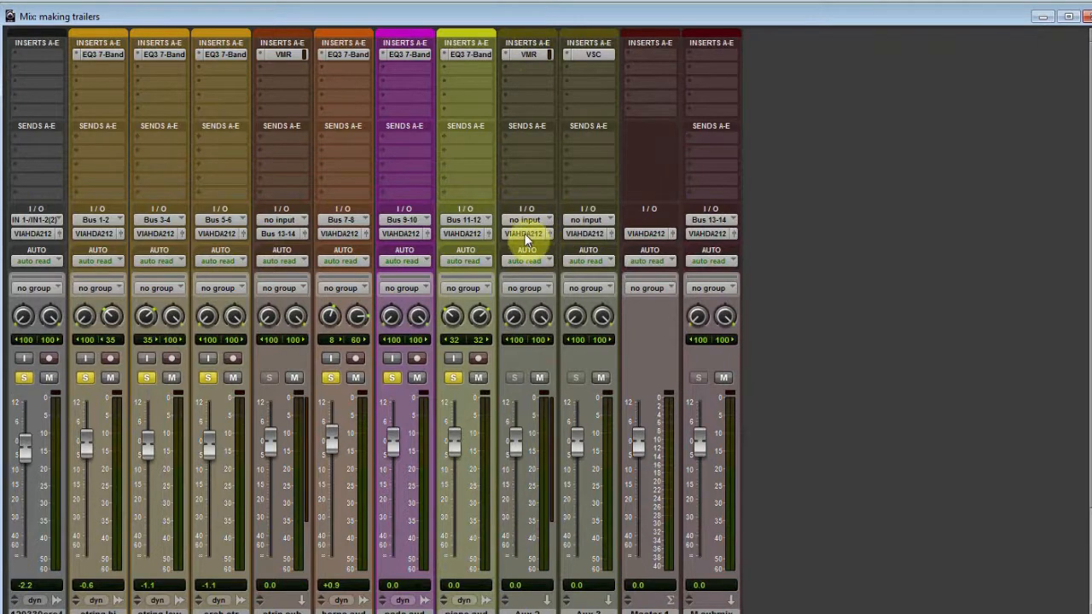
left_click(525, 237)
mouse_move(561, 270)
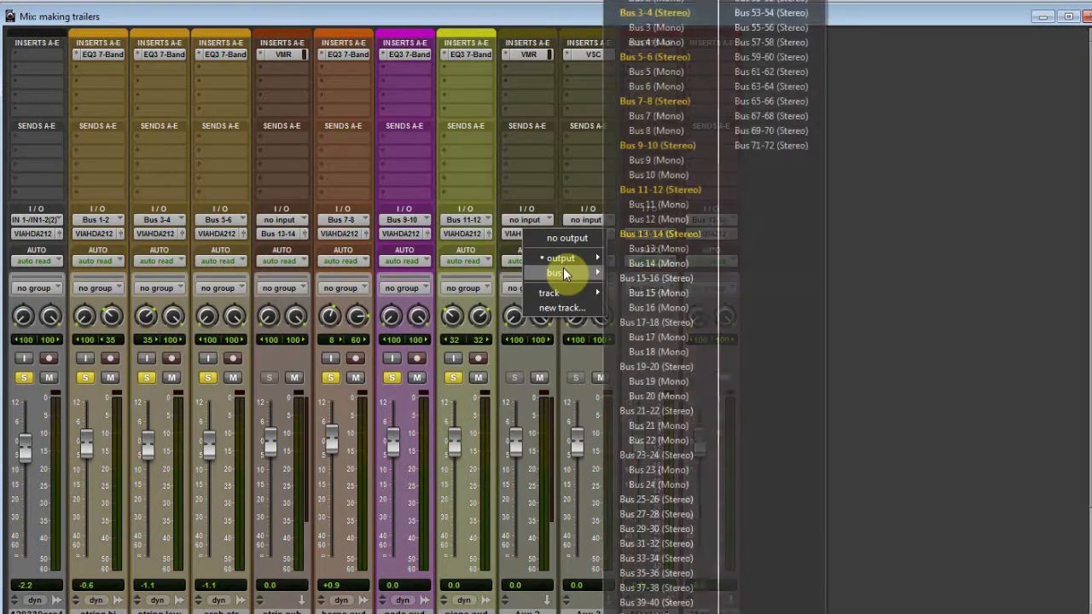
left_click(656, 233)
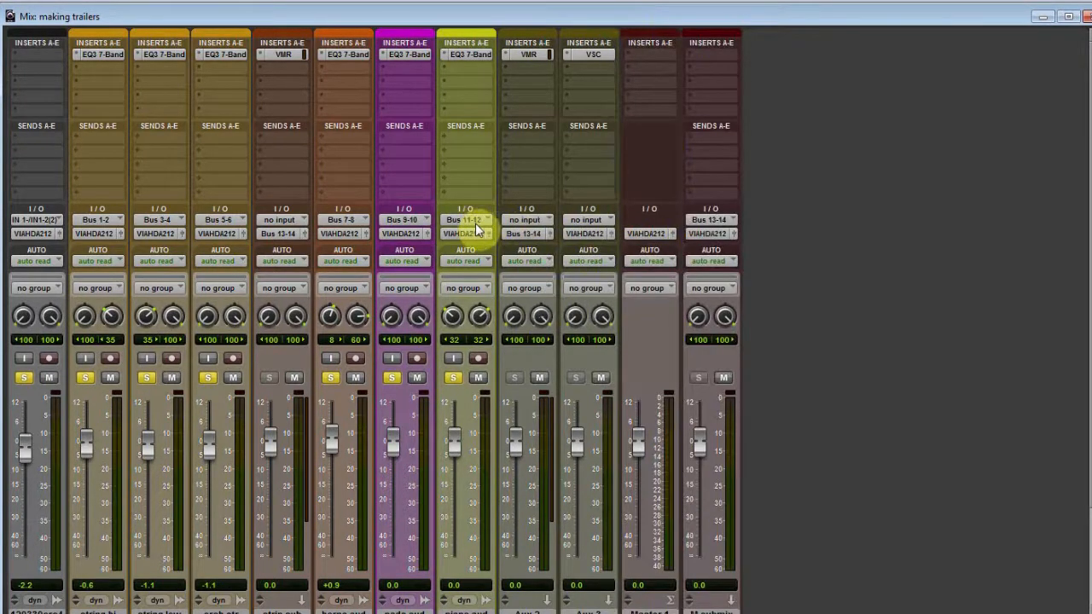
scroll(583, 263, "down", 3)
scroll(573, 188, "up", 3)
left_click(582, 236)
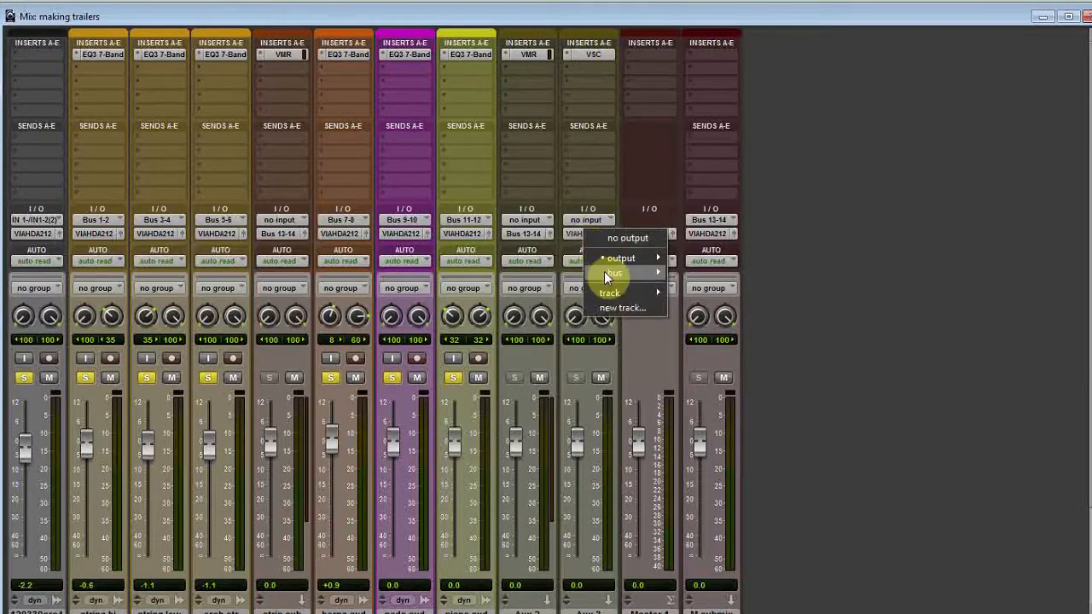
mouse_move(607, 272)
left_click(694, 230)
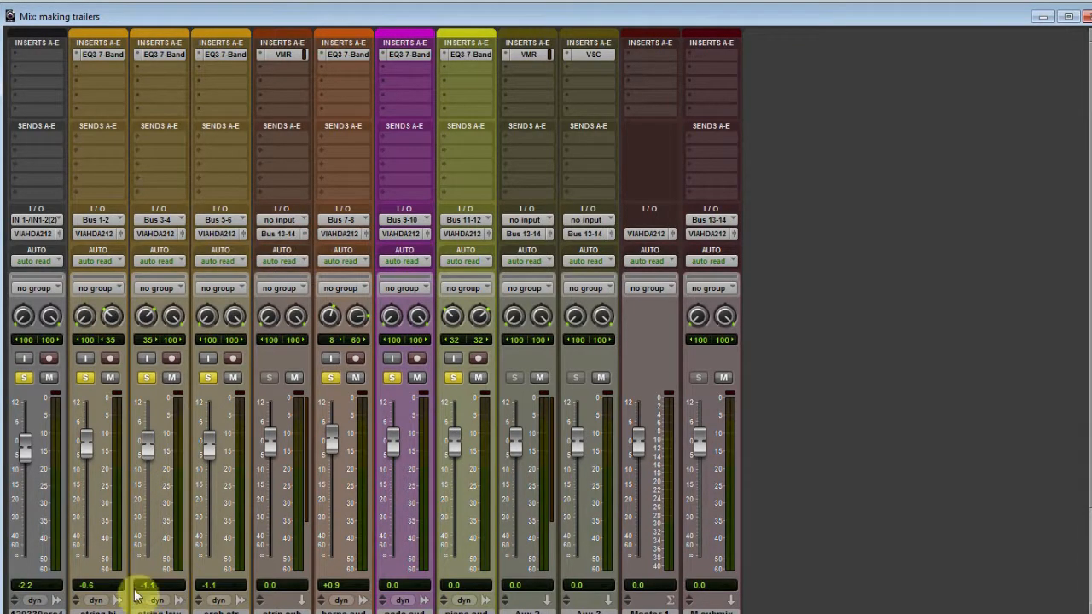
- Select the string hi, string low and orch str tracks and set their inputs to no input
scroll(137, 585, "down", 1)
left_click(98, 580)
left_click(219, 581, "shift")
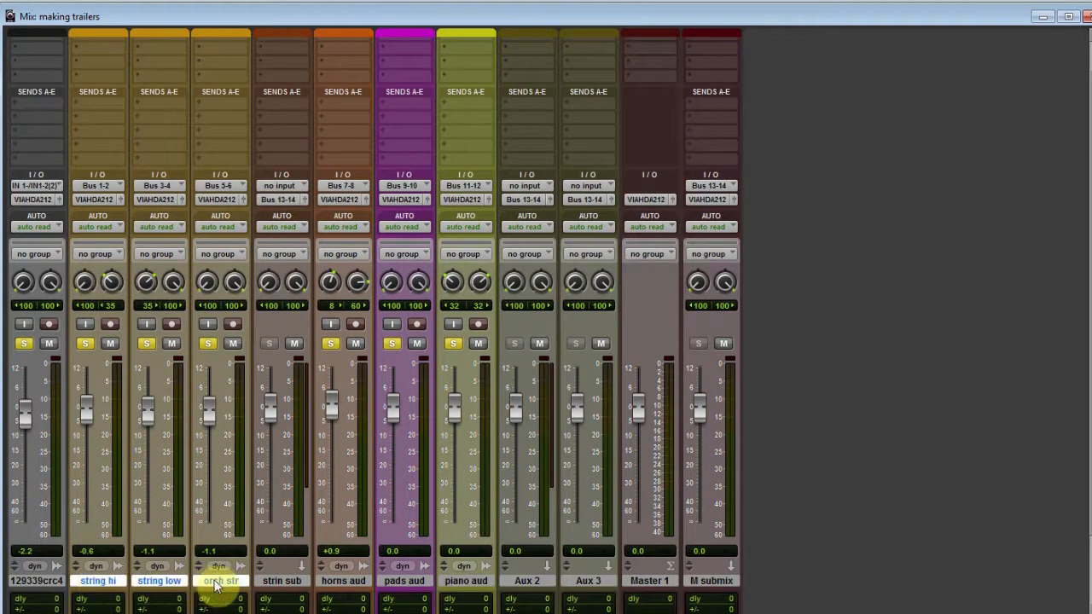
left_click(100, 187)
left_click(146, 188, "alt+shift")
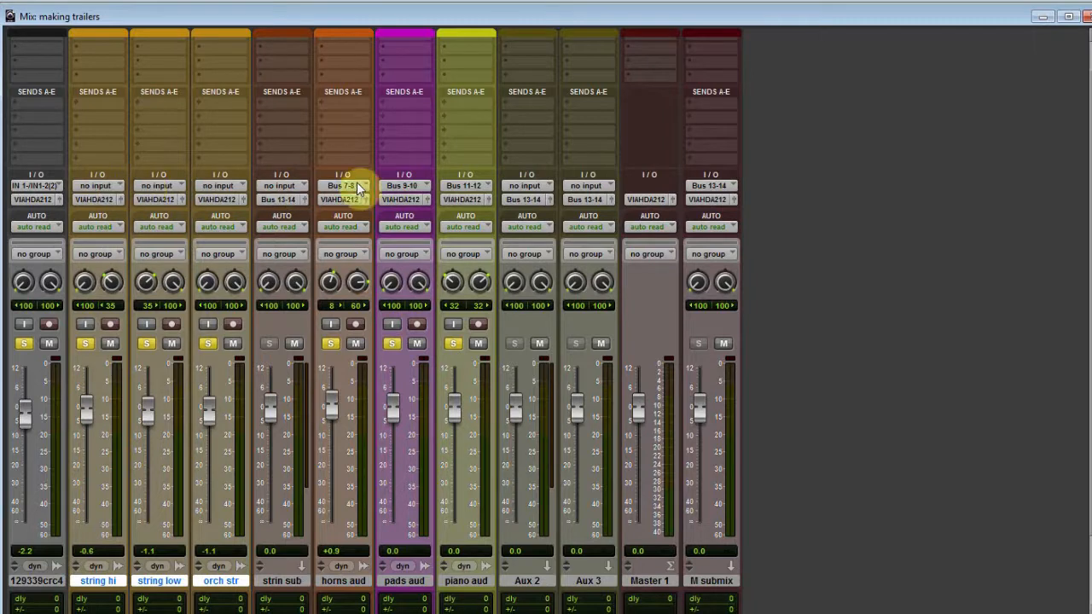
- Set strin sub's input to Bus 1-2 and route the outputs of string hi, string low and orch str to Bus 1-2
left_click(285, 188)
mouse_move(320, 241)
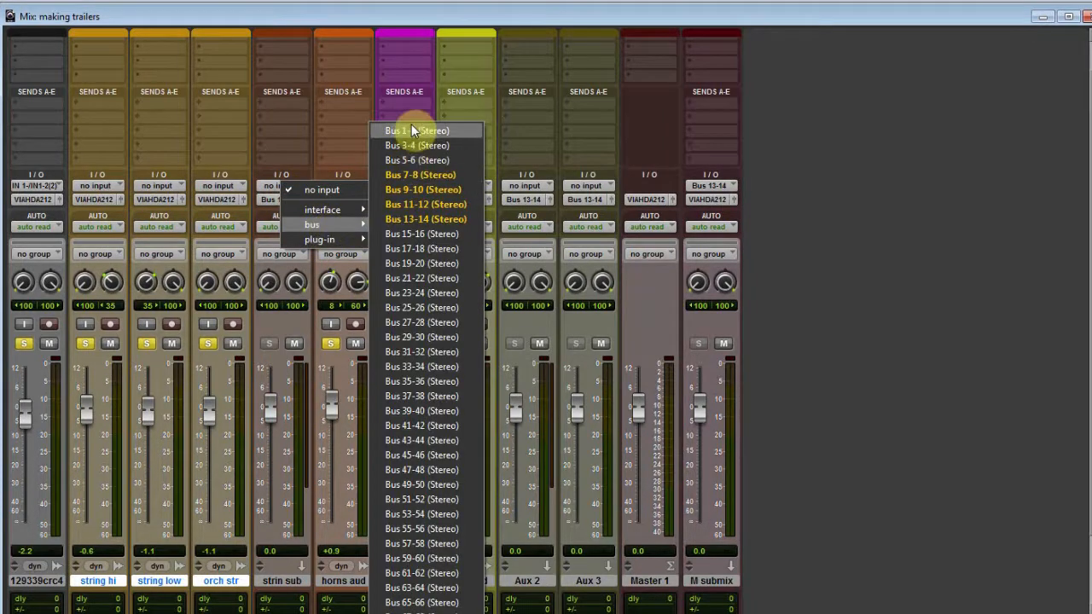
left_click(409, 128)
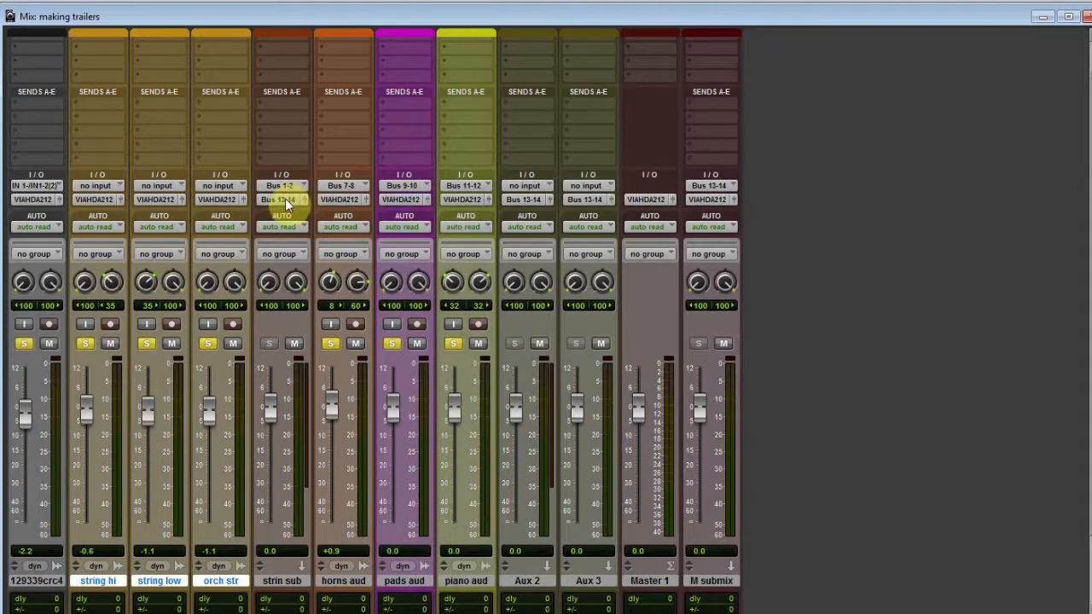
left_click(99, 201)
mouse_move(134, 238)
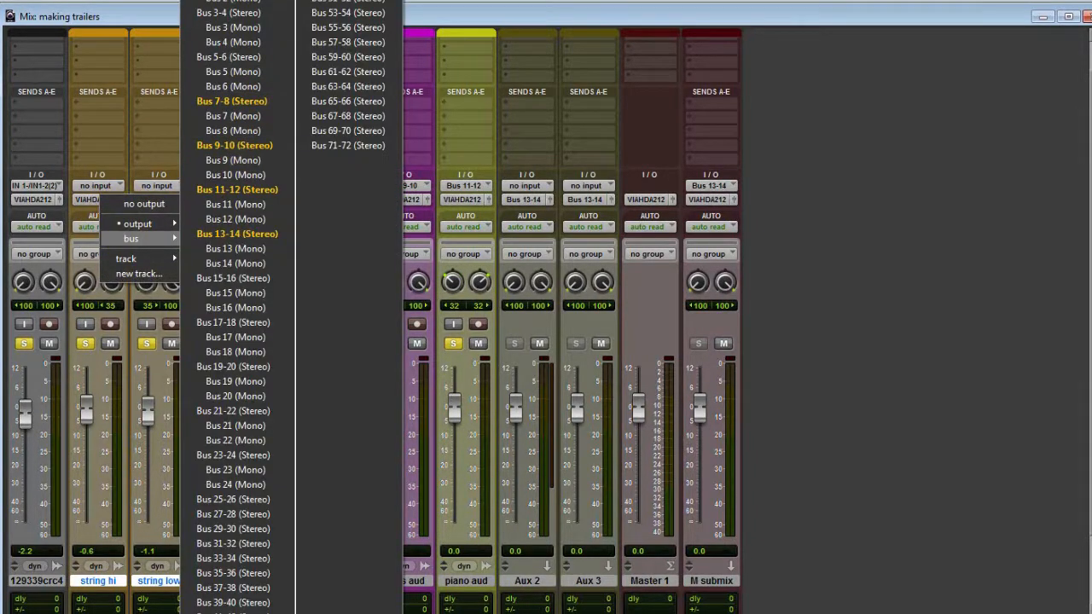
left_click(229, 0, "alt+shift")
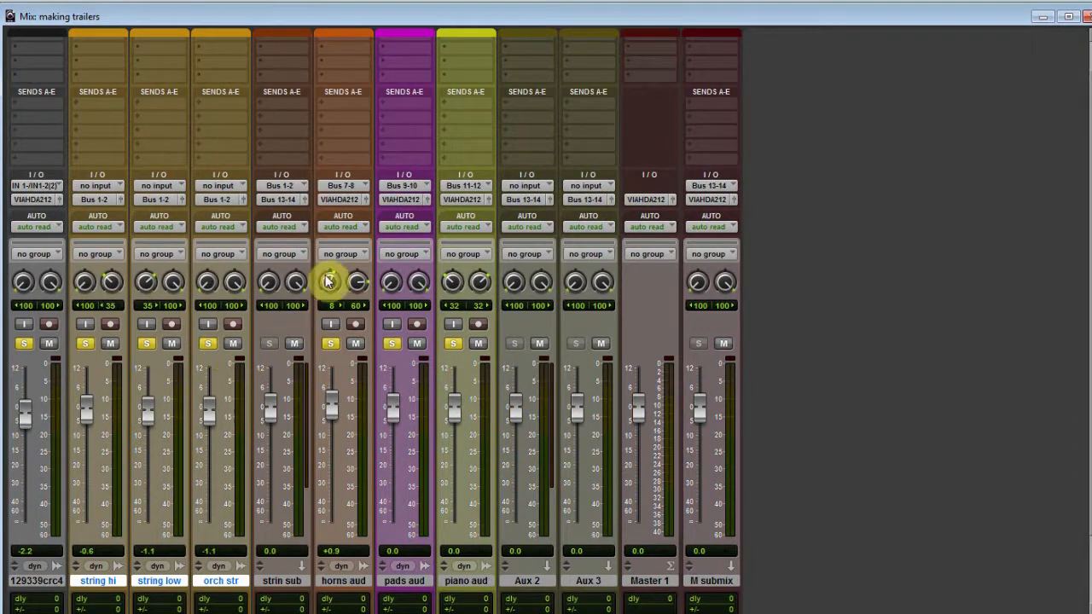
- Set the horns aud input to Bus 3-4 and the pads aud input to Bus 5-6
left_click(339, 189)
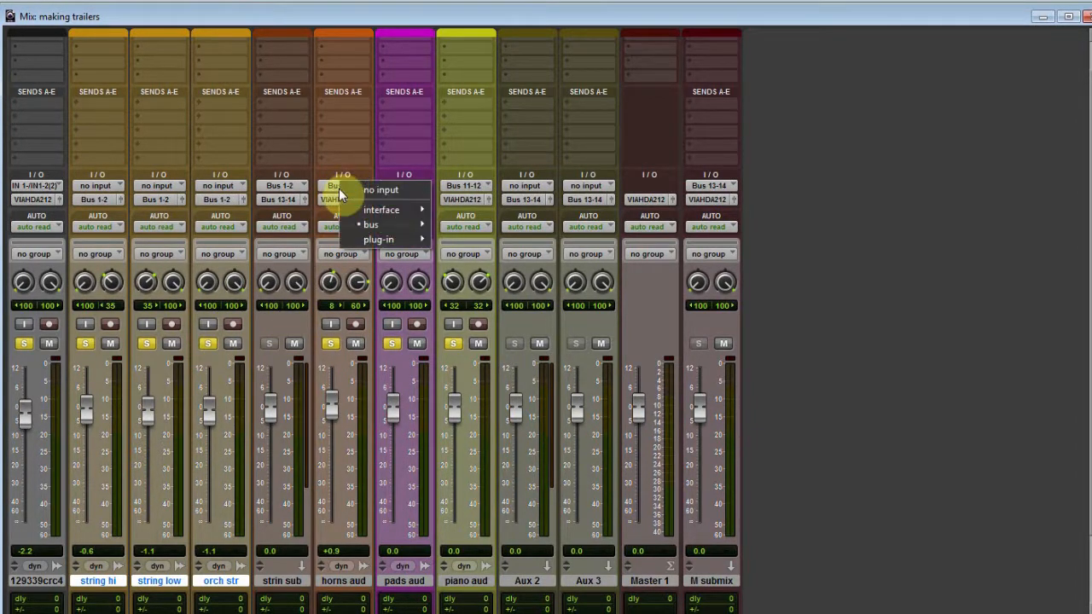
mouse_move(389, 226)
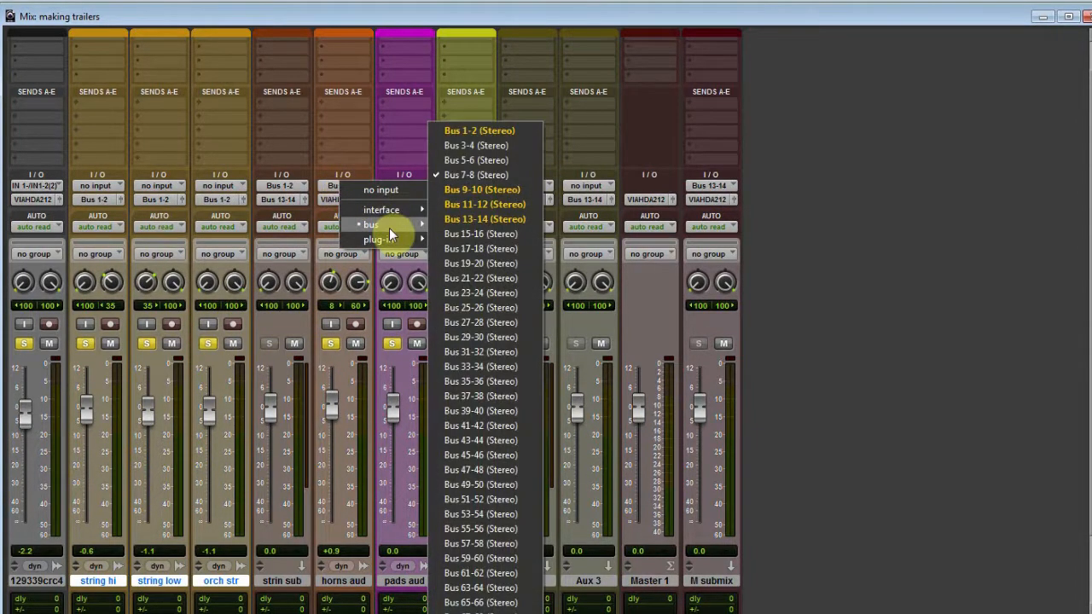
left_click(456, 147)
left_click(402, 185)
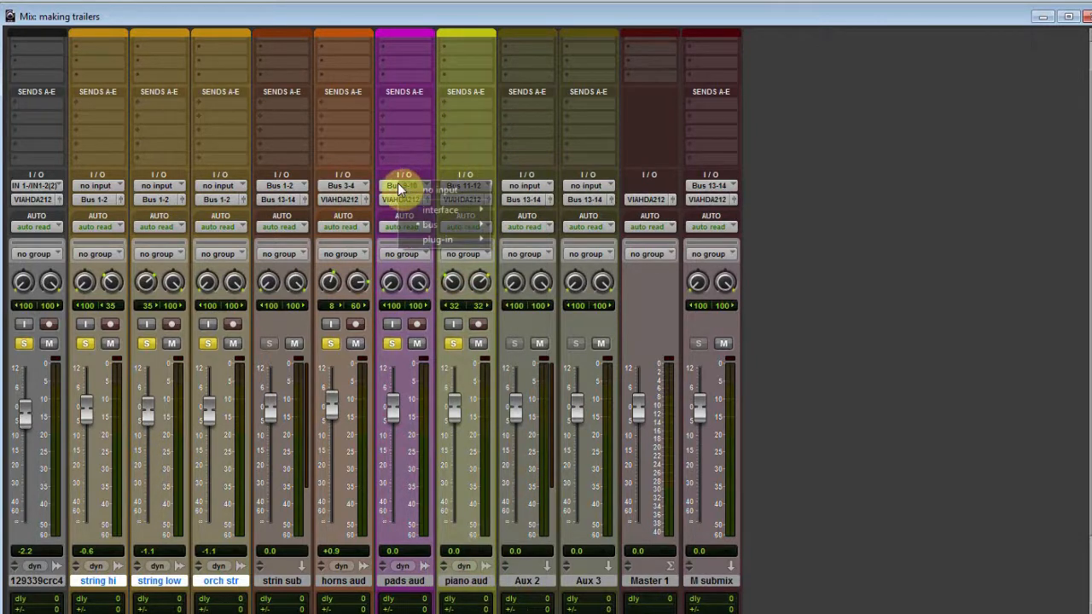
mouse_move(438, 225)
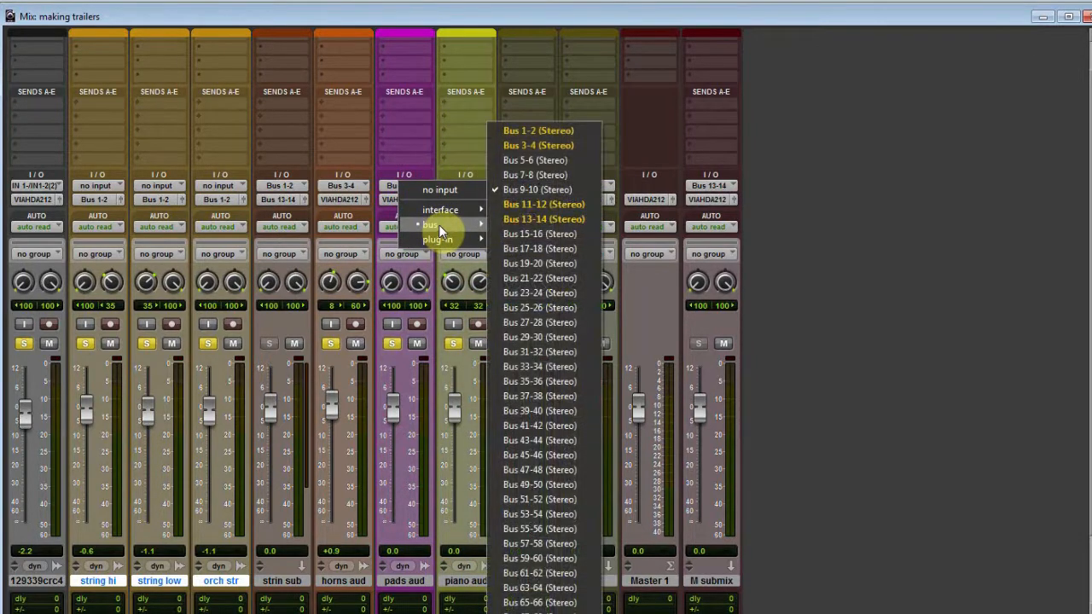
left_click(531, 167)
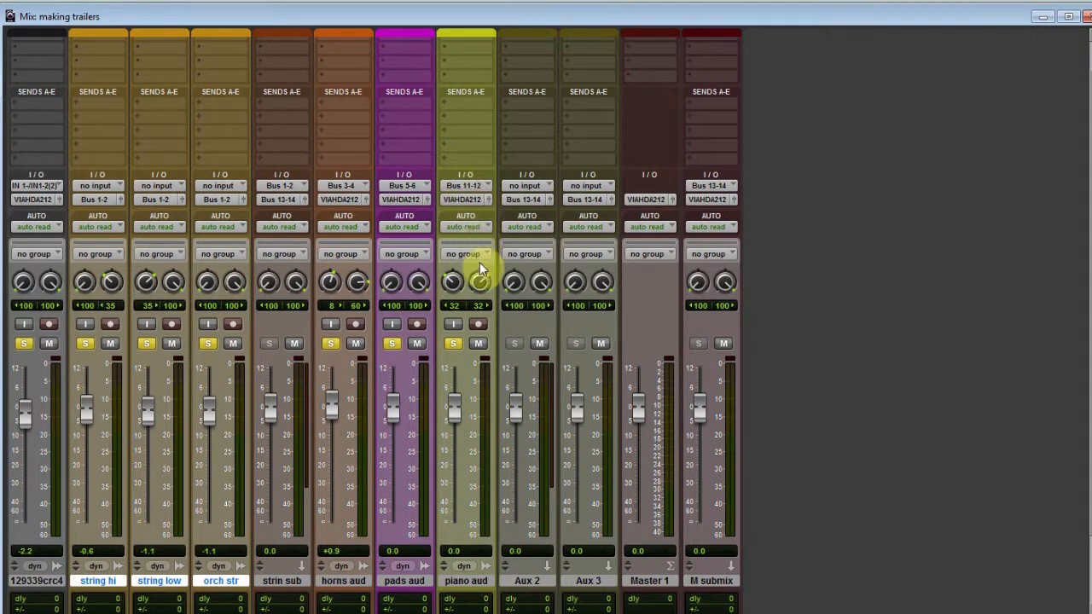
- Set the piano aud track's input to no input
left_click(467, 189)
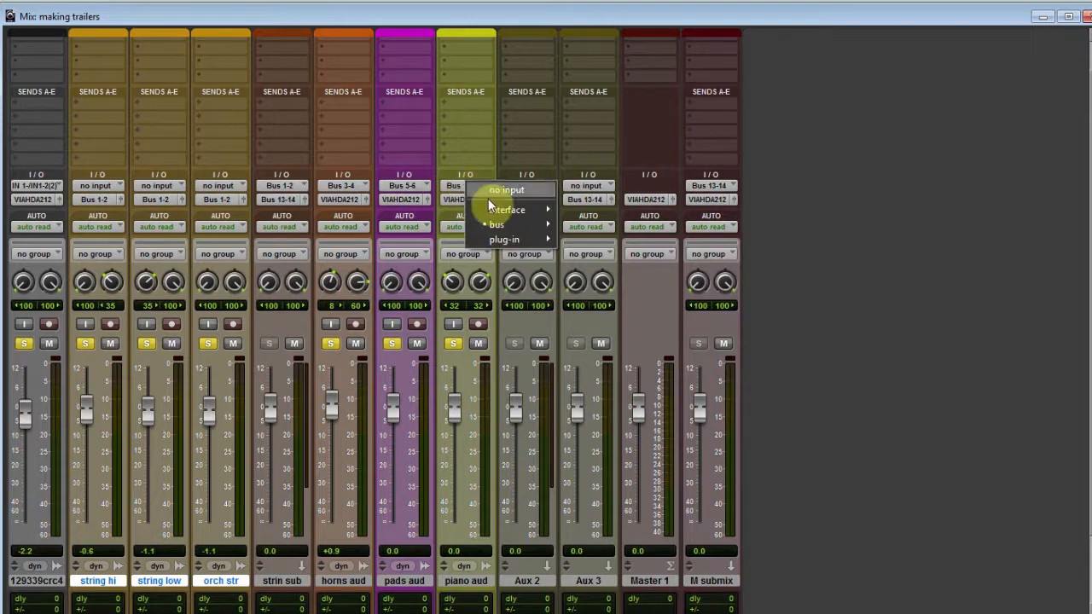
mouse_move(503, 223)
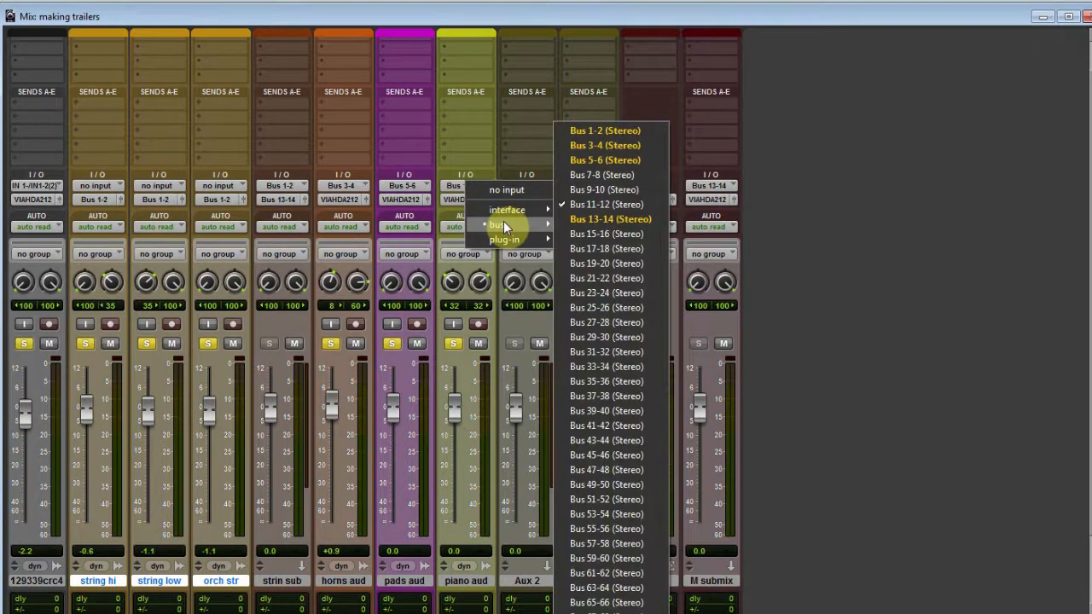
left_click(741, 88)
left_click(450, 185)
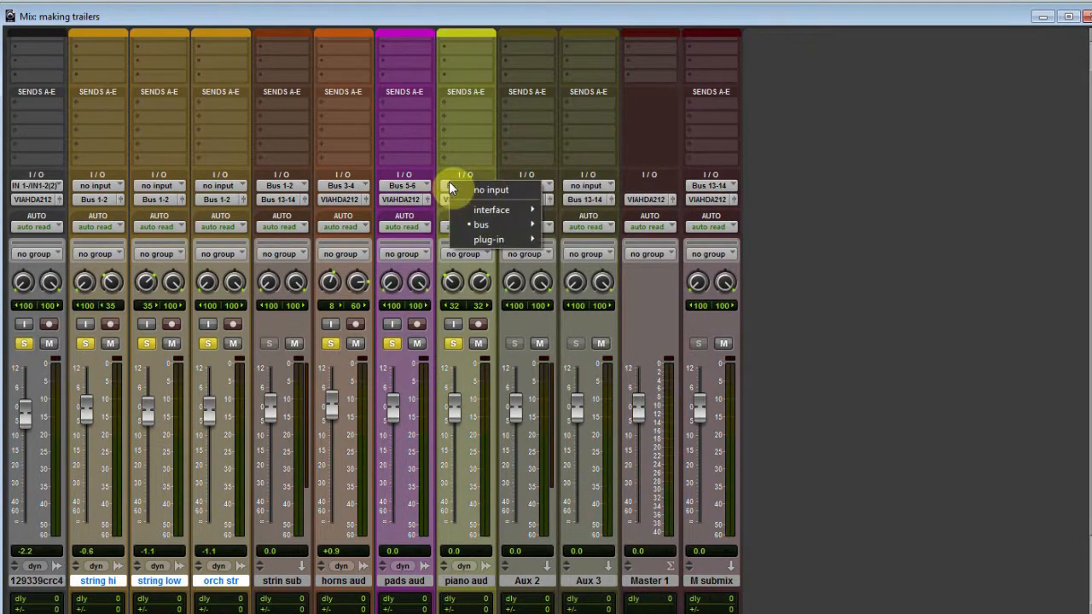
left_click(493, 190)
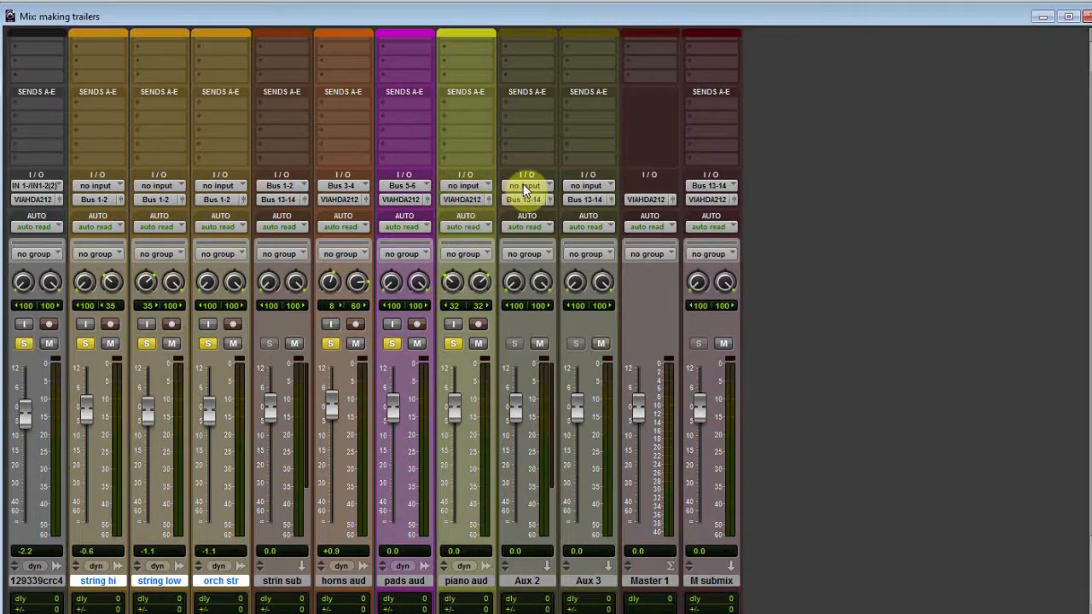
- Set Aux 2's input to the stereo Bus 7-8 and Aux 3's input to the stereo Bus 9-10
left_click(525, 186)
mouse_move(558, 220)
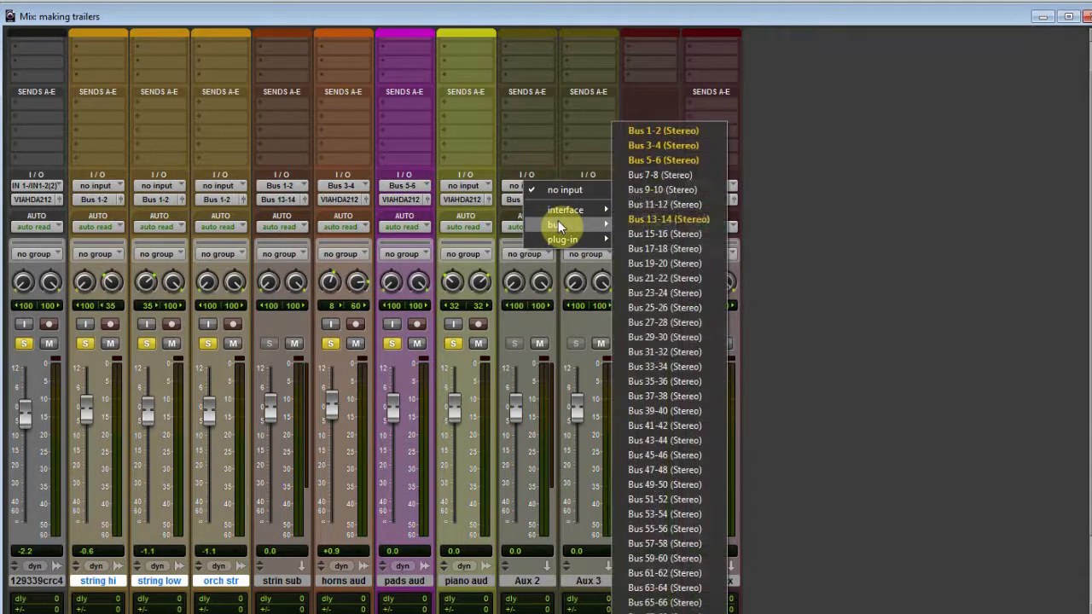
left_click(660, 181)
left_click(586, 187)
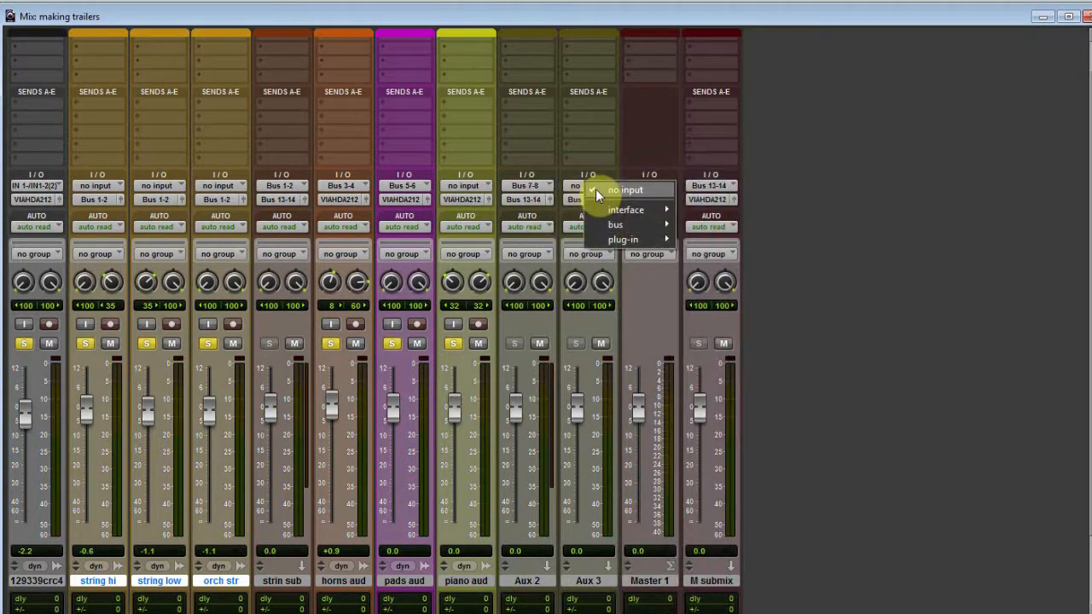
mouse_move(619, 220)
left_click(715, 193)
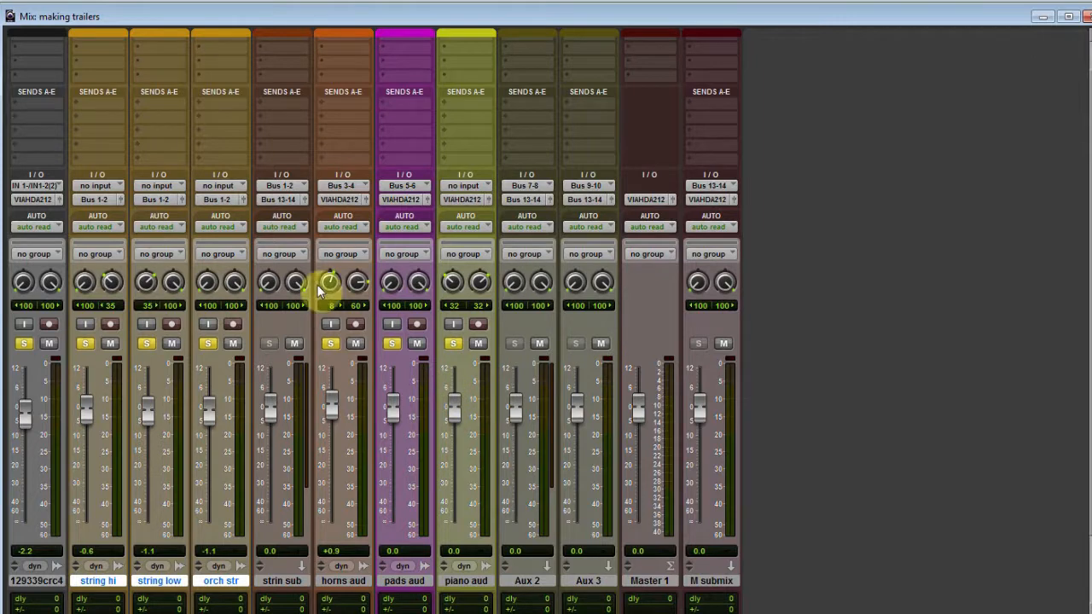
- Insert the multichannel FG-X Virtual Mastering Console in M submix's first insert slot and close its window
scroll(787, 245, "up", 2)
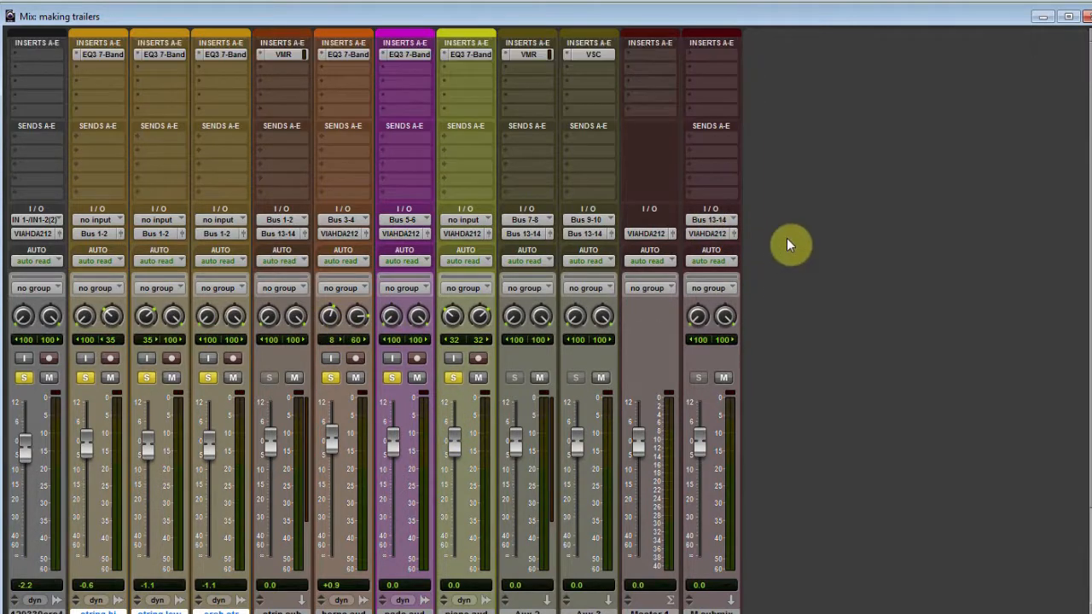
left_click(707, 55)
mouse_move(743, 80)
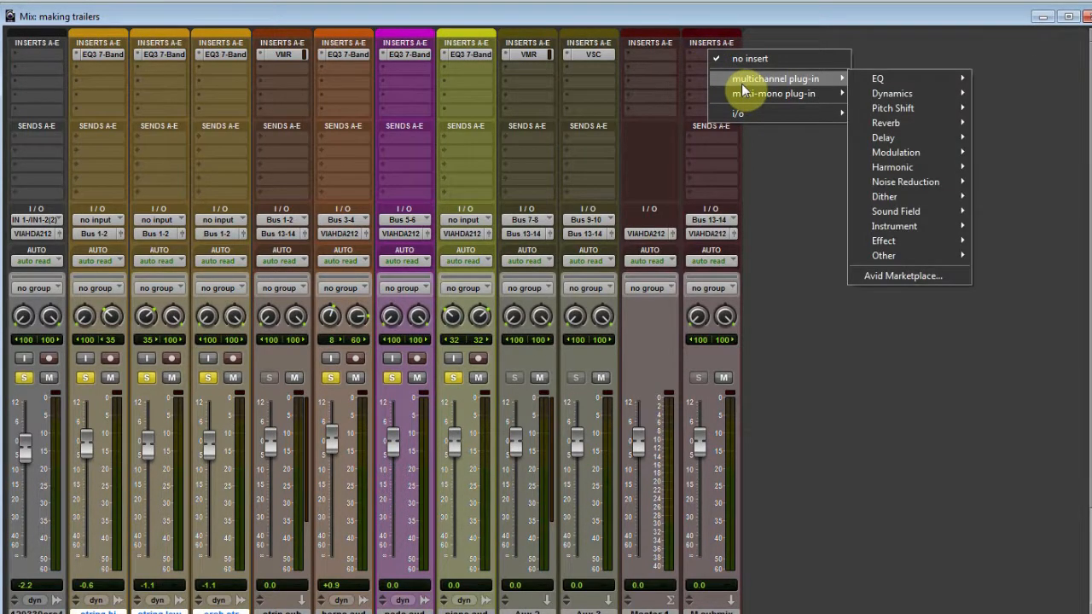
mouse_move(881, 80)
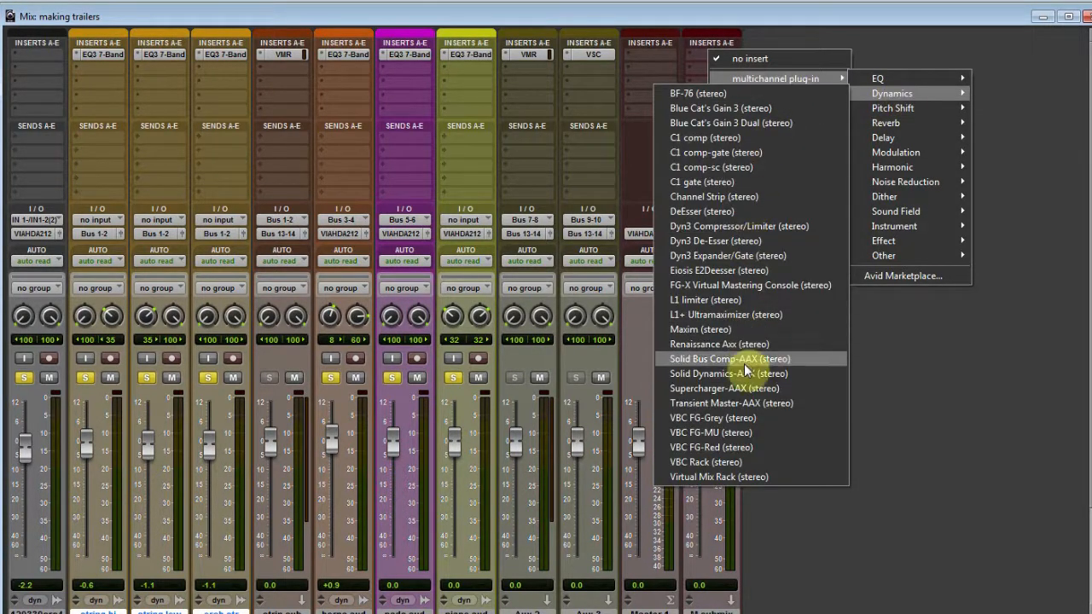
left_click(741, 285)
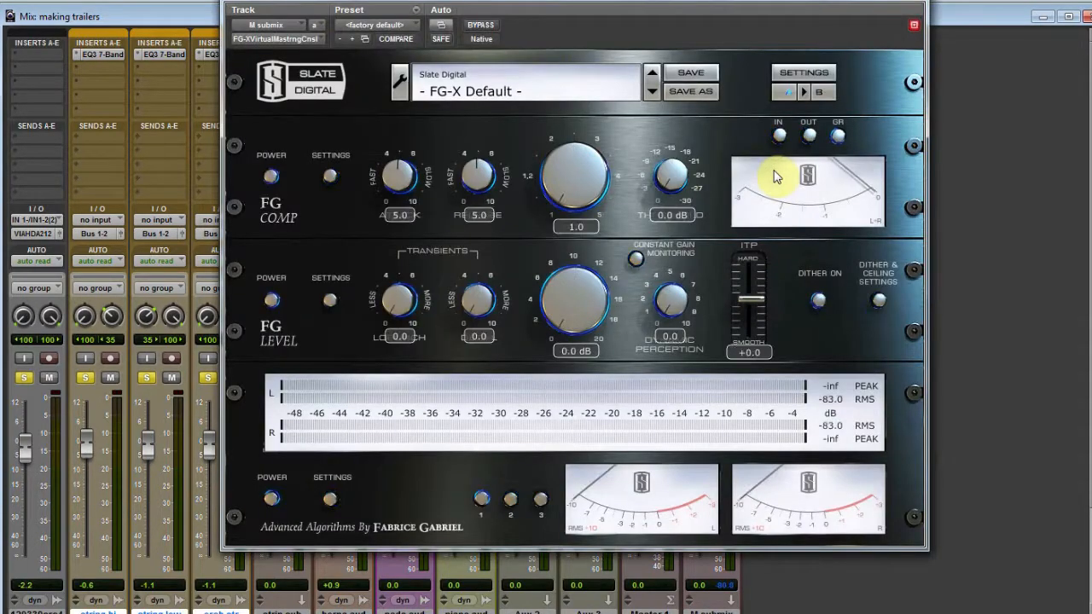
left_click_drag(808, 1, 852, 91)
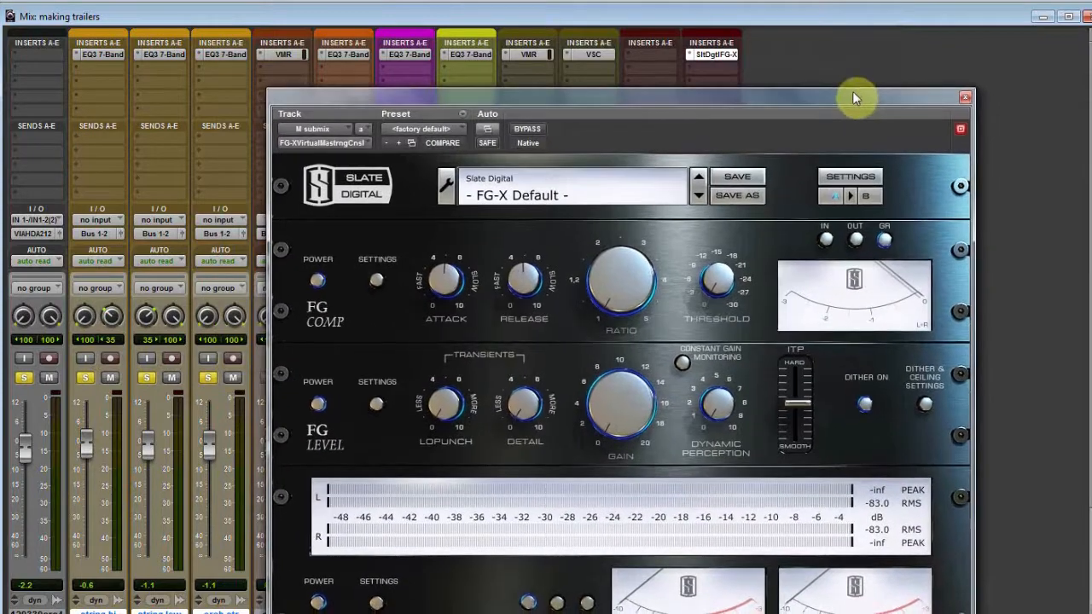
left_click(962, 100)
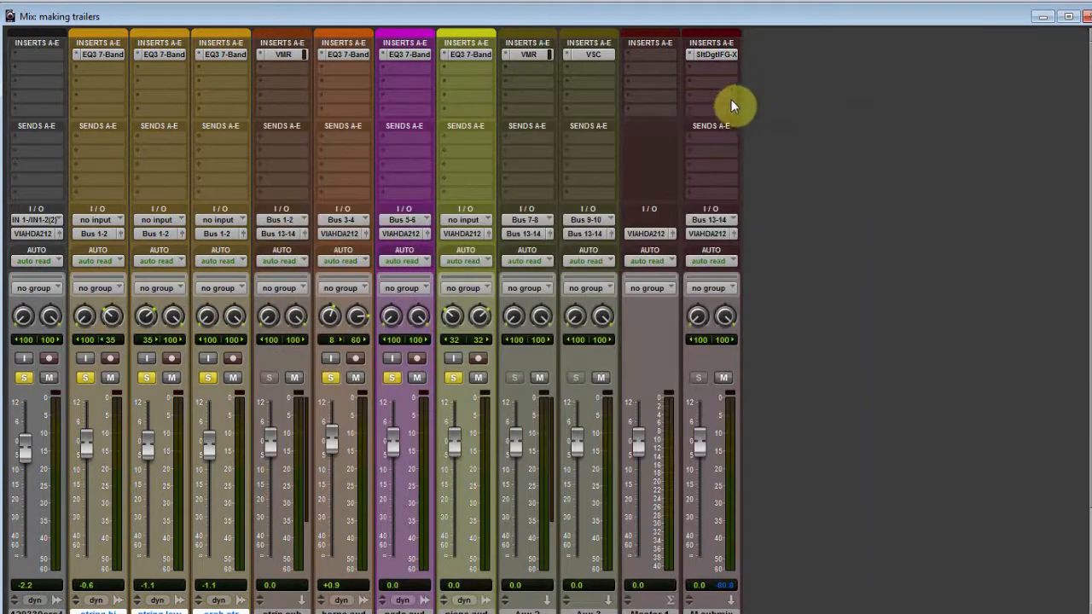
- Add the stereo S1 Imager to M submix's second insert slot and close its window
left_click(700, 67)
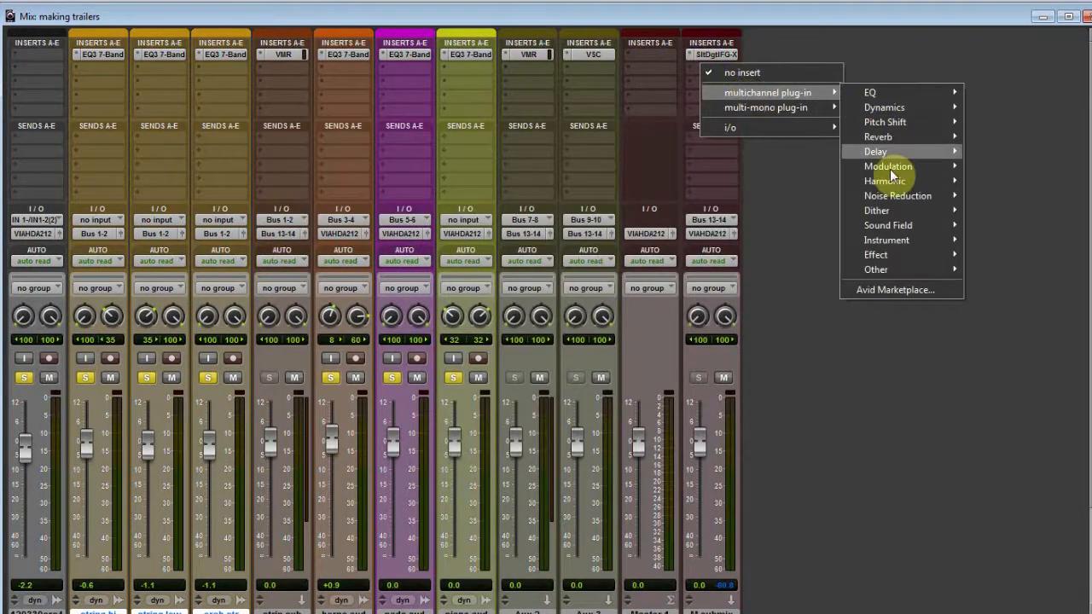
mouse_move(897, 226)
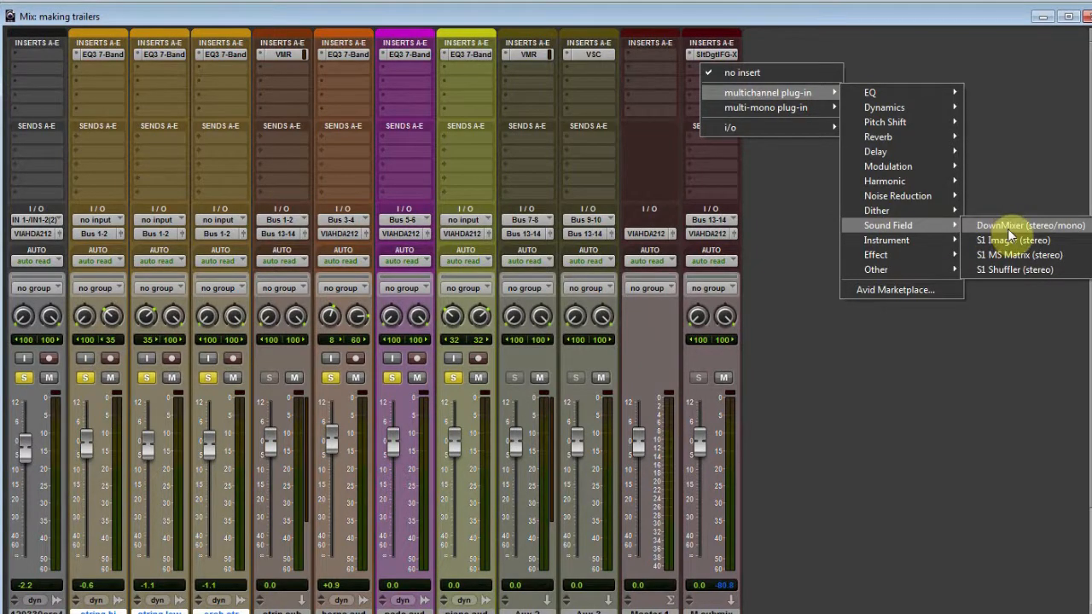
left_click(1054, 243)
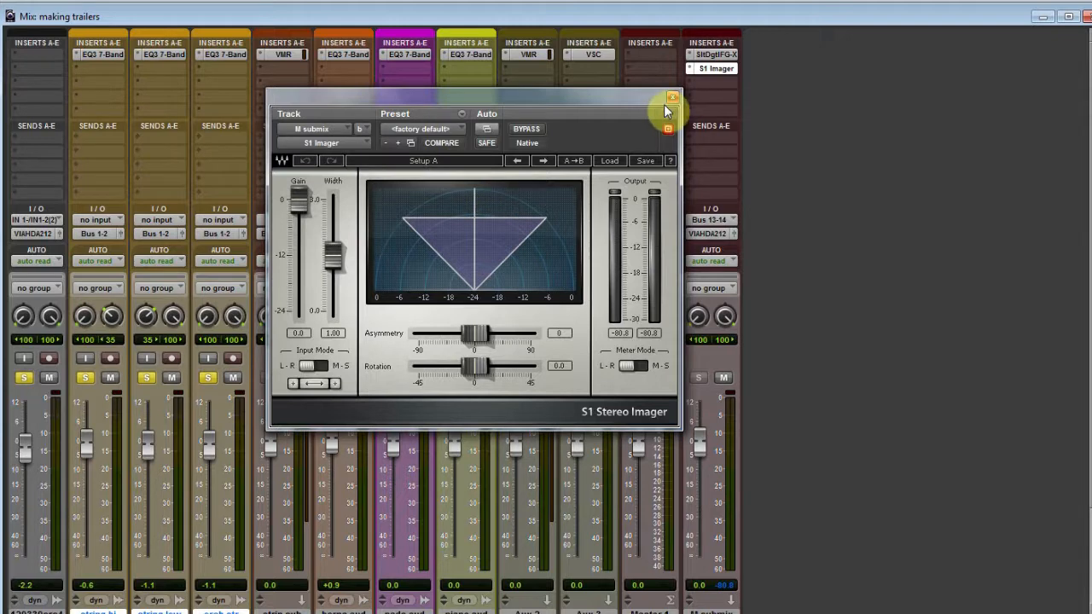
left_click(671, 99)
- Insert the stereo L1 limiter on Master 1 with threshold -0.3 and output ceiling -0.1
left_click(633, 53)
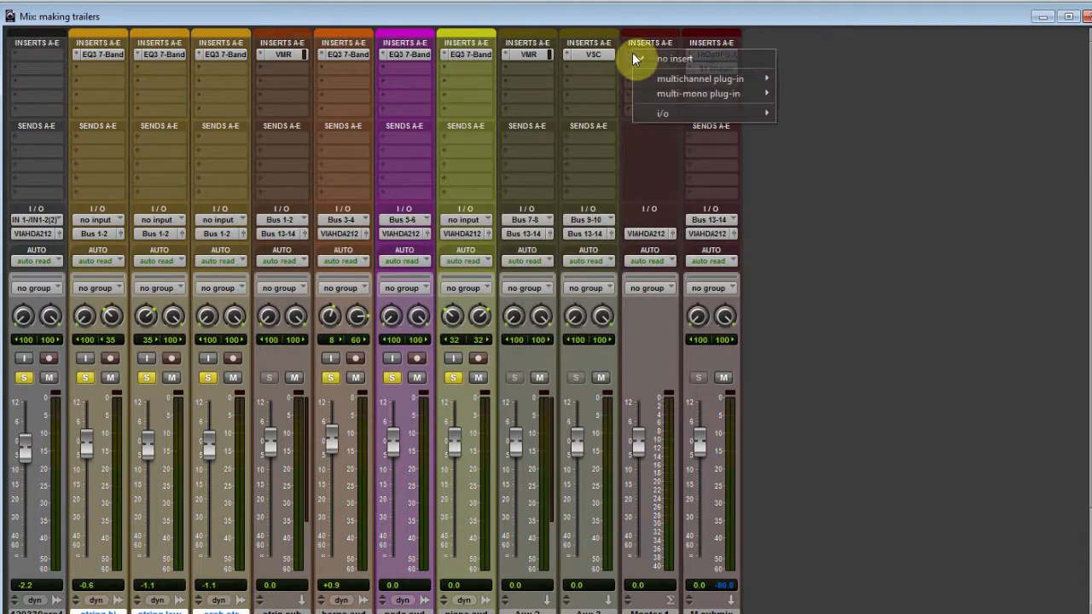
mouse_move(665, 83)
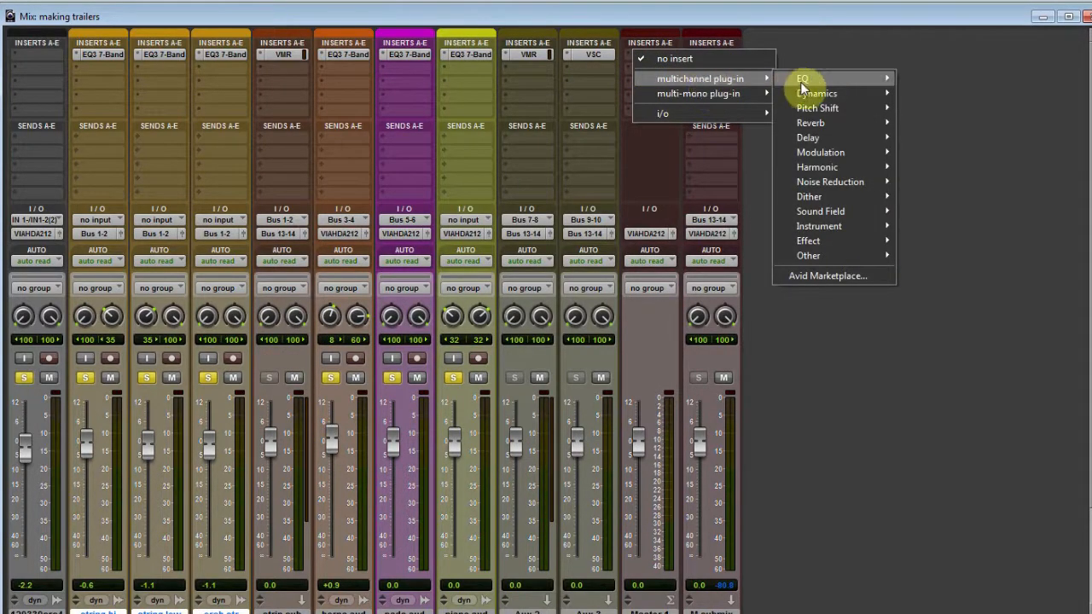
mouse_move(807, 93)
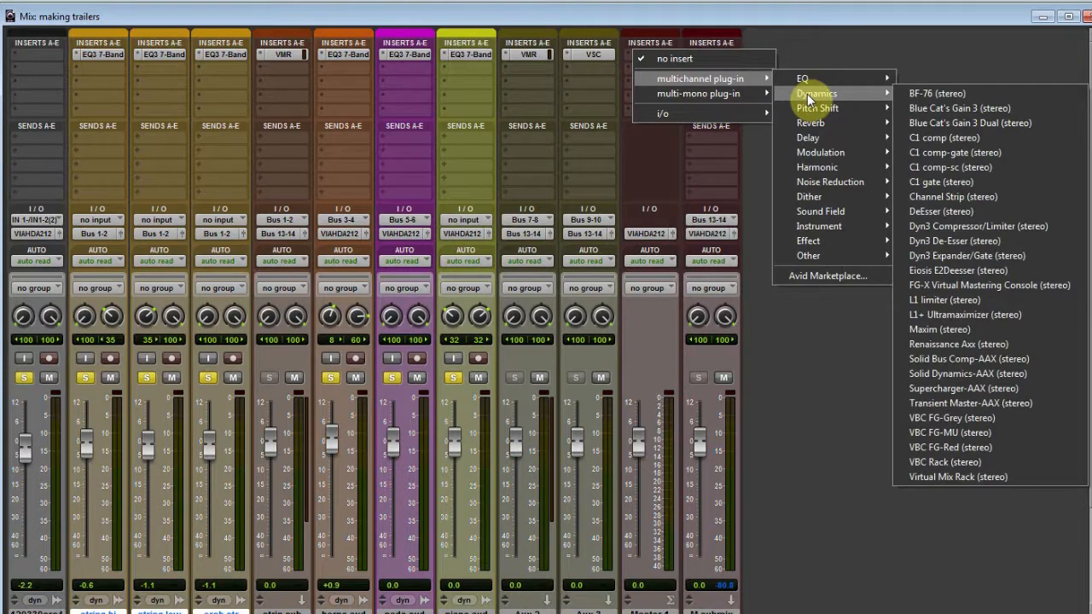
left_click(970, 298)
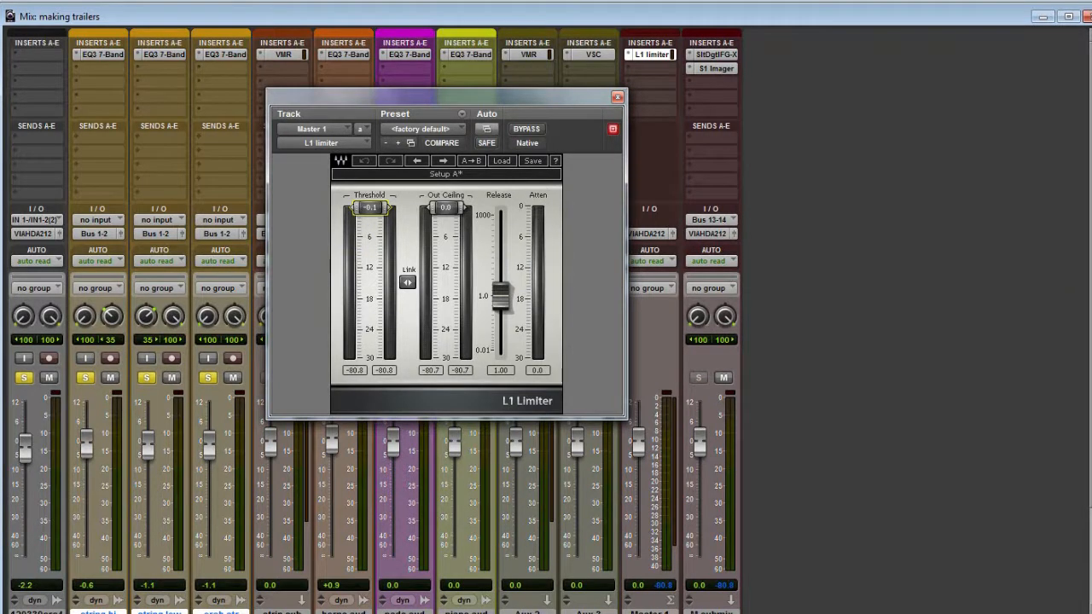
left_click_drag(374, 211, 374, 212)
left_click_drag(457, 210, 457, 212)
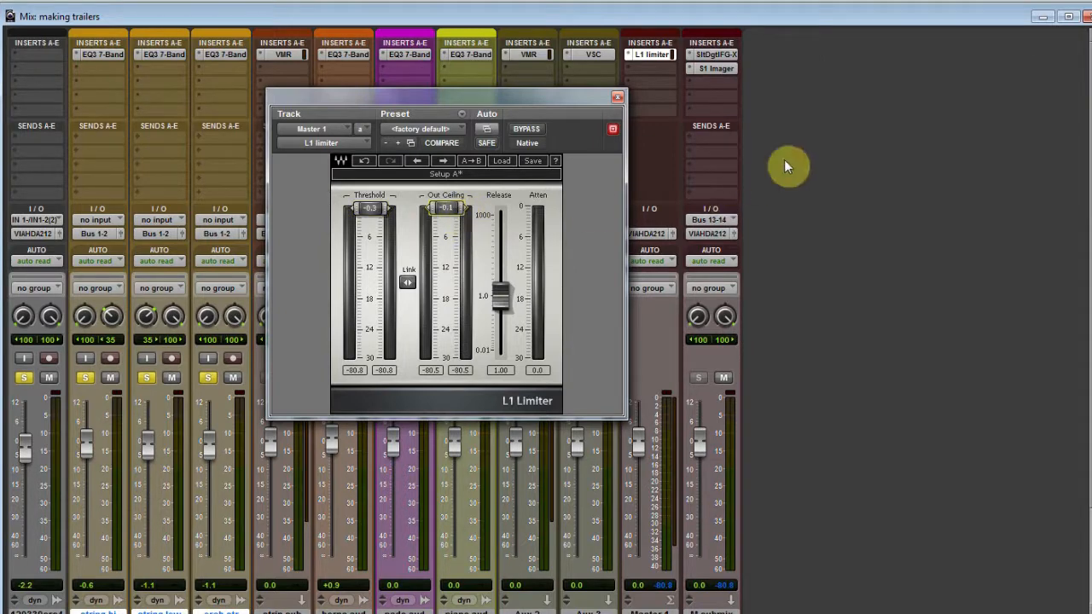
left_click(617, 96)
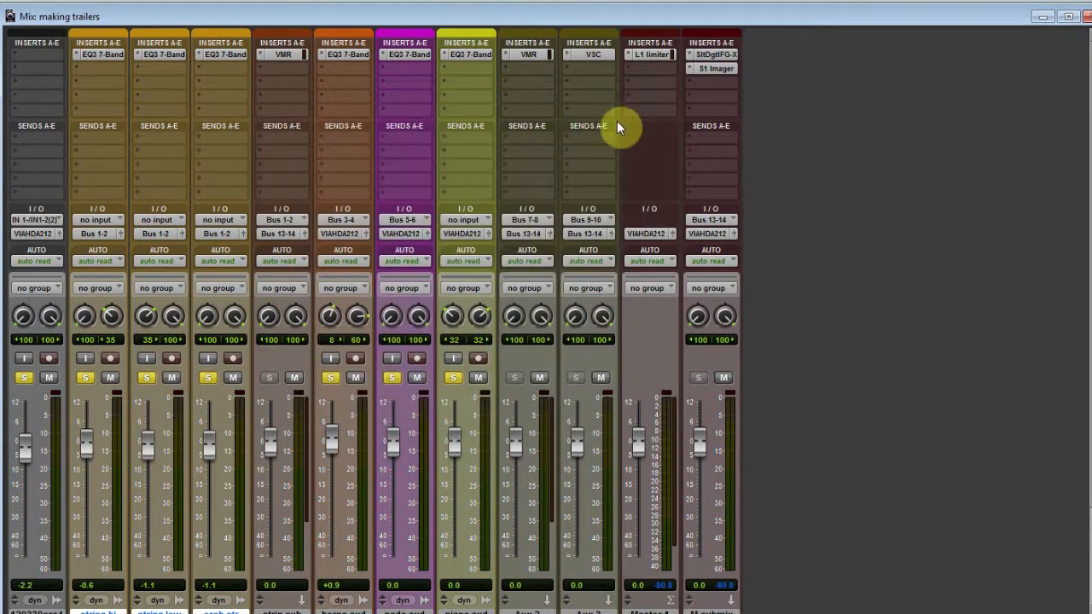
left_click(643, 55)
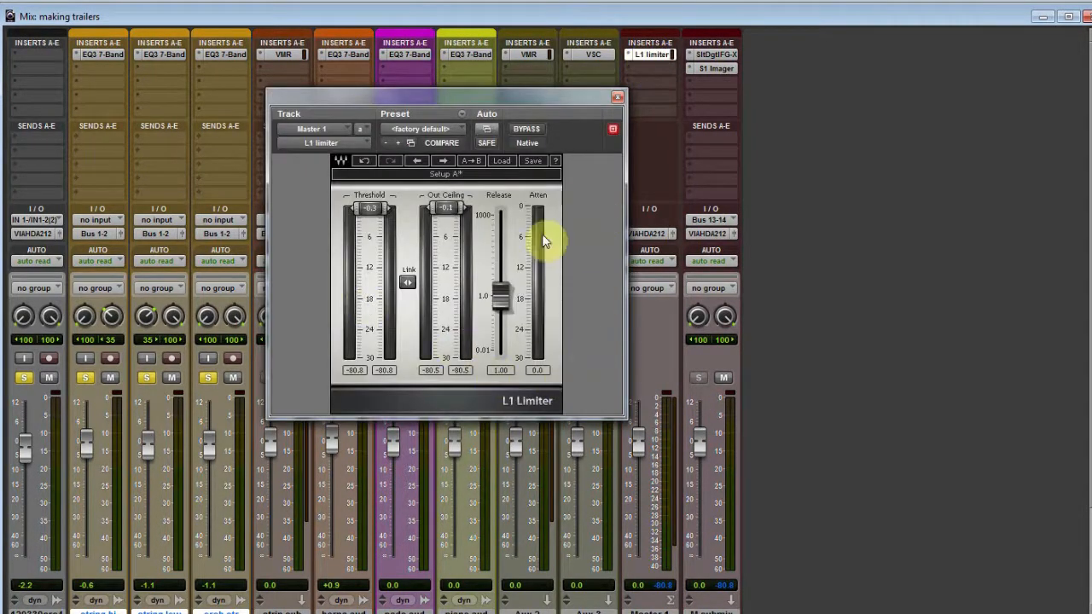
left_click(616, 97)
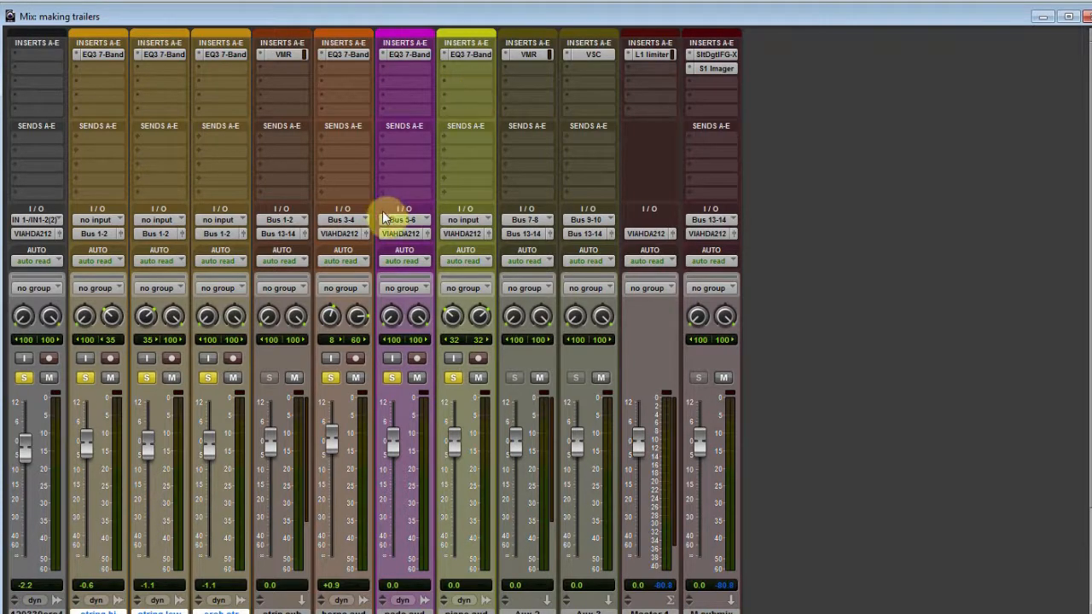
- Load the FG-73 preamp into slot A of strin sub's Virtual Mix Rack and raise its virtual drive to about 58 dB
left_click(282, 55)
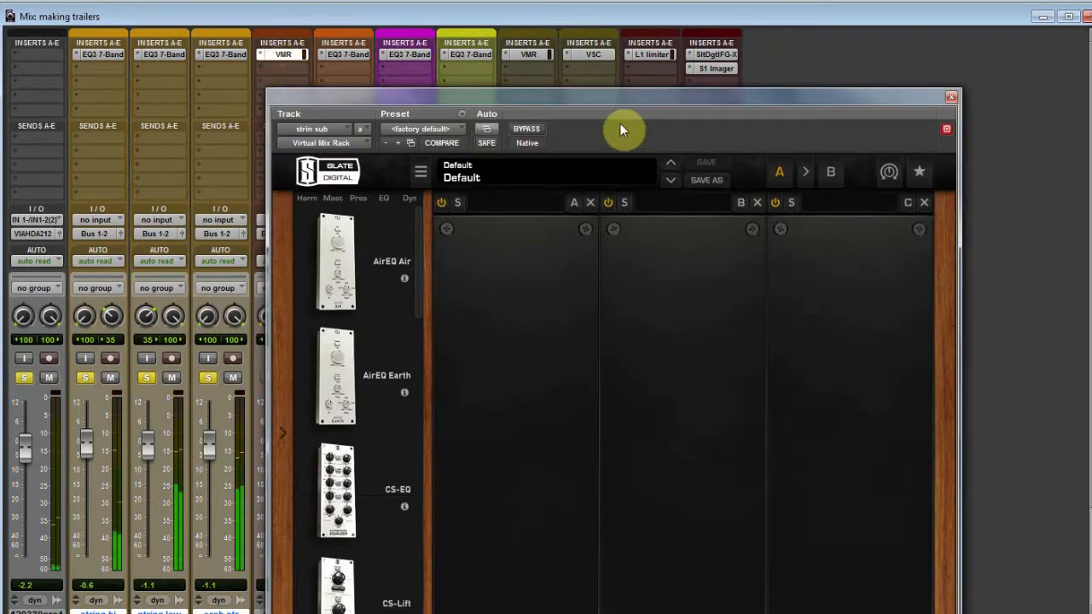
left_click_drag(623, 100, 587, 0)
left_click_drag(378, 153, 382, 353)
left_click_drag(299, 280, 452, 256)
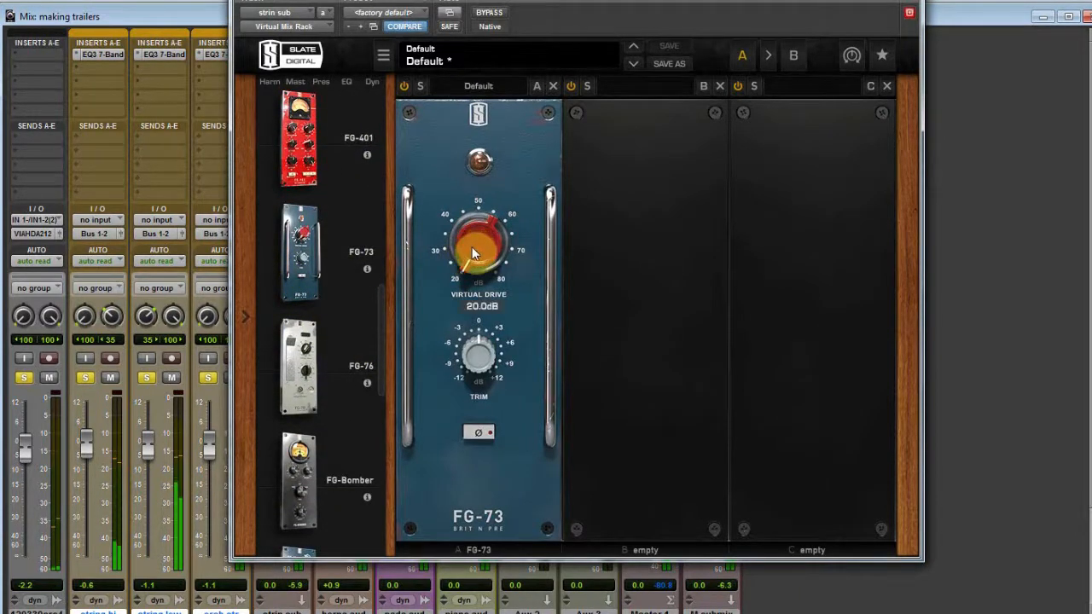
left_click(493, 149)
left_click_drag(493, 149, 625, 34)
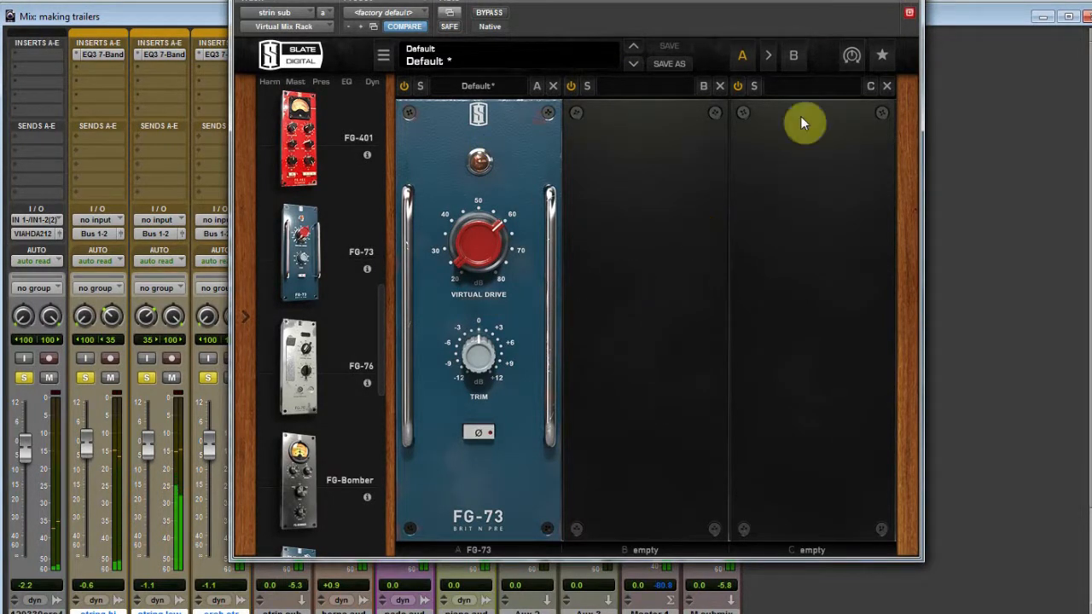
left_click(909, 12)
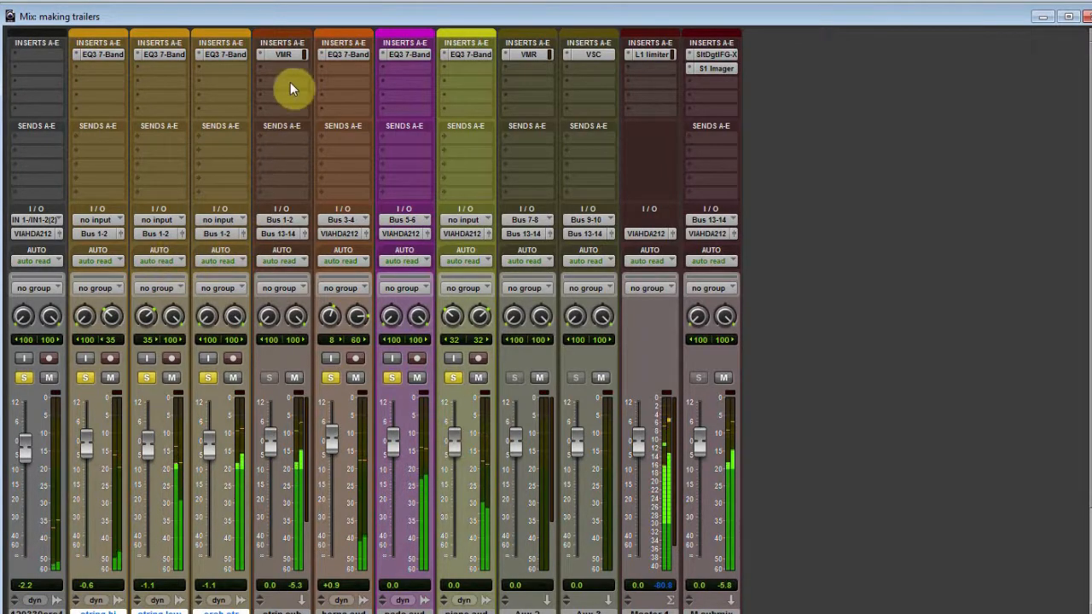
- Reopen strin sub's Virtual Mix Rack and remove the FG-73 module from slot A
left_click(287, 54)
mouse_move(490, 235)
left_mouse_down()
mouse_move(496, 158)
mouse_move(486, 247)
left_mouse_up()
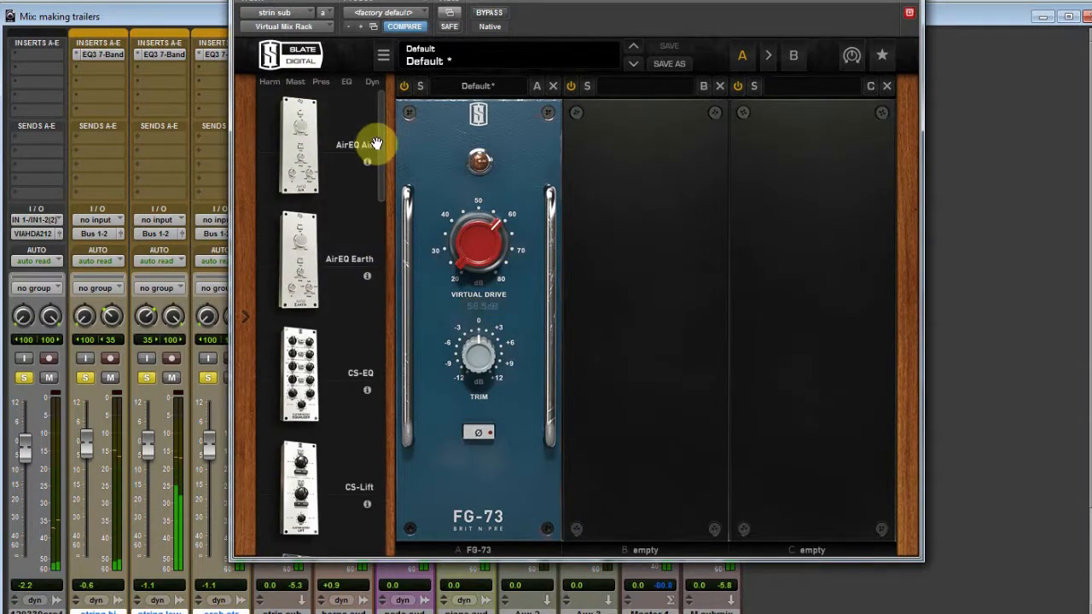
left_click(552, 86)
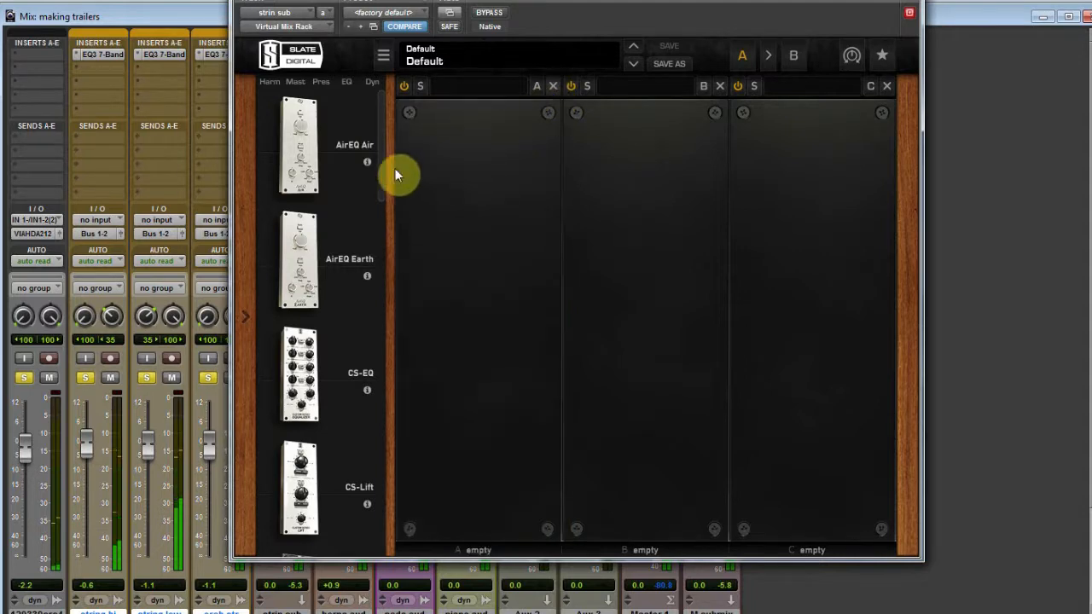
- Load VCC MixBuss into slot A of strin sub's rack, select the US A console and lower its input slightly
left_click_drag(382, 159, 392, 507)
left_click_drag(304, 497, 465, 288)
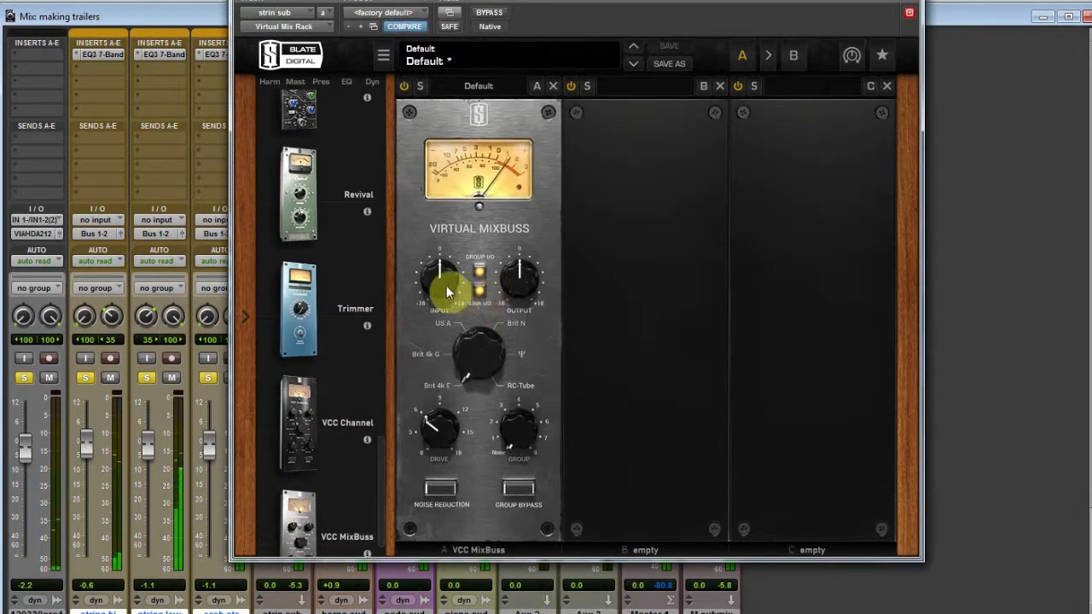
left_click_drag(474, 353, 437, 289)
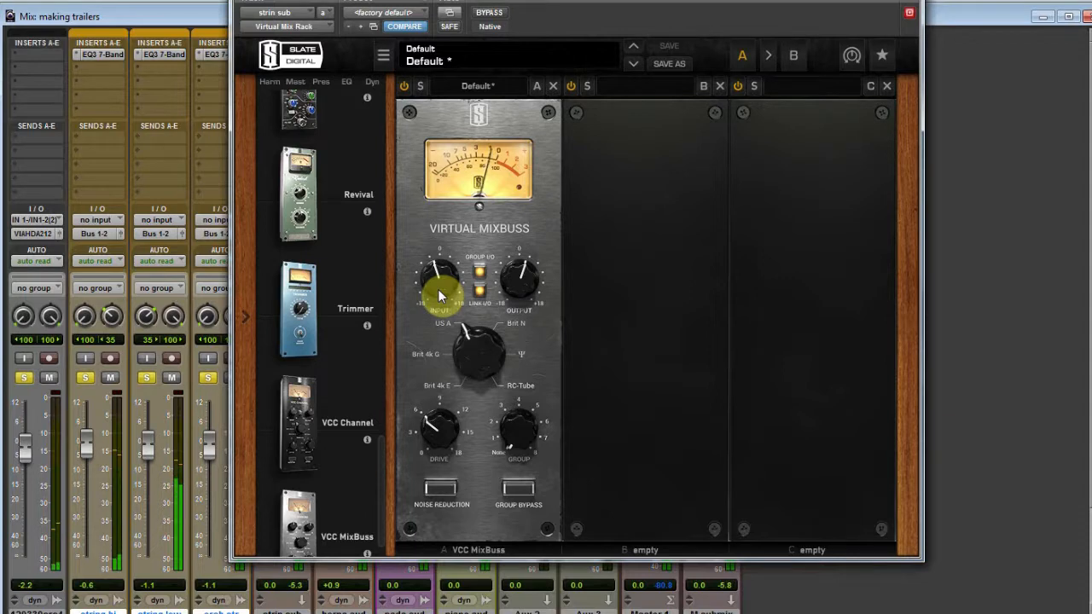
- Load FG-116 Modern into slot B and adjust its input, attack and release, with the output at about -18.3 dB
left_click_drag(379, 468, 394, 199)
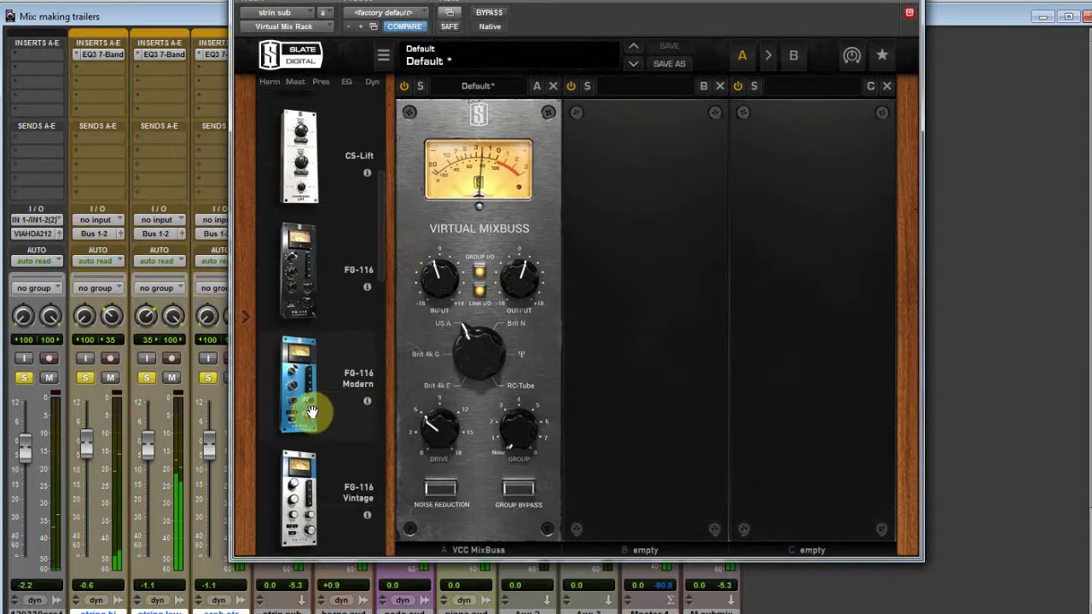
left_click_drag(311, 412, 531, 385)
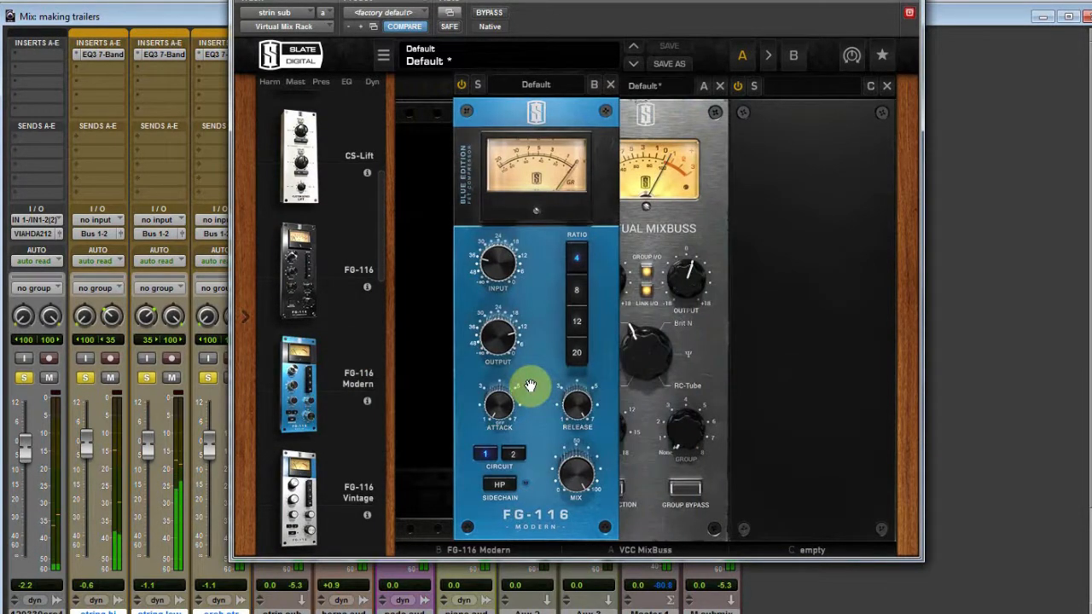
left_click_drag(352, 390, 674, 351)
left_click(612, 280)
left_click_drag(605, 274, 624, 239)
left_click_drag(632, 337, 602, 366)
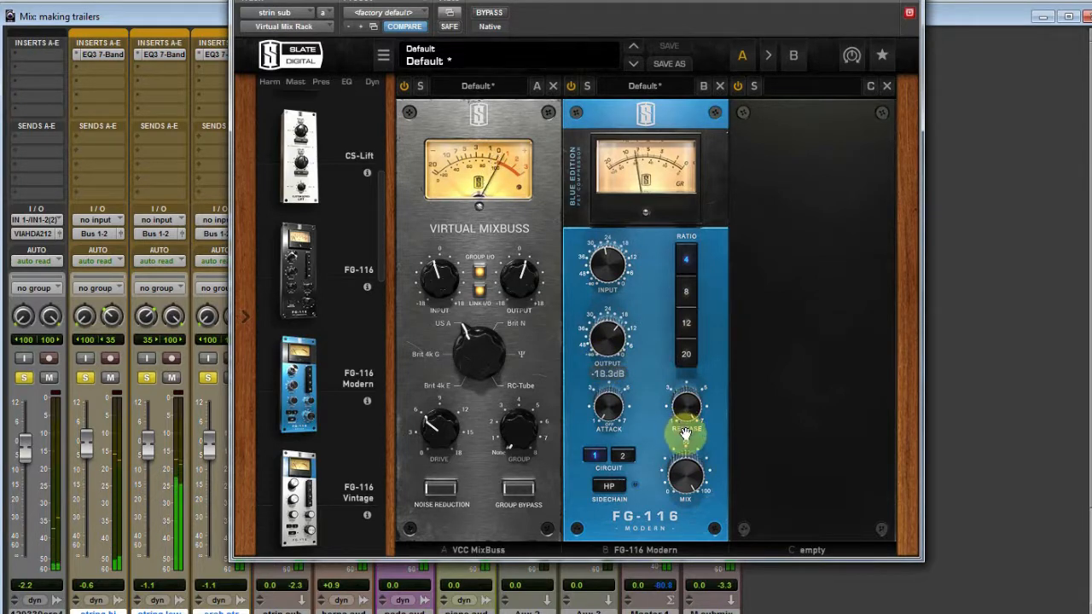
left_click_drag(613, 416, 636, 366)
left_click_drag(685, 406, 672, 429)
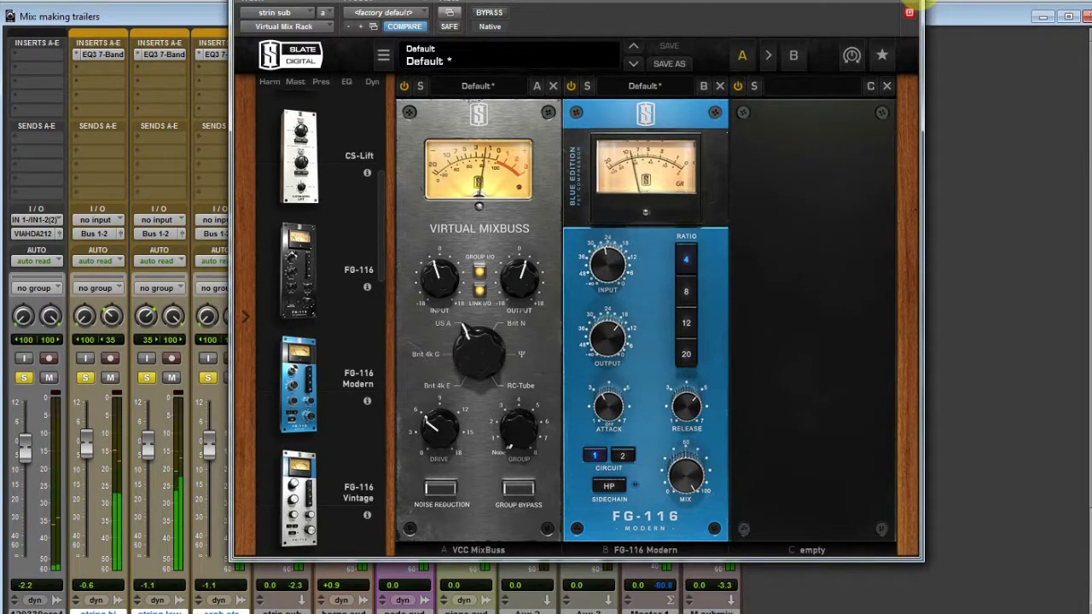
- Add CS-Lift in slot C with High Lift at about 1.14 and a slight Low Lift boost, closing the rack
left_click_drag(316, 186, 602, 251)
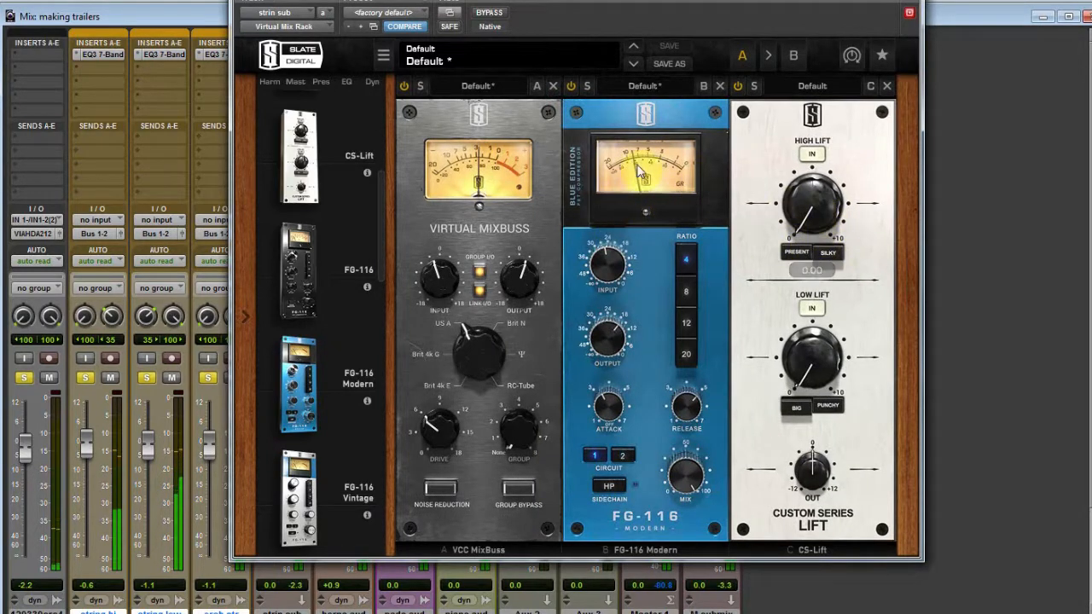
left_click_drag(800, 203, 801, 193)
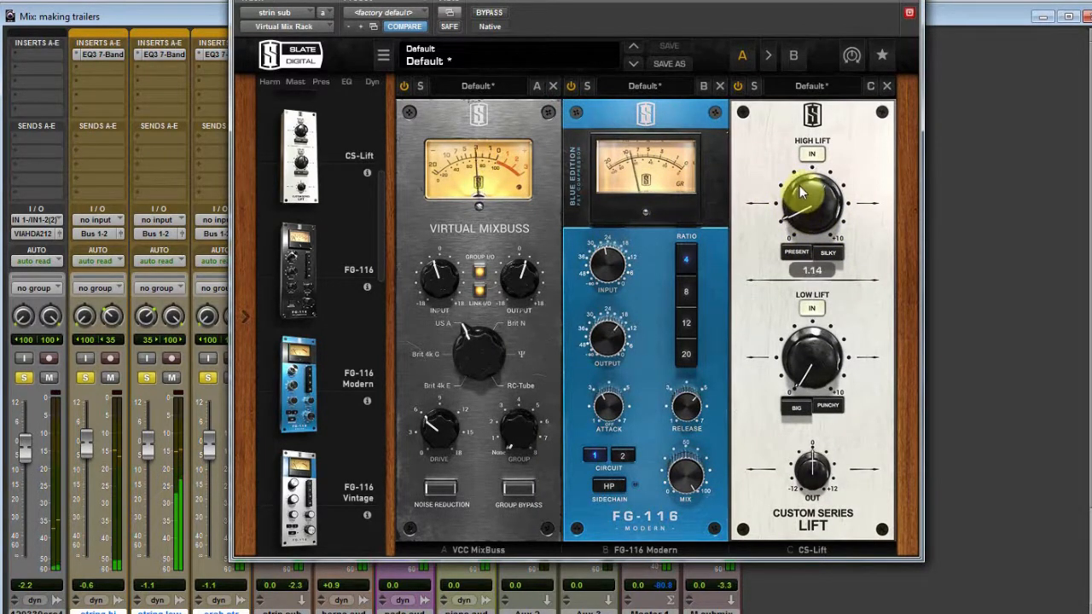
left_click_drag(816, 365, 815, 356)
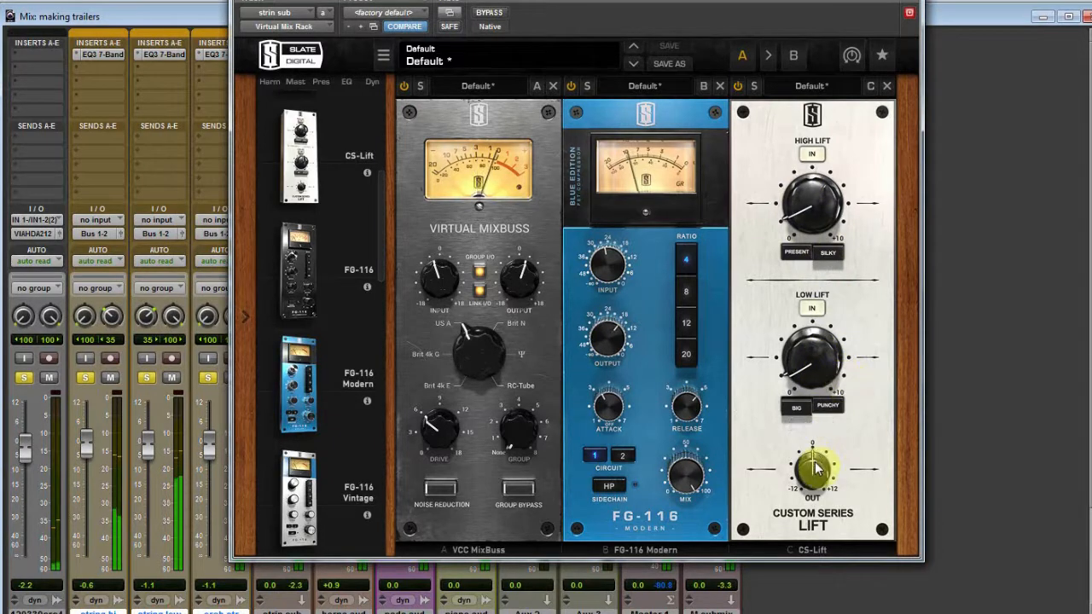
left_click(909, 12)
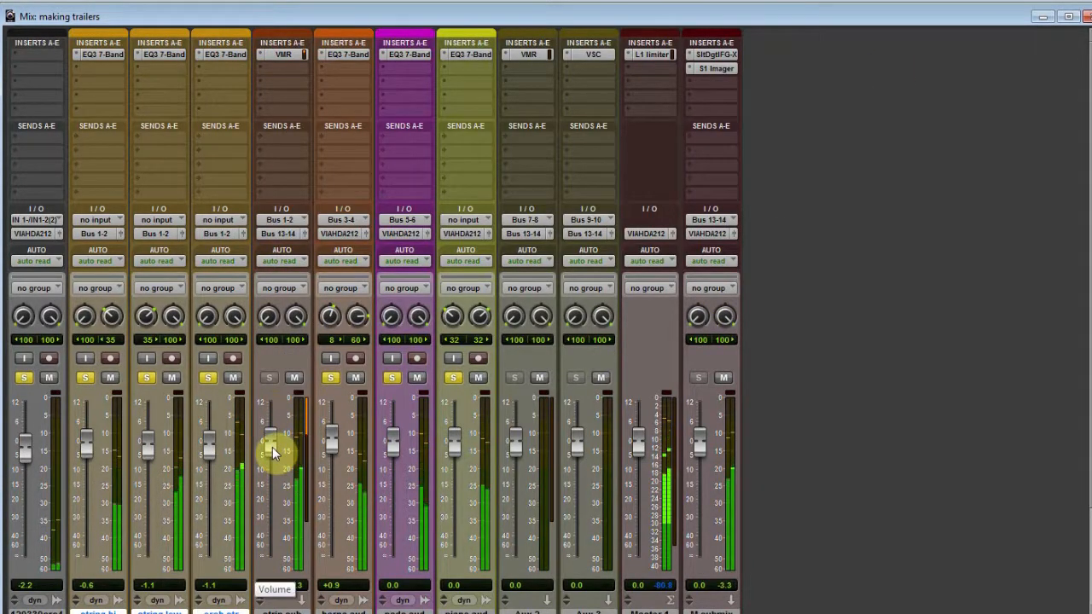
- Unsolo the horns, purple and piano tracks and lower string hi to -2.0, string low to -3.6 and the third string track to -2.5 dB
left_click(332, 379)
left_click(452, 378)
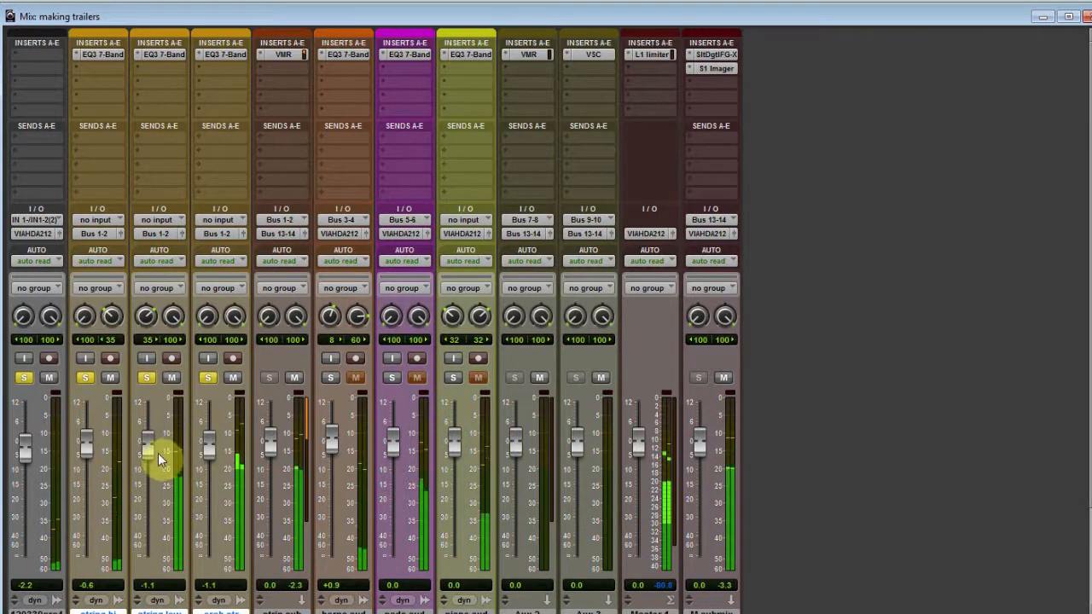
left_click_drag(150, 451, 205, 455)
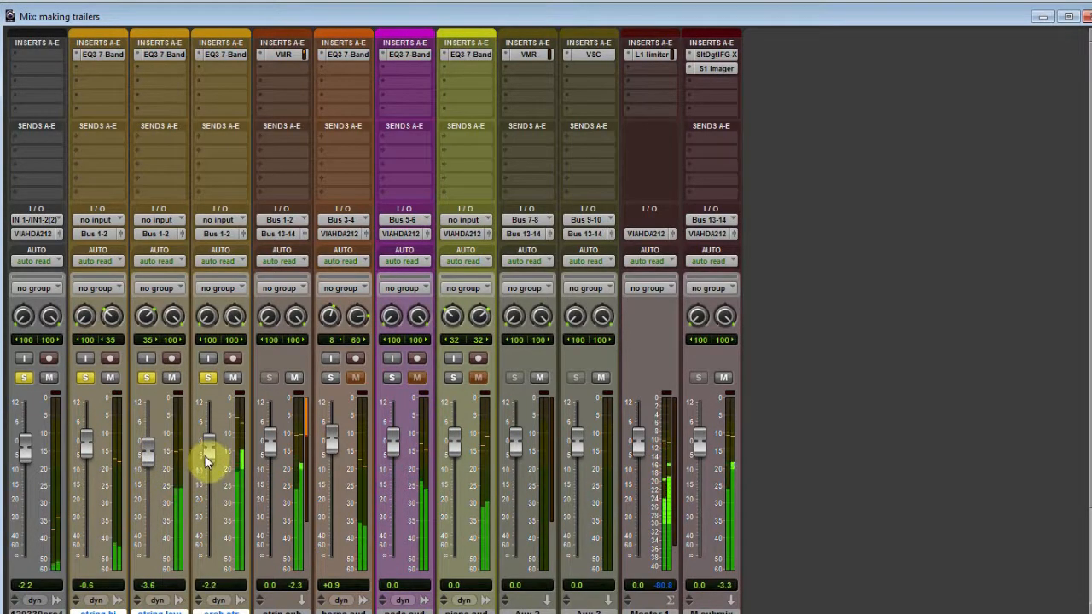
left_click_drag(87, 447, 90, 452)
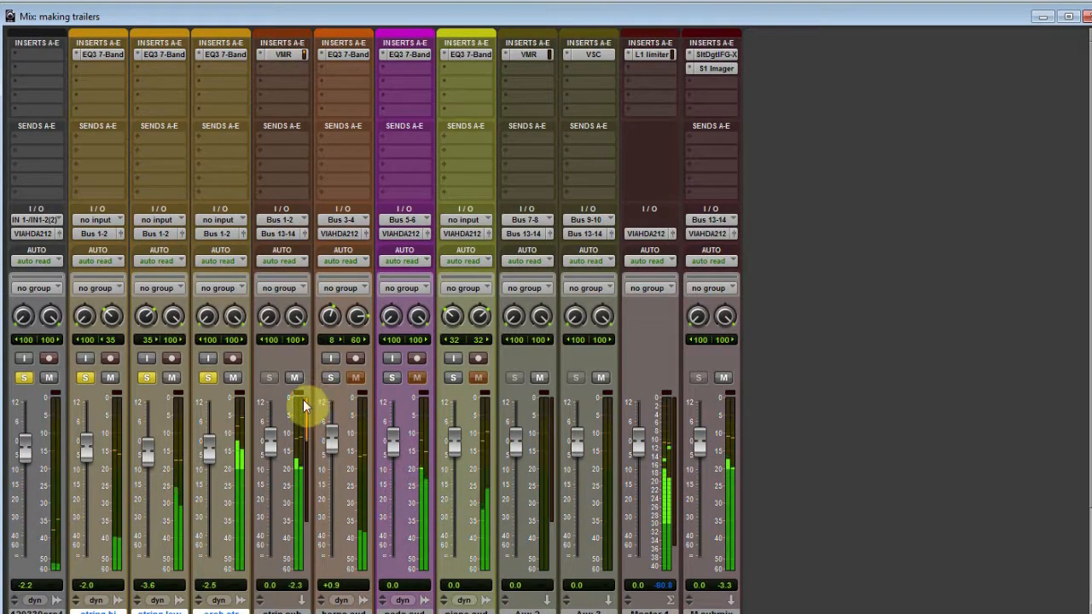
- Solo horns aud with its fader at +0.2 dB and insert the multichannel VBC FG-Grey compressor in its second slot
left_click(330, 377)
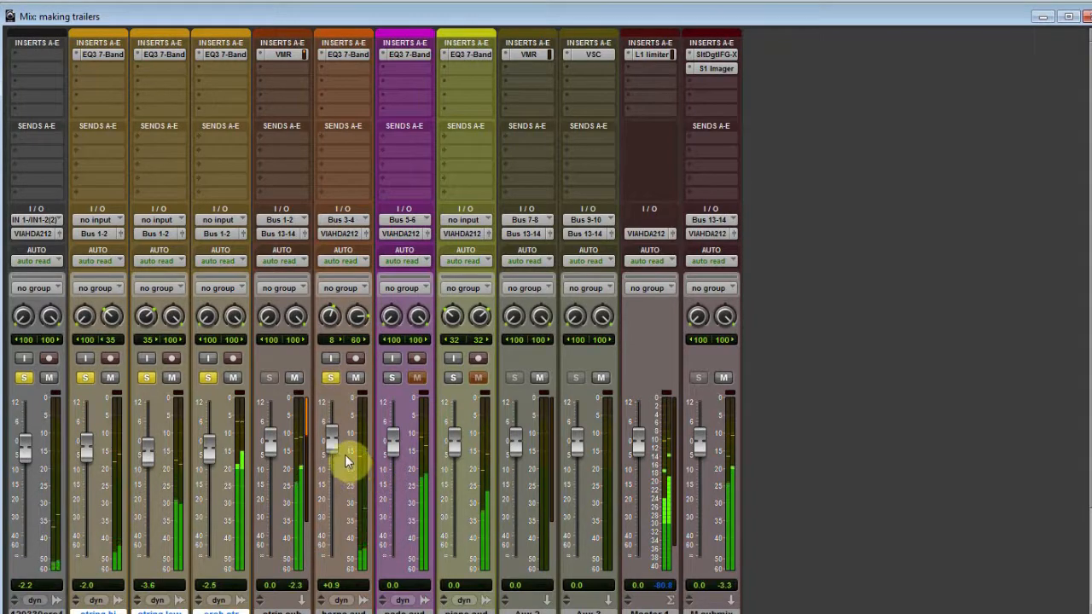
left_click_drag(338, 453, 336, 451)
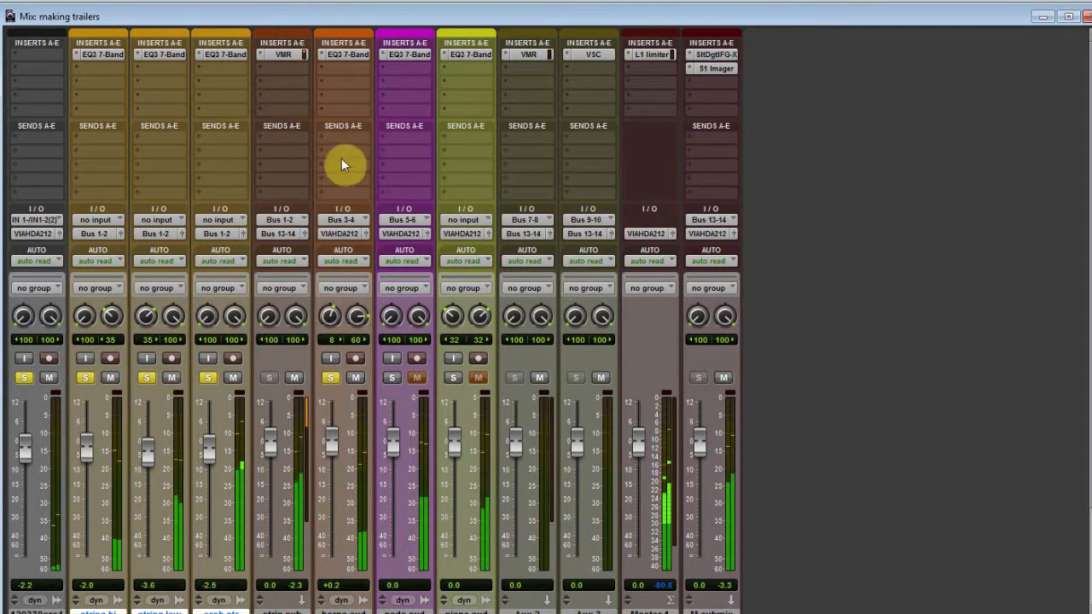
left_click(345, 70)
mouse_move(379, 93)
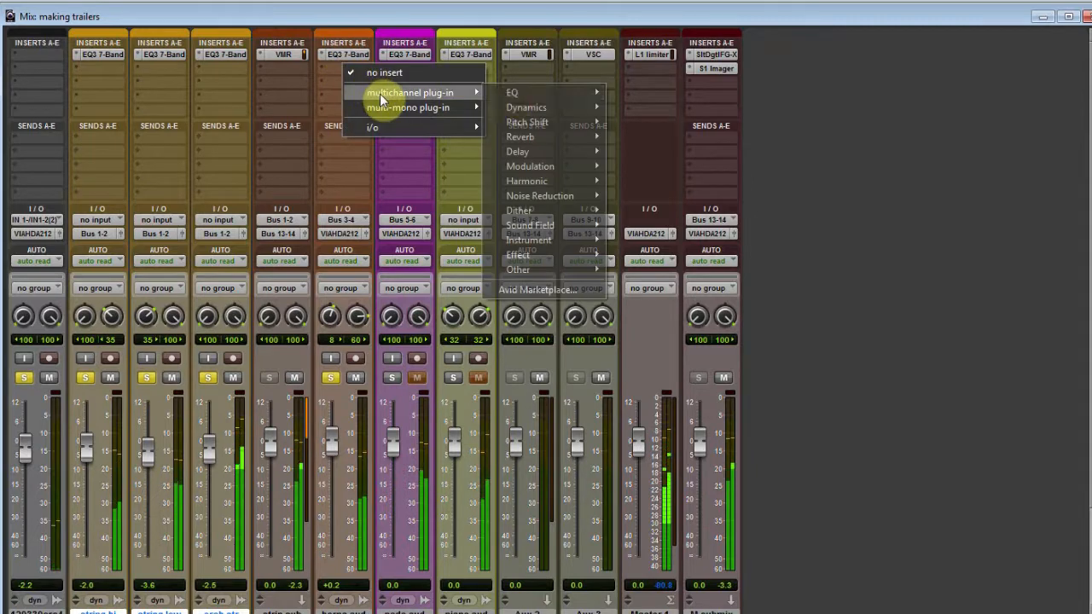
mouse_move(552, 110)
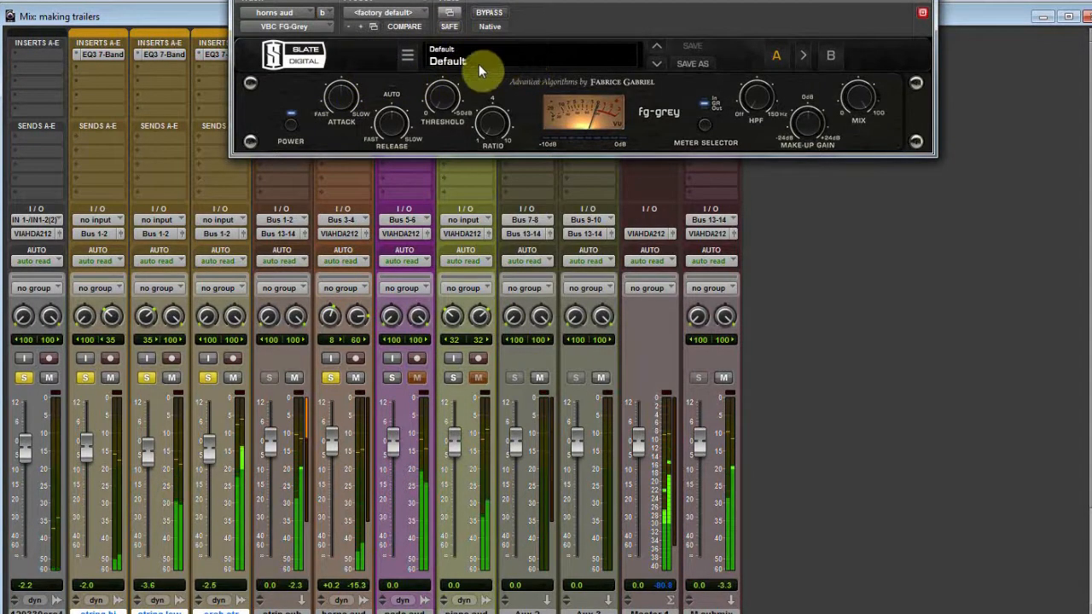
- Adjust FG-Grey's attack, threshold and high-pass filter on the horns, with ratio 2.0 and about 2.9 dB of make-up gain
left_click_drag(344, 106, 336, 175)
left_click_drag(436, 101, 458, 34)
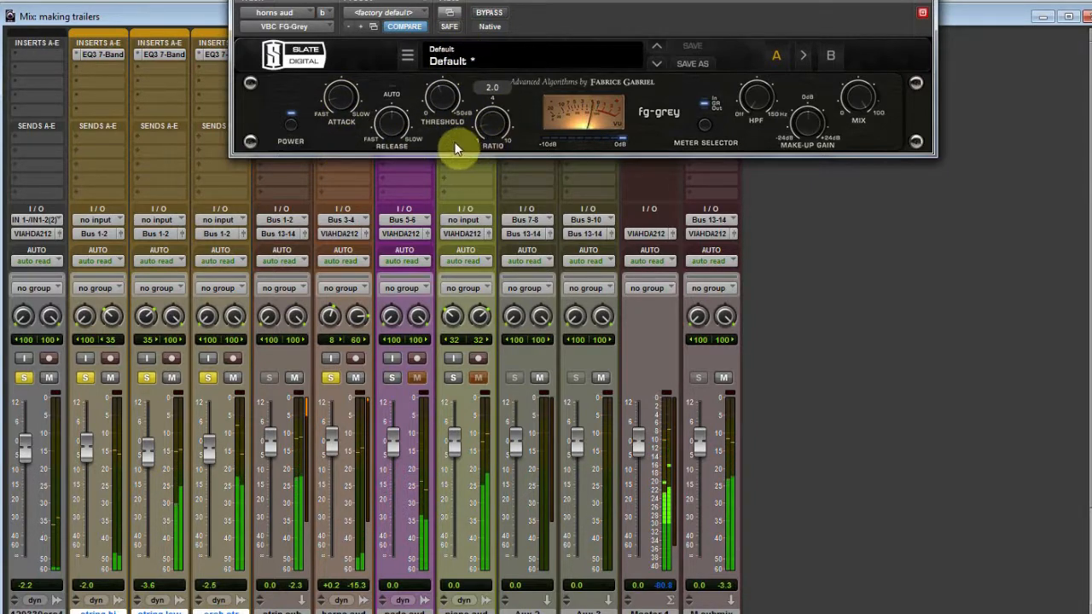
mouse_move(383, 128)
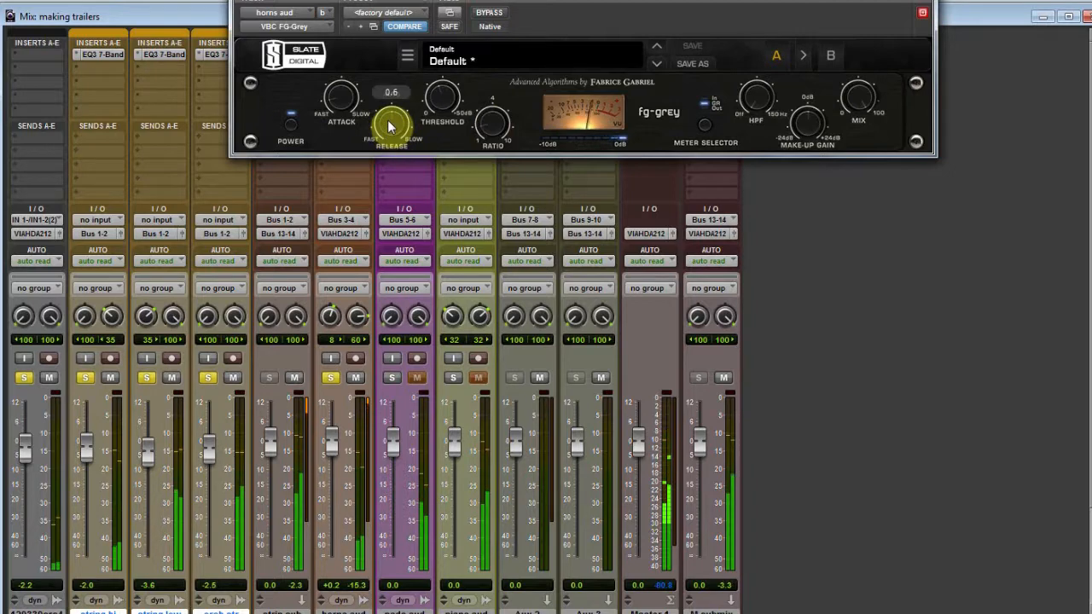
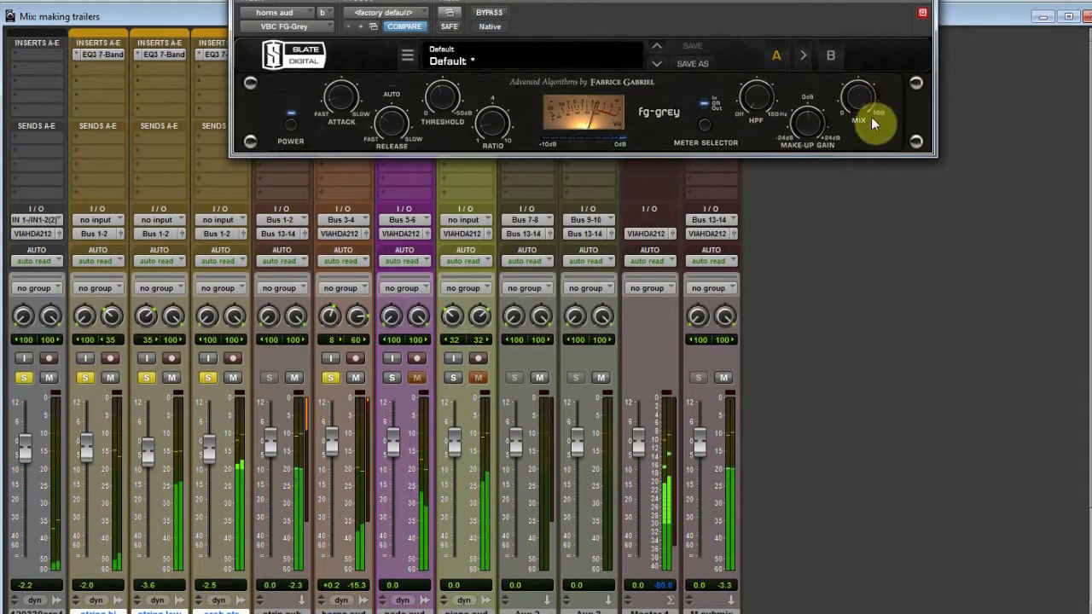
left_click_drag(759, 79, 756, 67)
left_click_drag(815, 132, 813, 123)
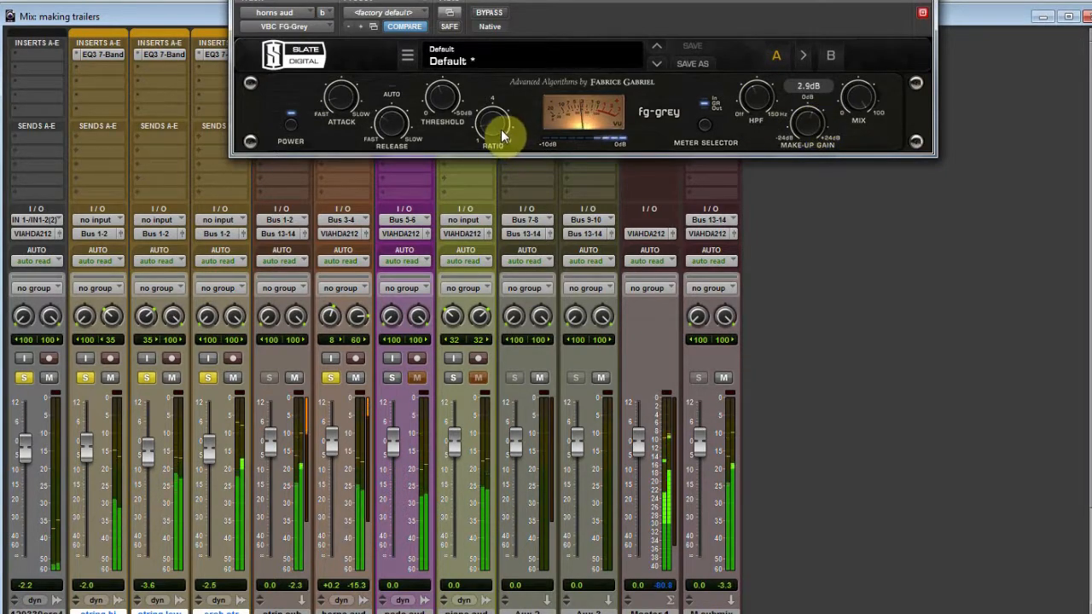
- Fine-tune FG-Grey's ratio, raise the make-up gain to about 3.4 dB and close the compressor window
mouse_move(500, 136)
left_click_drag(500, 137, 500, 143)
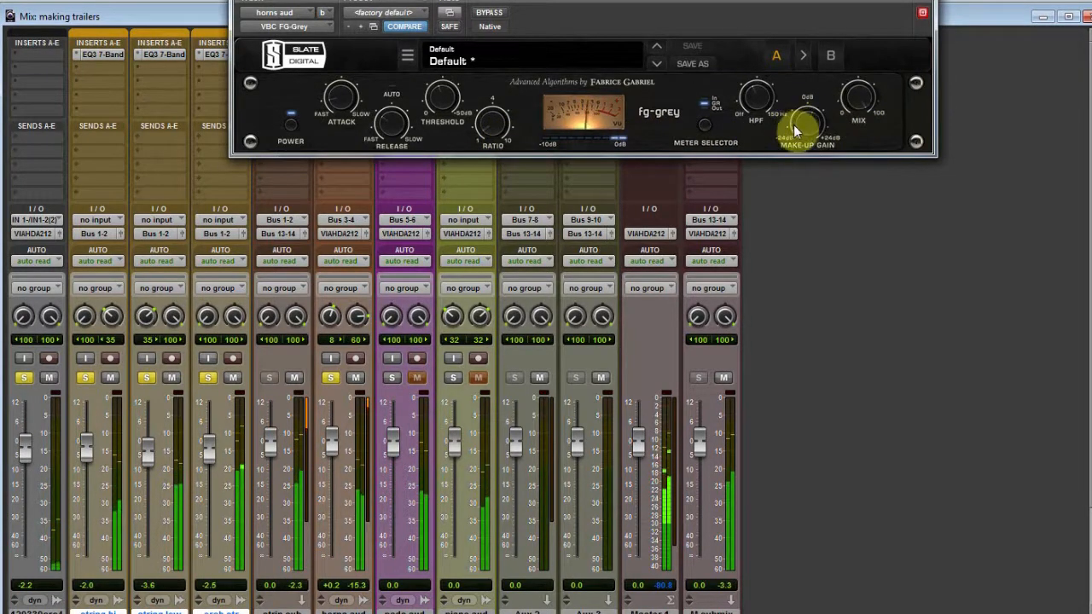
mouse_move(793, 125)
left_click_drag(793, 126, 795, 122)
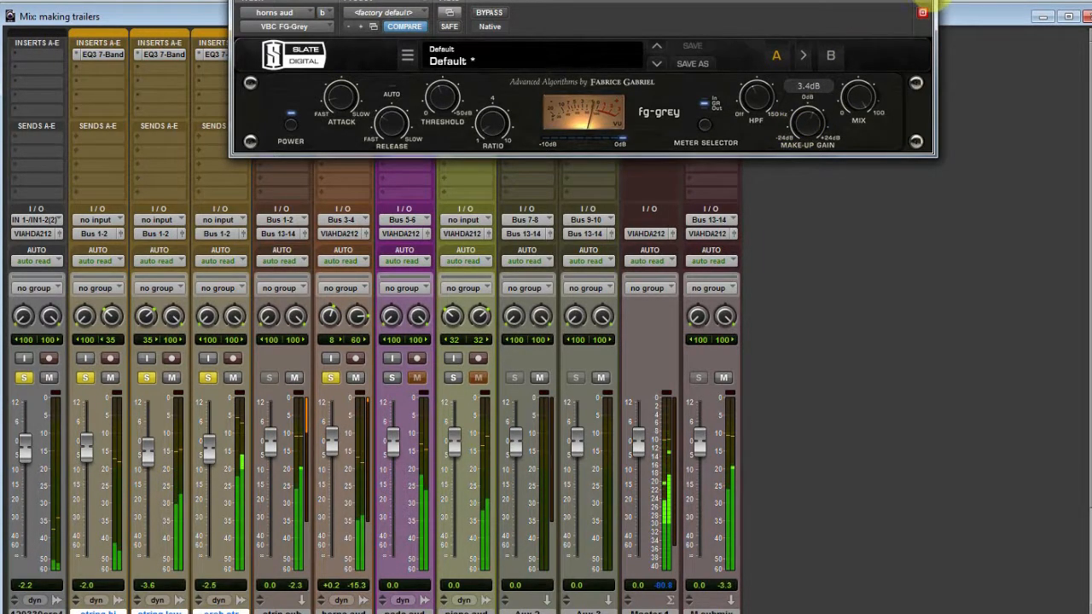
left_click(922, 12)
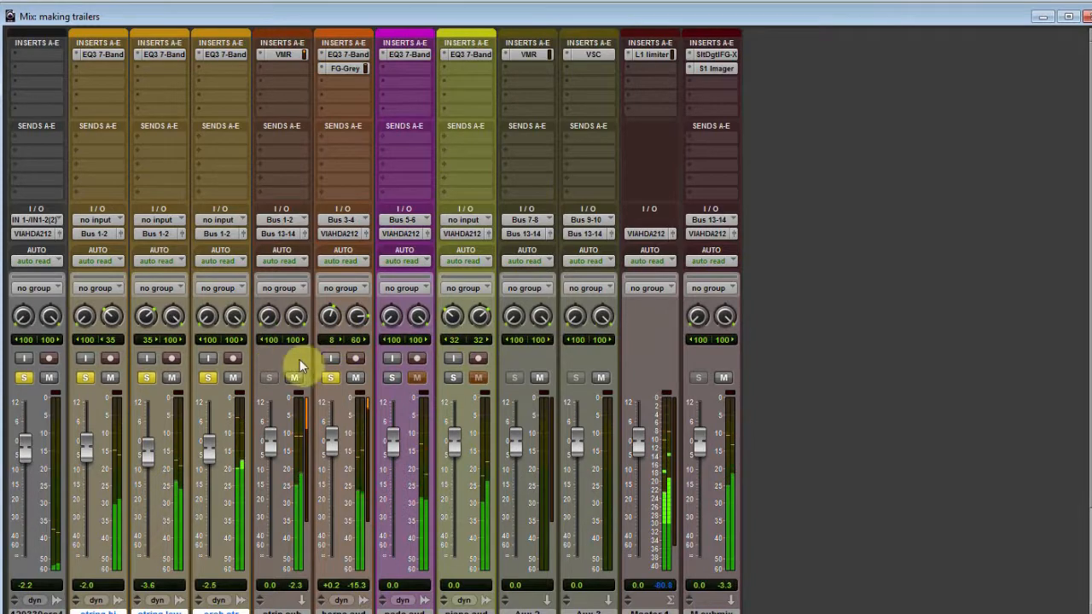
- Lower the horns aud fader to 0.0 dB and recheck its FG-Grey compressor settings
mouse_move(333, 444)
left_mouse_down()
mouse_move(333, 410)
mouse_move(332, 448)
left_mouse_up()
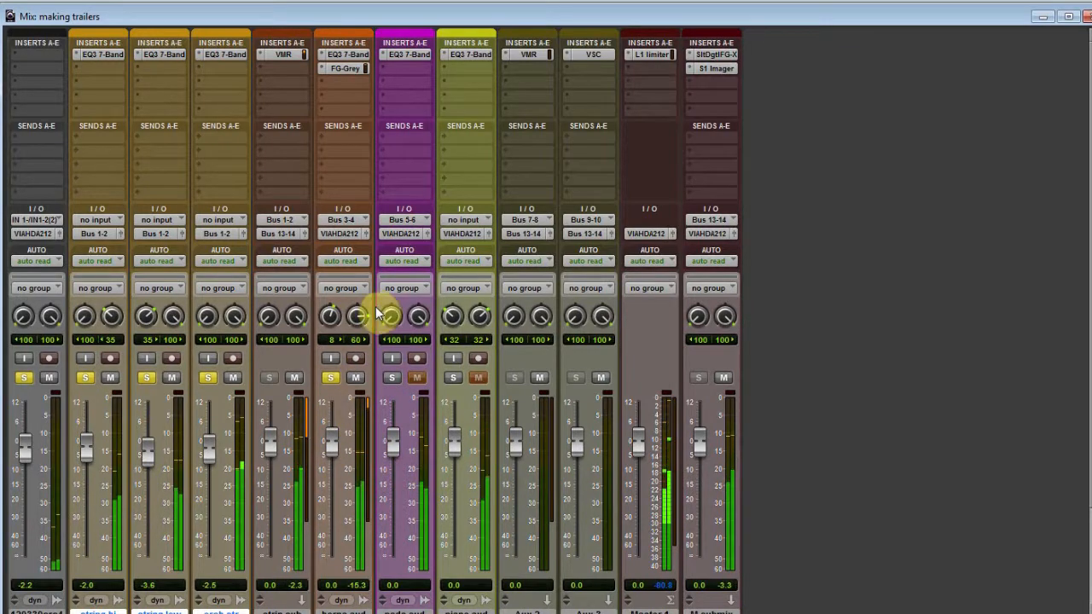
left_click(342, 70)
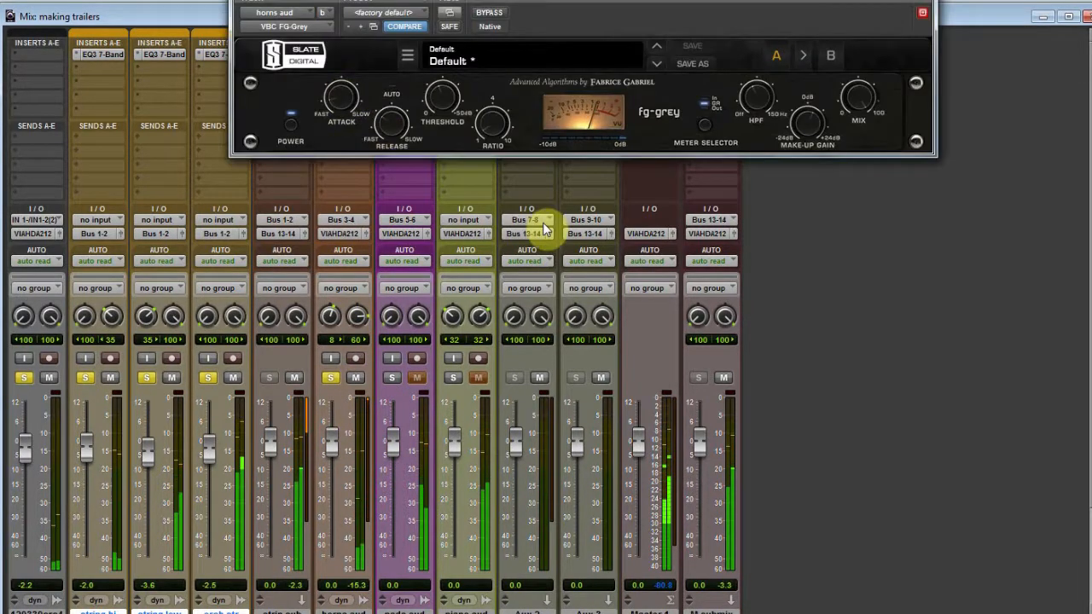
left_click(923, 2)
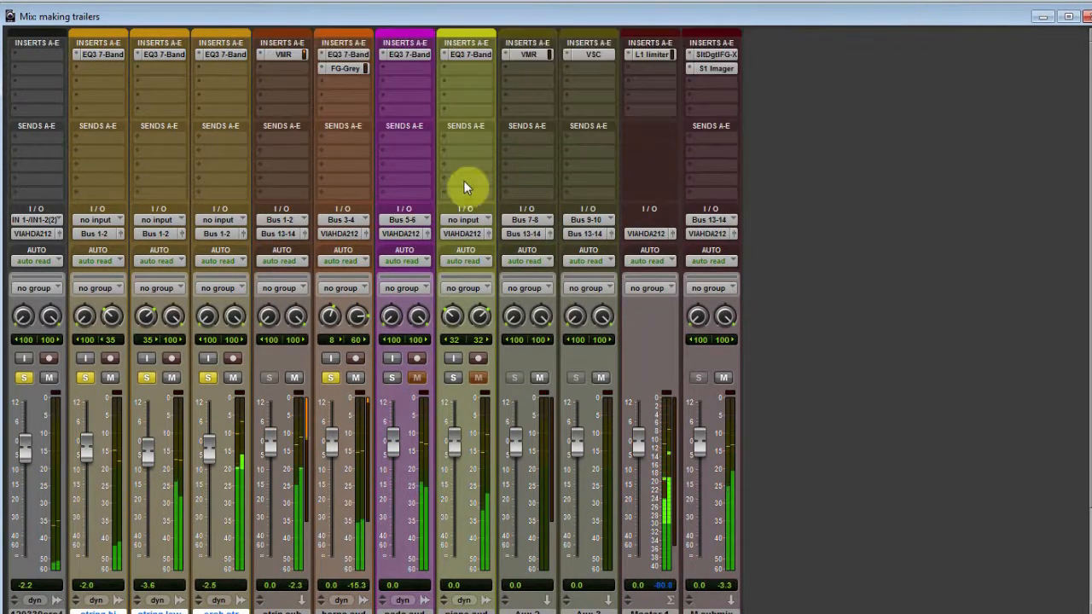
- Solo the purple track with its fader at -4.3 dB and lower the first track's fader to -5.9 dB
left_click(391, 377)
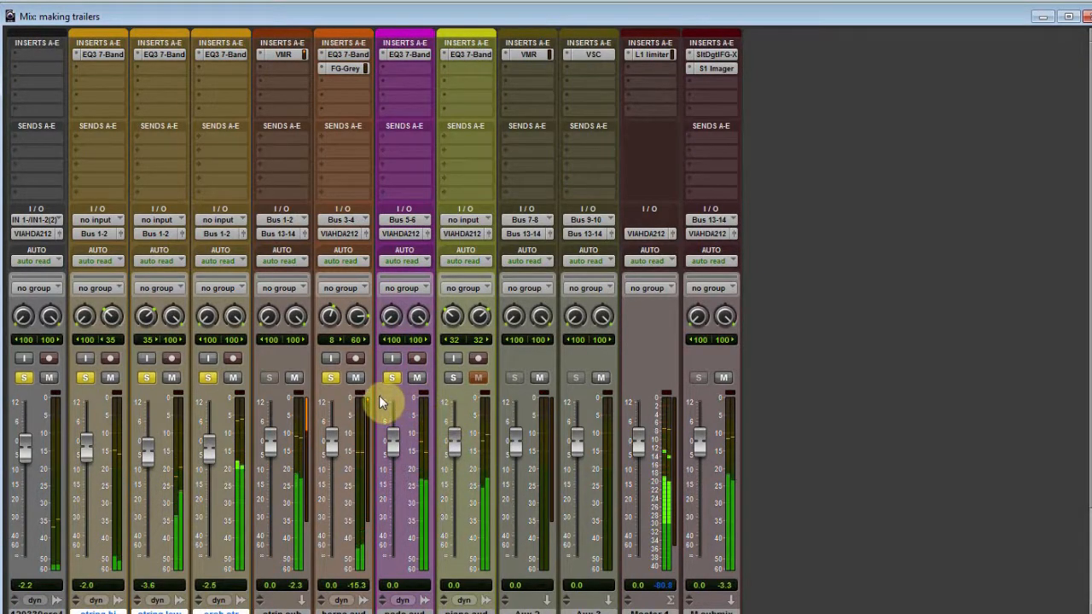
mouse_move(400, 447)
left_mouse_down()
mouse_move(393, 464)
mouse_move(394, 456)
left_mouse_up()
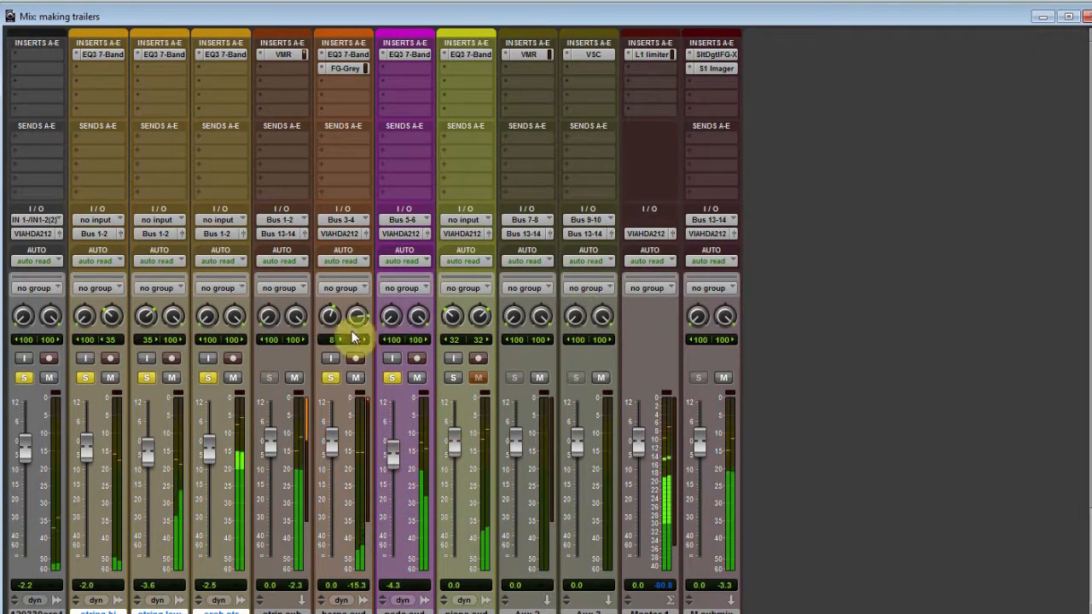
left_click_drag(25, 461, 26, 465)
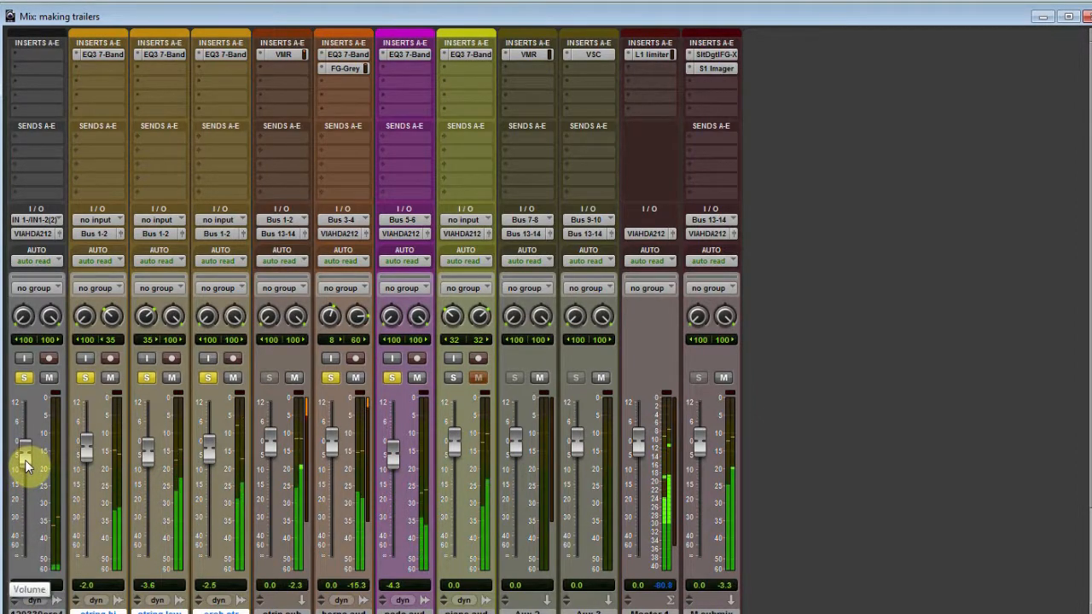
left_click_drag(24, 459, 25, 464)
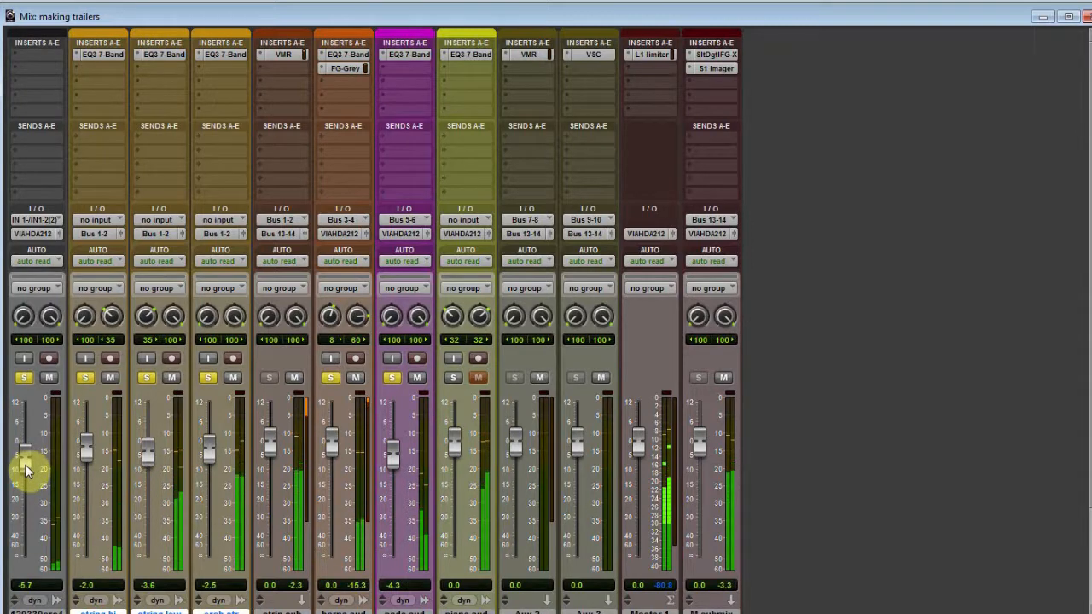
left_click_drag(25, 468, 26, 469)
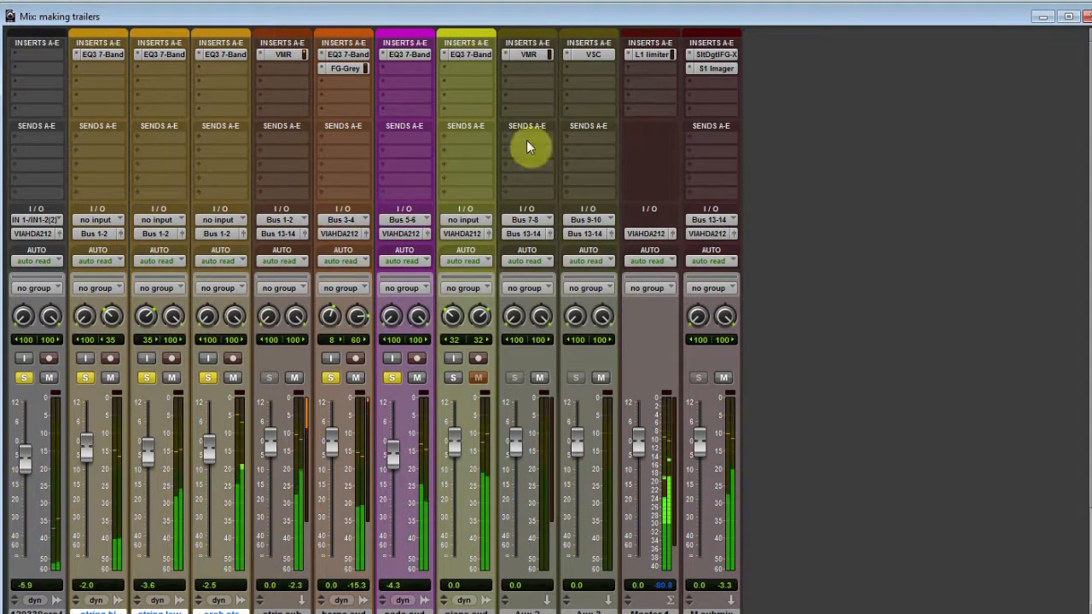
- Set the first track's input to no input and route its output to Bus 13-14
left_click(34, 220)
left_click(47, 223)
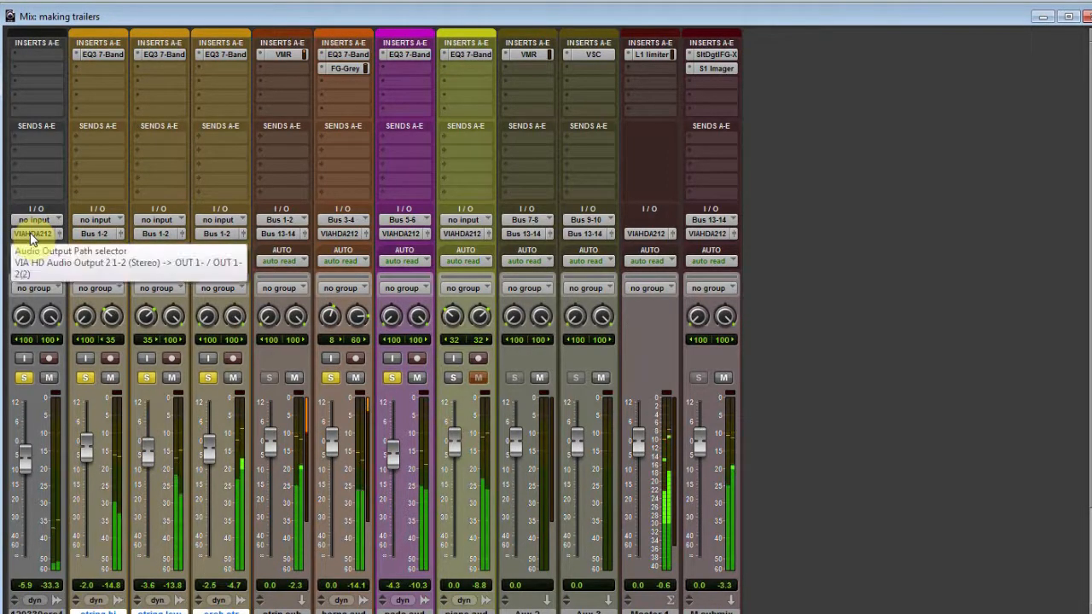
left_click(31, 234)
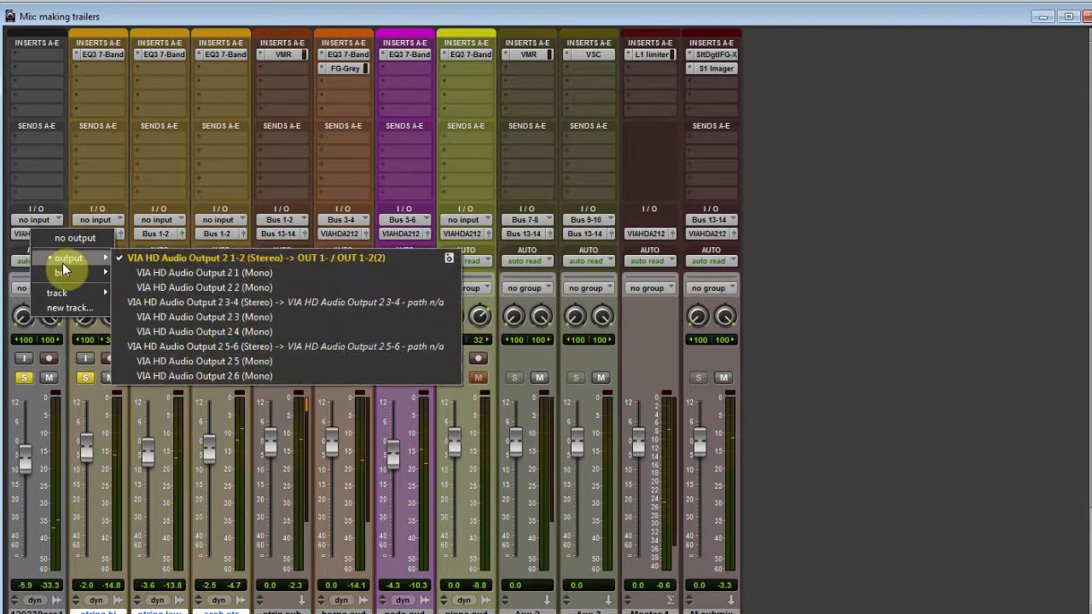
mouse_move(60, 273)
left_click(198, 235)
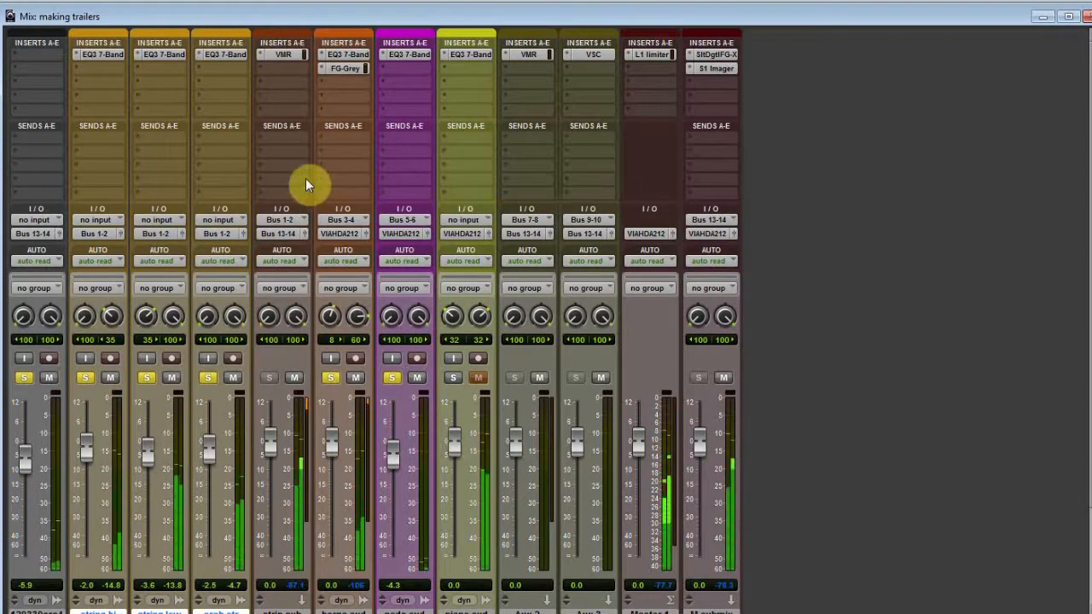
- Solo the piano aud track, lower its fader to -3.0 dB and route its output to Bus 7-8
left_click(453, 378)
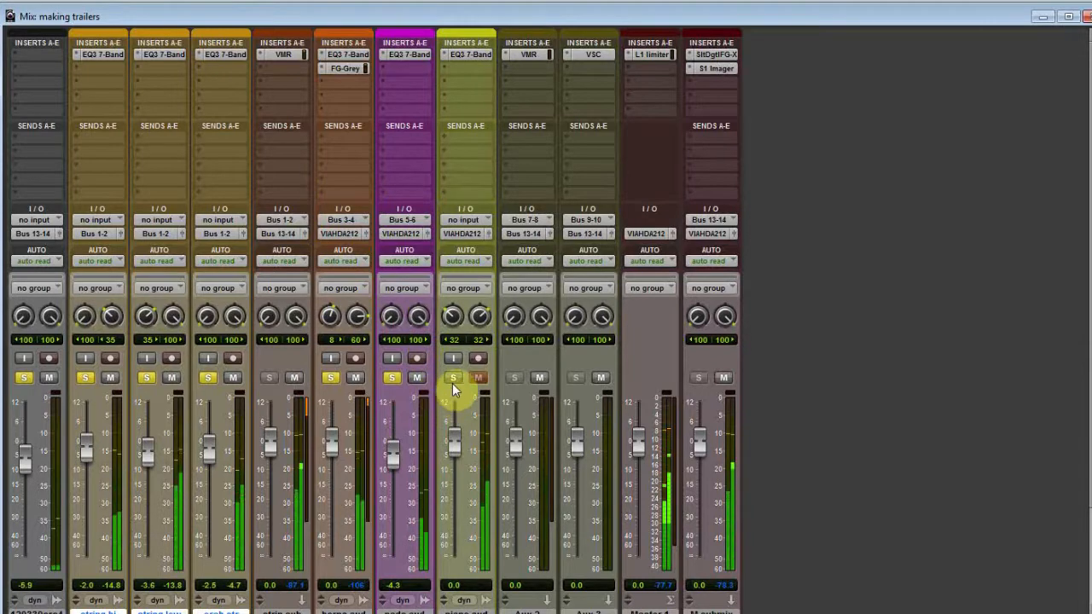
left_click_drag(458, 449, 455, 456)
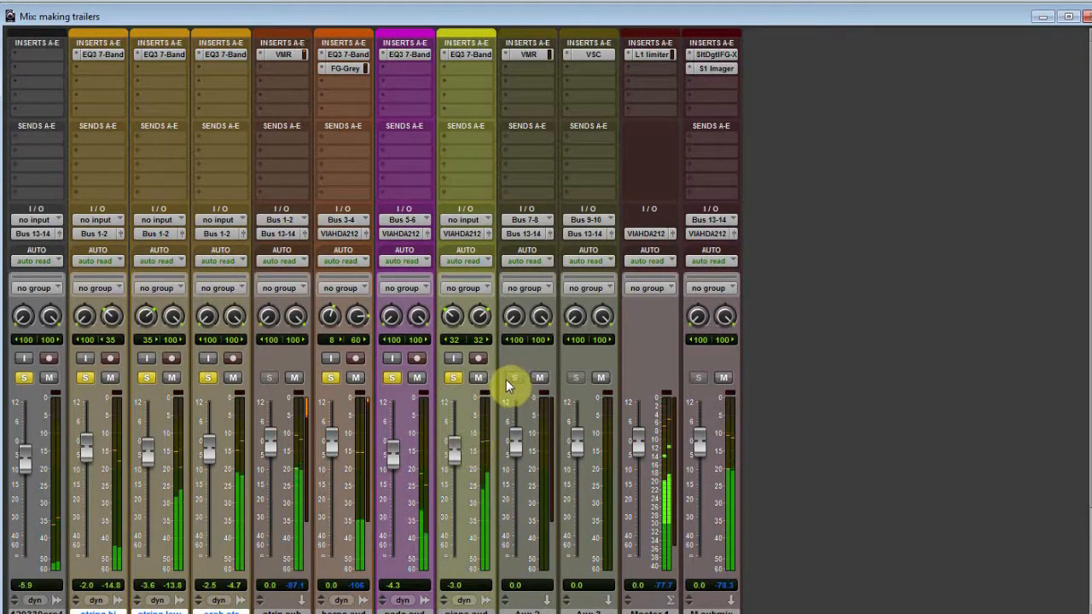
left_click(458, 234)
mouse_move(476, 274)
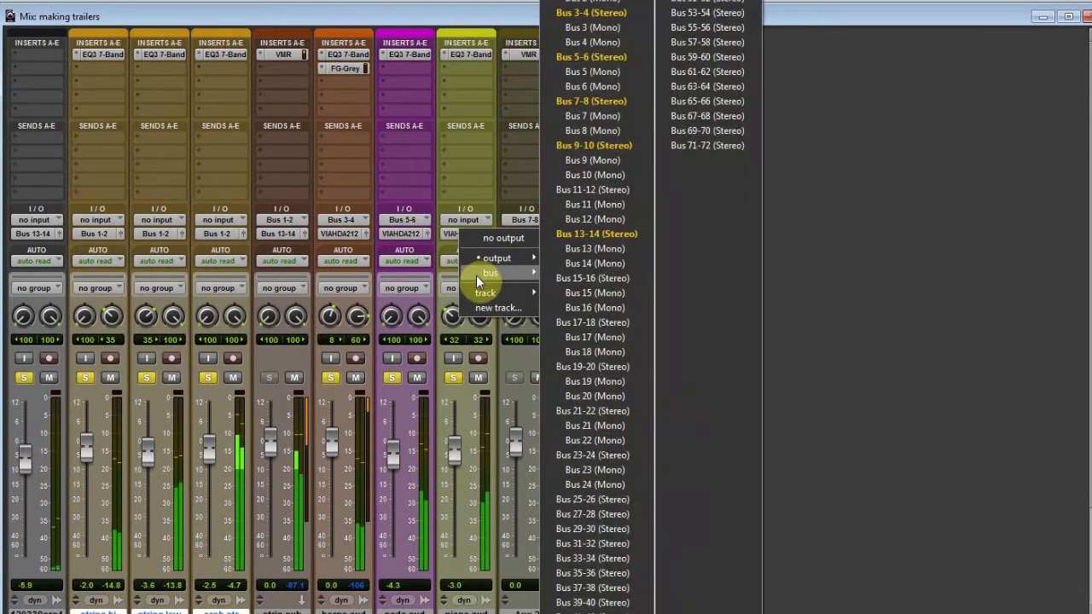
left_click(583, 102)
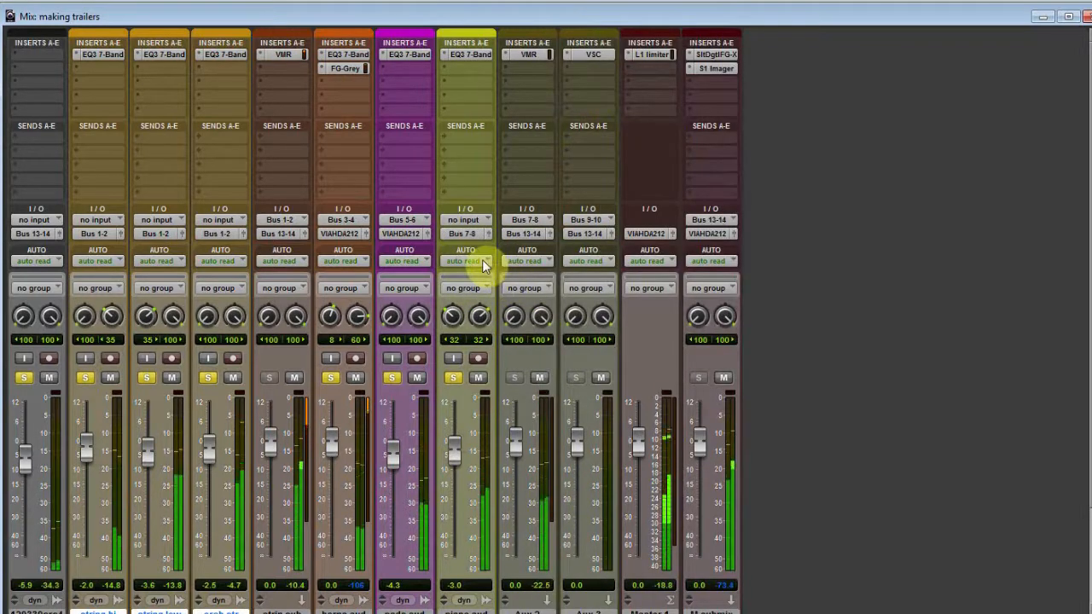
- Check the VMR rack on Aux 2, close it and leave only the piano aud track soloed
left_click(523, 55)
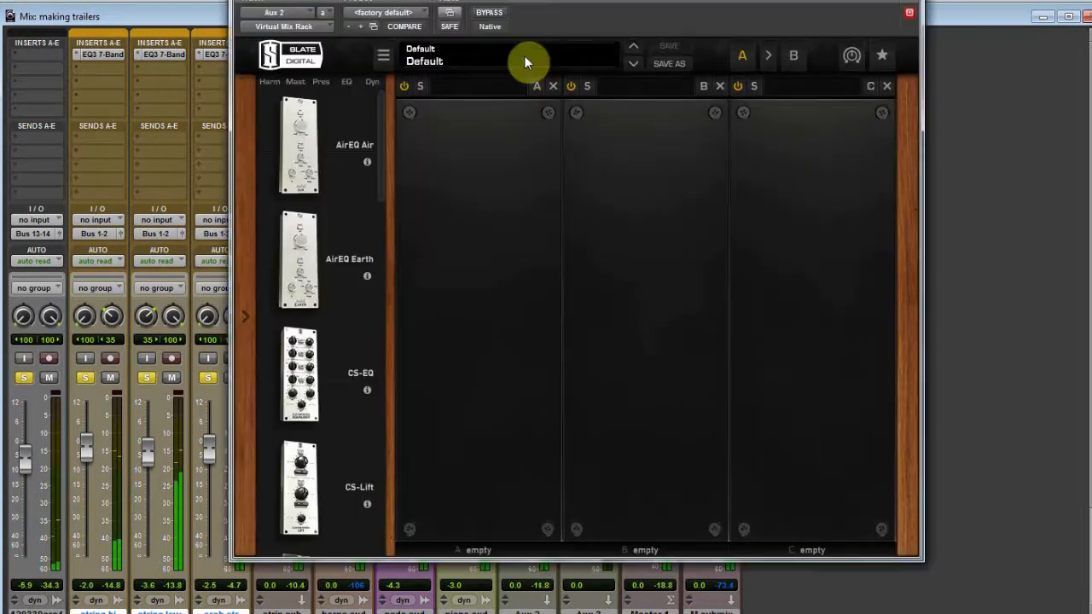
left_click(907, 10)
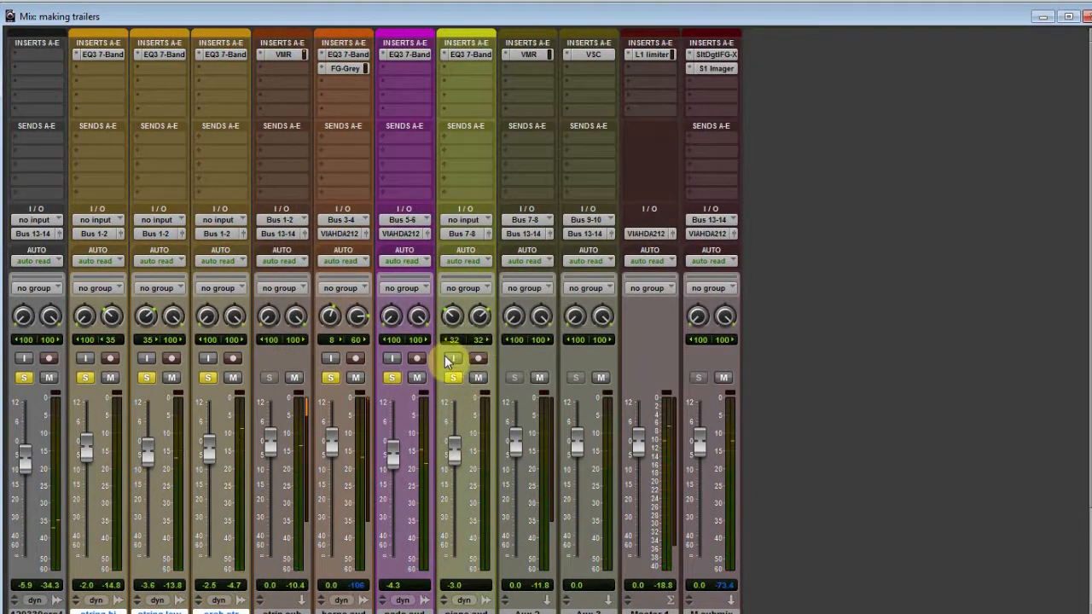
left_click(453, 378, "alt")
left_click(454, 380)
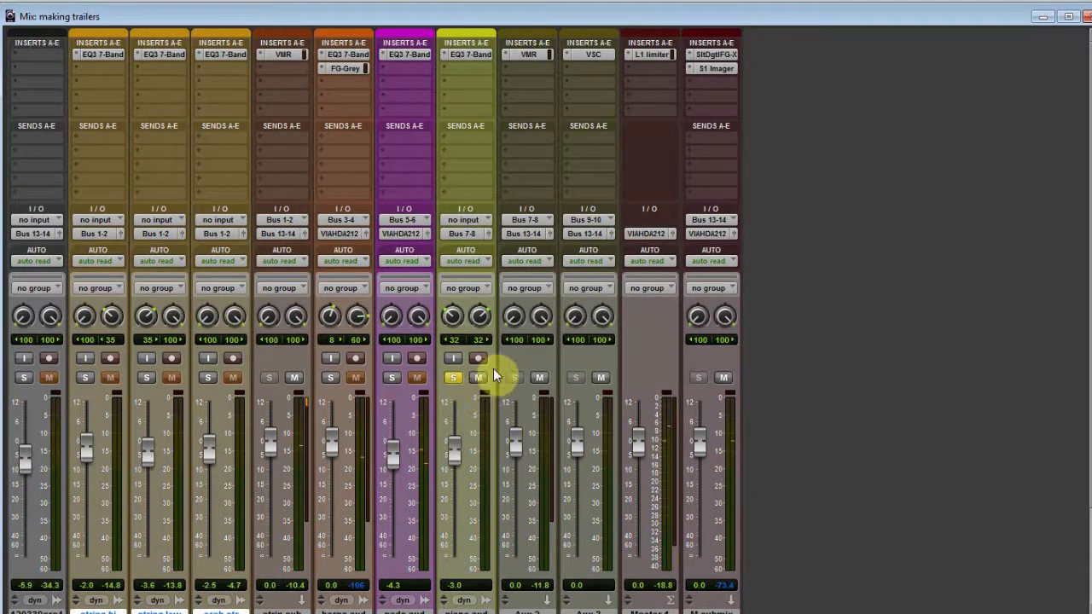
- Load VCC MixBuss into the first slot of Aux 2's VMR, choose the US A console and raise the input slightly during playback
left_click(526, 53)
left_click_drag(383, 119, 384, 500)
left_click_drag(307, 528, 435, 435)
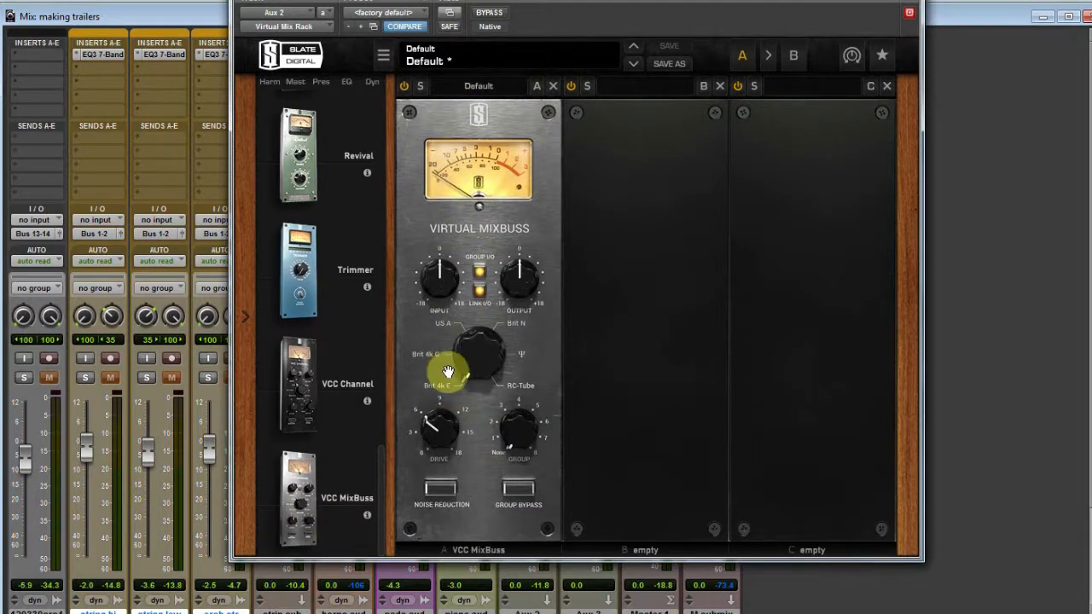
left_click_drag(474, 362, 477, 305)
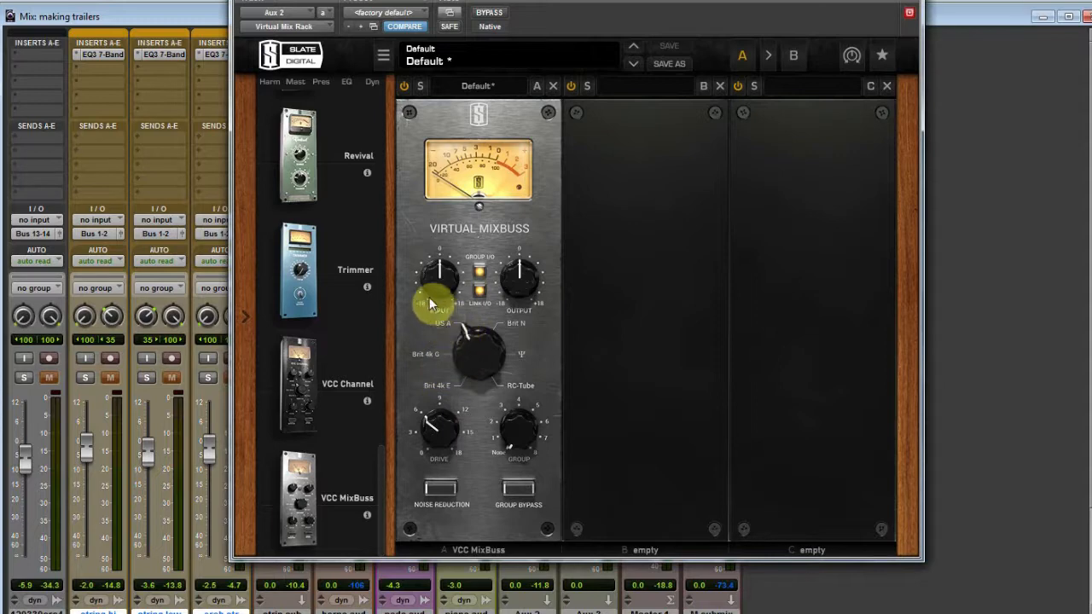
key("space")
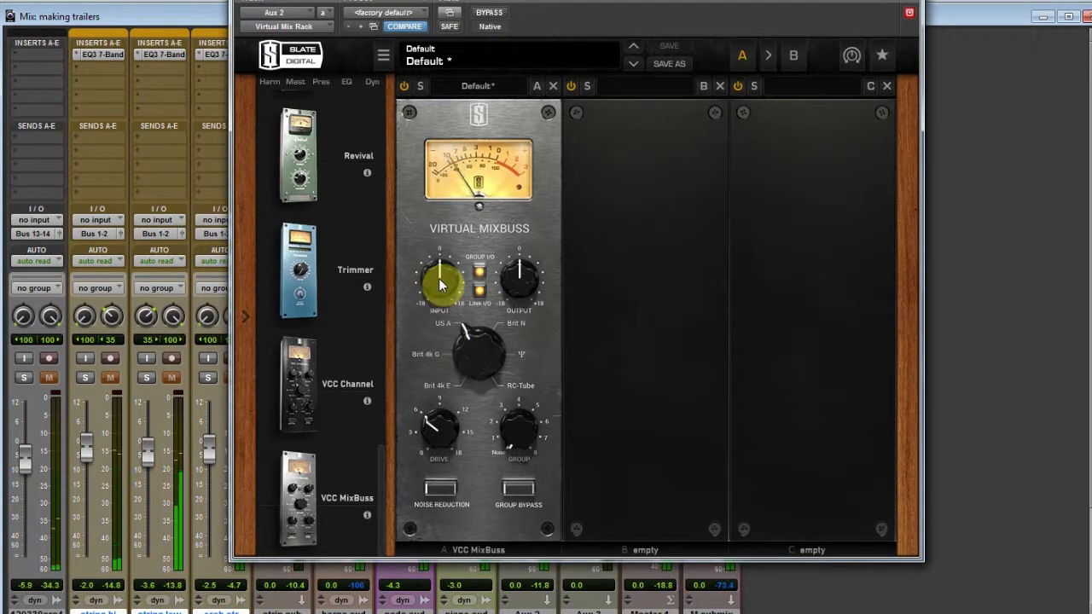
left_click_drag(440, 284, 440, 281)
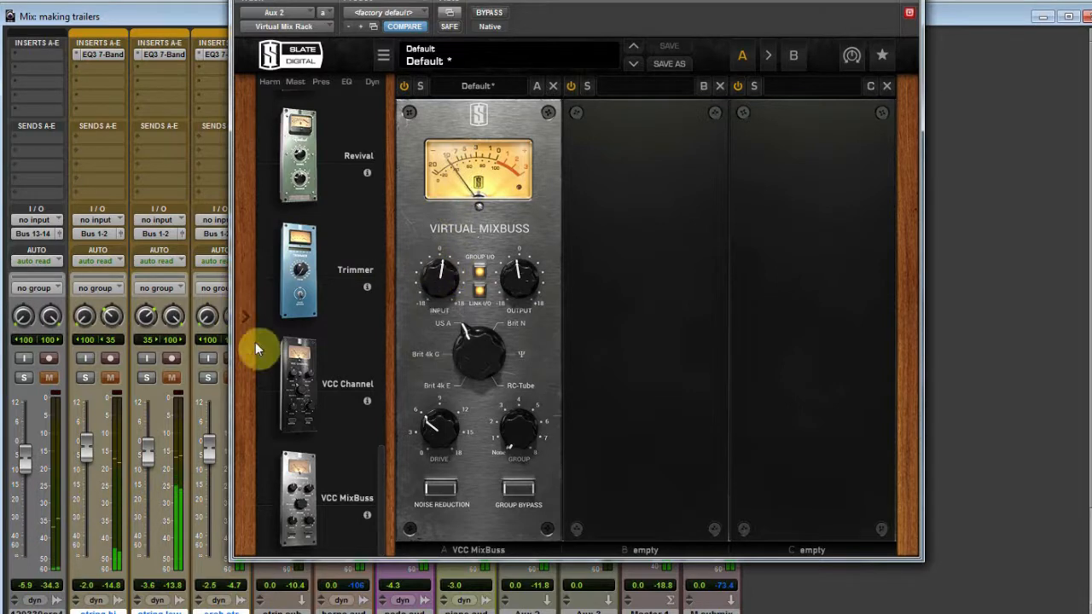
- Load the FG-116 compressor into the second rack slot, adjust its input and output, and set the ratio to 4
left_click_drag(380, 477, 386, 202)
left_click_drag(309, 337, 627, 243)
left_click_drag(628, 336, 609, 355)
left_click_drag(602, 256, 605, 273)
left_click(698, 254)
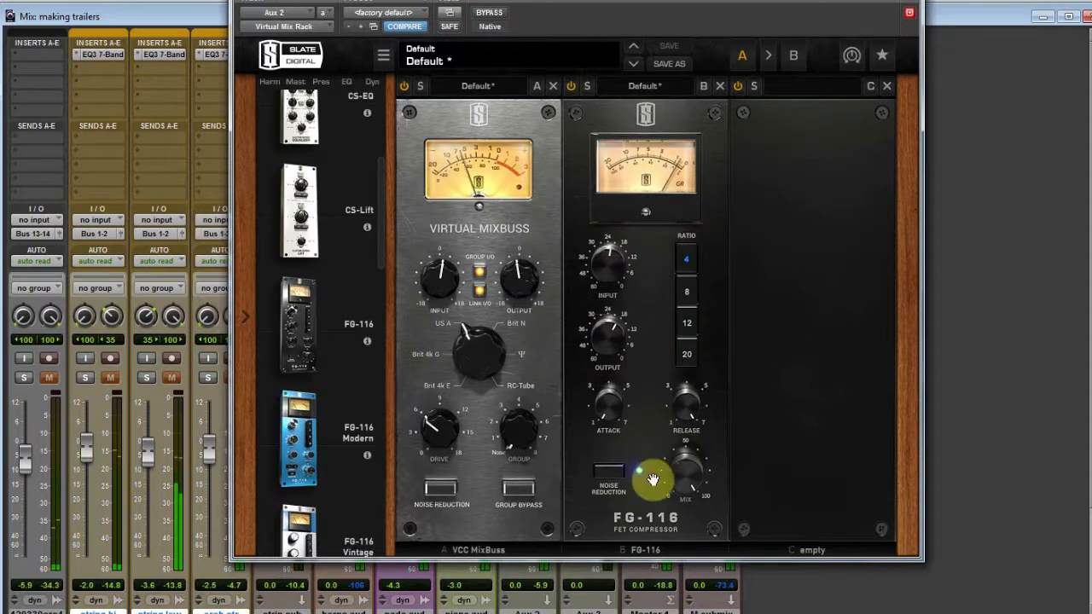
- Fine-tune the FG-116's attack and set its release to about 4.68
left_click_drag(593, 414, 626, 370)
left_click_drag(682, 403, 674, 460)
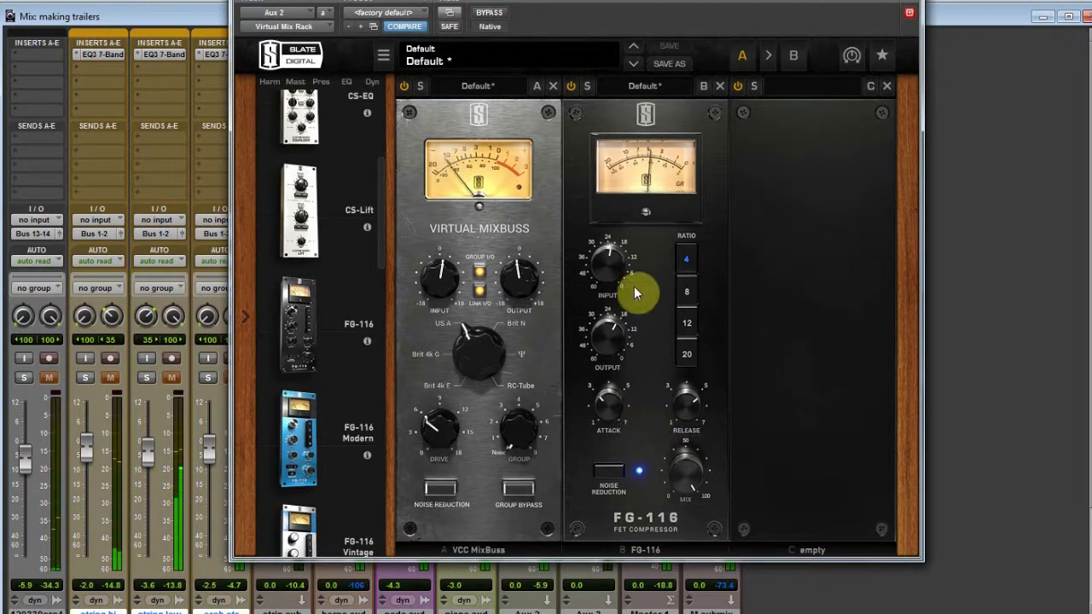
mouse_move(598, 259)
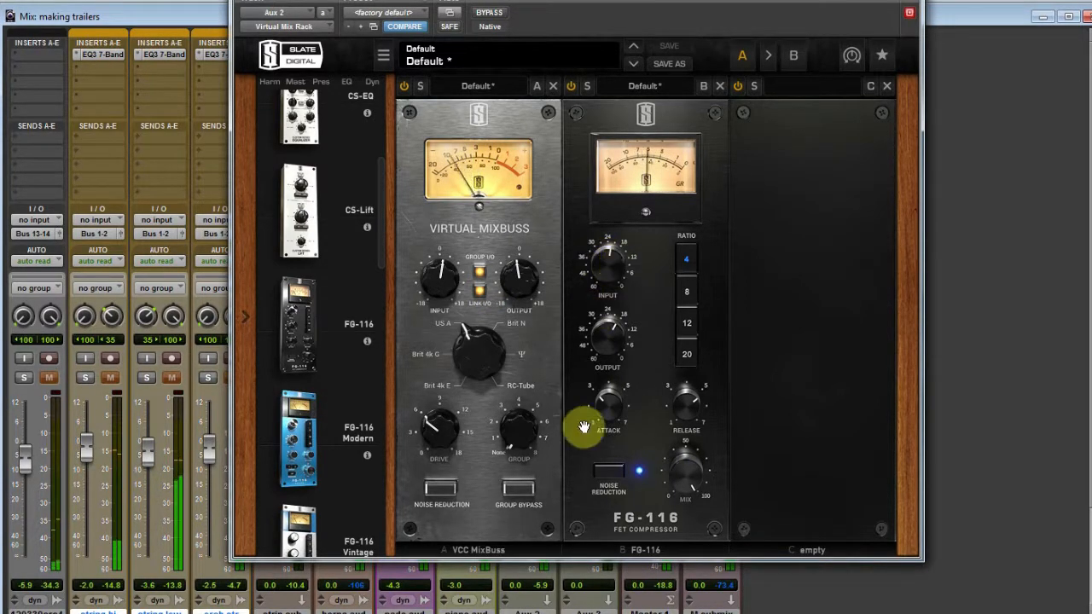
mouse_move(610, 406)
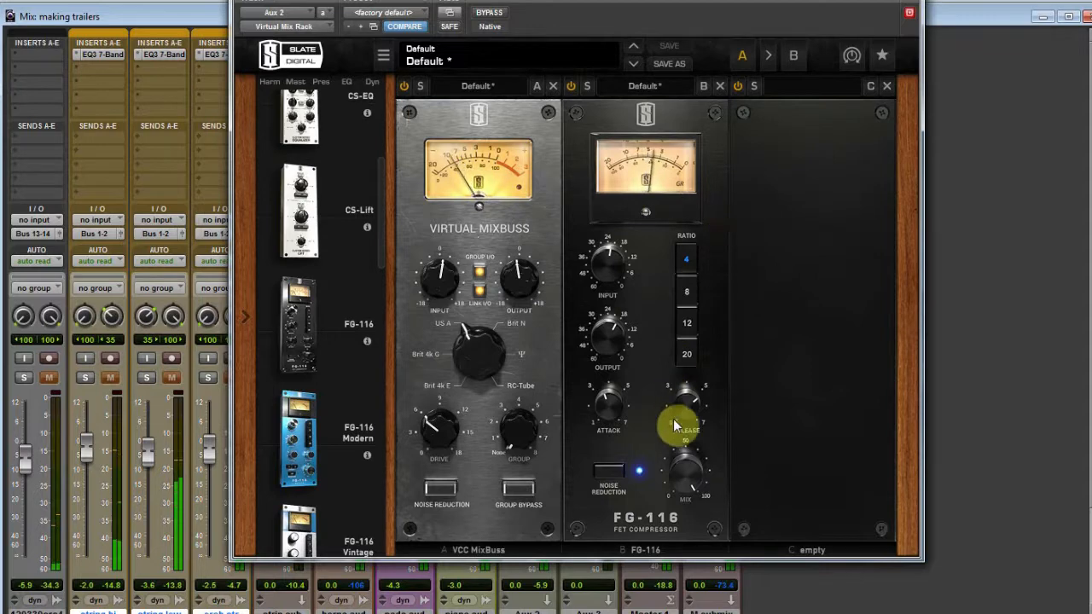
mouse_move(686, 418)
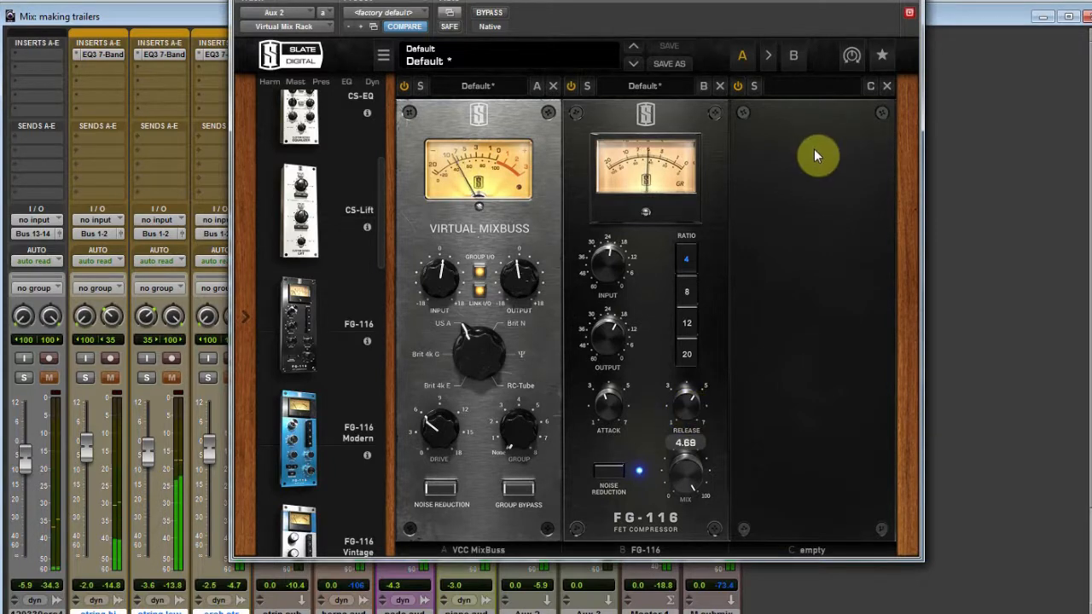
- Try the Revival module in the third rack slot with added shimmer and thickness at about 1.80, and remove it
left_click_drag(379, 236, 398, 480)
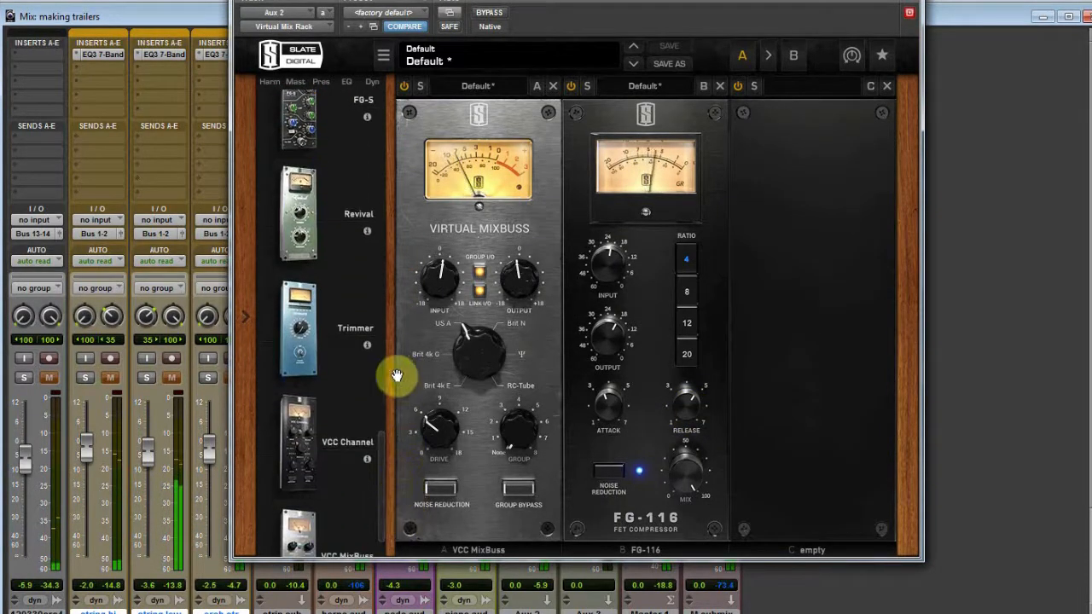
left_click_drag(310, 227, 816, 200)
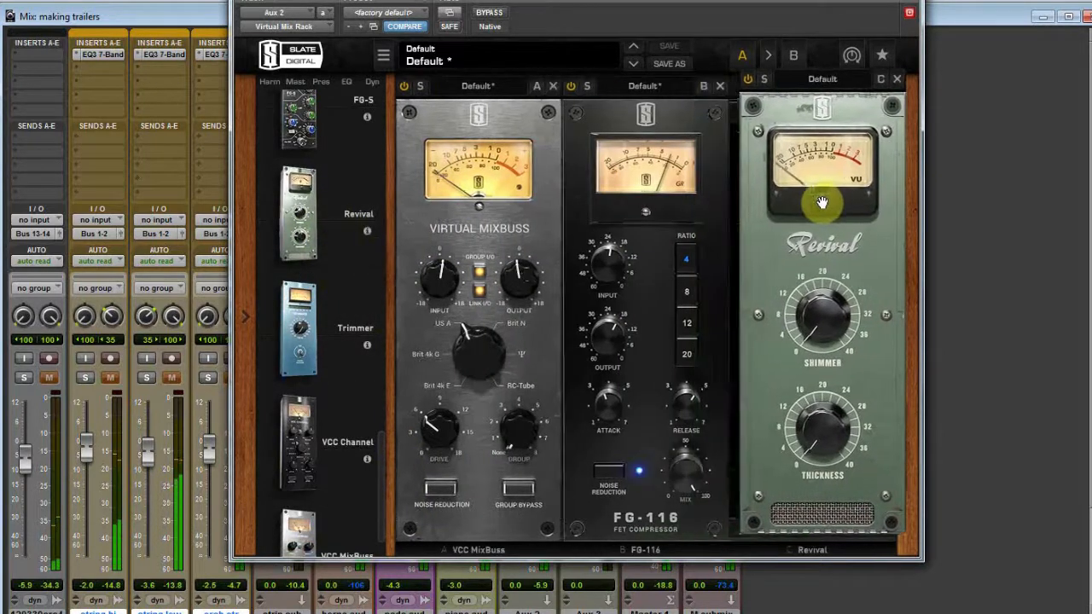
left_click_drag(815, 339, 802, 398)
left_click_drag(805, 435, 804, 424)
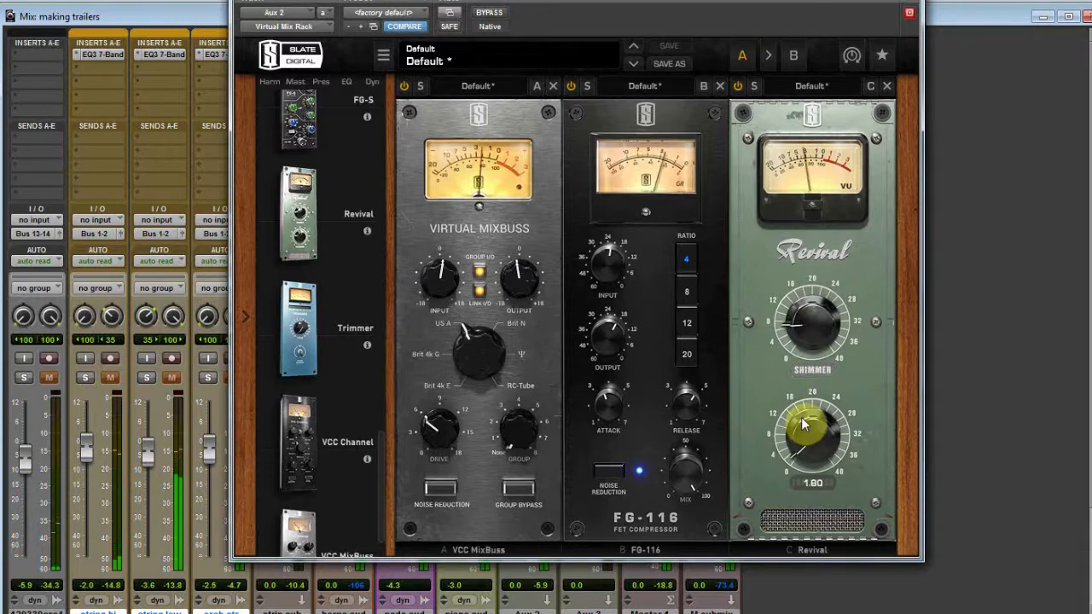
left_click(887, 87)
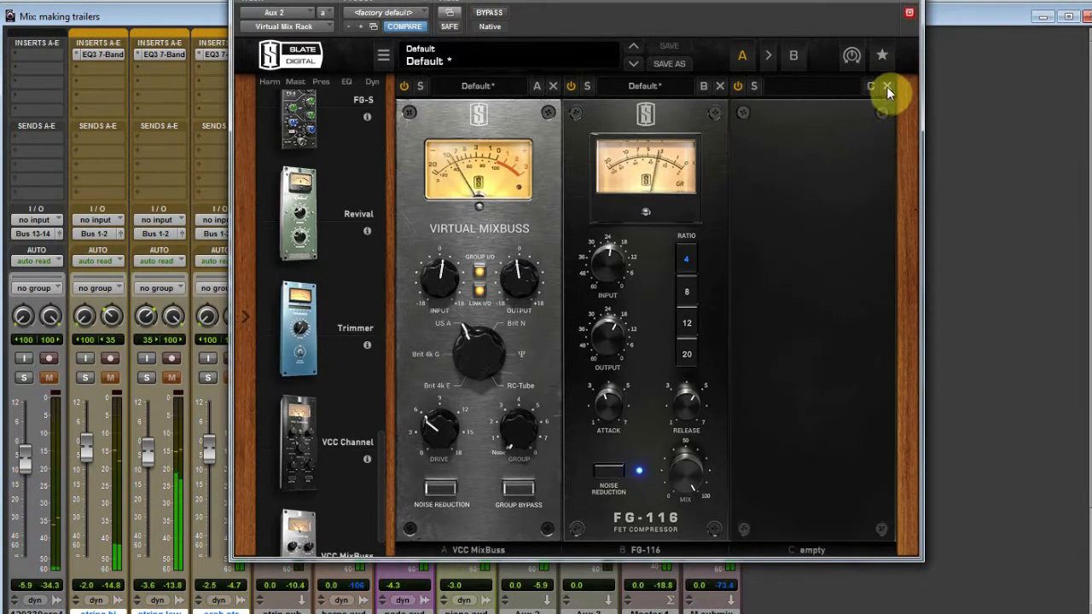
- Load CS-Lift into the third rack slot, set High Lift to about 2.23, raise Low Lift slightly and close the rack
left_click_drag(381, 482, 404, 175)
left_click_drag(309, 370, 788, 305)
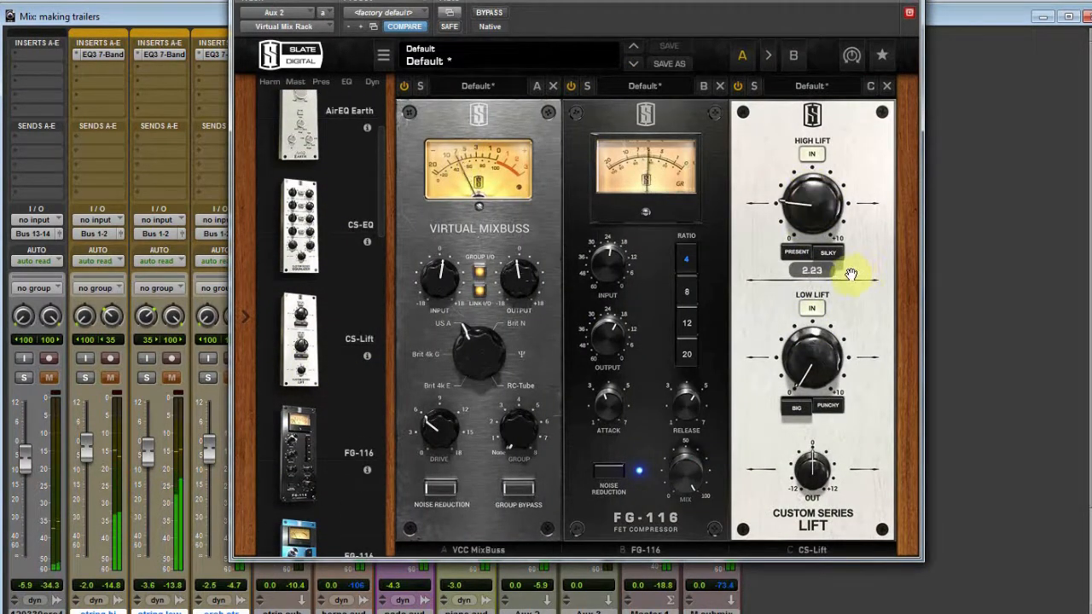
left_click_drag(832, 356, 802, 351)
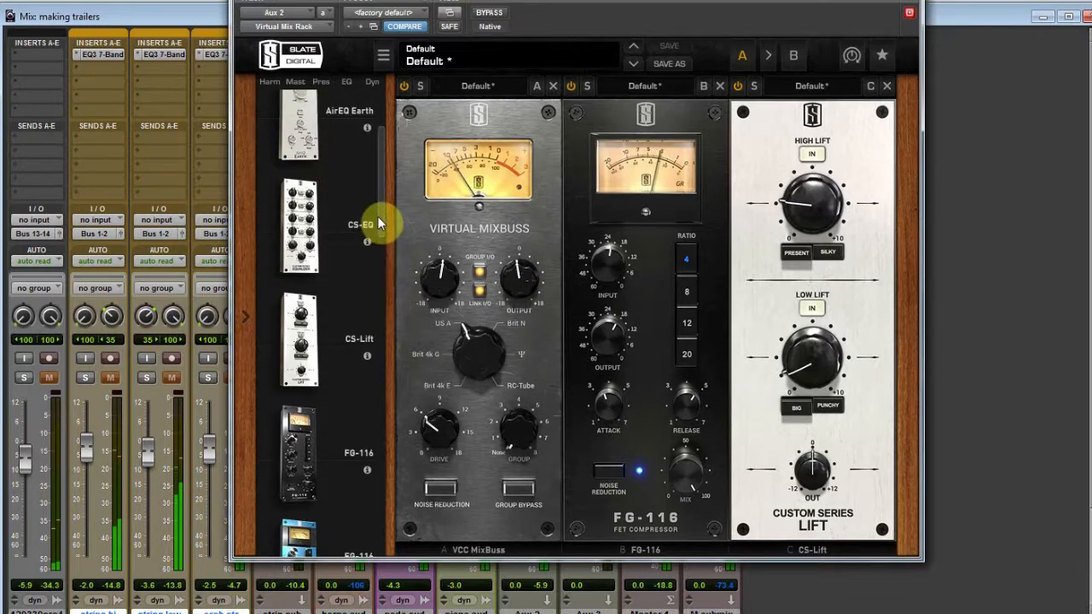
scroll(382, 172, "up", 2)
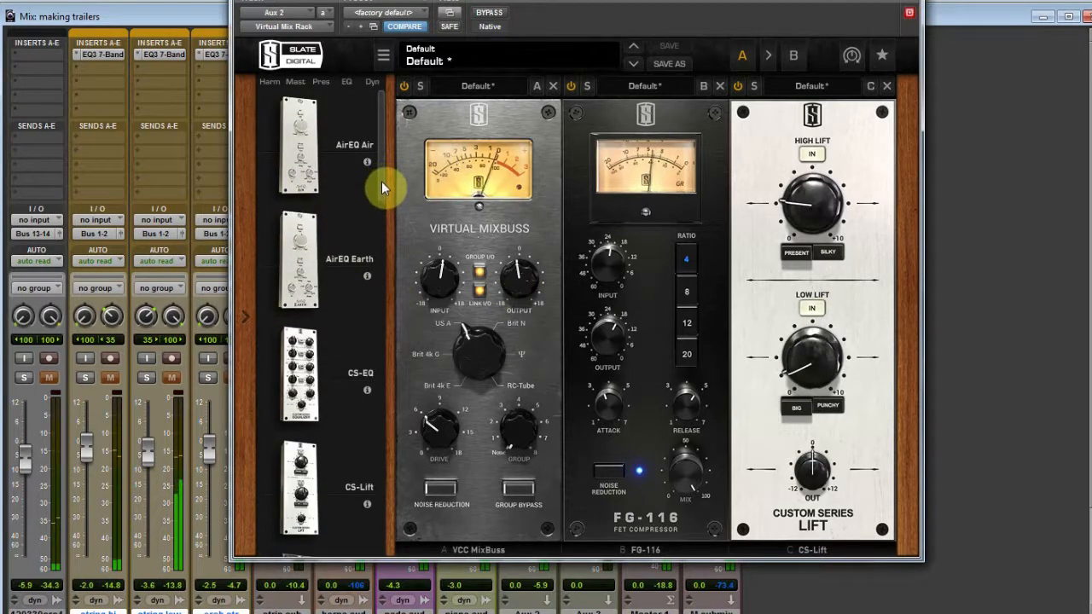
scroll(390, 183, "down", 2)
left_click(909, 12)
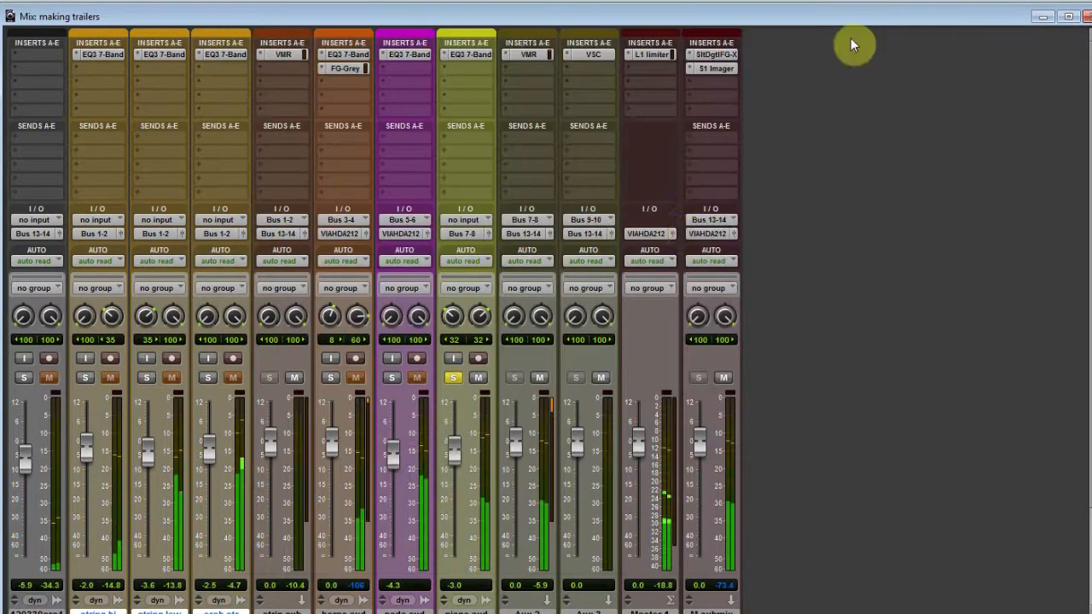
- Check the VerbSuite Classics reverb settings on Aux 3, close the plug-in and stop playback
left_click(585, 54)
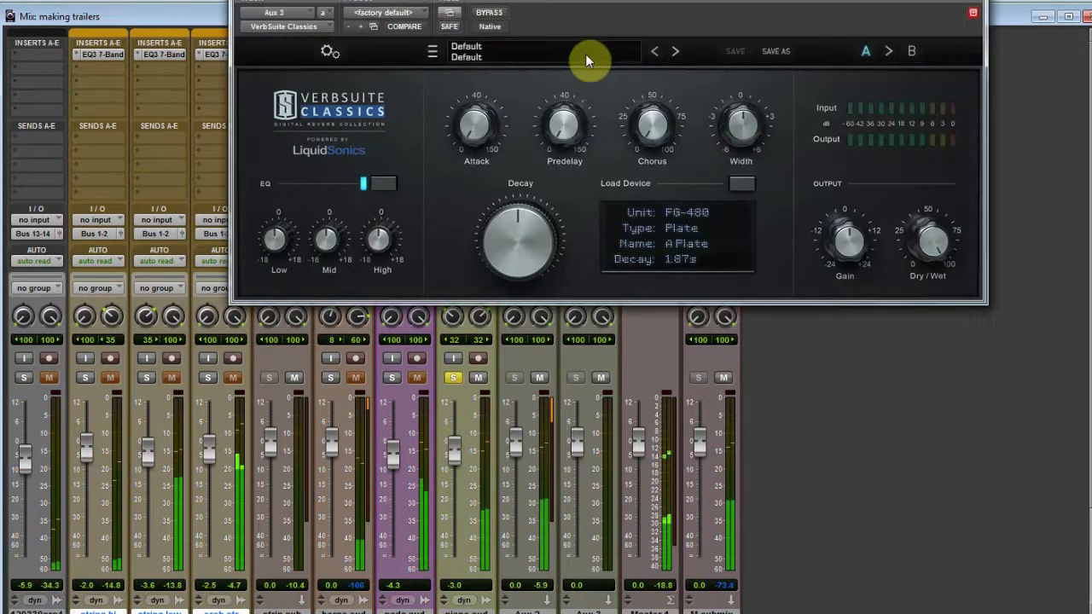
left_click(972, 1)
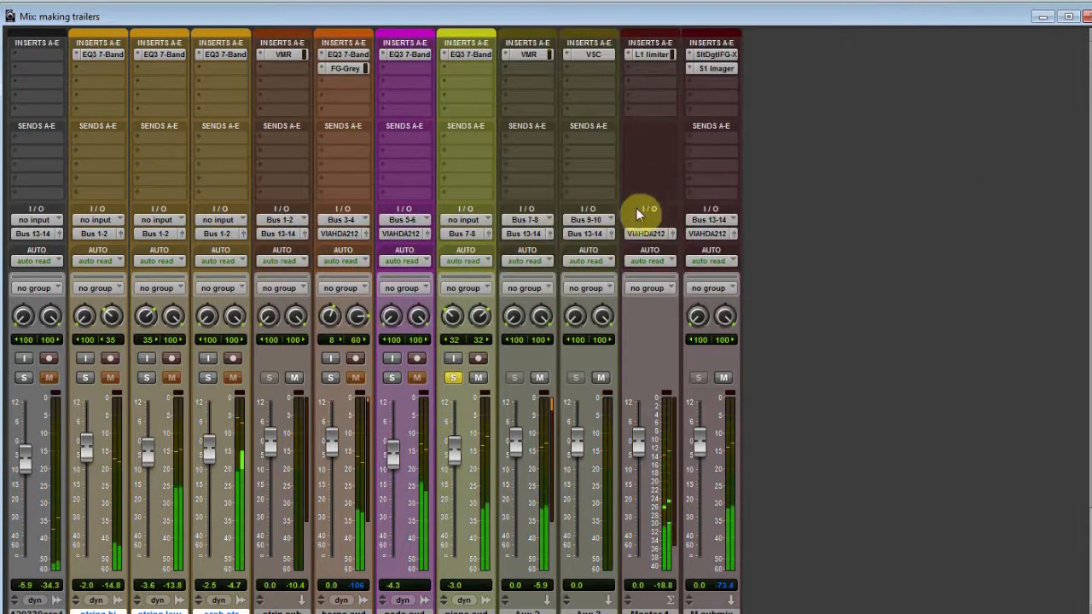
key("space")
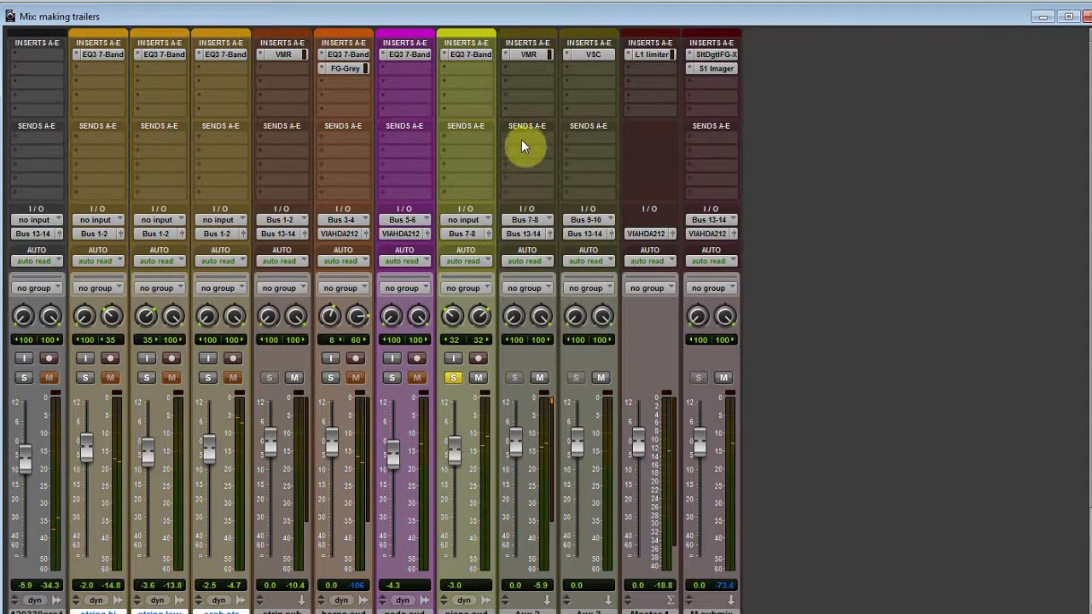
- Add a pre-fader send on Aux 2 to Bus 11-12 with its level at 0.0 dB, and close the send window
left_click(521, 141)
mouse_move(544, 175)
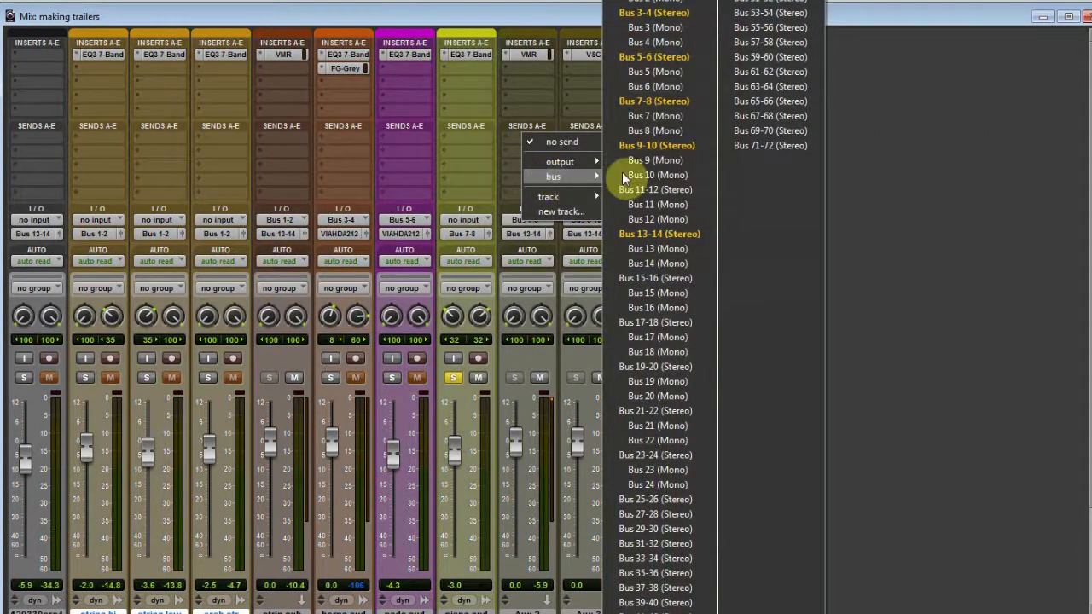
left_click(654, 189)
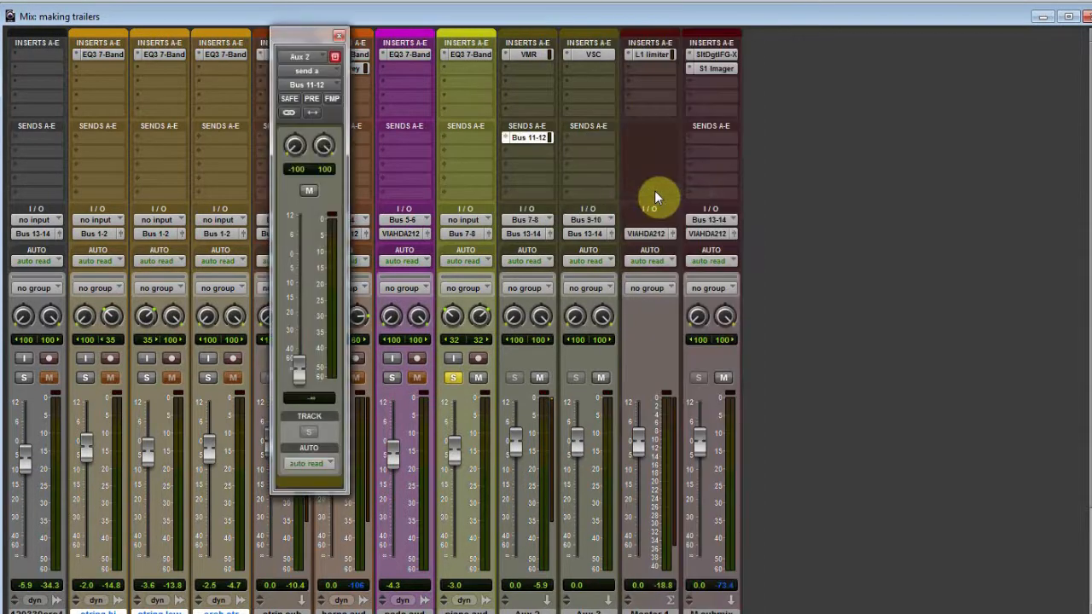
left_click(301, 378, "alt")
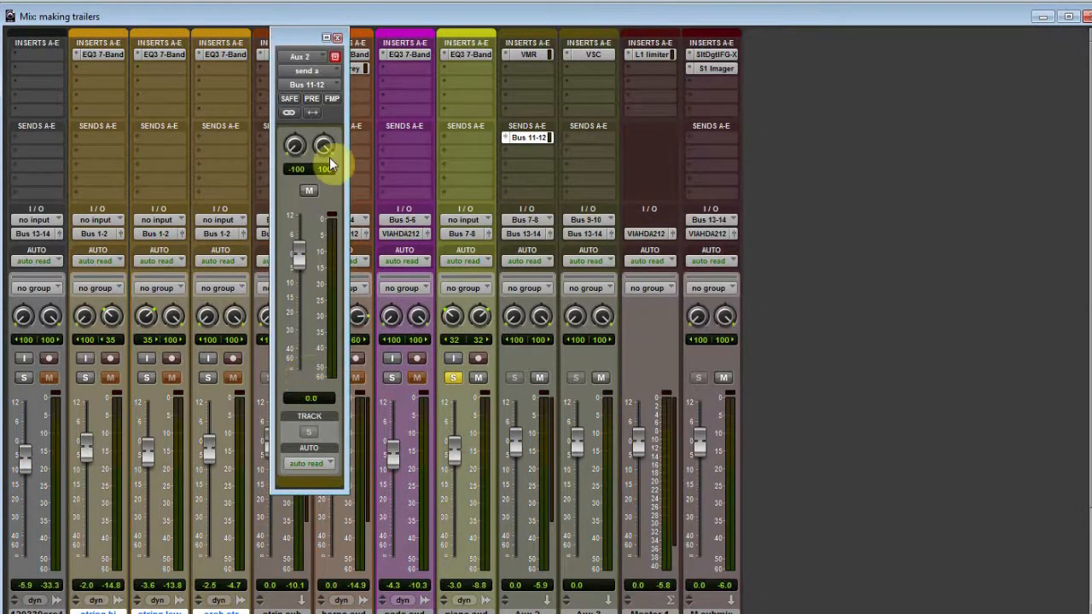
left_click(312, 99)
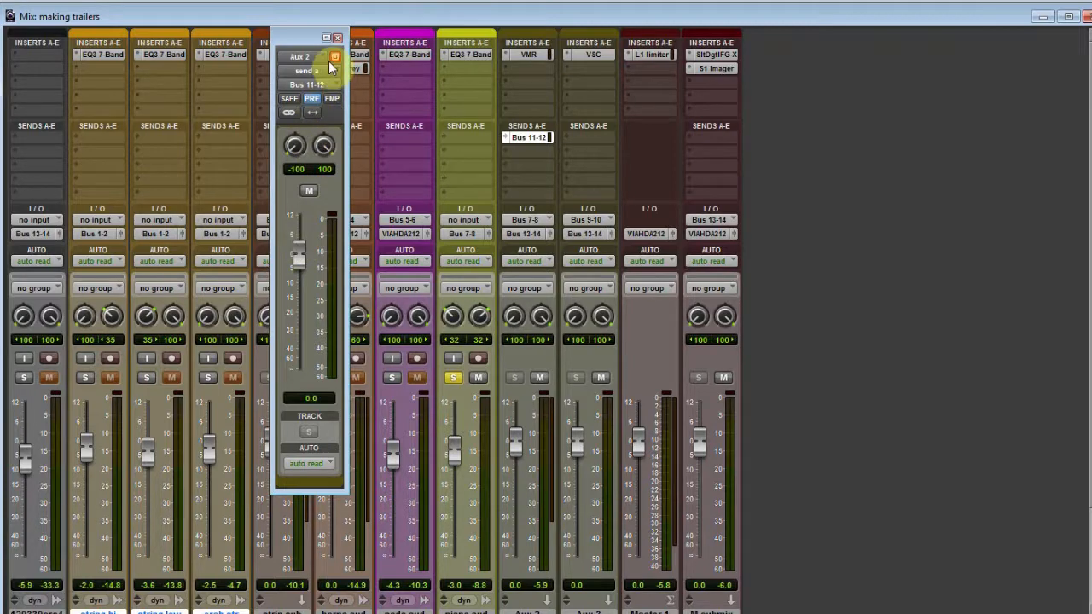
left_click(337, 37)
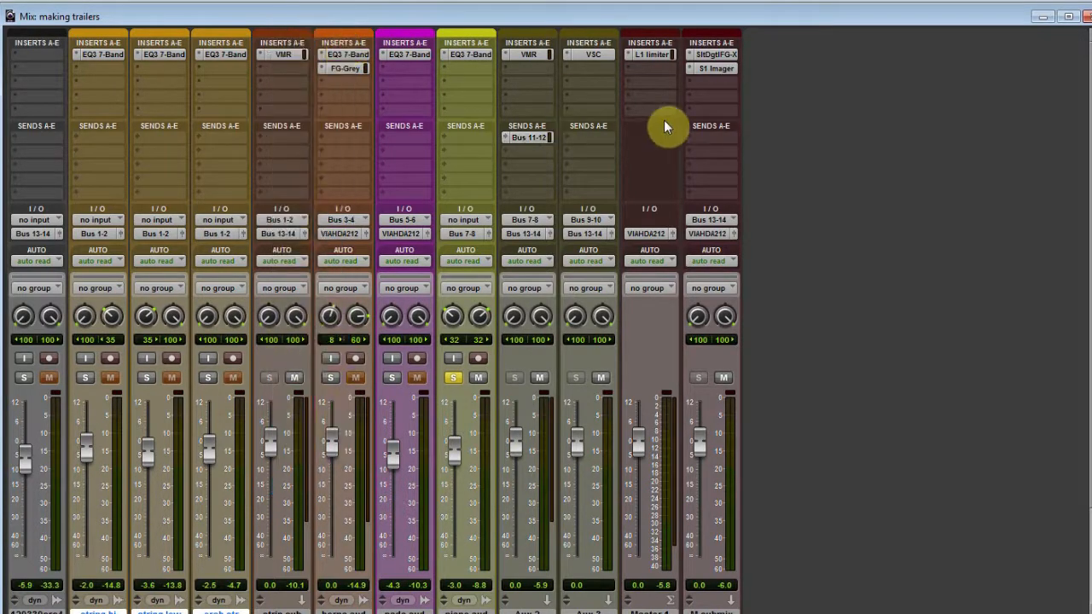
- Reopen Aux 2's first send and reassign it to Bus 9-10
left_click(528, 136)
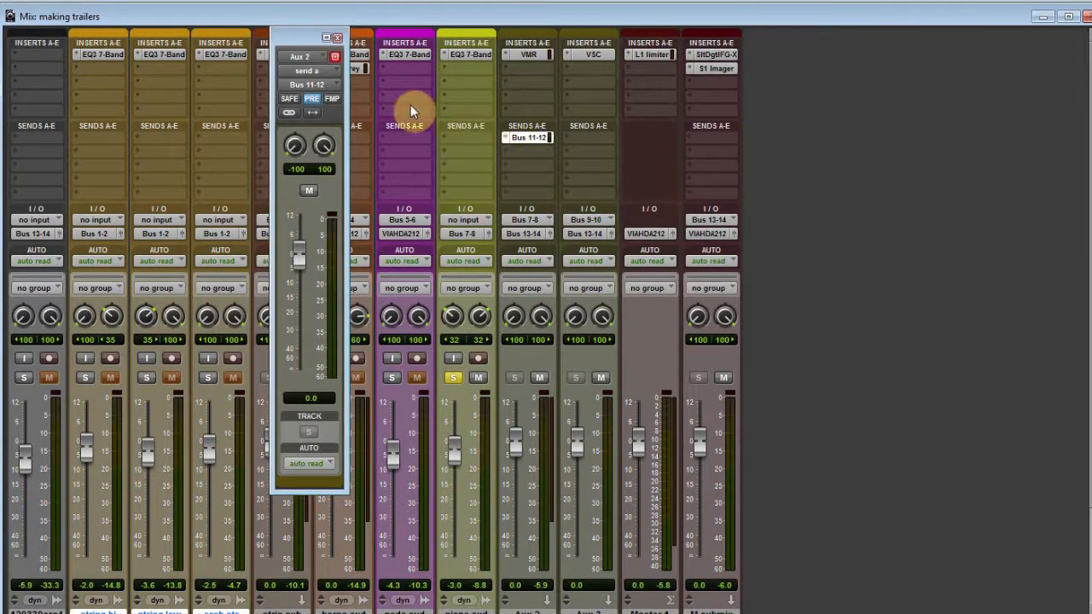
left_click(505, 138)
mouse_move(541, 175)
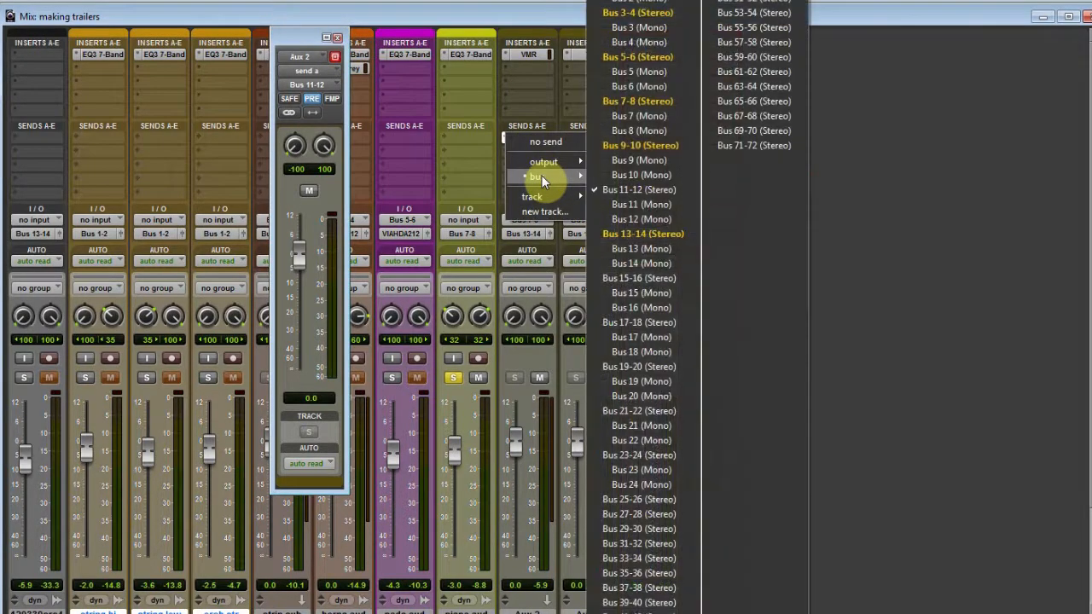
left_click(616, 144)
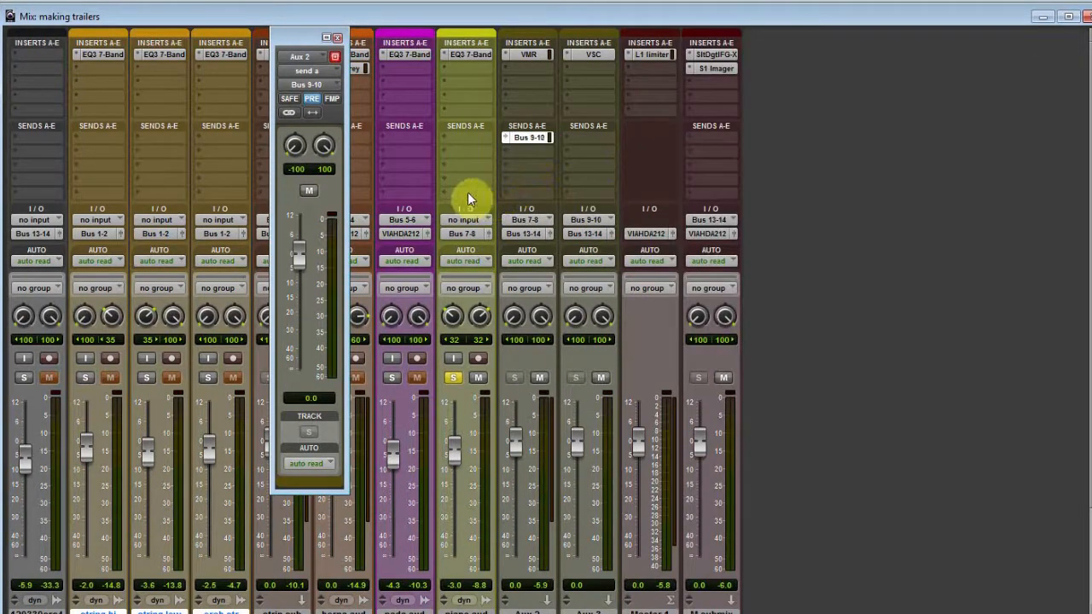
- Close the Aux 2 send window and load the Keys preset Key Ambience in Aux 3's VerbSuite Classics reverb
left_click(336, 38)
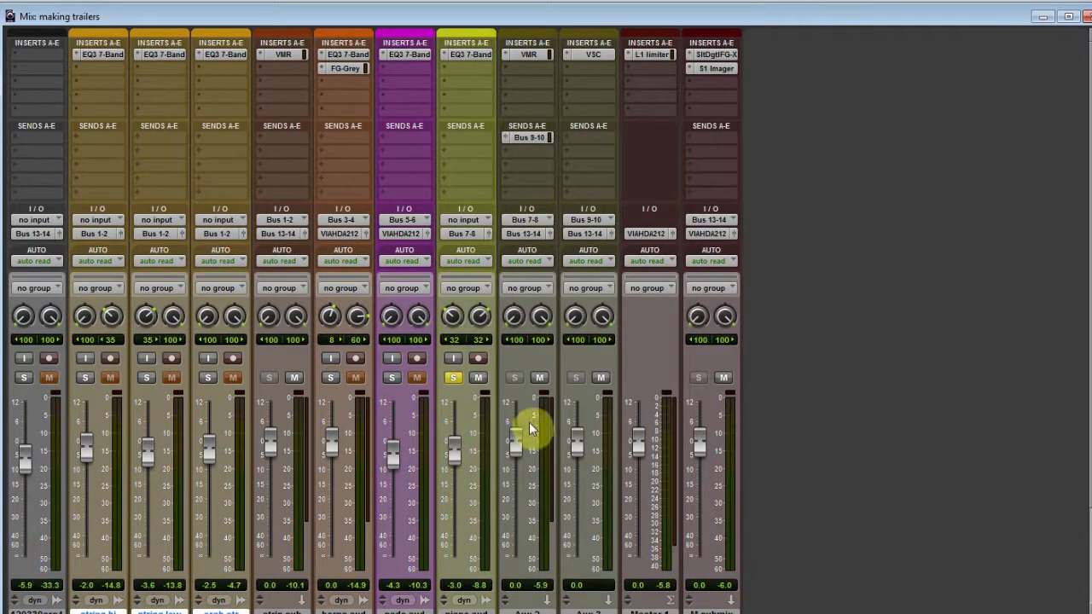
left_click_drag(516, 127, 527, 79)
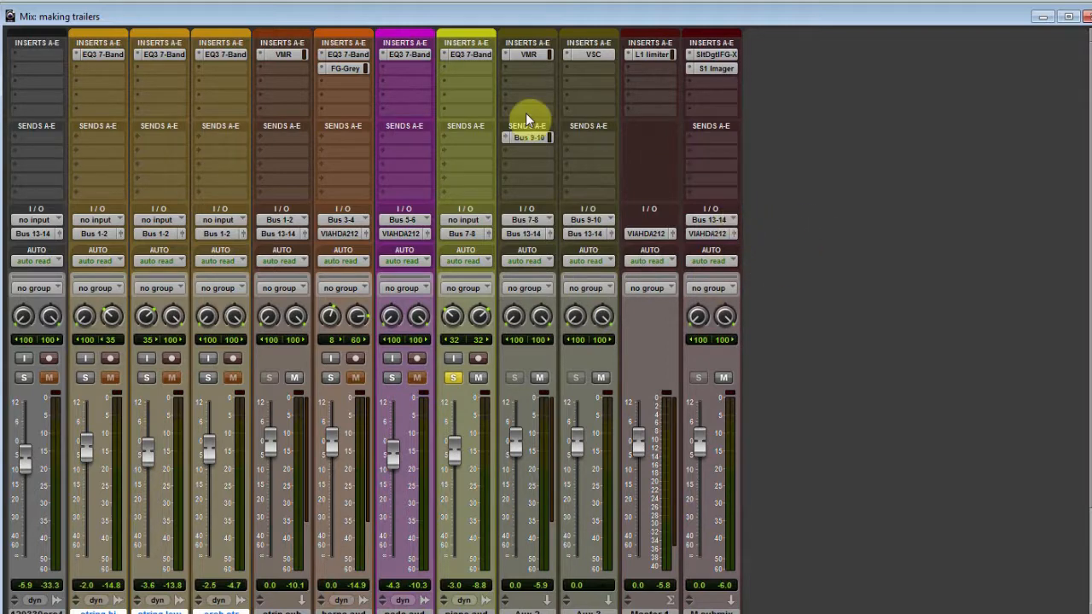
left_click(586, 54)
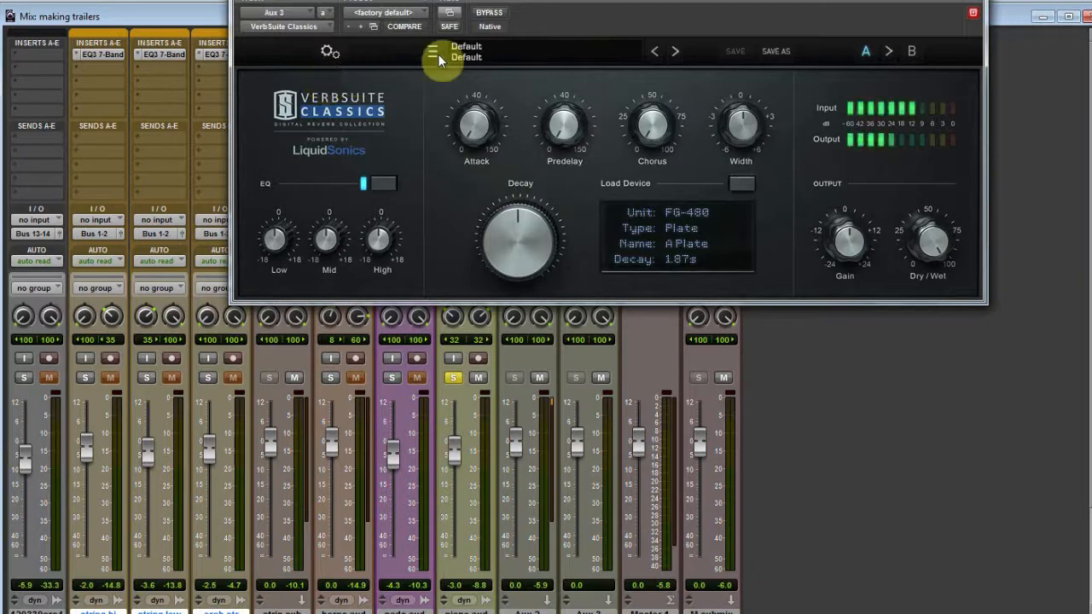
left_click(494, 55)
mouse_move(514, 75)
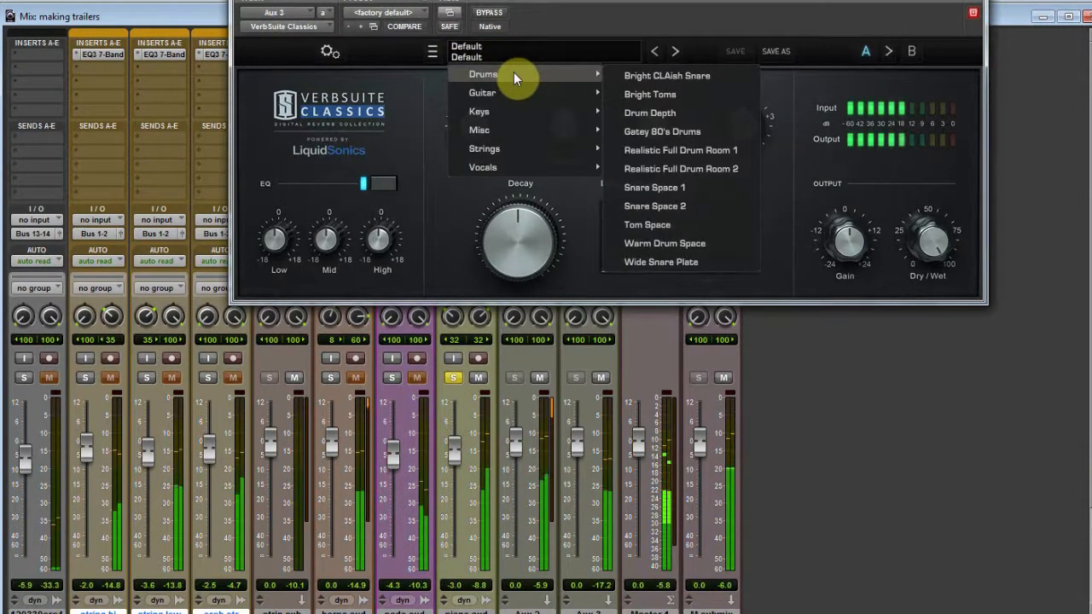
mouse_move(500, 111)
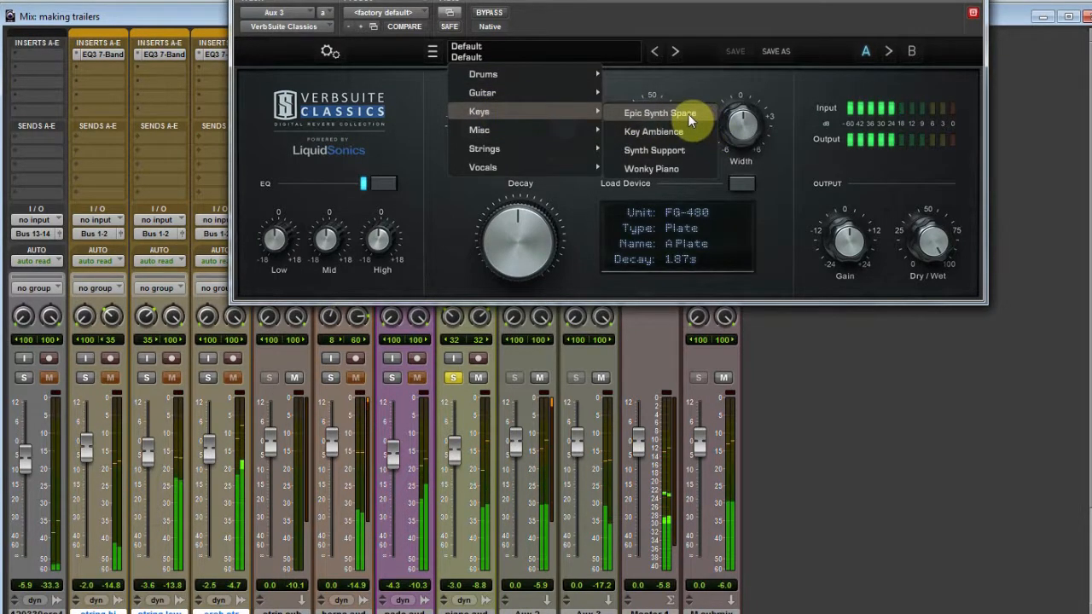
left_click(663, 132)
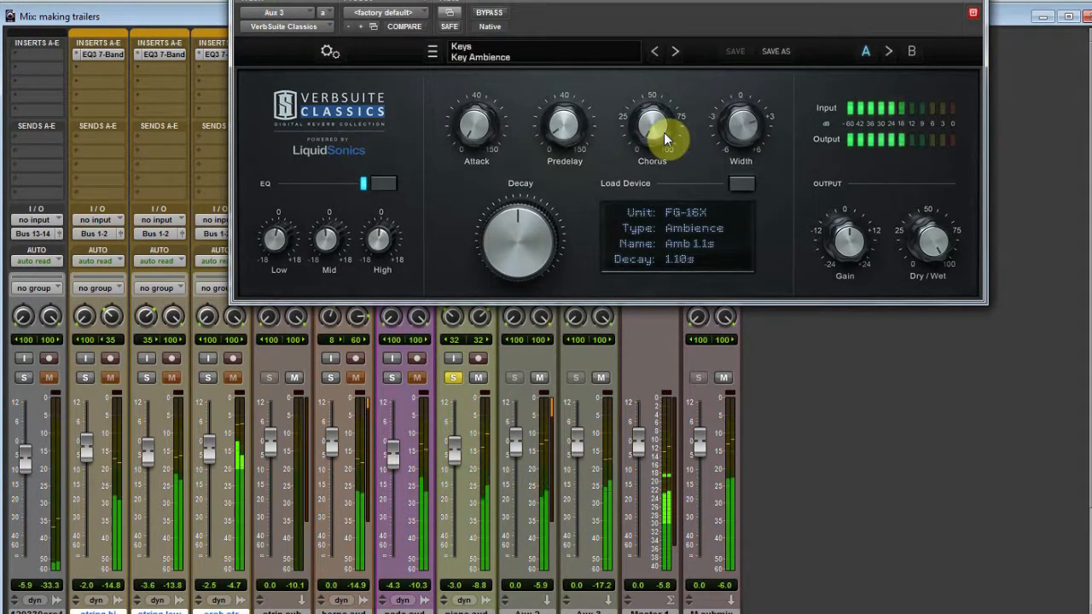
- Set the Aux 3 reverb's dry/wet mix to 100% and its predelay to about 10.8 ms
left_click(845, 246)
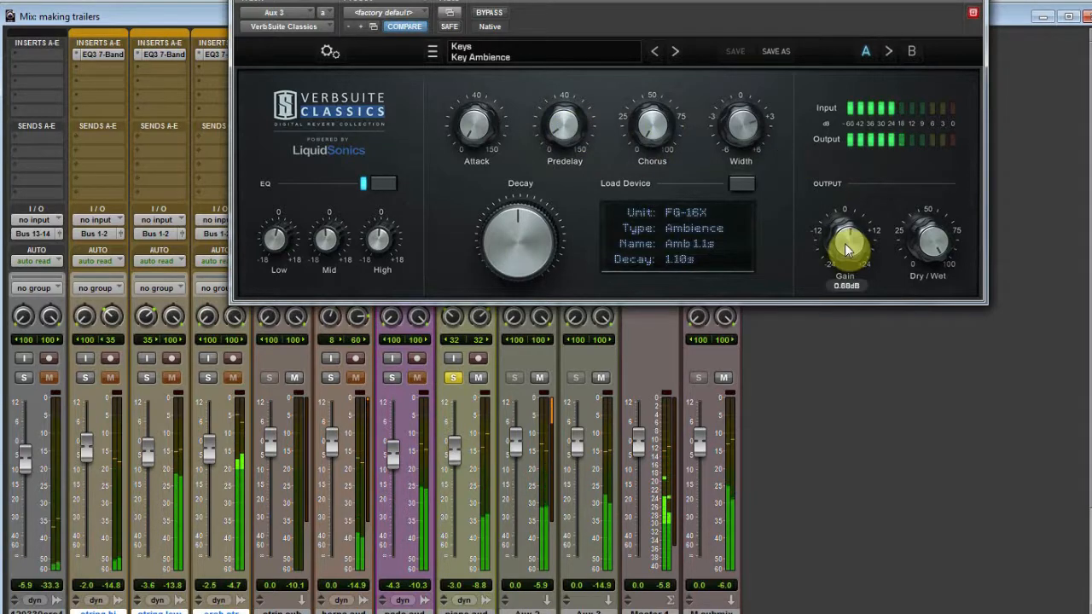
left_click_drag(926, 244, 937, 221)
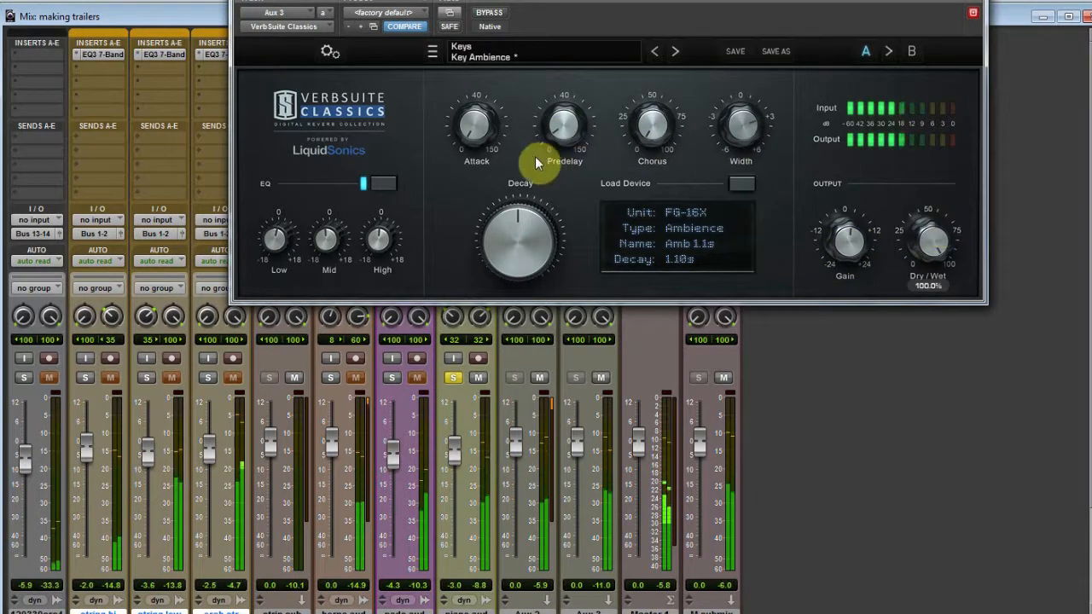
left_click(480, 126)
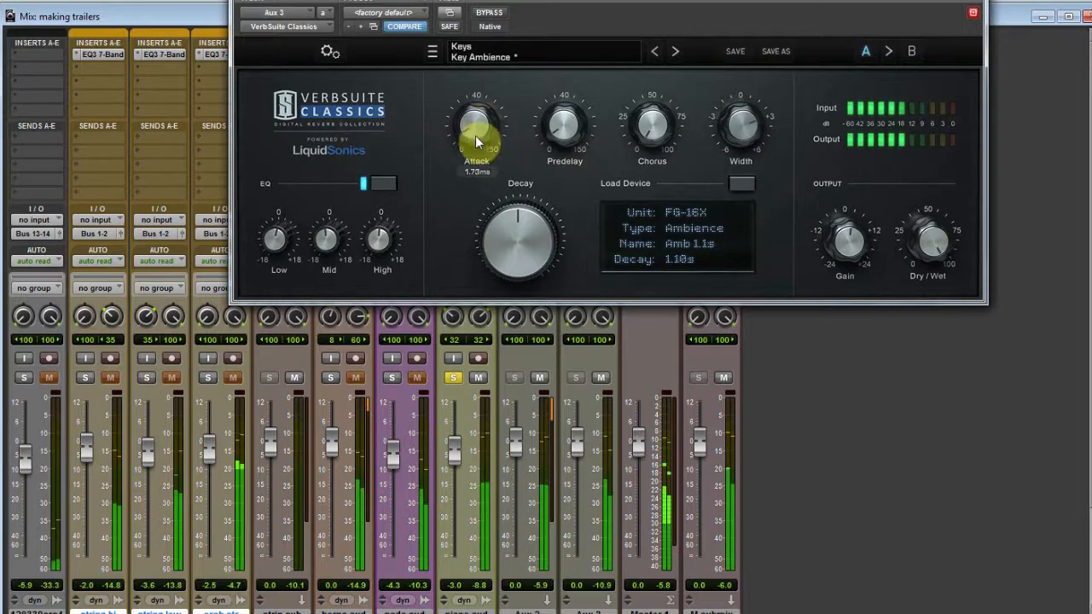
left_click(565, 135)
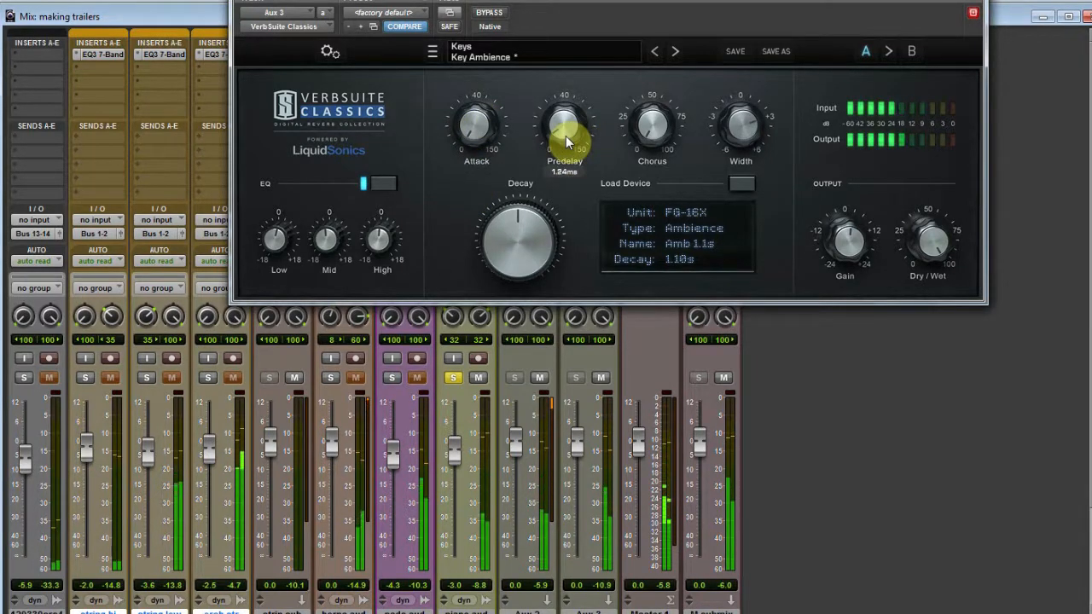
left_click_drag(566, 135, 571, 117)
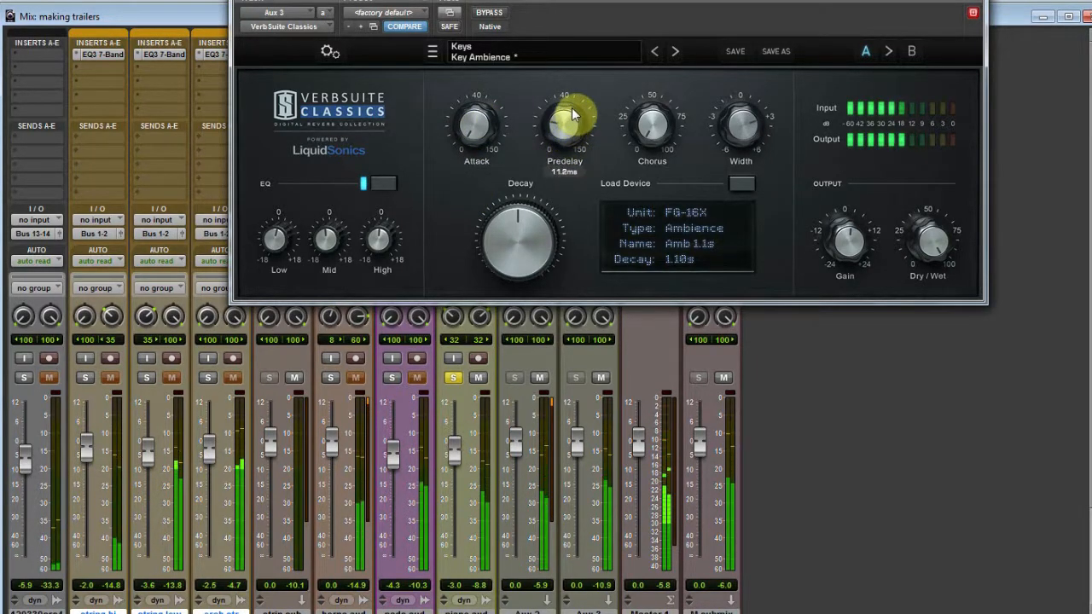
left_click_drag(572, 107, 571, 109)
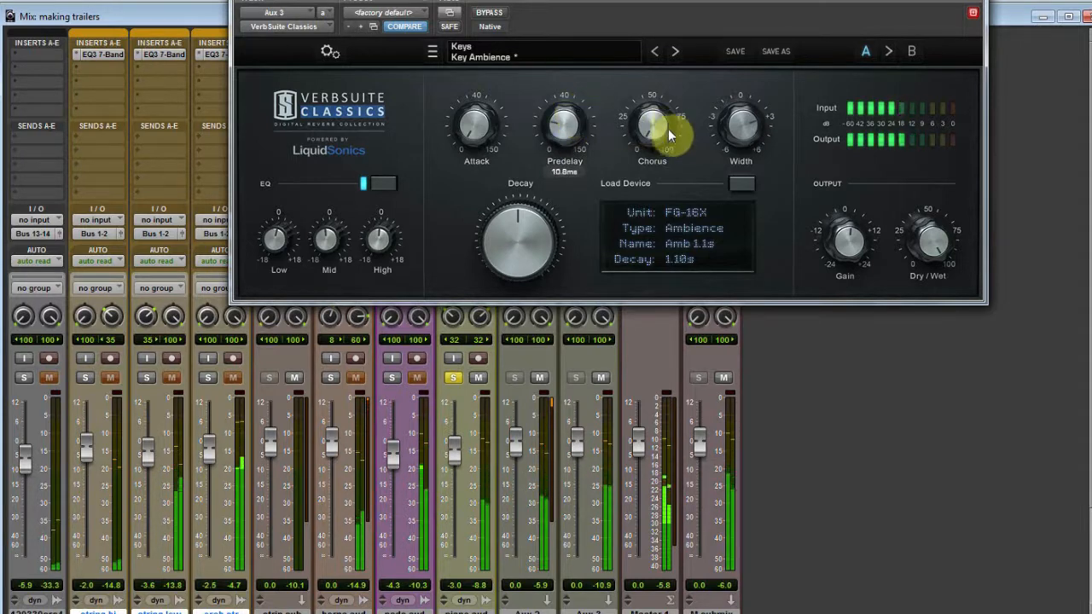
- Raise the reverb's chorus amount and set its width to about 1.37 dB
left_click_drag(653, 139, 656, 102)
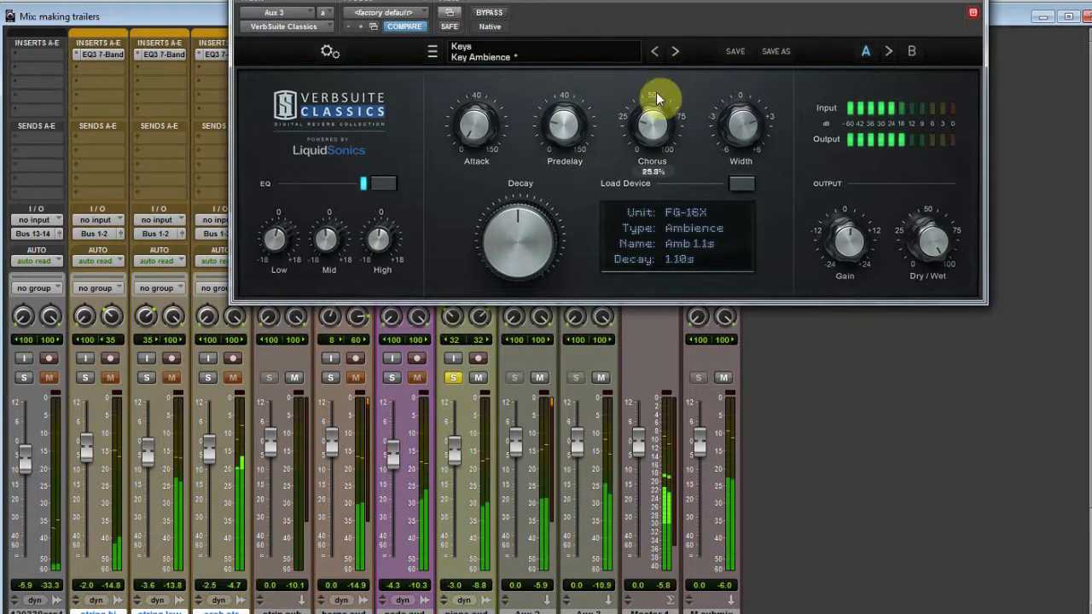
left_click(715, 122)
left_click_drag(714, 122, 734, 131)
- Shorten the reverb's decay to about 713 ms and close the plug-in
left_click(516, 237)
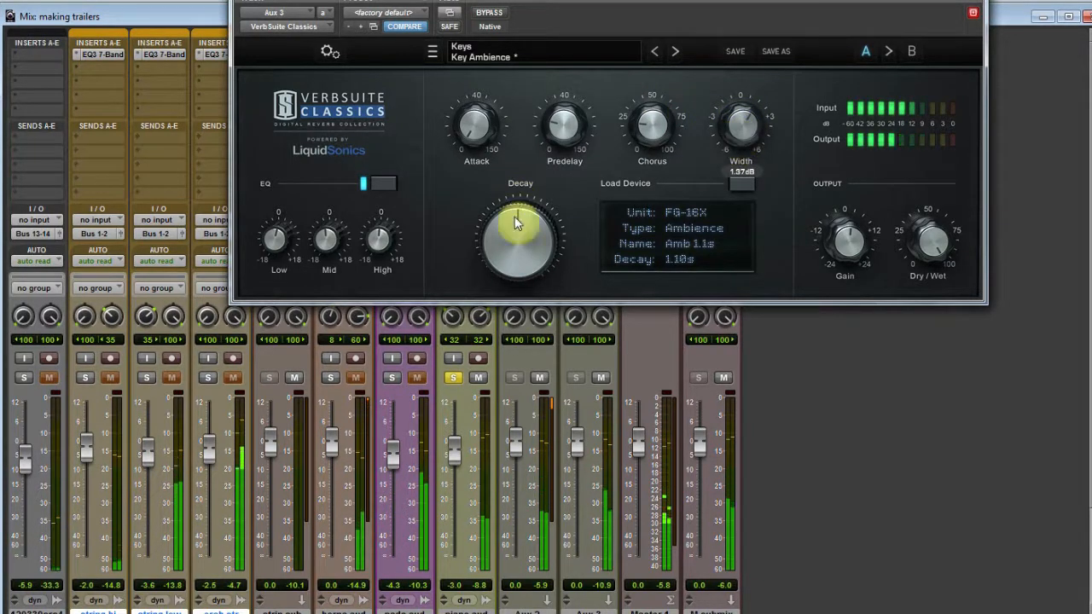
left_click_drag(516, 236, 521, 260)
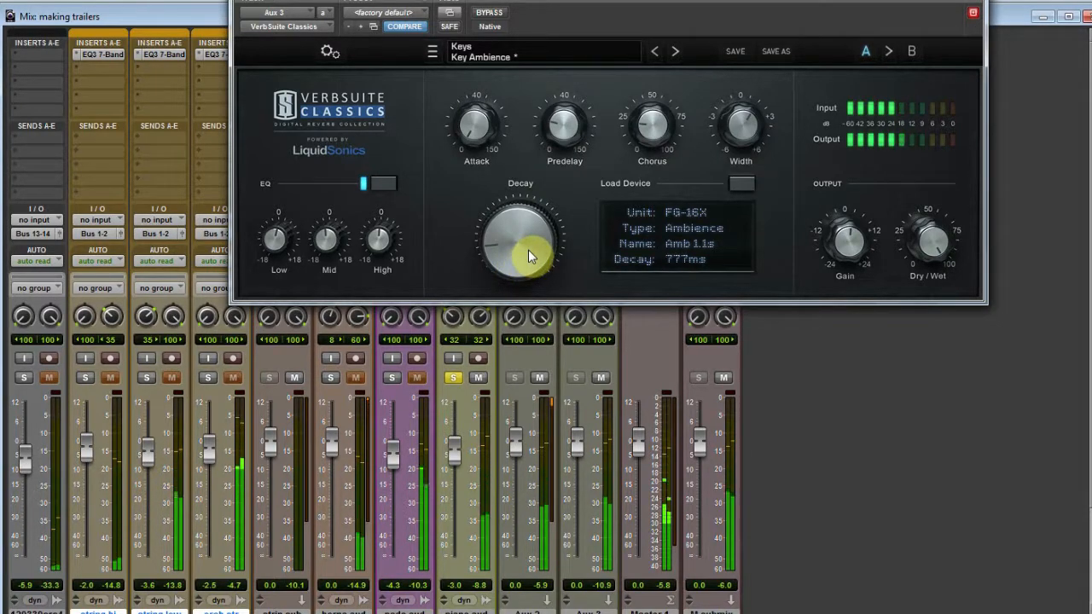
left_click_drag(529, 255, 526, 264)
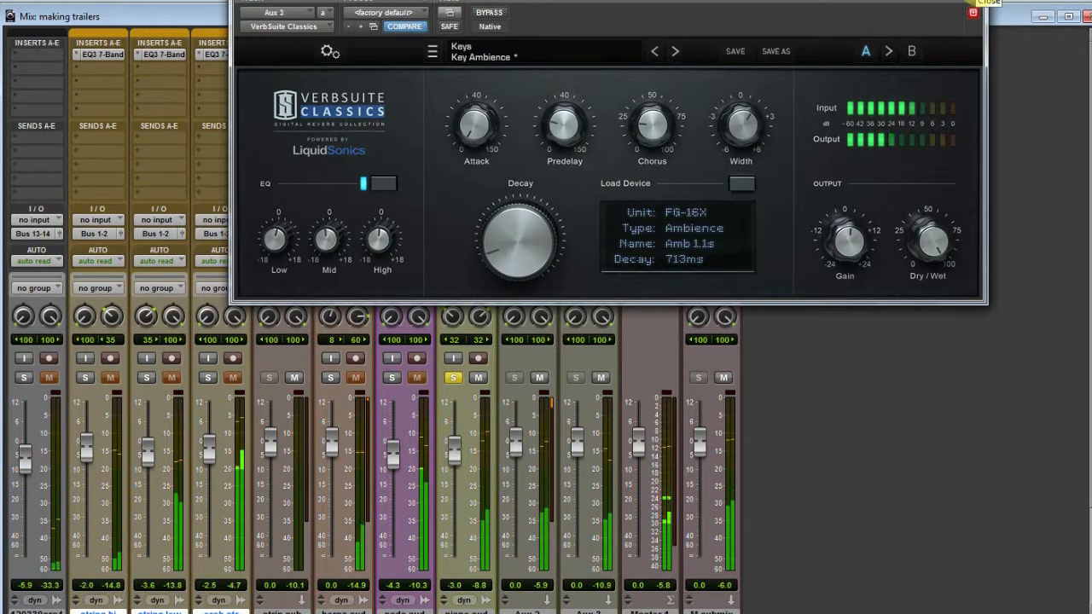
left_click(972, 12)
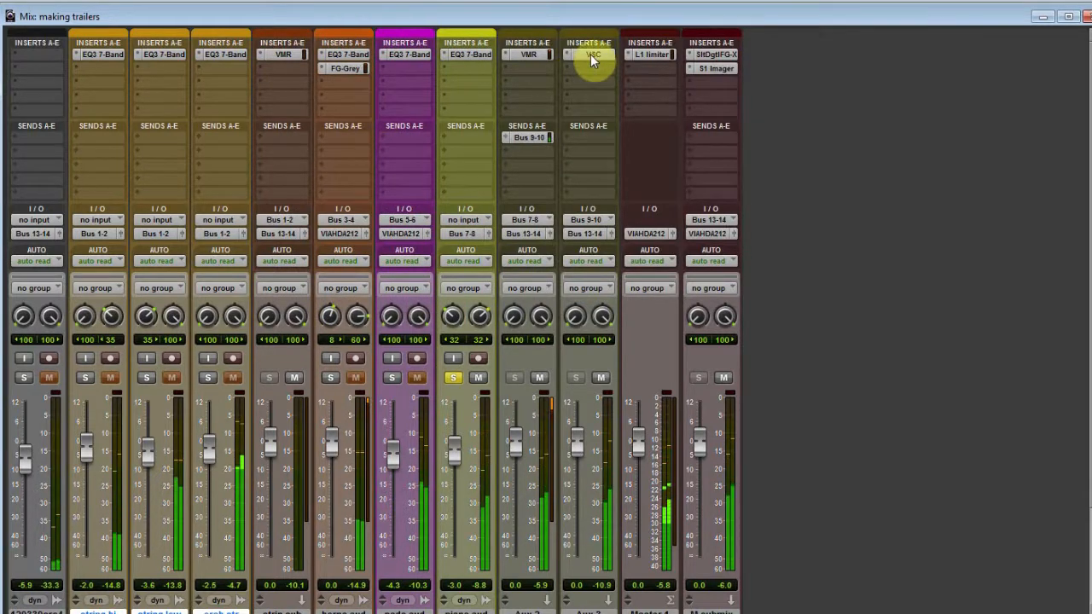
- Insert a stereo EQ3 7-Band after the reverb on Aux 3
left_click(575, 72)
mouse_move(602, 90)
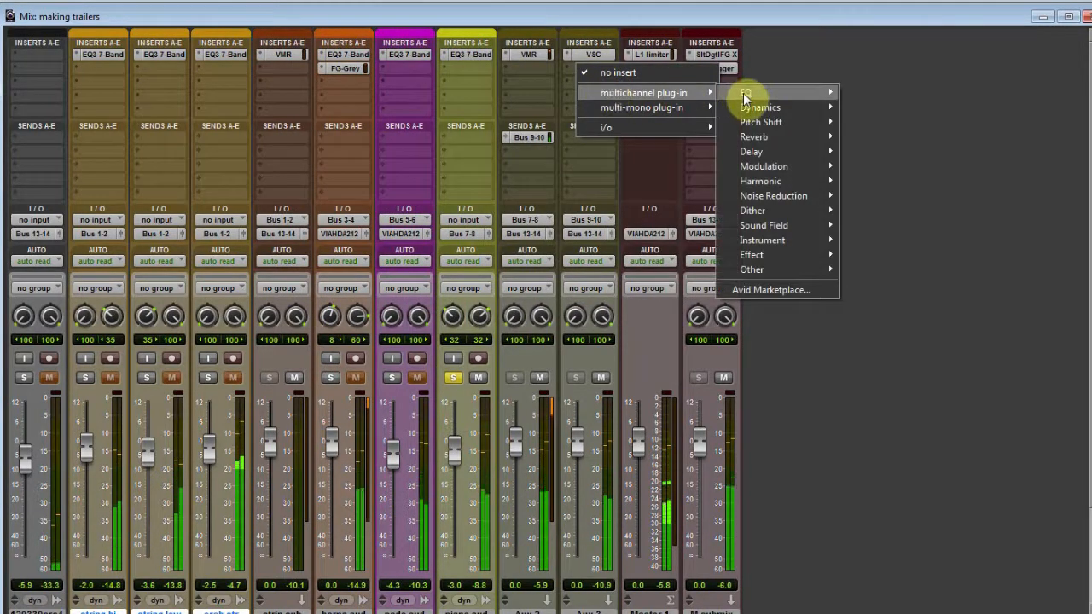
mouse_move(743, 93)
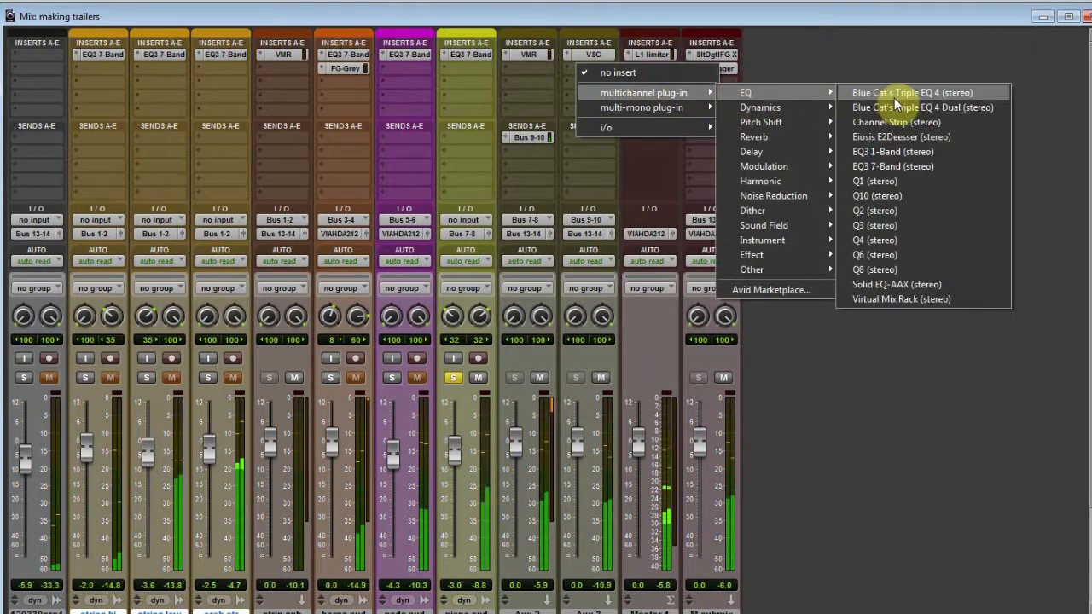
left_click(892, 165)
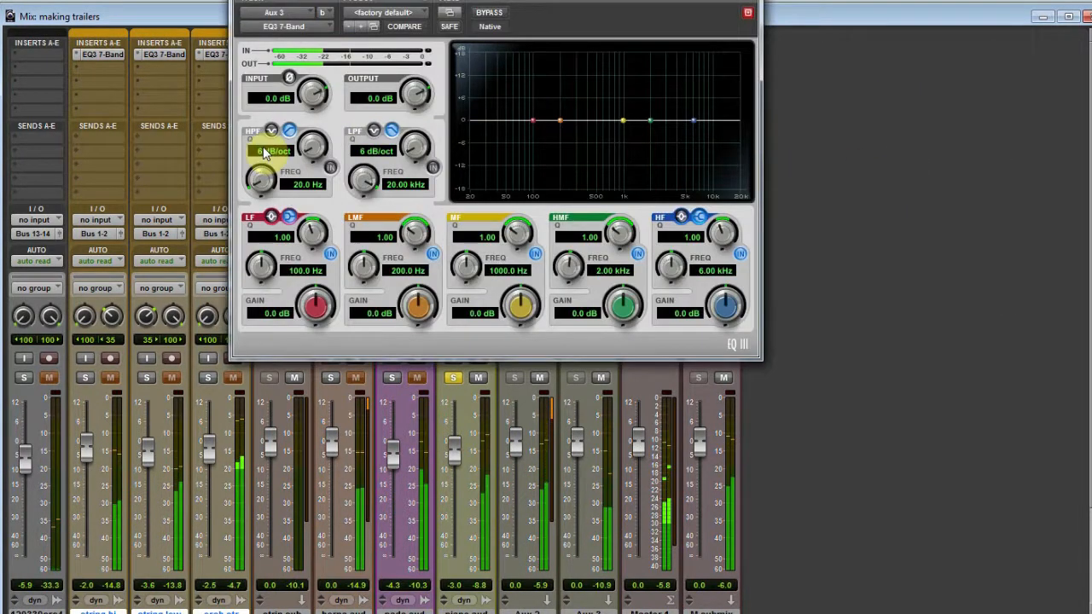
- Enable the EQ's high-pass filter with a 12 dB/oct slope at about 617.6 Hz
left_click(330, 169)
left_click_drag(314, 146, 319, 92)
left_click_drag(273, 175, 286, 106)
- Enable the EQ's low-pass filter with a 24 dB/oct slope and bring its frequency down to about 3.34 kHz
left_click(433, 167)
left_click_drag(428, 152, 463, 35)
left_click_drag(366, 175, 354, 252)
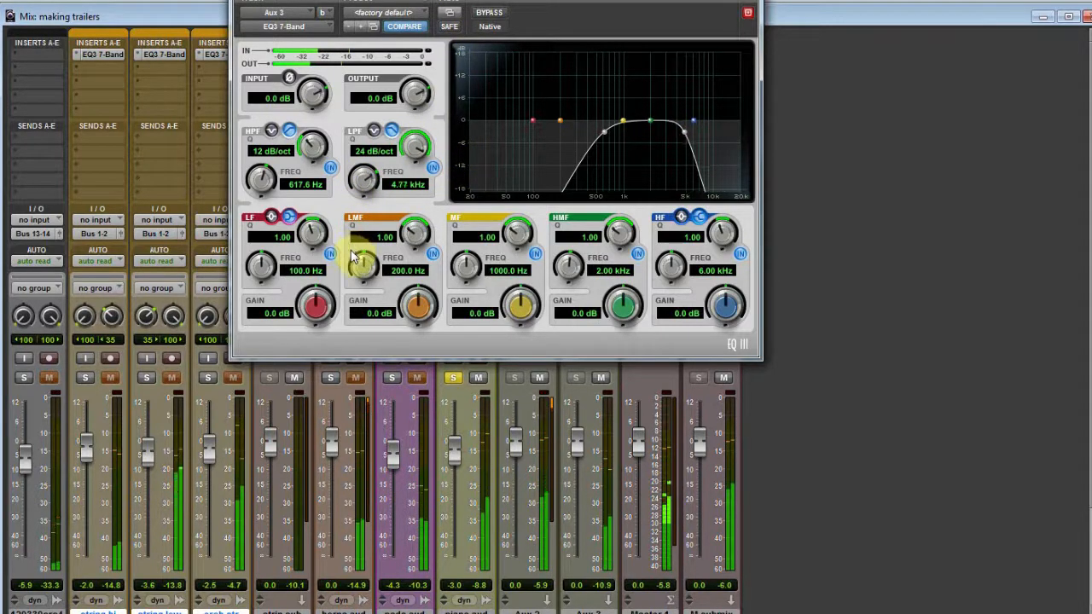
mouse_move(365, 178)
left_mouse_down()
mouse_move(360, 210)
mouse_move(359, 195)
left_mouse_up()
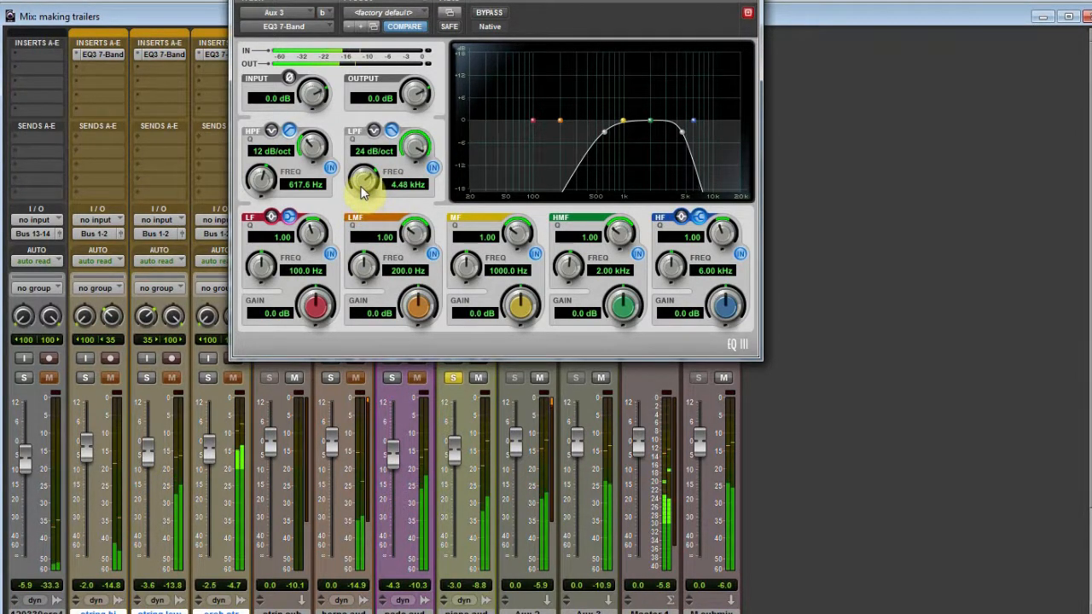
mouse_move(359, 197)
left_mouse_down()
mouse_move(363, 237)
mouse_move(365, 190)
left_mouse_up()
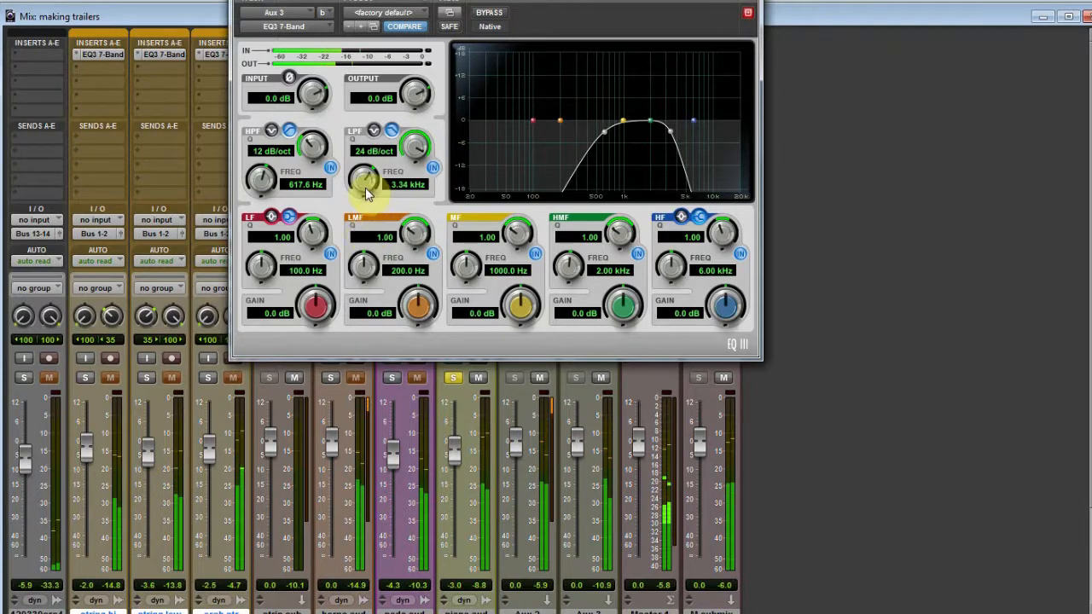
- Lower the Aux 3 fader to -2.2 dB, nudge the EQ's mid band to 1.02 kHz at 0.1 dB and close the EQ
left_click_drag(585, 446, 579, 455)
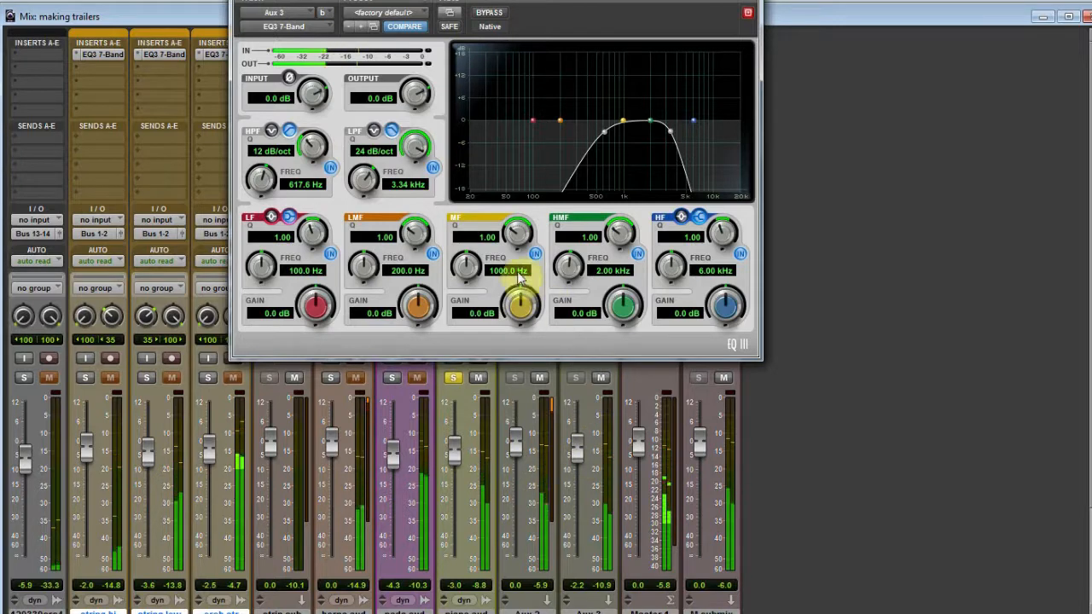
left_click_drag(623, 119, 623, 119)
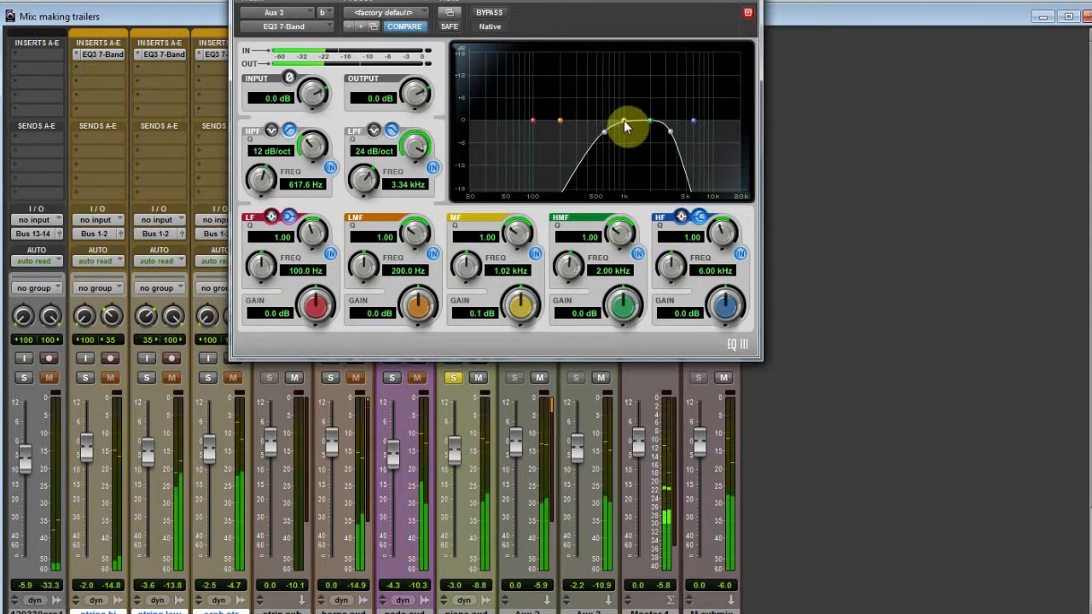
left_click(747, 12)
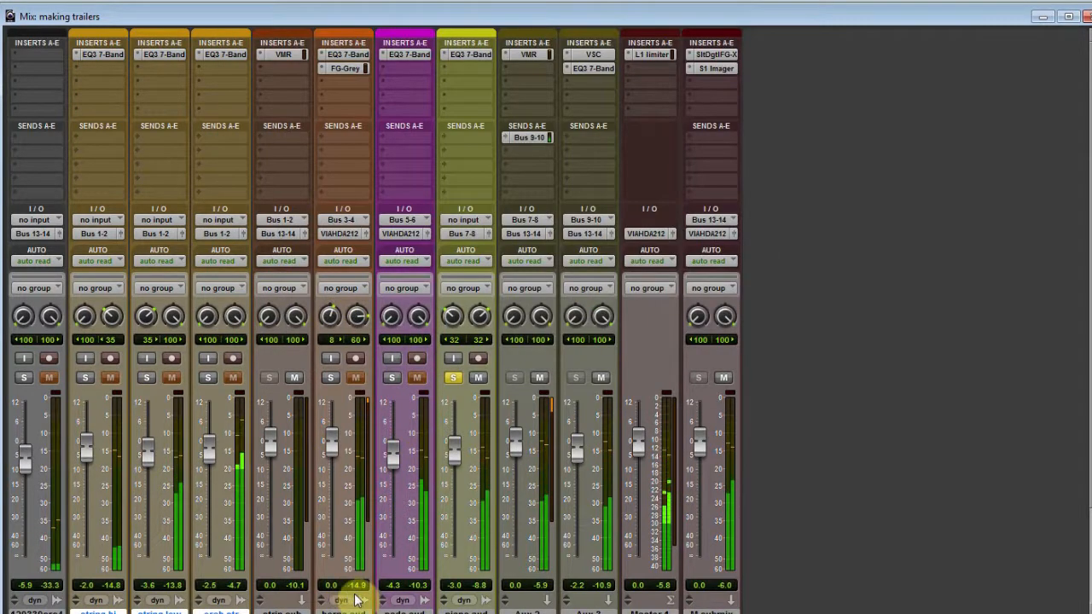
- Reopen Aux 3's EQ, soften the low-pass slope to 18 dB/oct and close it
left_click(595, 68)
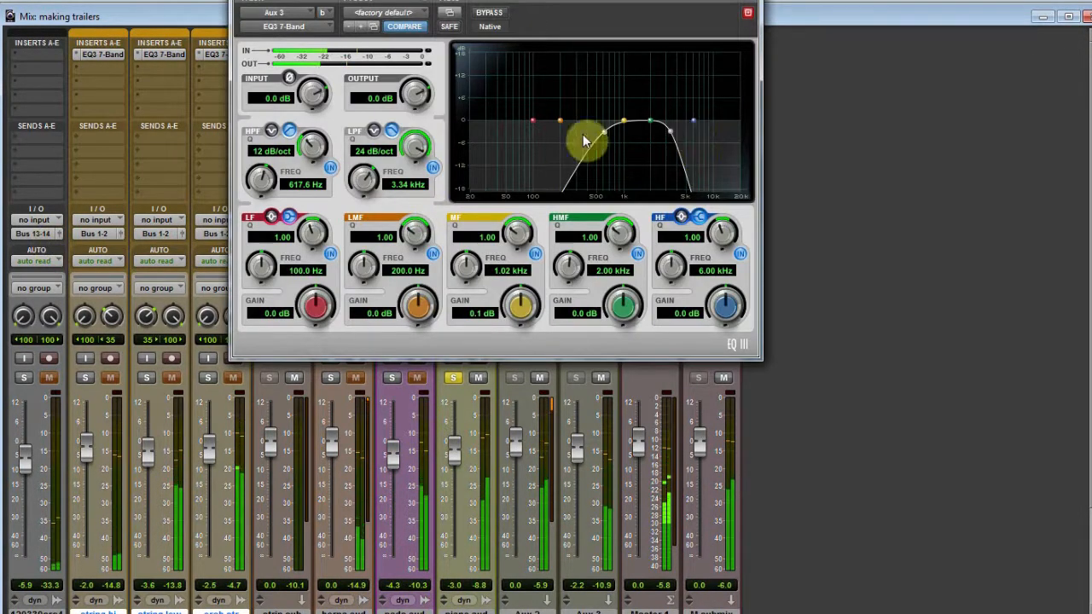
left_click_drag(420, 145, 402, 202)
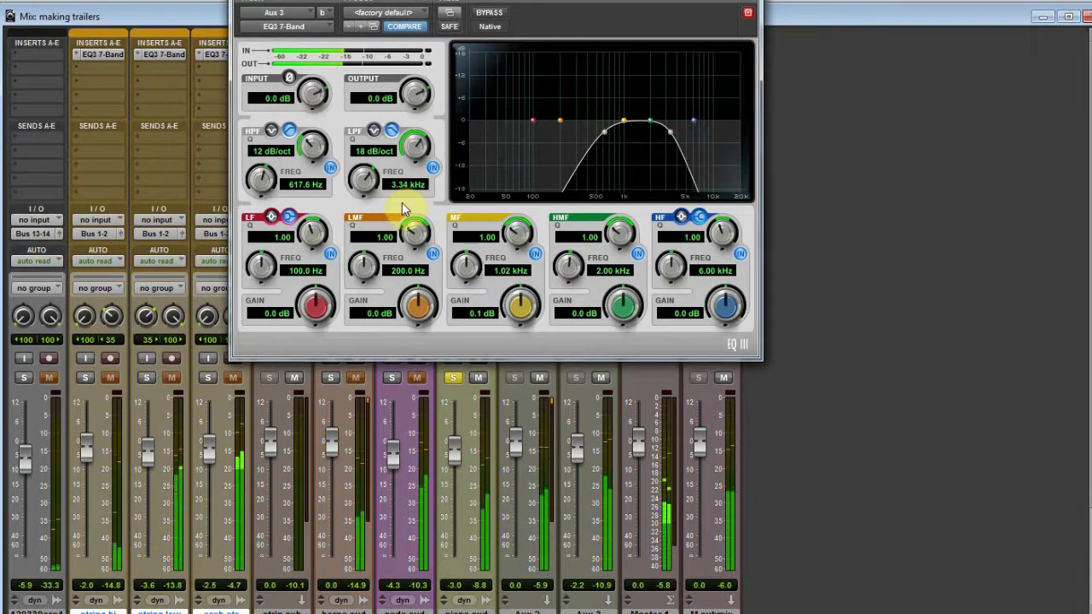
left_click(747, 12)
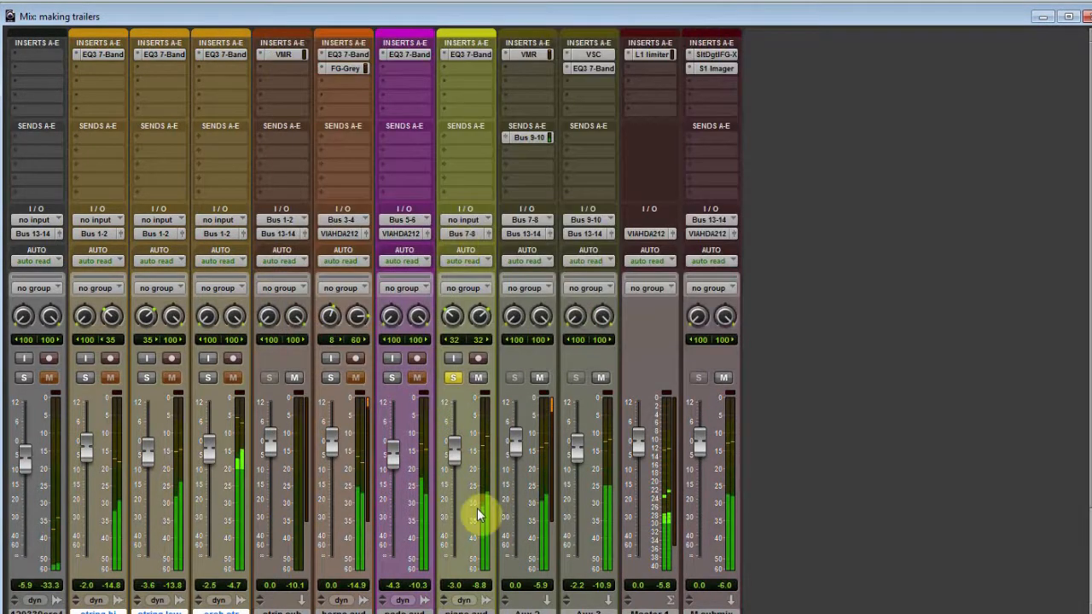
- Lower the Aux 3 fader to -3.0 dB and take the piano track out of solo
left_click_drag(575, 455, 575, 463)
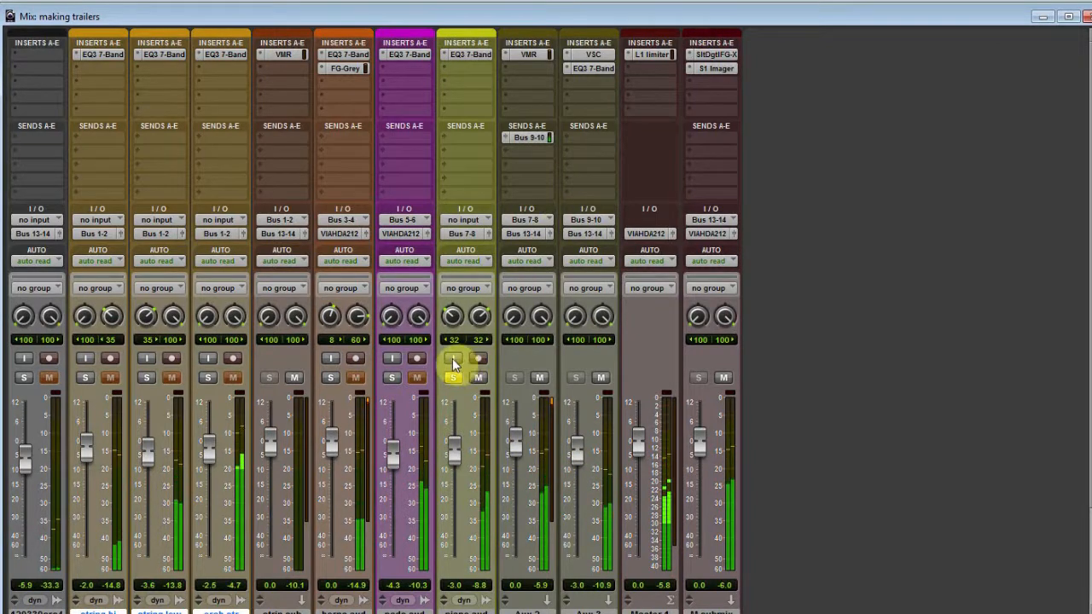
left_click(453, 378)
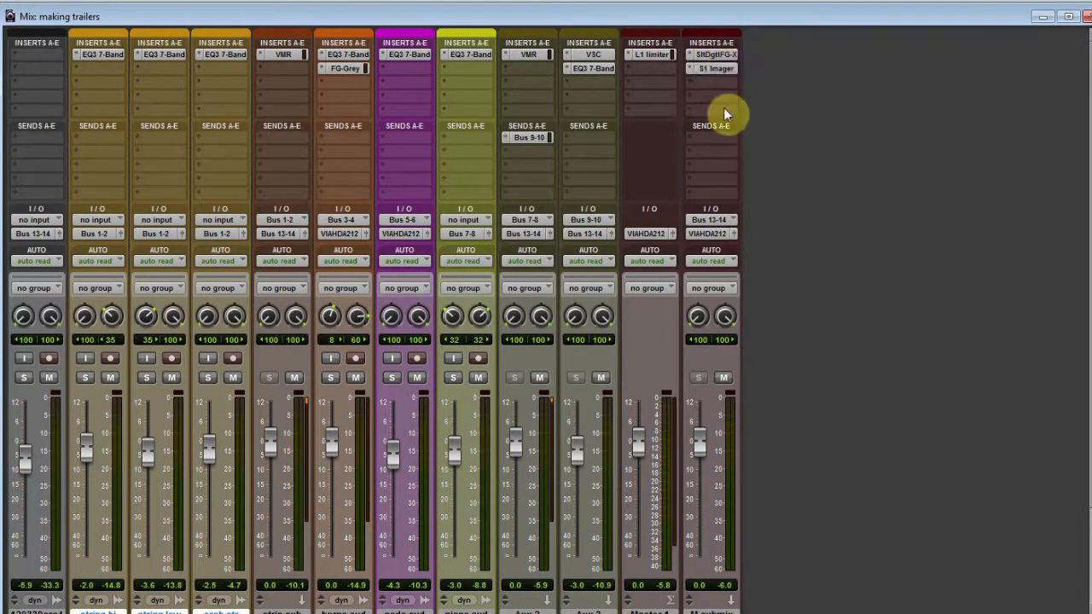
- Open the FG-X on M submix and set the compressor's ratio to 1.2, attack to 1.6 and release to 3.8
left_click(713, 56)
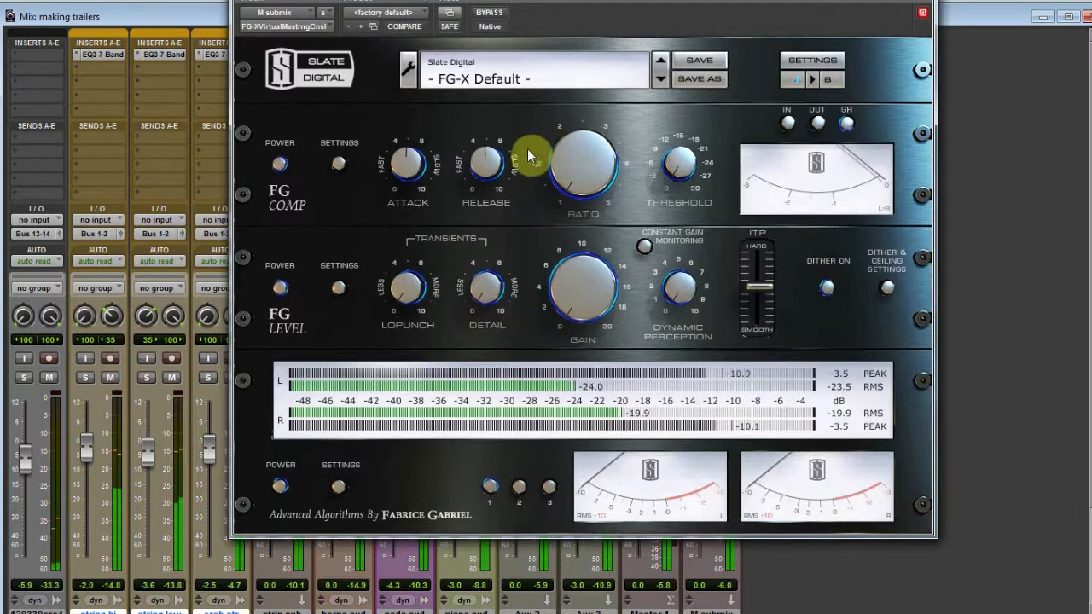
left_click_drag(574, 175, 557, 144)
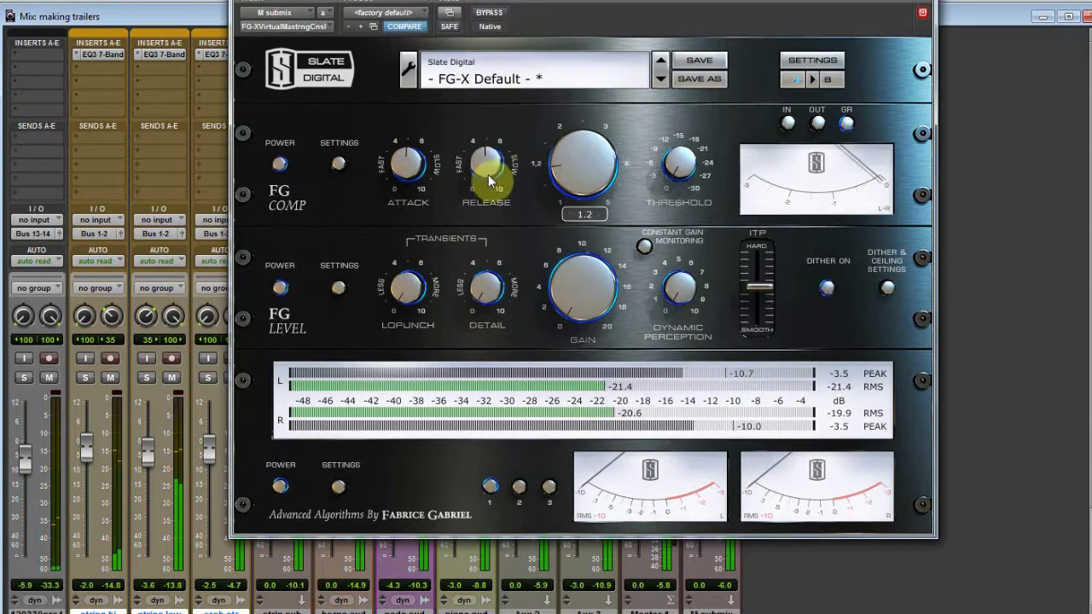
left_click_drag(407, 179, 401, 236)
left_click_drag(404, 170, 408, 155)
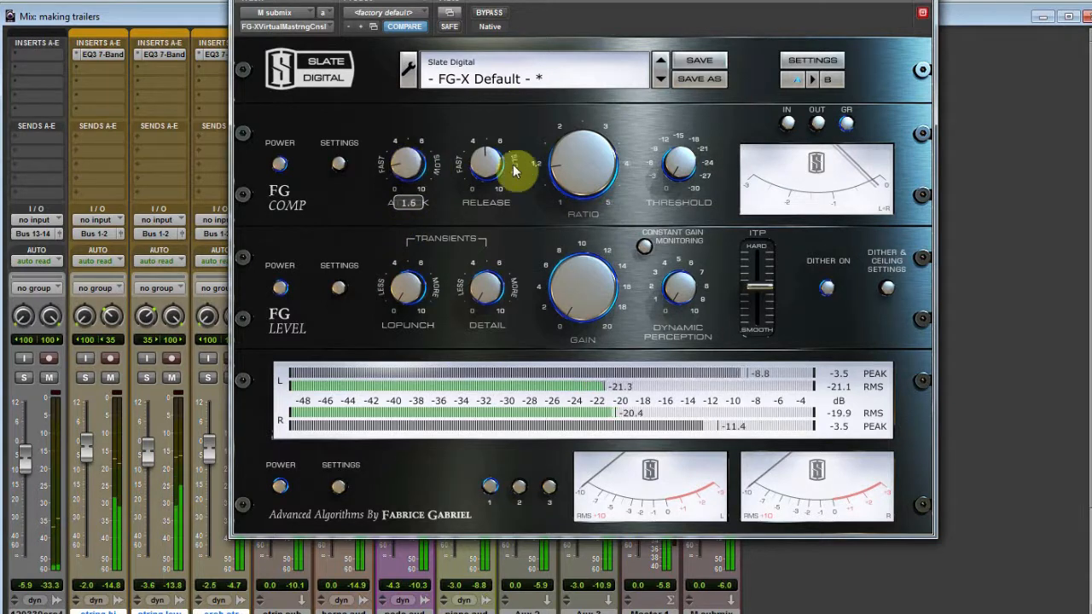
left_click_drag(483, 170, 477, 194)
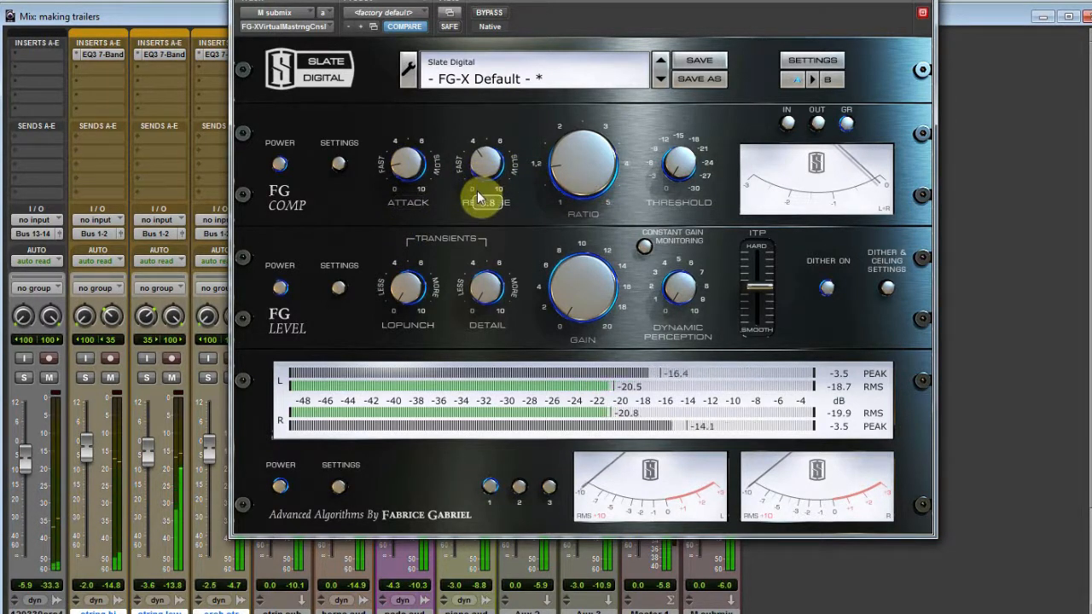
- Set the FG Comp threshold to -12.4 dB and reset the peak meter readings
left_click_drag(670, 176, 690, 104)
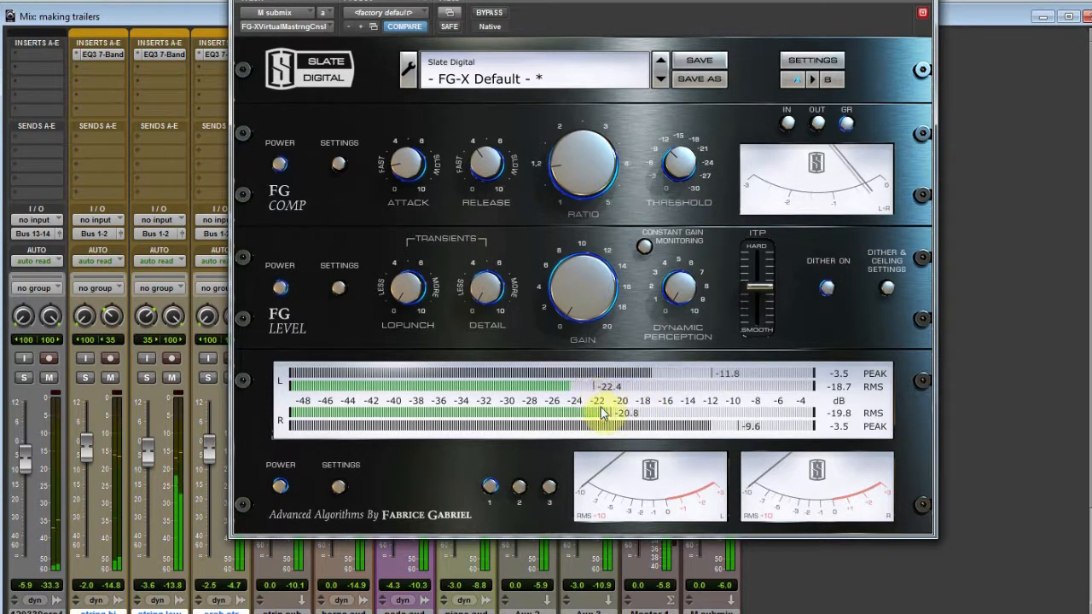
left_click_drag(704, 169, 688, 158)
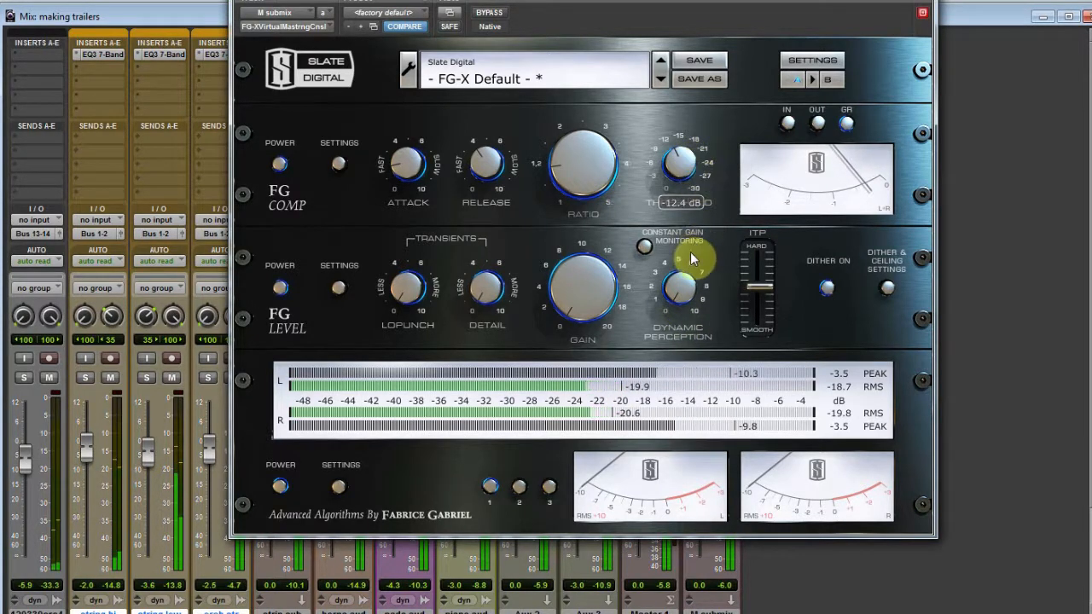
left_click(846, 385)
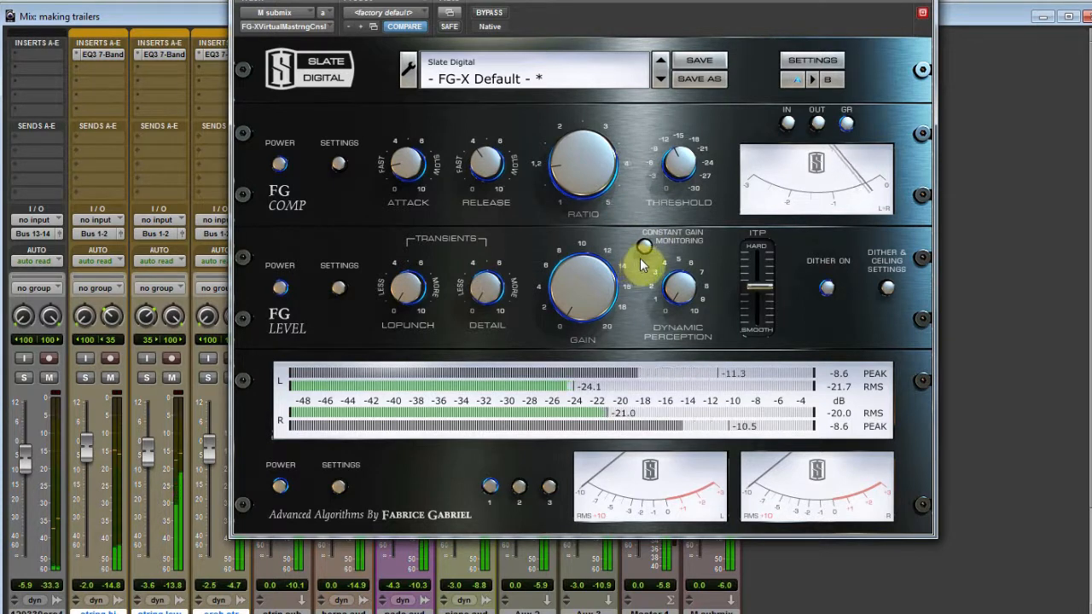
- Set FG Level's lo punch to 1.7, detail to 3.8 and gain to 2.6 dB, reset the meters and close the plug-in
left_click_drag(410, 290, 410, 263)
left_click_drag(487, 293, 493, 226)
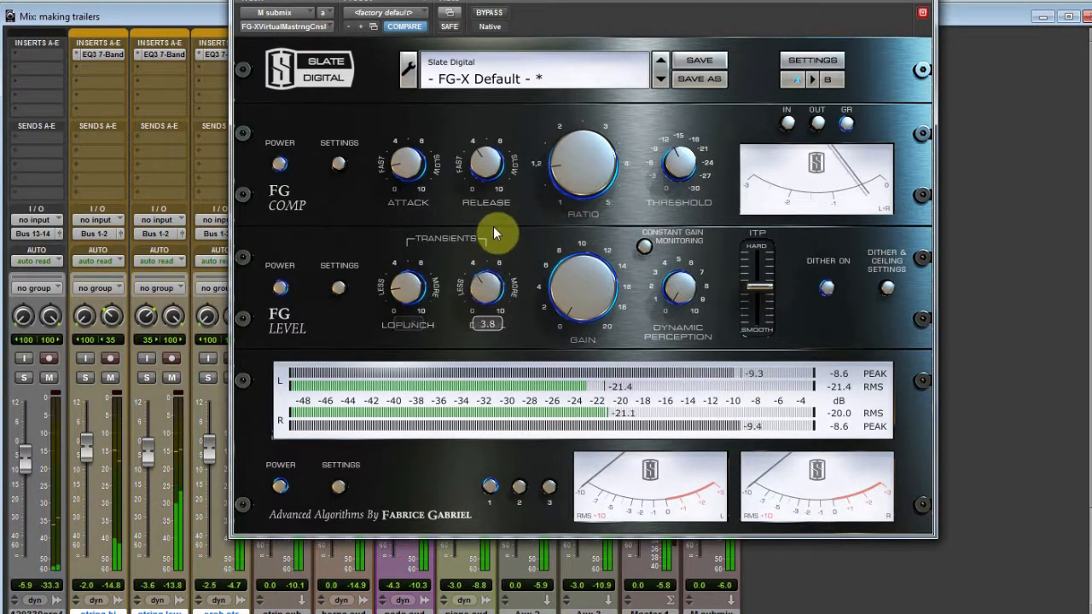
left_click(571, 282)
mouse_move(571, 282)
left_mouse_down()
mouse_move(571, 272)
mouse_move(568, 283)
left_mouse_up()
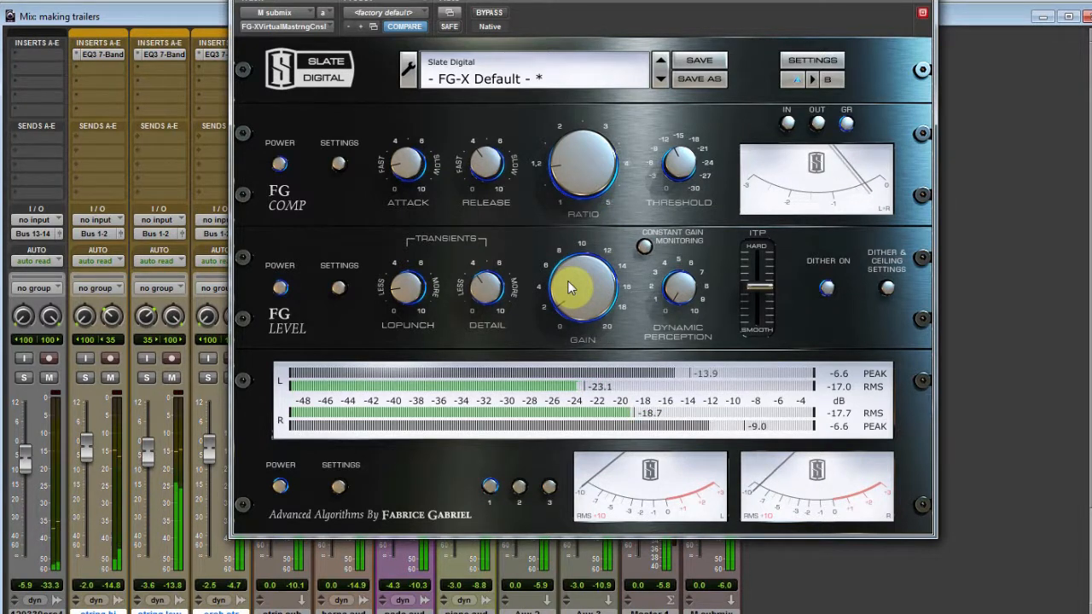
left_click_drag(567, 281, 567, 278)
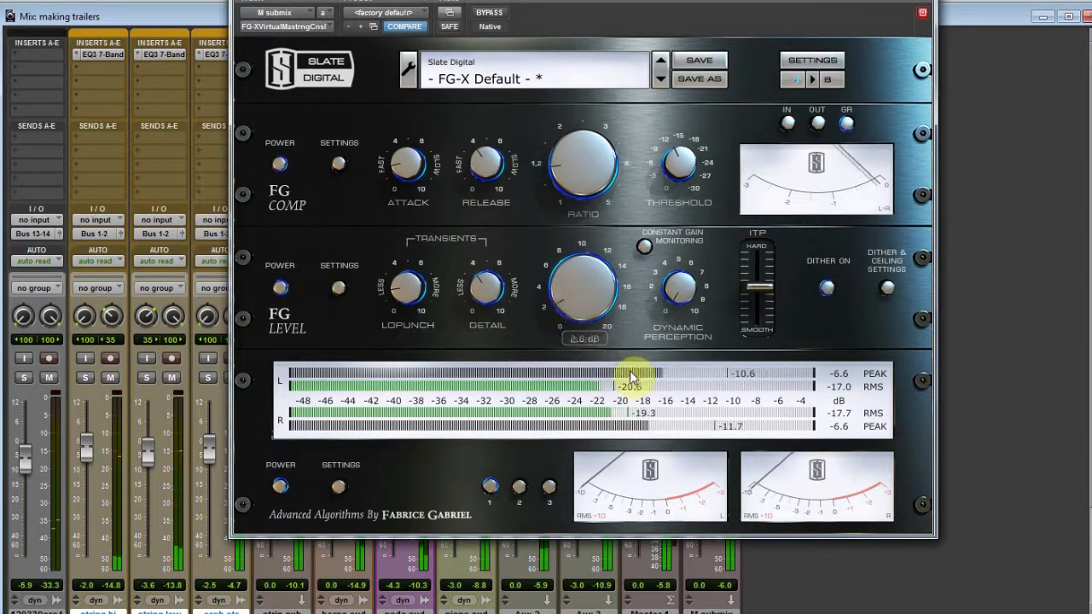
left_click(841, 425)
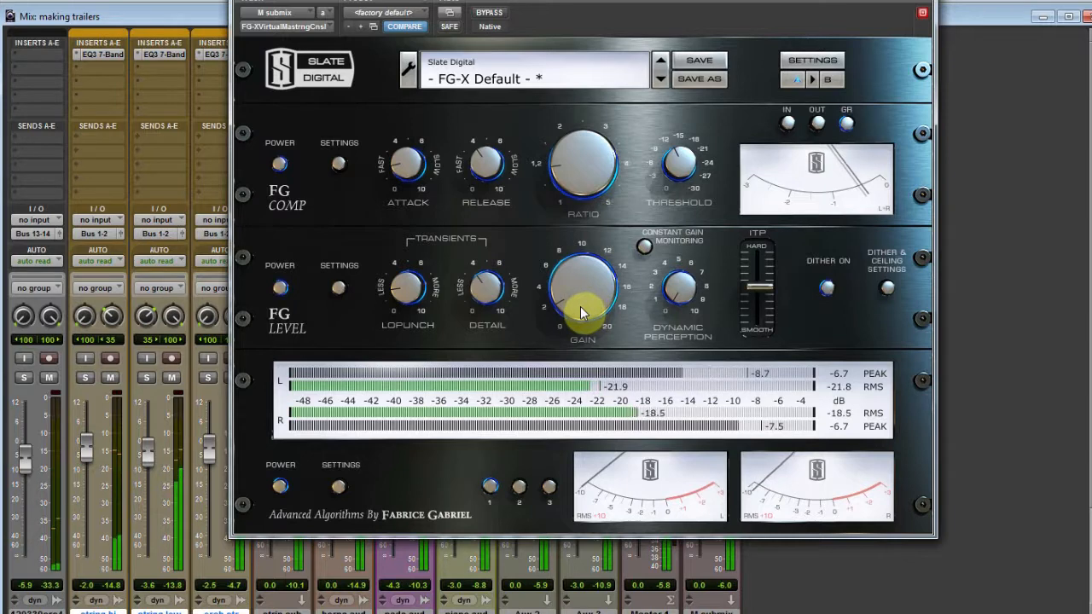
mouse_move(583, 312)
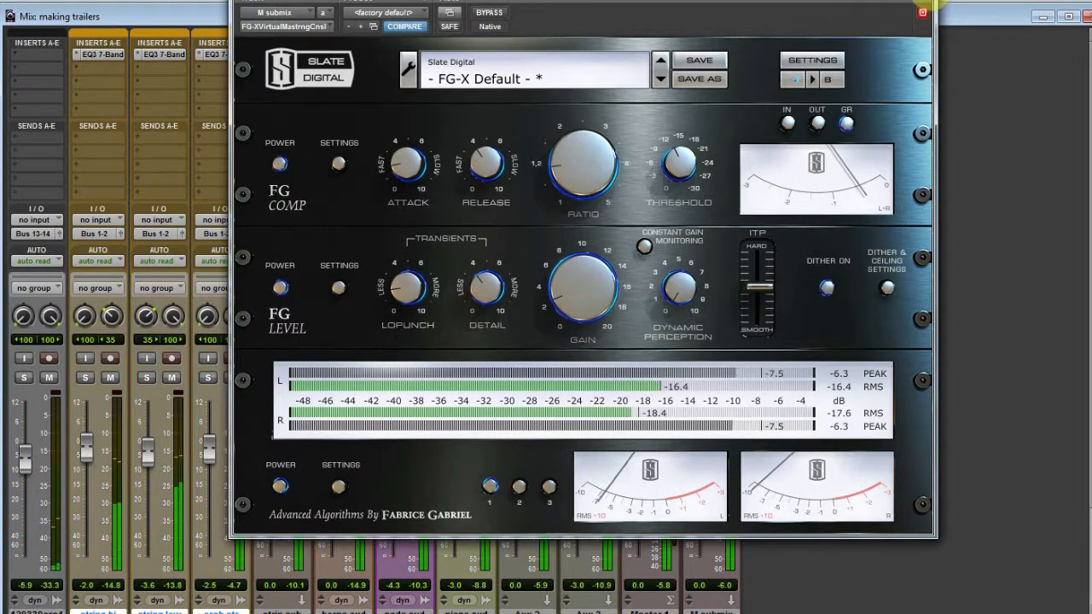
left_click(930, 1)
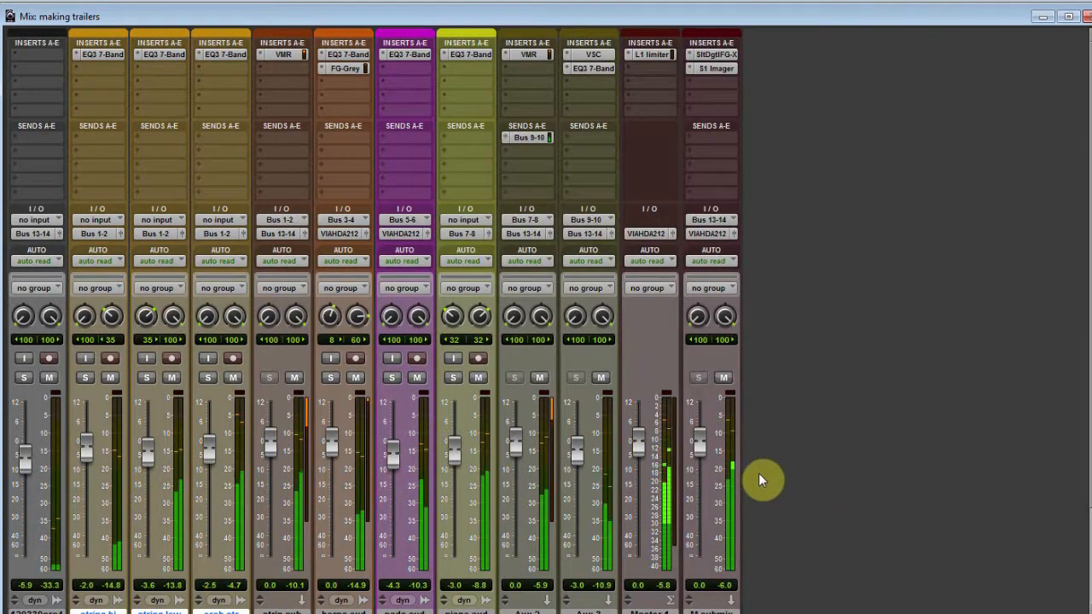
- Open the S1 Imager on M submix, set its gain to -1.2 and width to 2.06, and close it
left_click(706, 70)
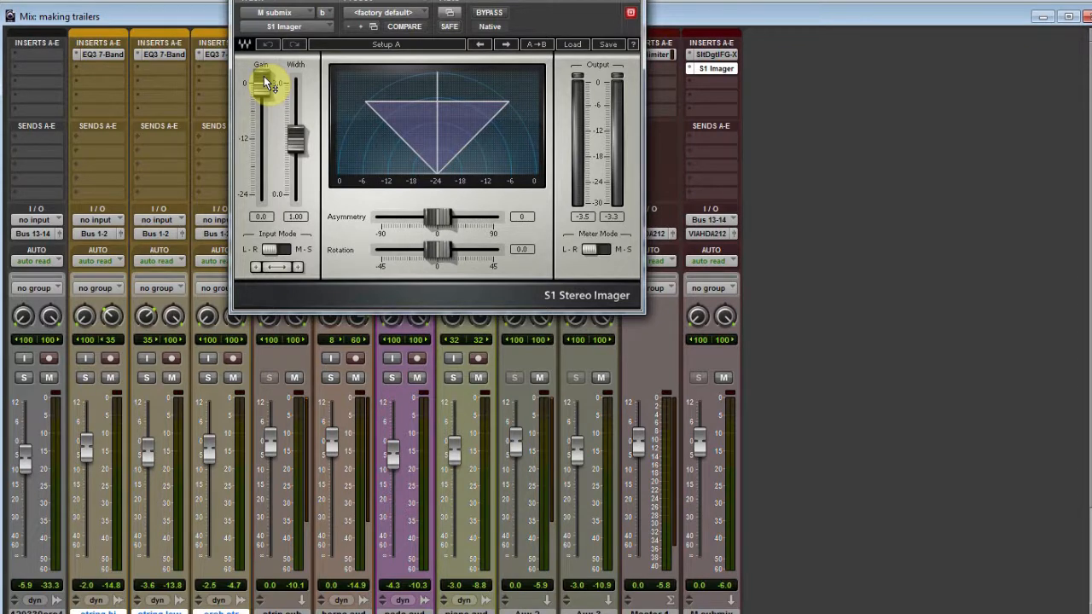
left_click_drag(267, 84, 261, 89)
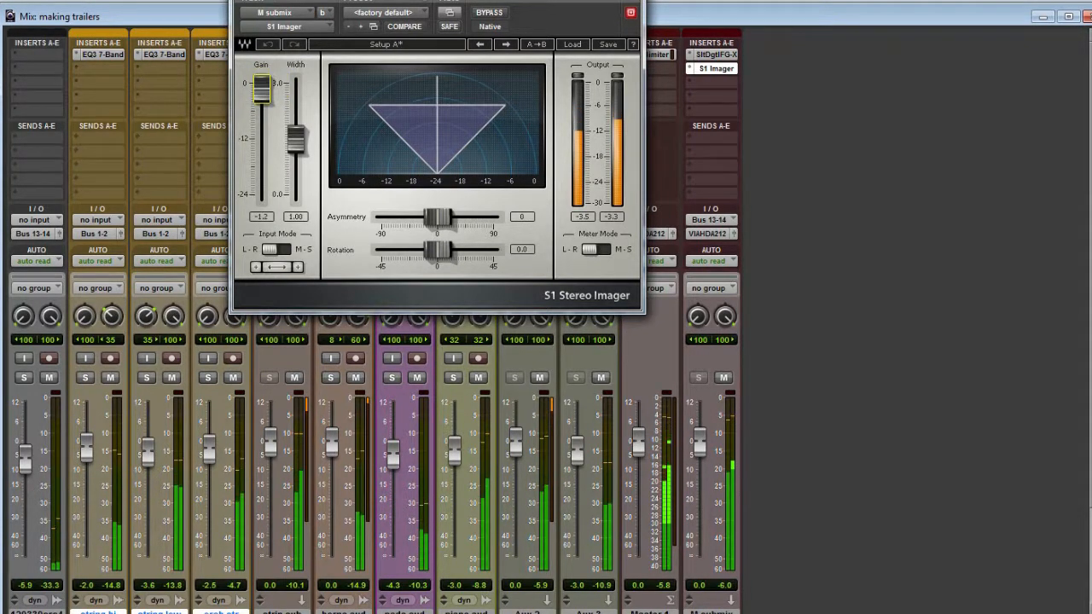
left_click_drag(295, 138, 295, 104)
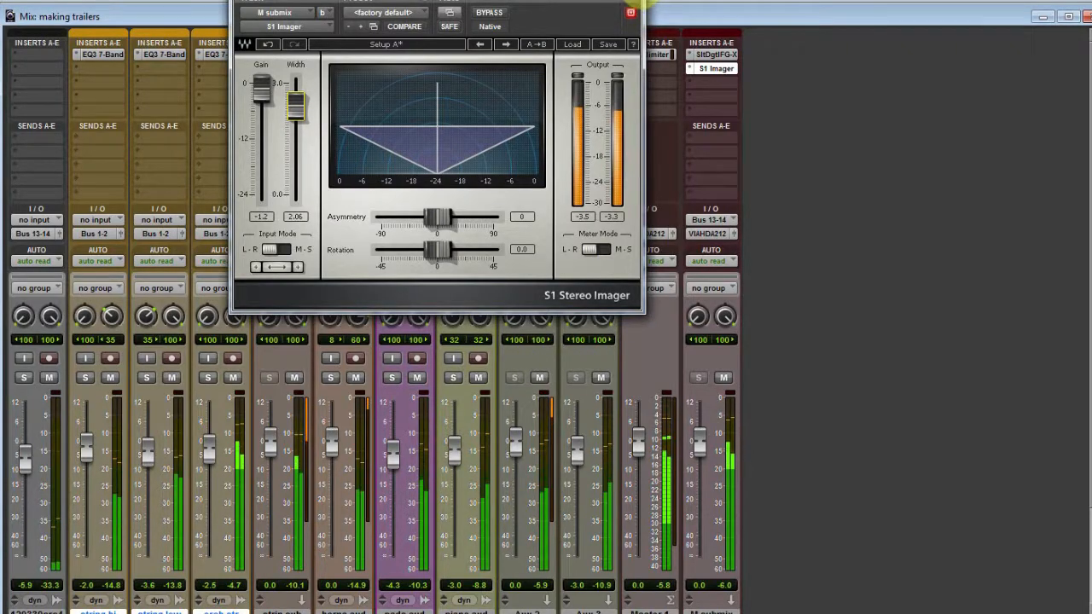
left_click(630, 12)
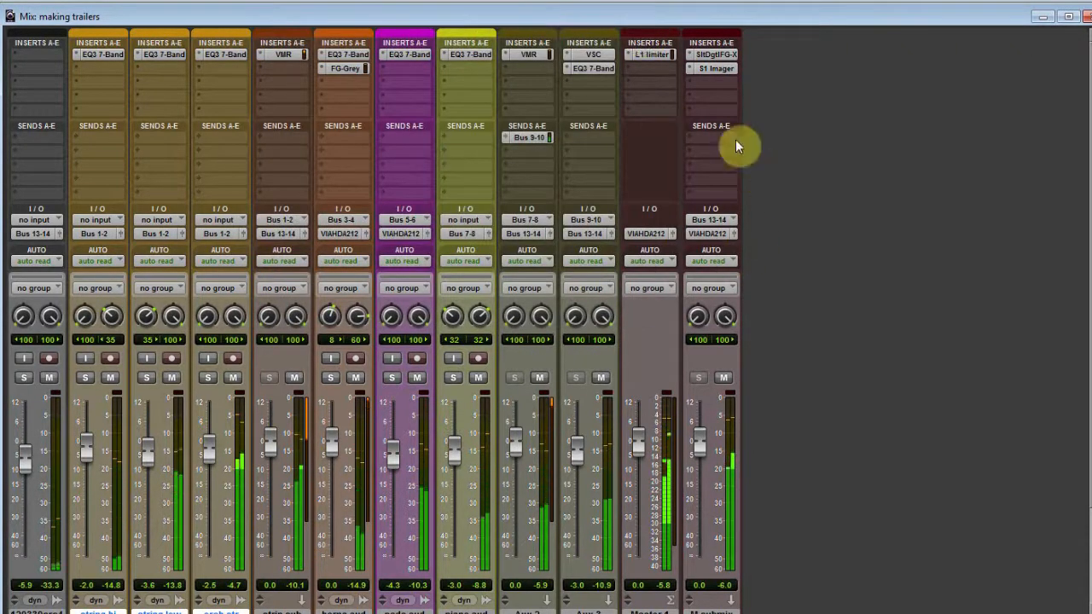
- Recheck the FG-X settings and lower the M submix fader to -3.0 dB while monitoring the L1 limiter on Master 1
left_click(714, 55)
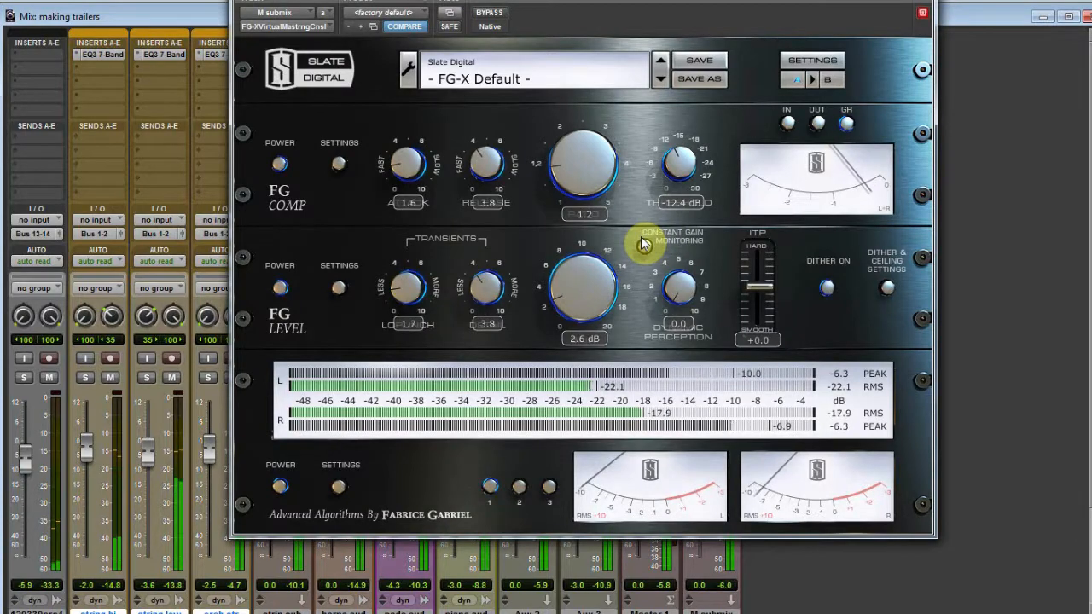
left_click(921, 12)
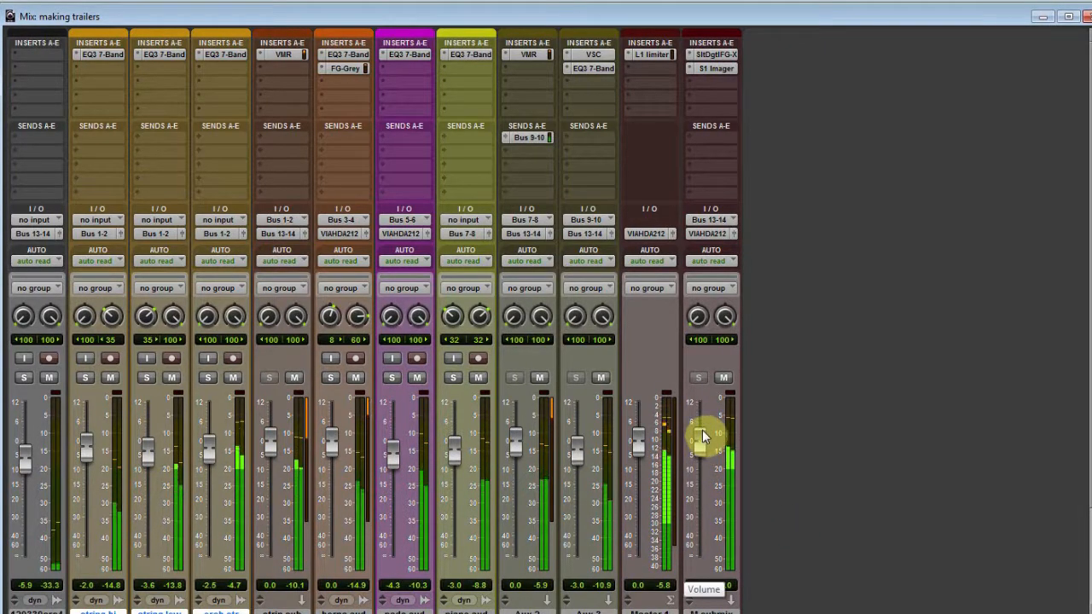
left_click(648, 53)
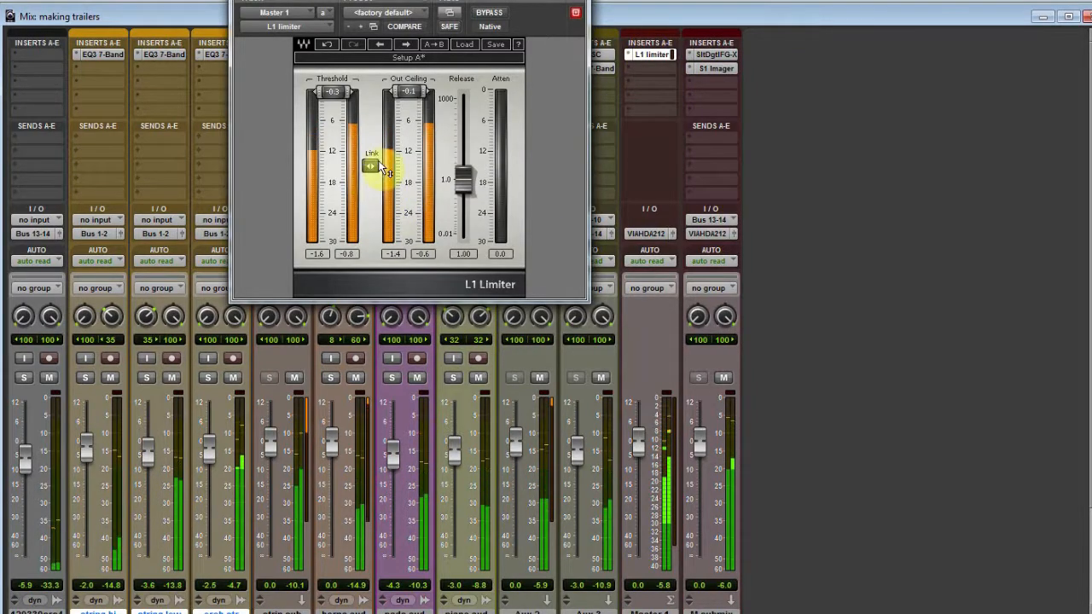
left_click_drag(707, 451, 703, 455)
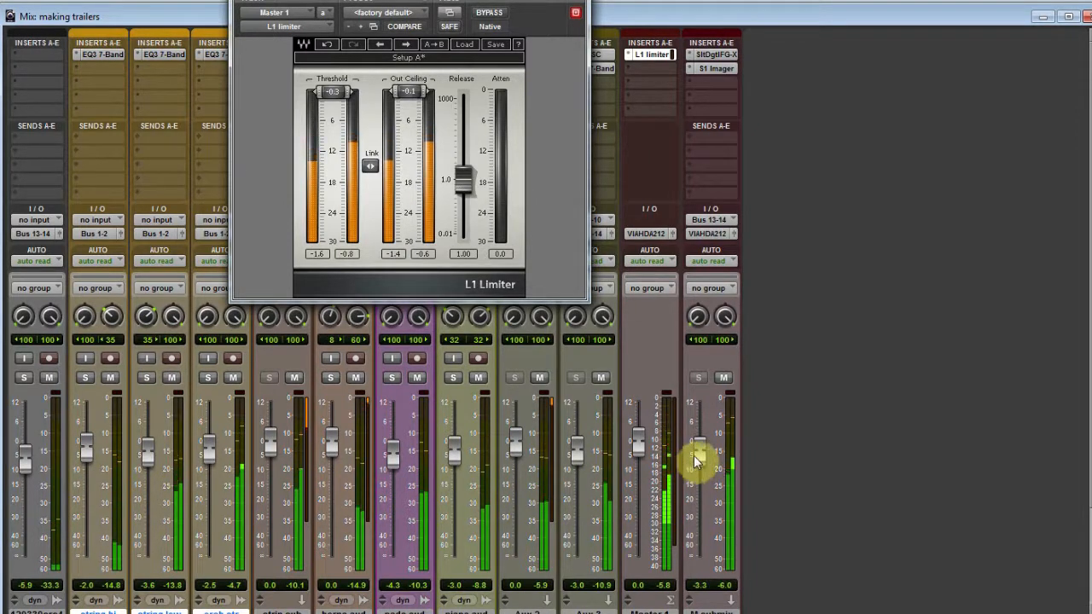
left_click_drag(697, 456, 698, 454)
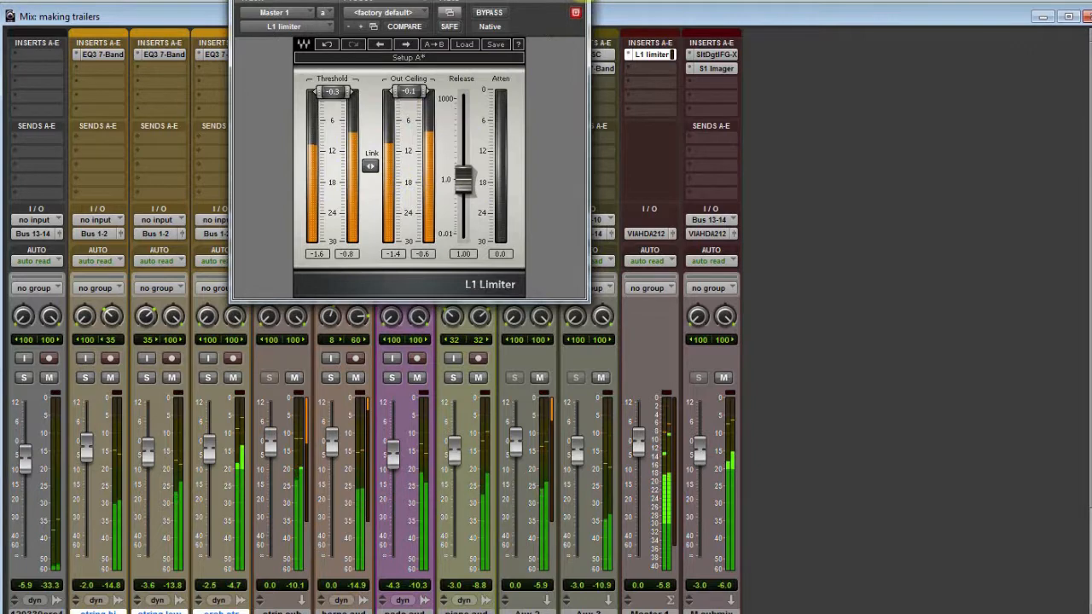
left_click(575, 12)
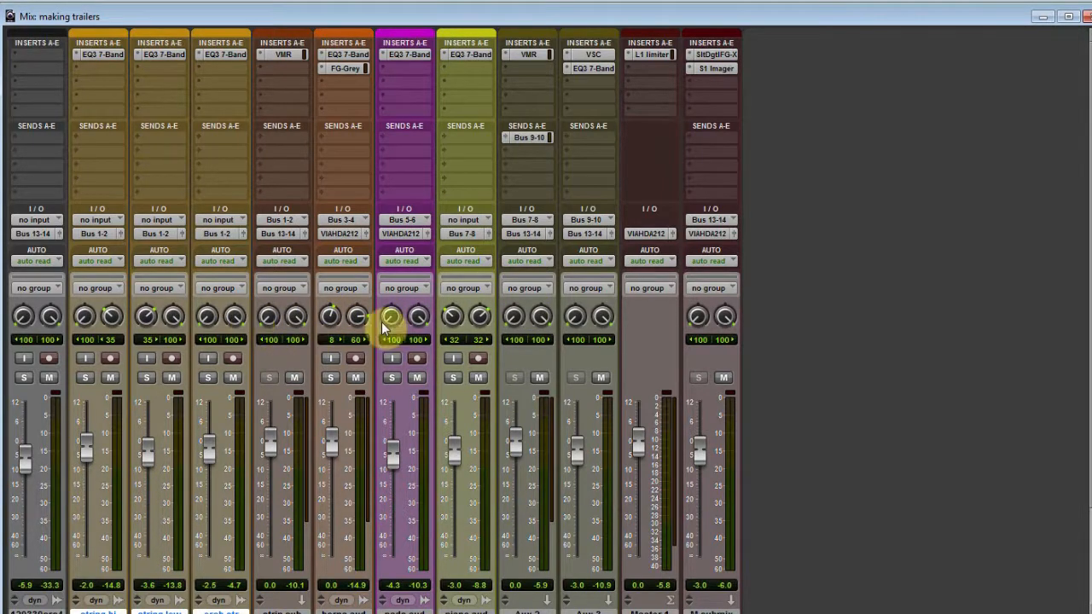
- Set the horns aud left pan to 32 and right pan to 87, and start playback
scroll(643, 330, "down", 2)
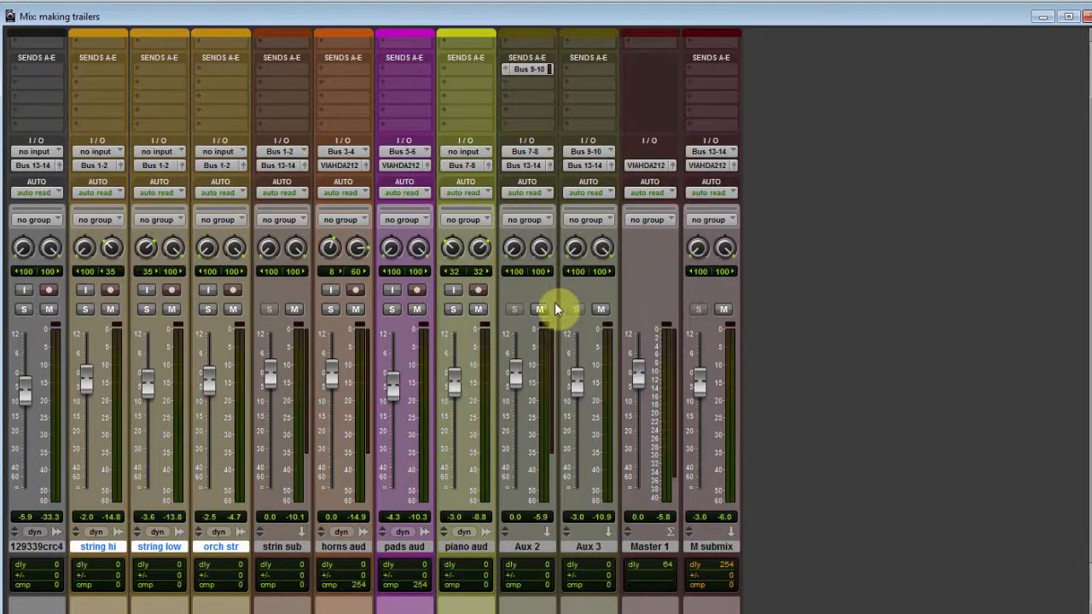
scroll(555, 331, "up", 2)
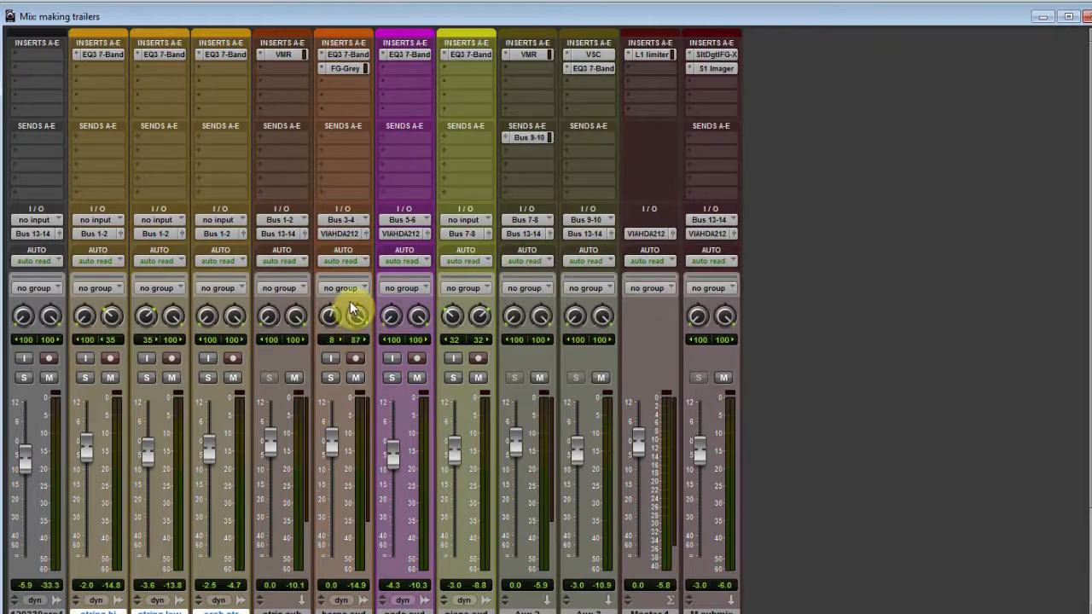
key("space")
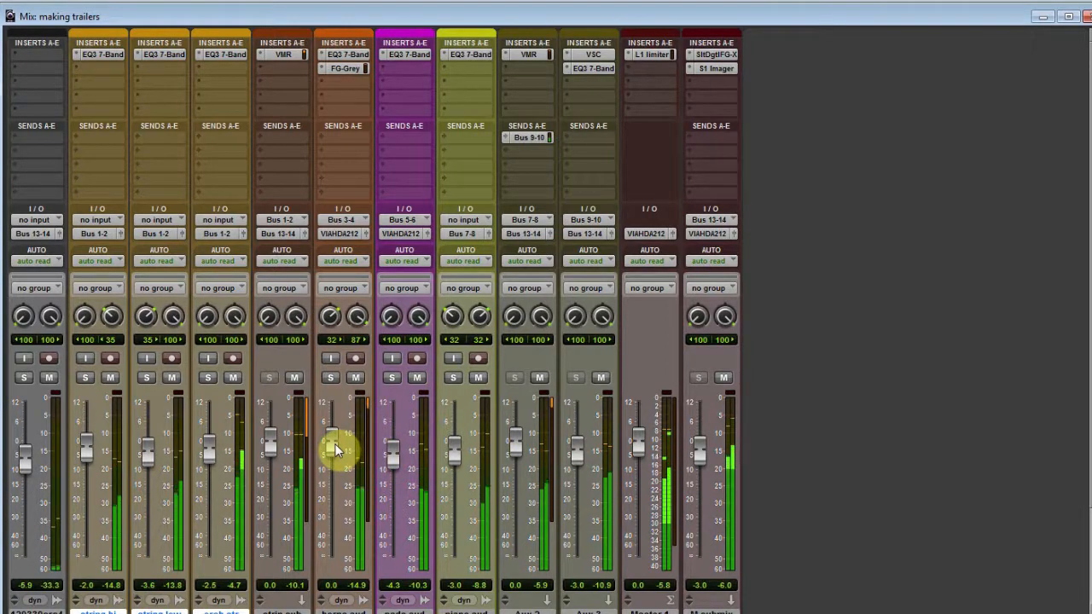
- Rebalance the faders: strin sub -1.4 dB, piano aud -3.6 dB, Aux 2 -1.4 dB and the cricket track -4.3 dB
left_click_drag(266, 448, 269, 457)
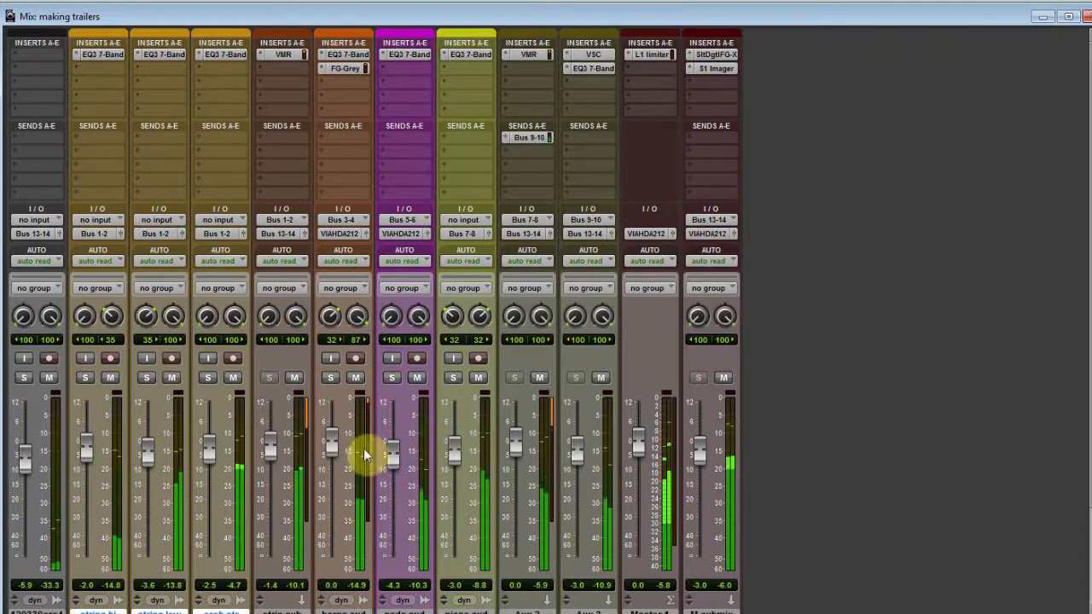
left_click_drag(454, 444, 454, 448)
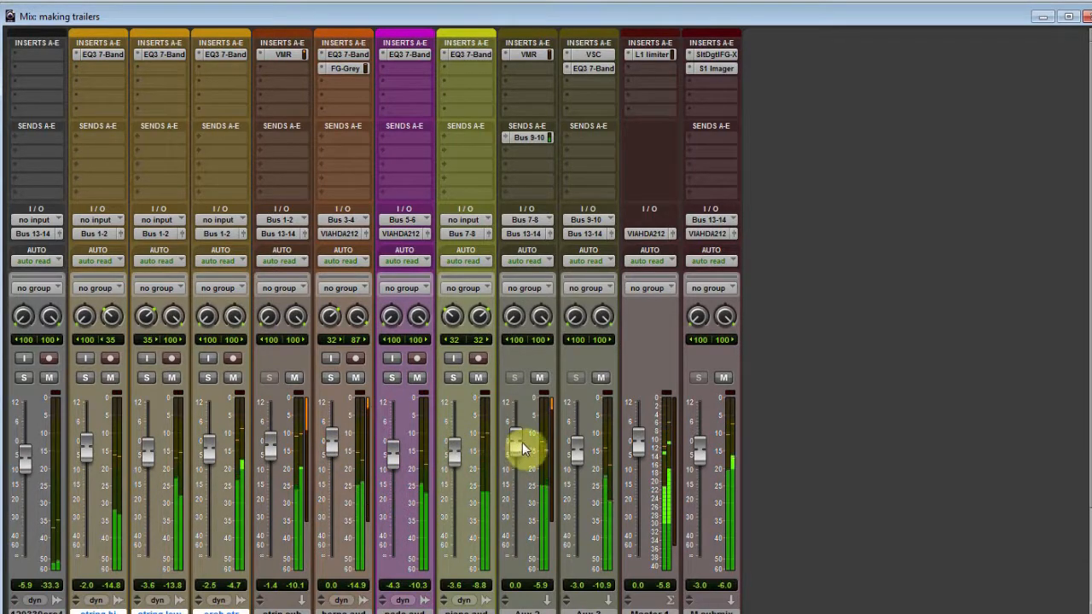
left_click_drag(517, 447, 533, 457)
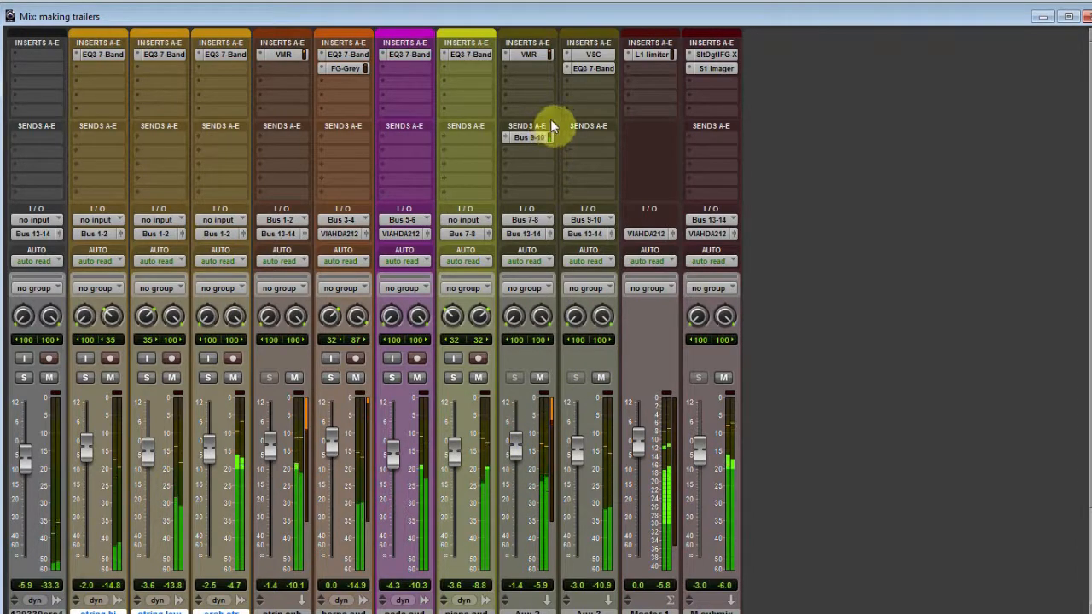
left_click_drag(34, 477, 29, 470)
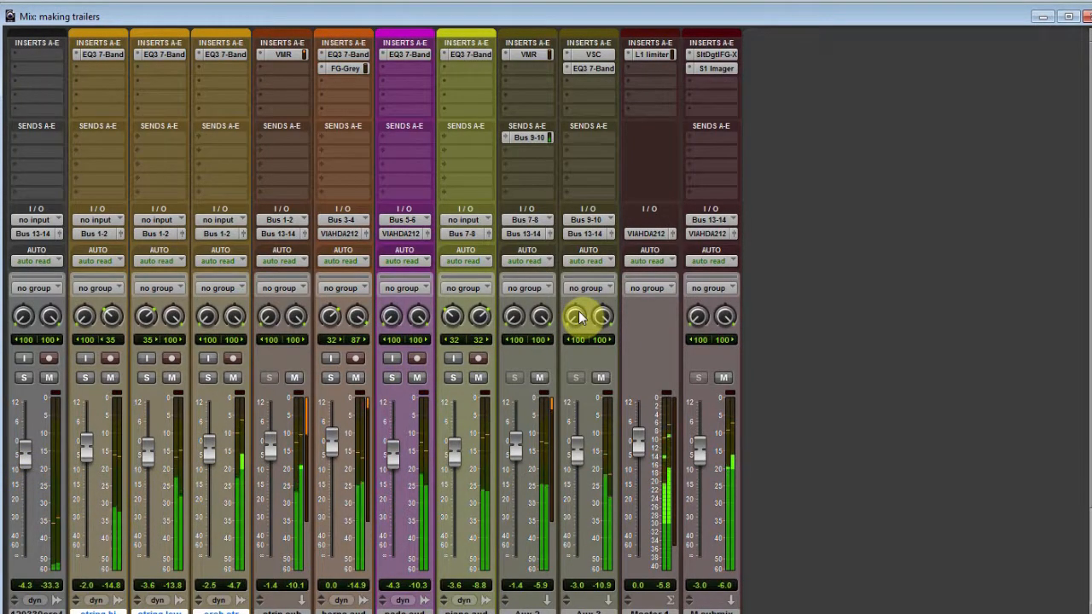
- Switch to the Edit window, activate the Smart Tool and stop playback
key("ctrl+equal")
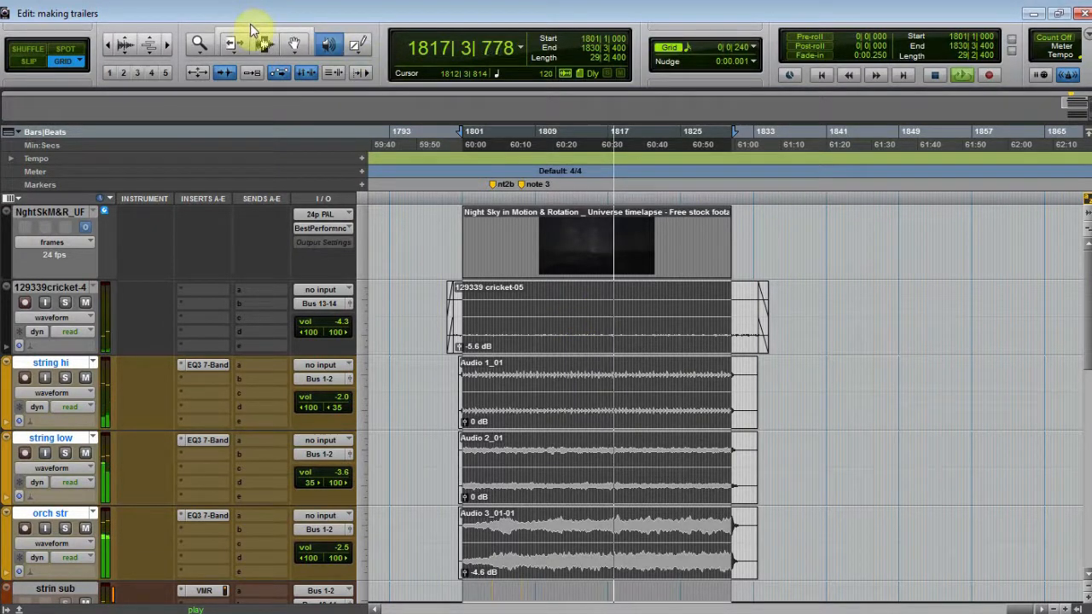
left_click(255, 34)
key("space")
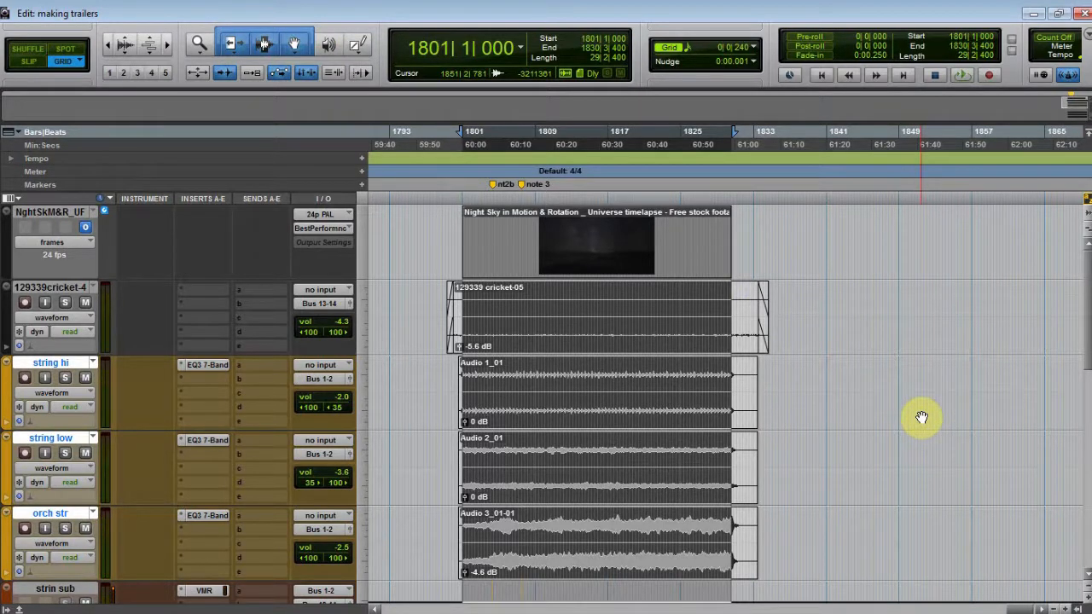
- Show the video window, enlarge it, play the trailer with the mix from the start of the clips and close the video
key("ctrl+9")
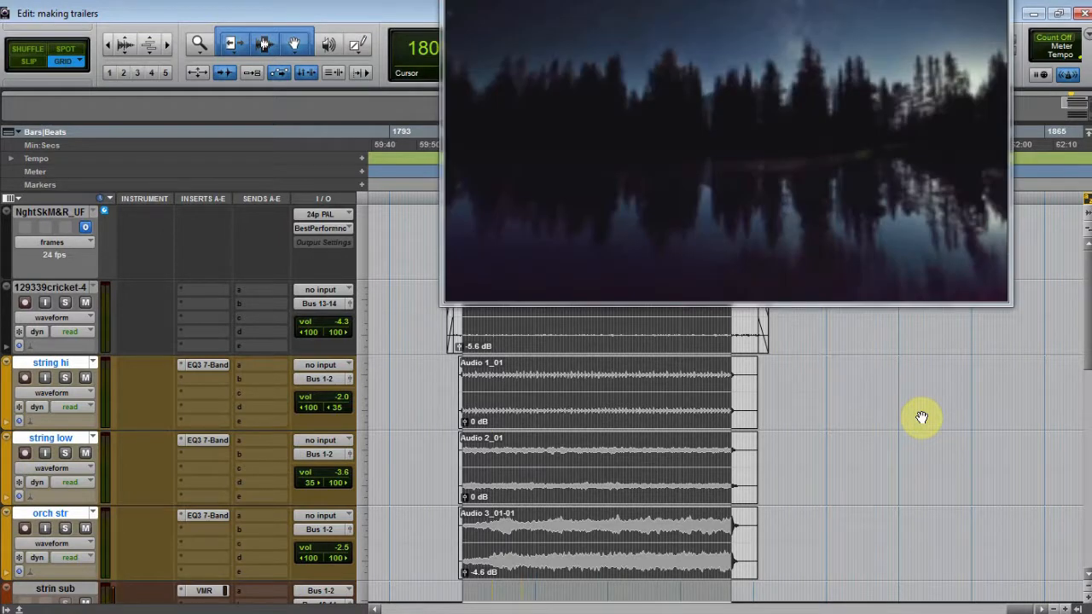
left_click_drag(444, 169, 109, 245)
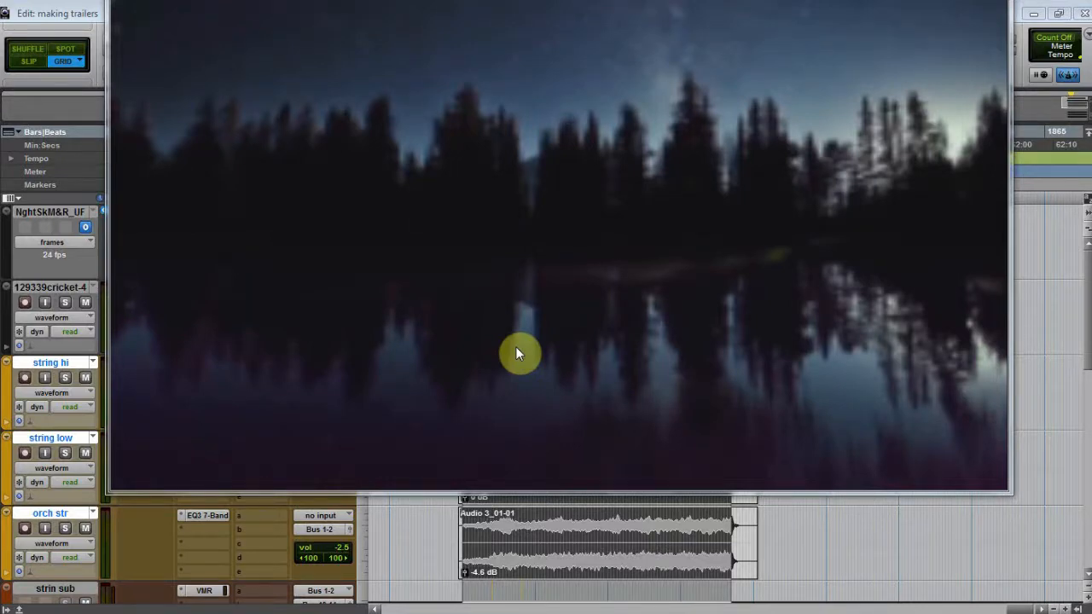
left_click(454, 533)
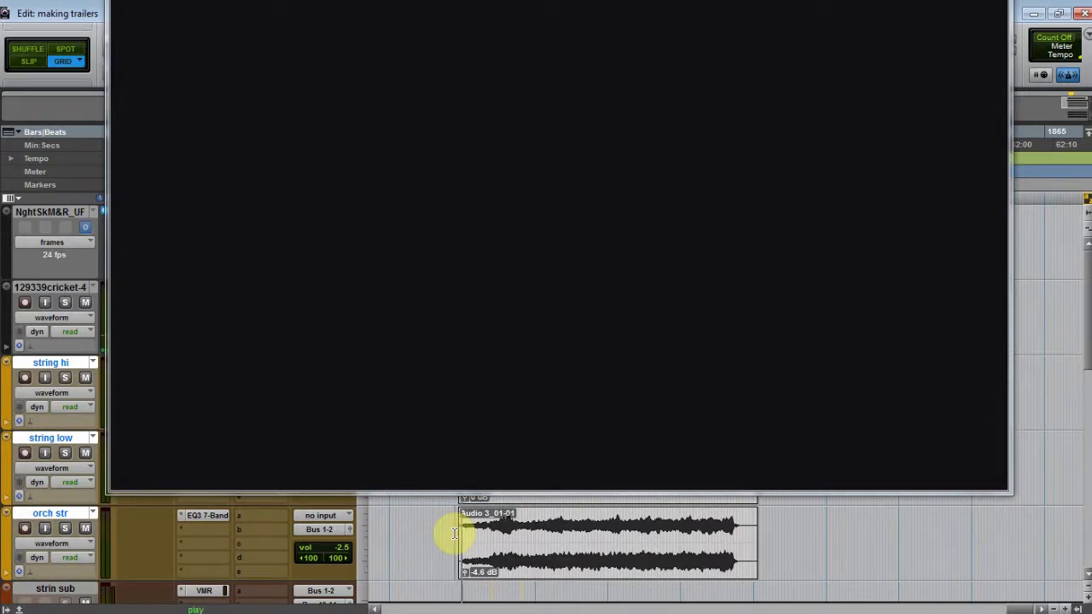
key("space")
left_click(1002, 7)
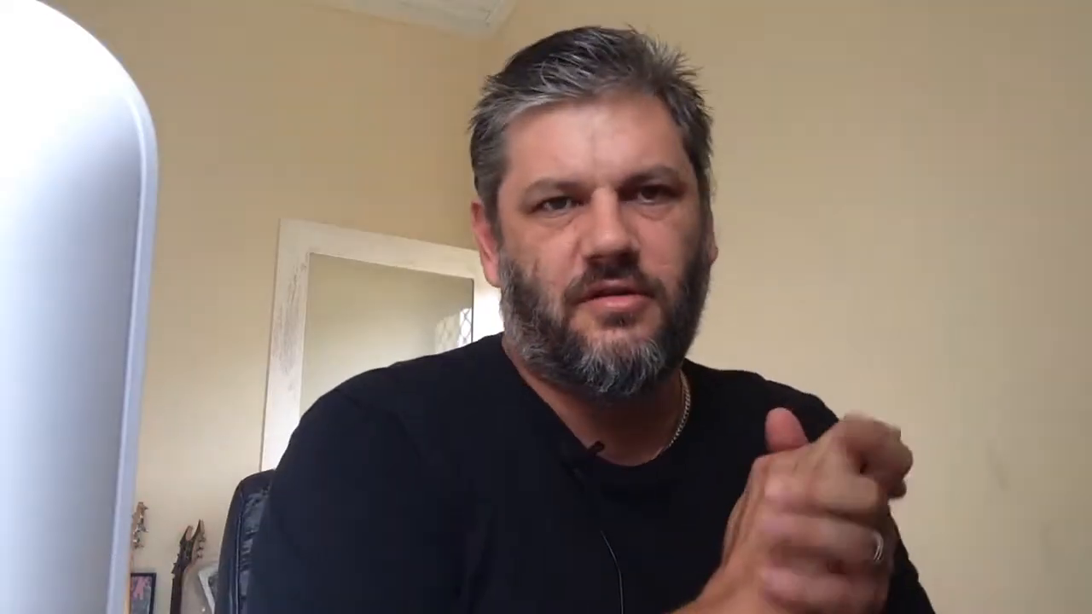